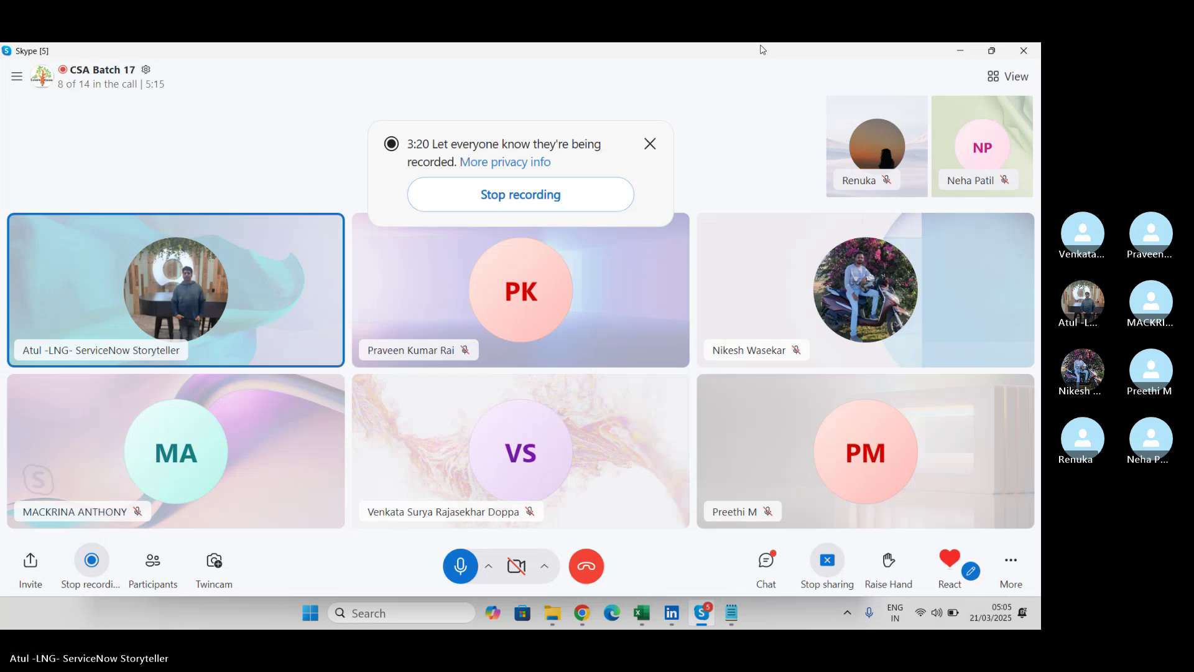
Add 'SMPT' and 'POP3' on new lines under 'email ACcounts' in Notepad, then return to Skype.
{"action": "key", "text": "alt+Tab"}
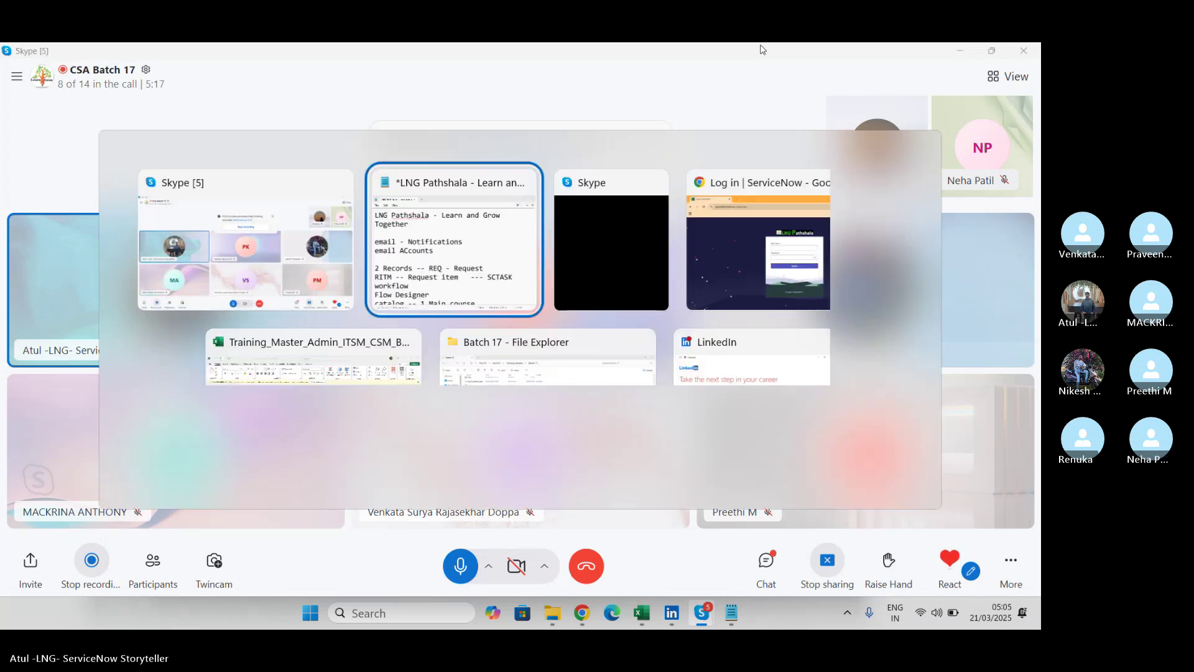
{"action": "key", "text": "Return"}
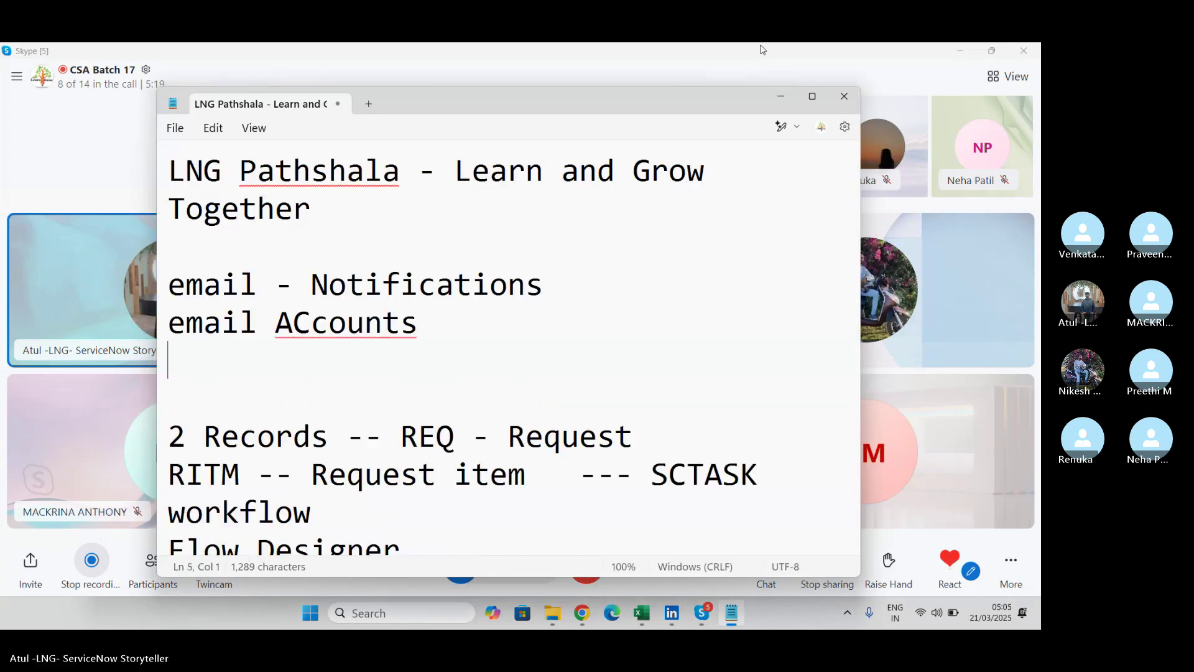
{"action": "type", "text": "SMPT"}
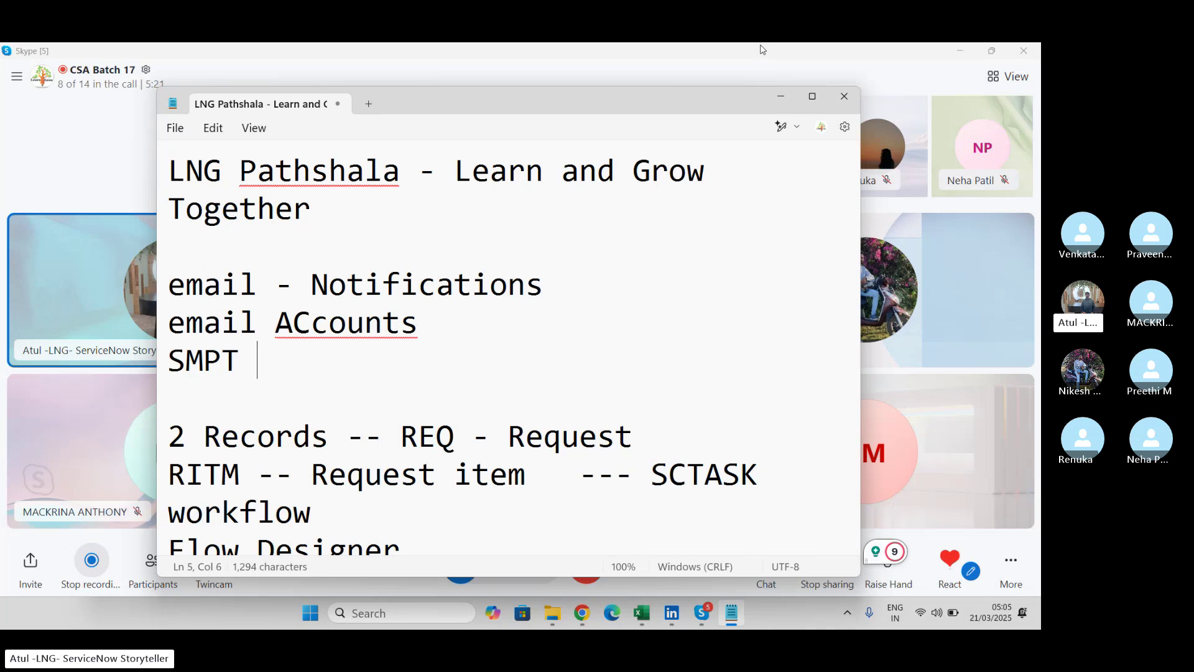
{"action": "key", "text": "Return"}
{"action": "type", "text": "P"}
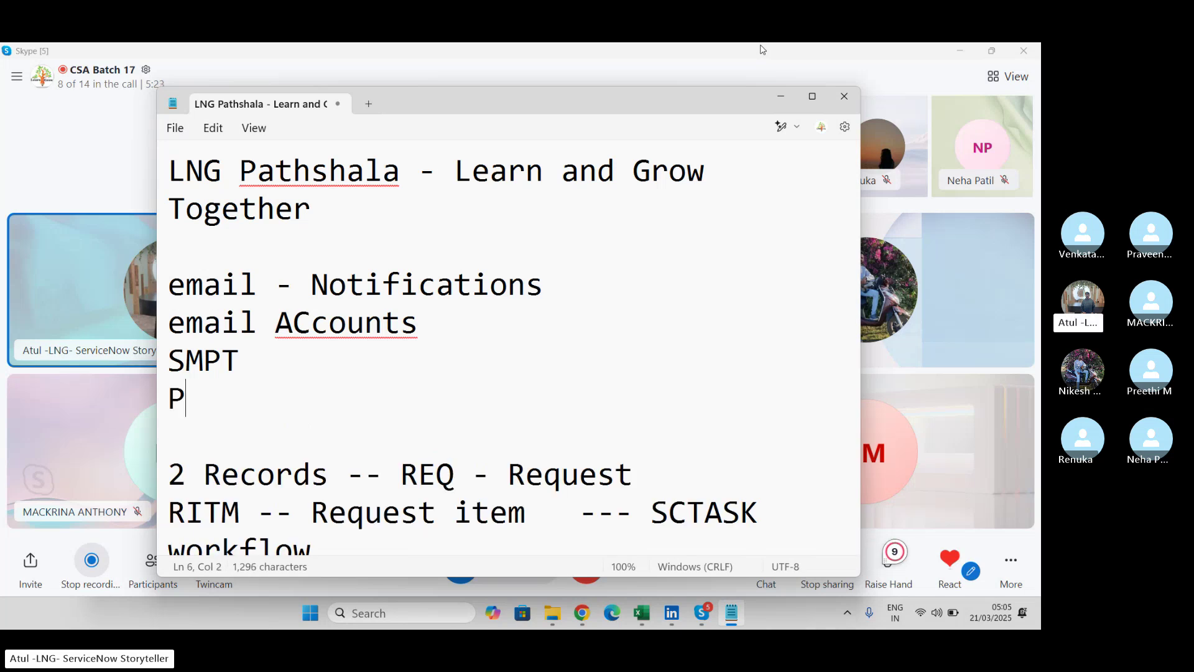
{"action": "type", "text": "OP3"}
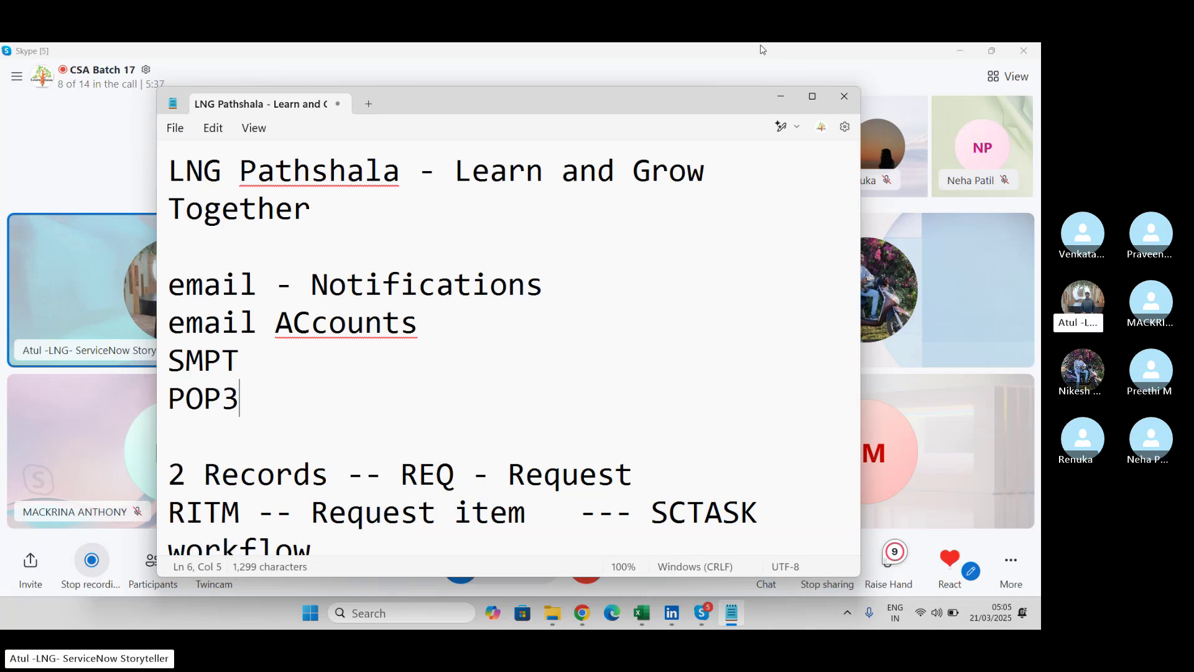
{"action": "key", "text": "alt+Tab"}
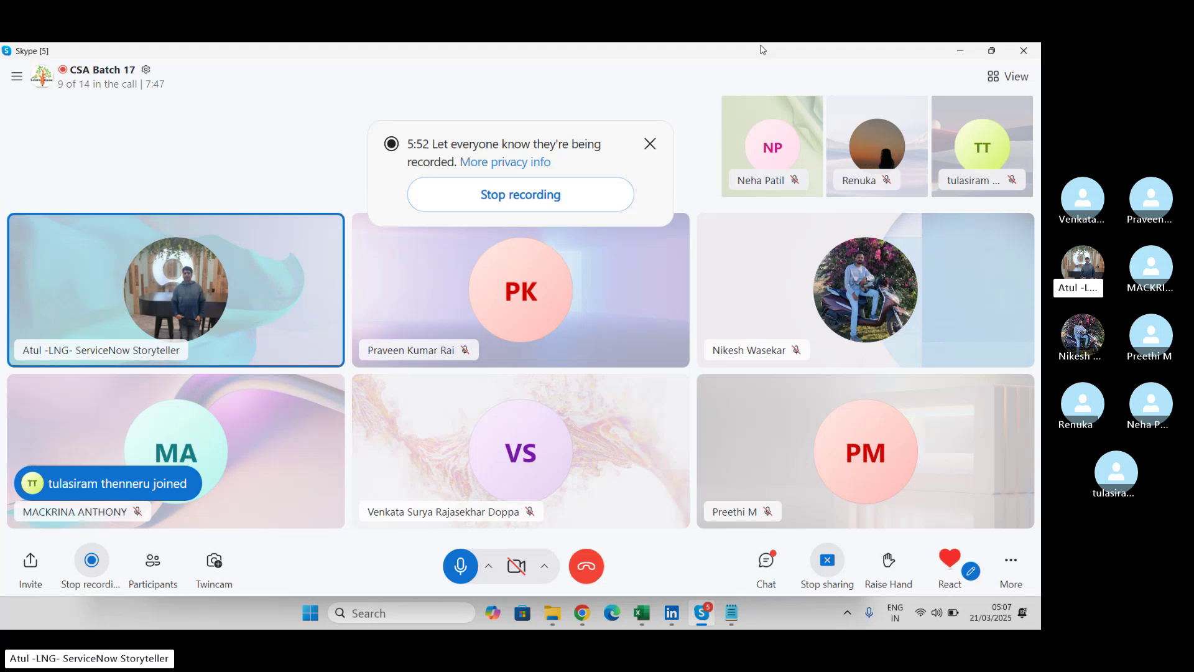
Log in to the ServiceNow instance as 'admin' with the admin password.
{"action": "key", "text": "alt+Tab"}
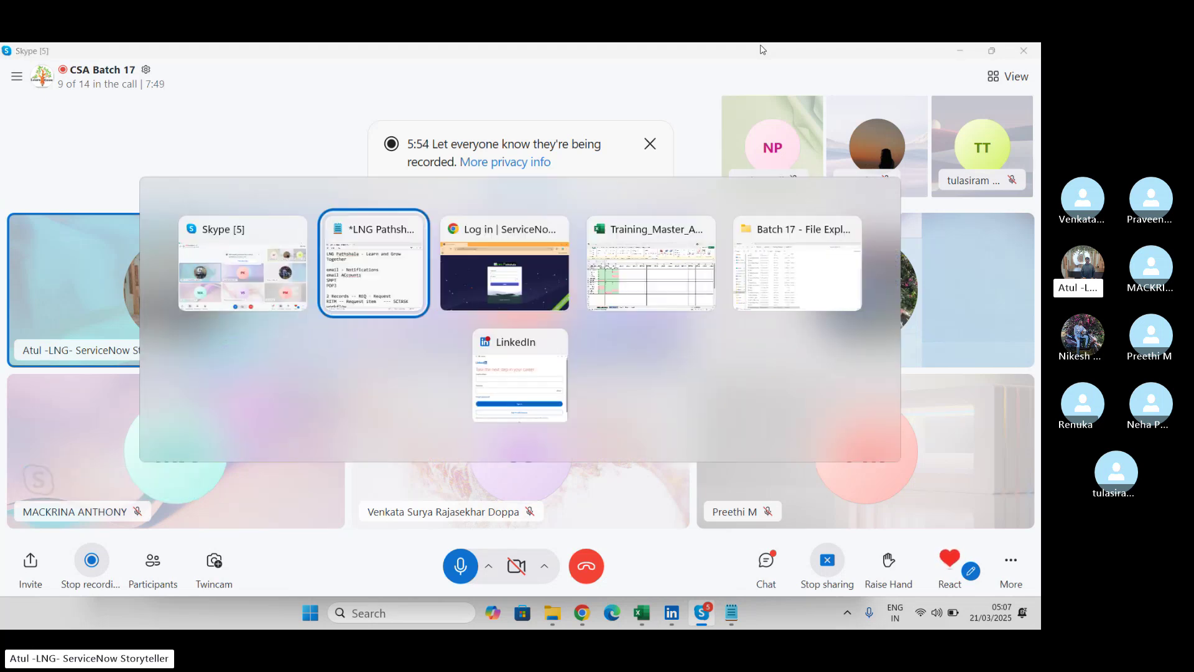
{"action": "key", "text": "alt+Tab"}
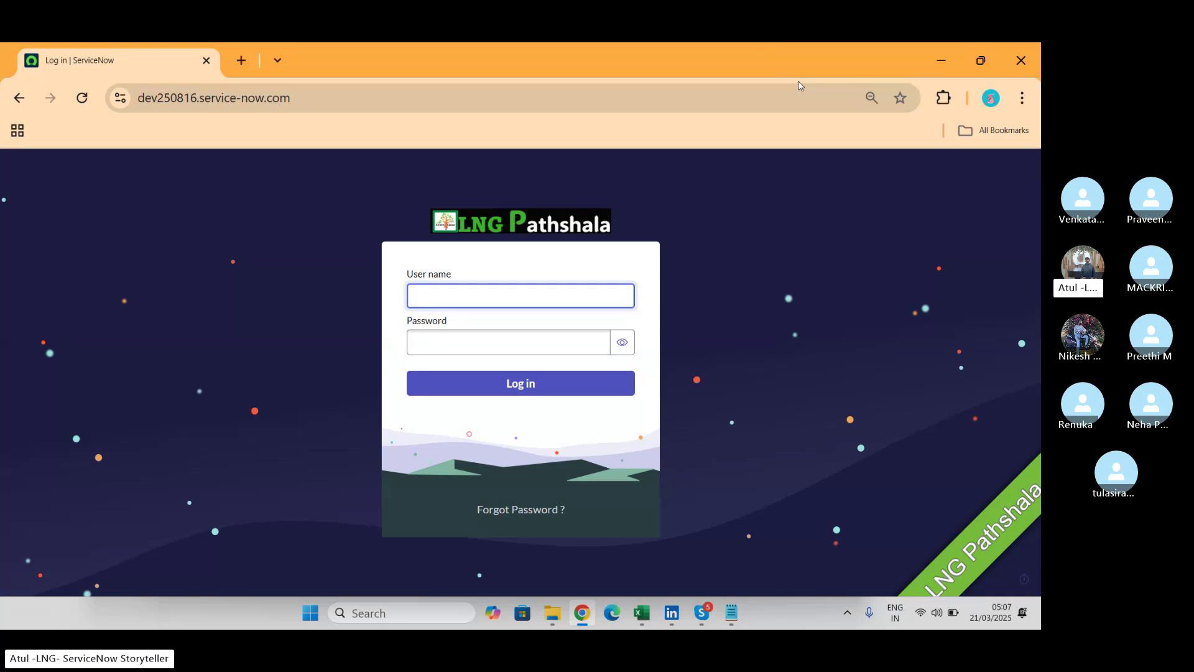
{"action": "type", "text": "admin"}
{"action": "key", "text": "Tab"}
{"action": "type", "text": "*"}
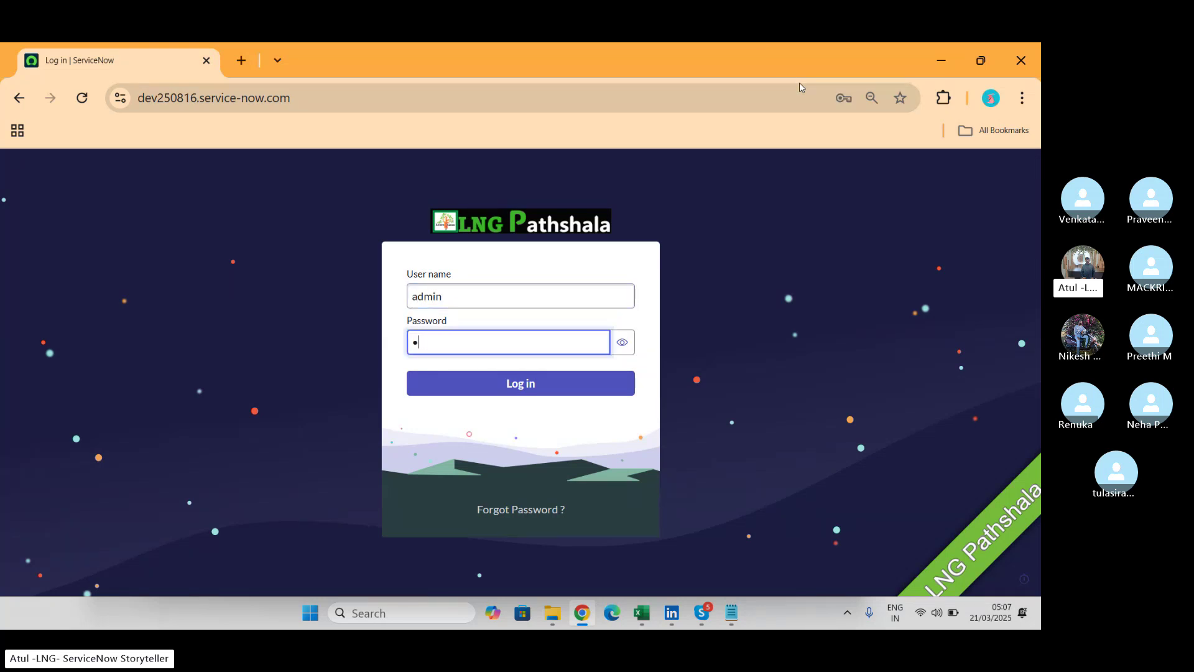
{"action": "type", "text": "**********"}
{"action": "key", "text": "Return"}
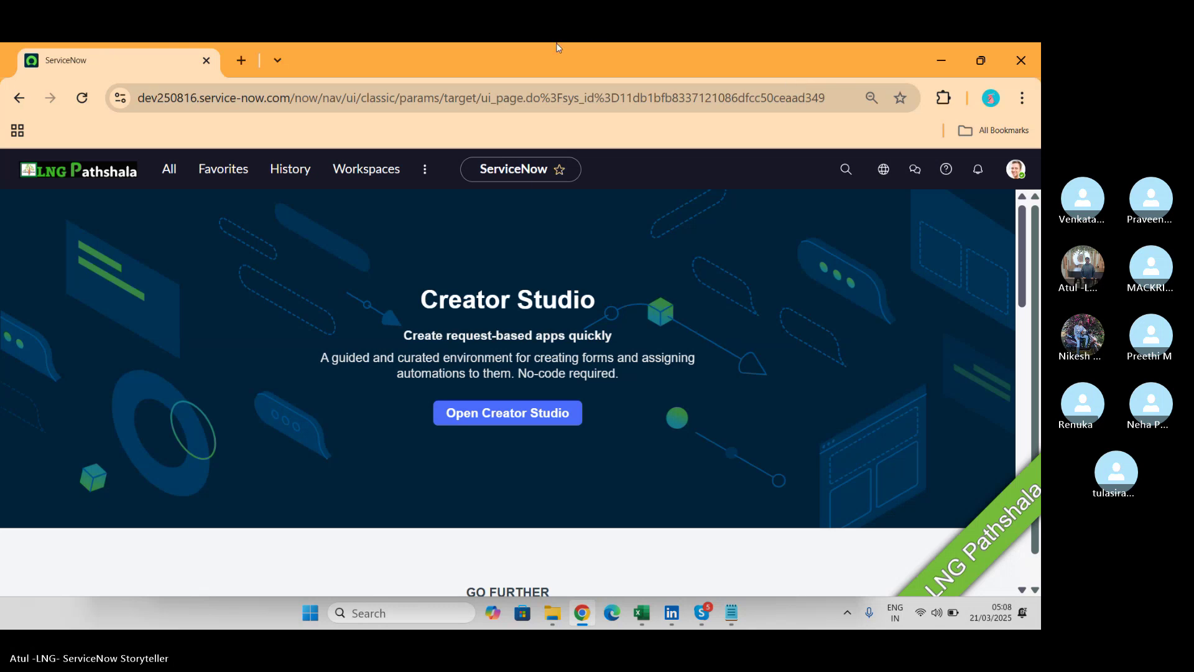
Filter the navigator for 'email ac' and open System Mailboxes > Administration > Email Accounts.
{"action": "left_click", "coordinate": [170, 169]}
{"action": "type", "text": "email"}
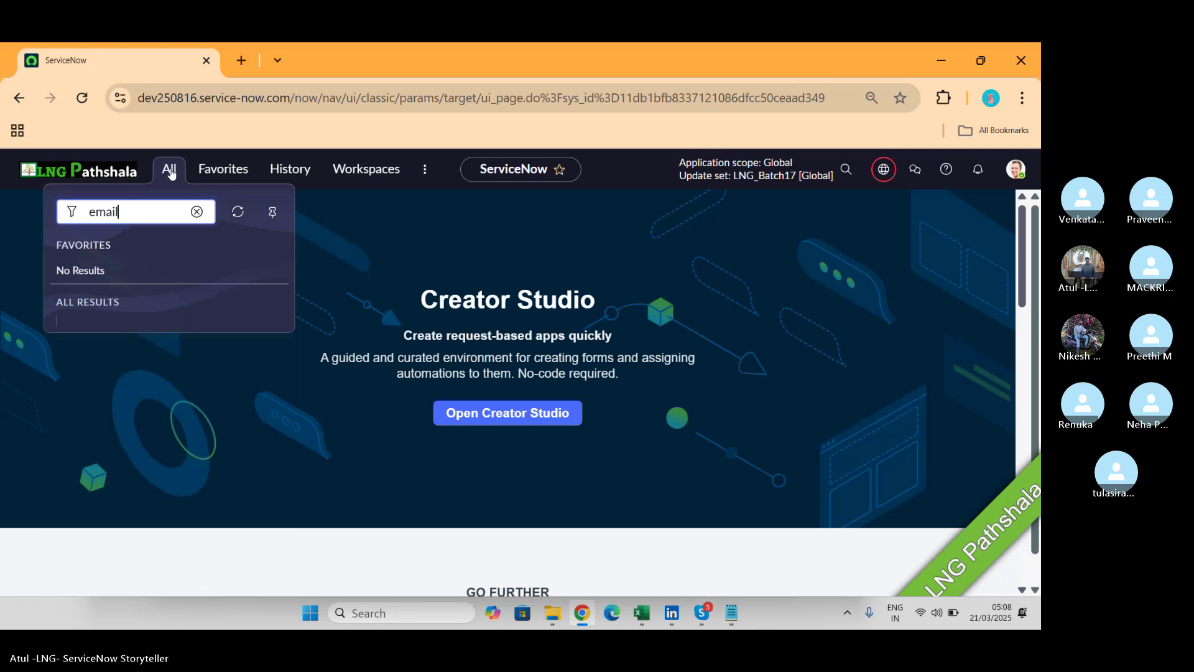
{"action": "type", "text": " ac"}
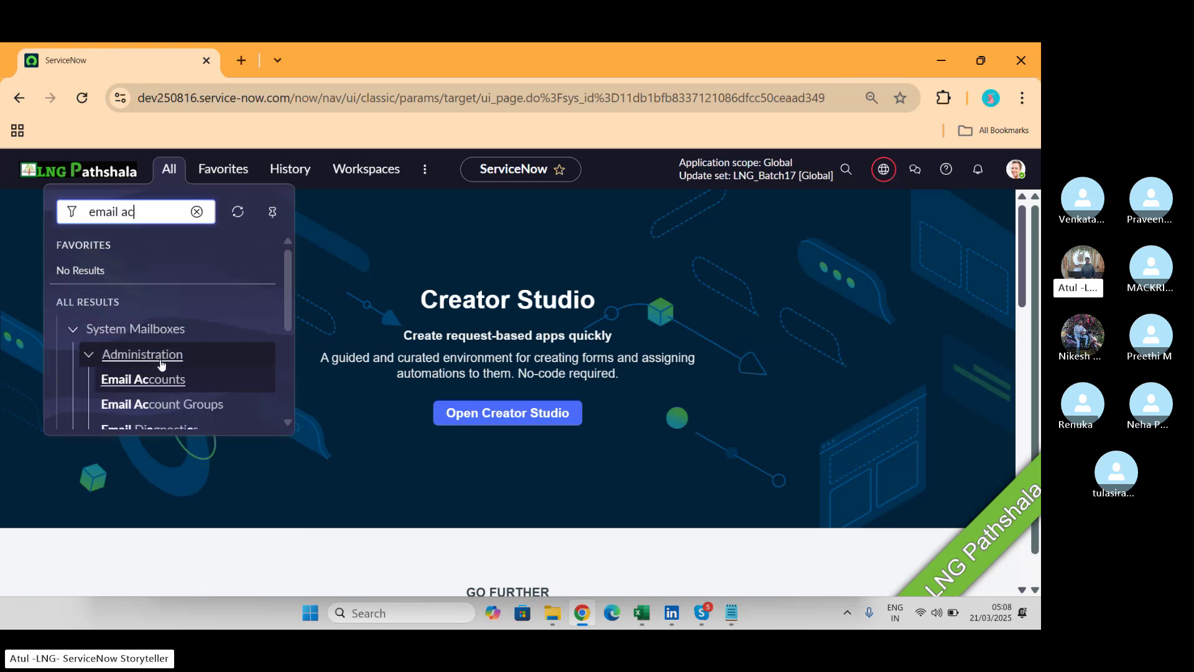
{"action": "left_click", "coordinate": [158, 381]}
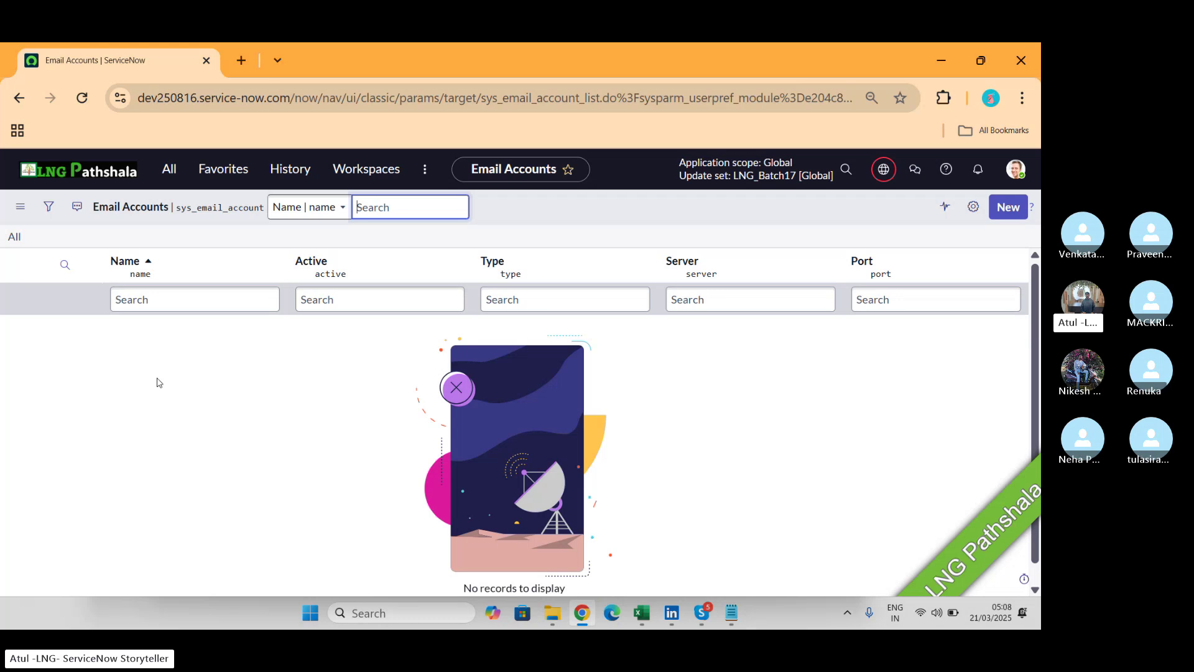
Create a new Email Account record with Type set to SMTP.
{"action": "left_click", "coordinate": [1013, 211]}
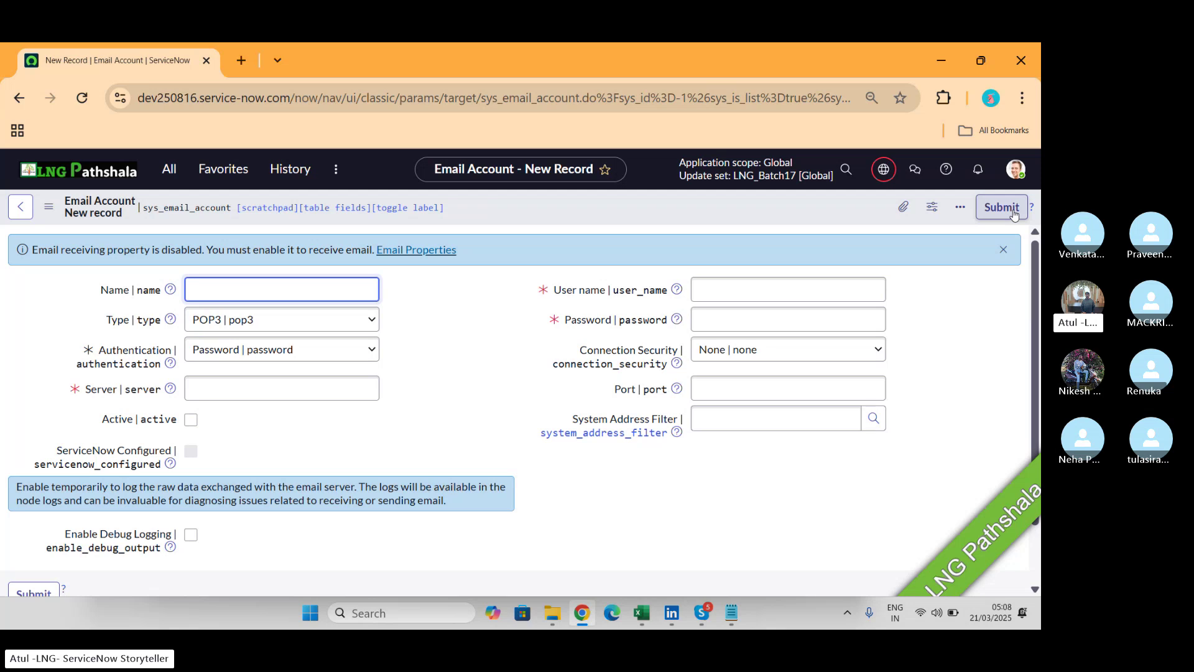
{"action": "left_click", "coordinate": [318, 320]}
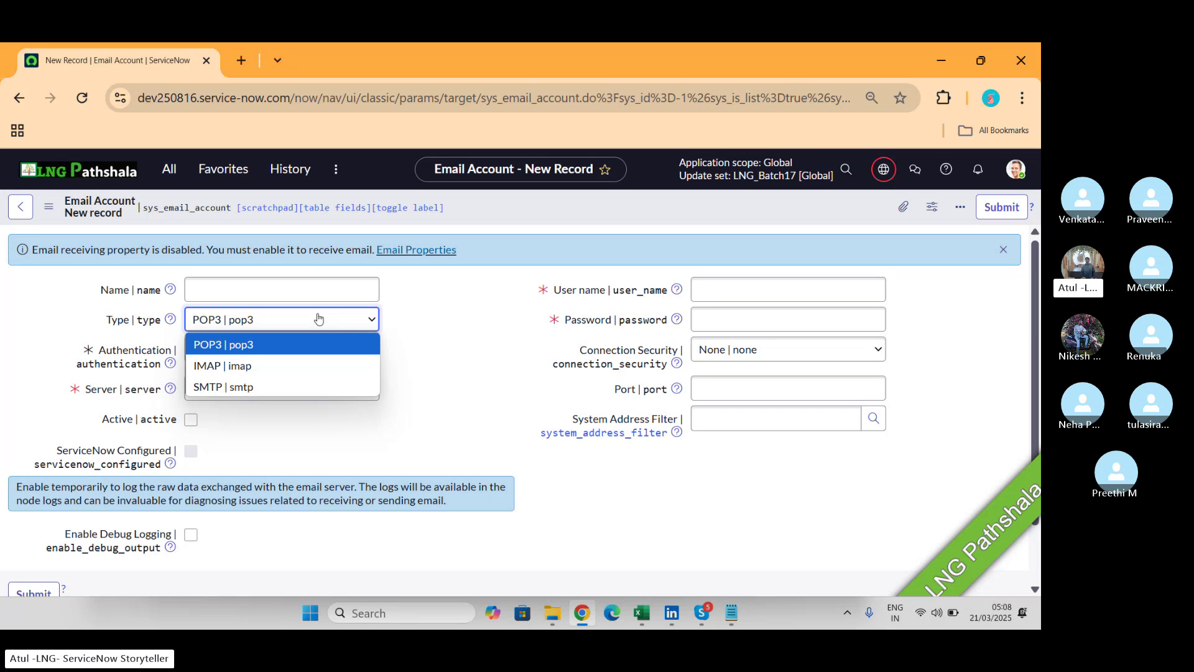
{"action": "left_click", "coordinate": [271, 389]}
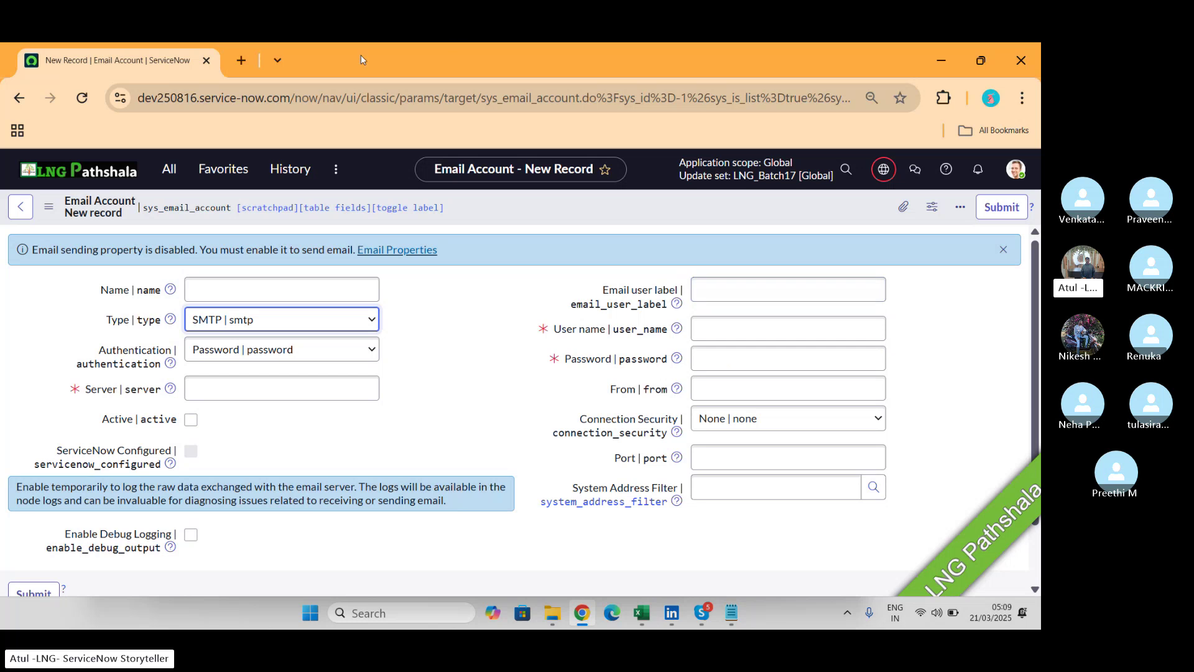
In a new tab, load the 'community' suggestion and go to the ServiceNow Community home page.
{"action": "left_click", "coordinate": [234, 59]}
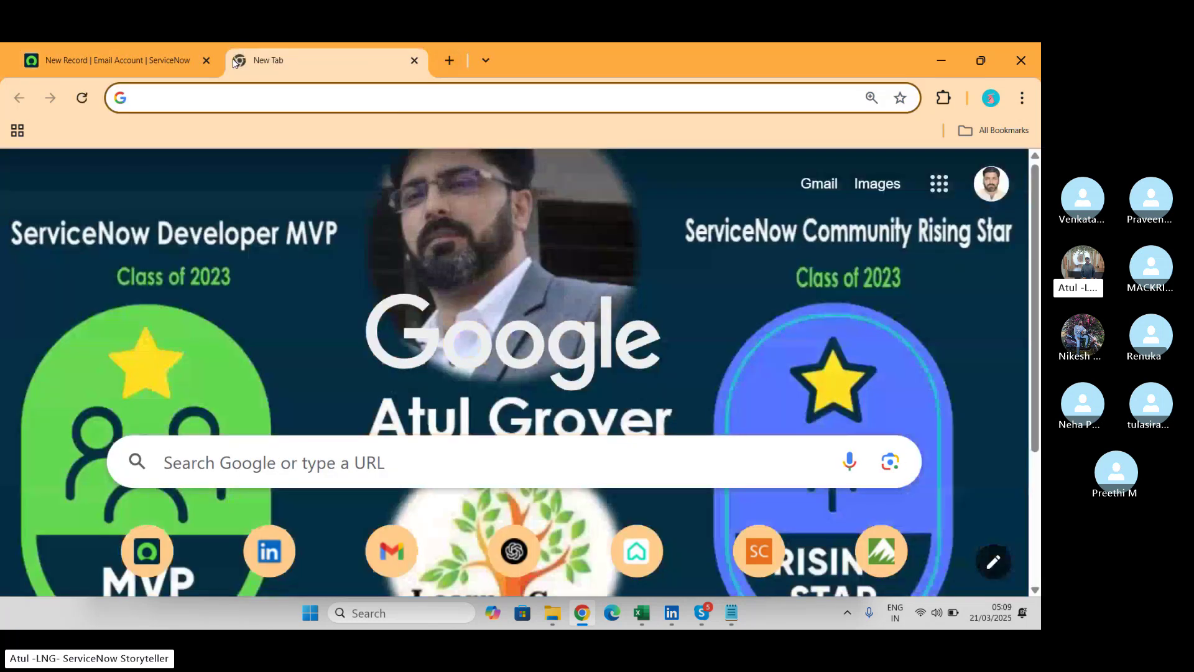
{"action": "type", "text": "co"}
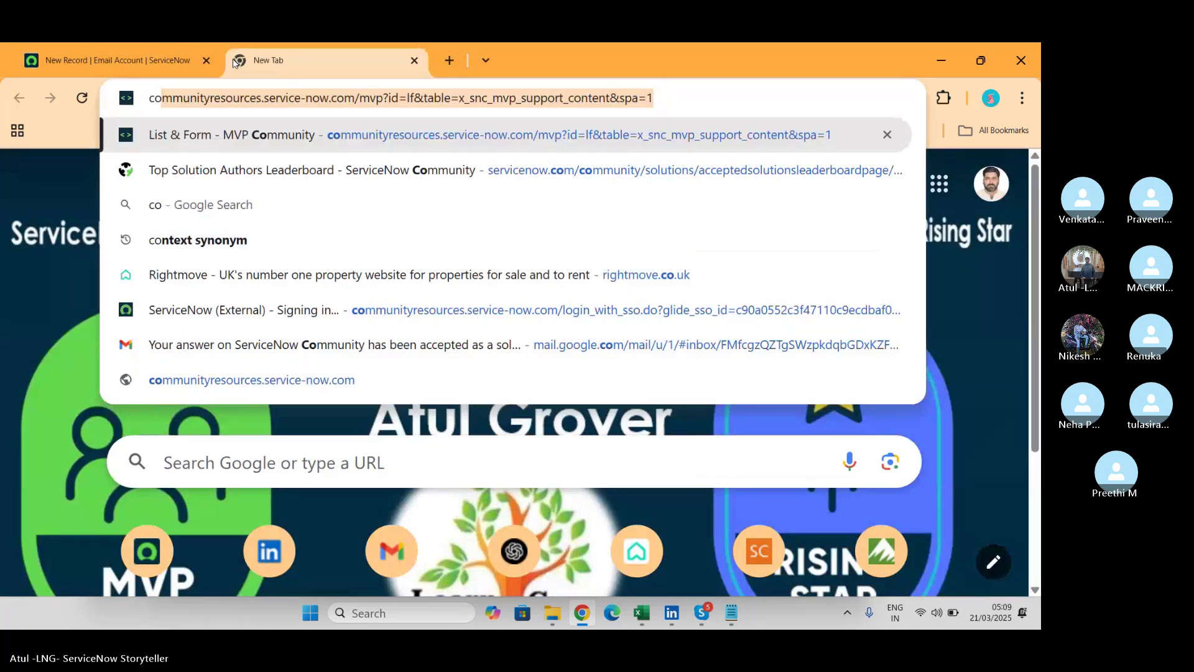
{"action": "type", "text": "mmunity"}
{"action": "key", "text": "Return"}
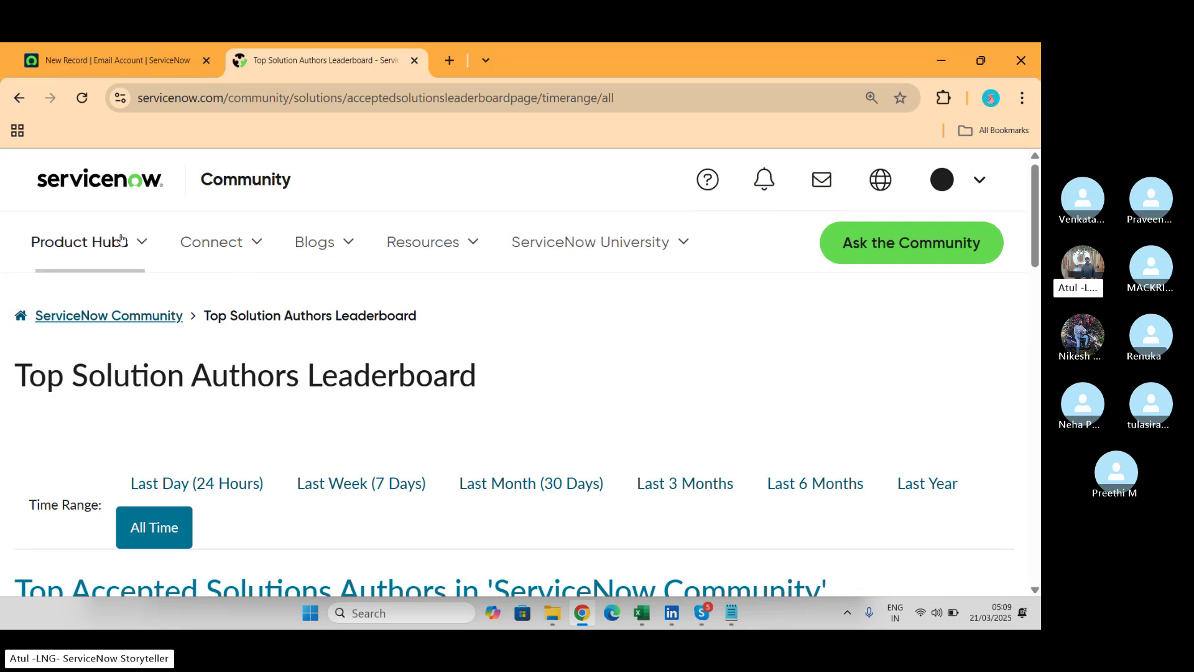
{"action": "left_click", "coordinate": [257, 176]}
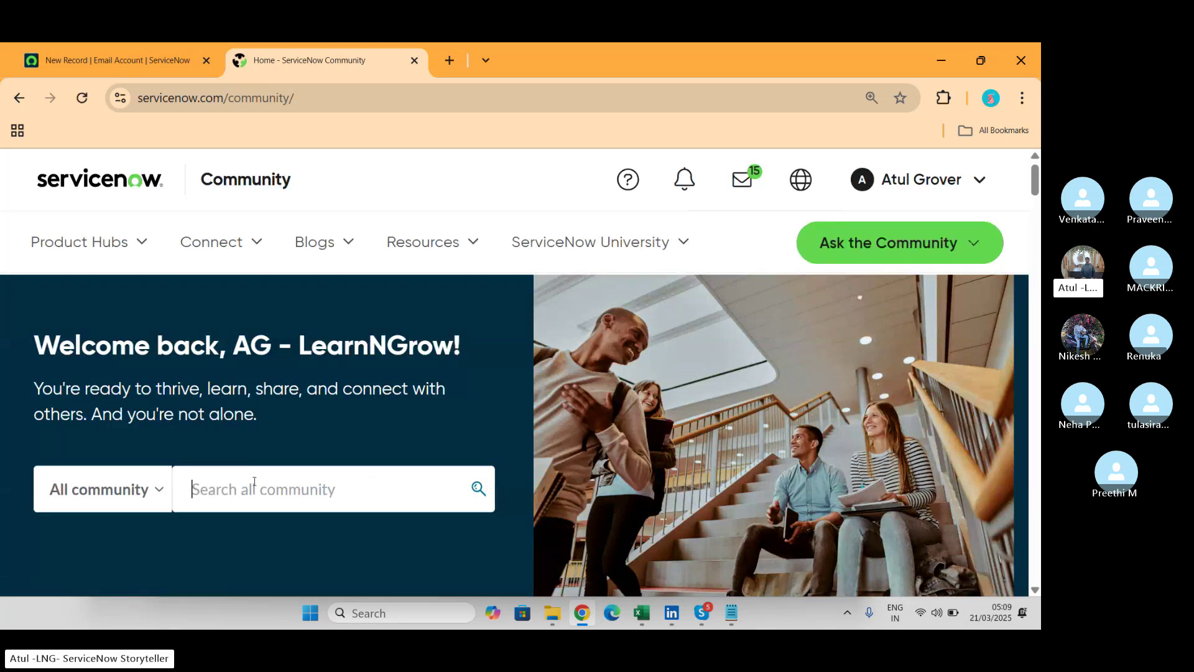
Search the Community for 'Solution:' and scroll through the results.
{"action": "type", "text": "Solut"}
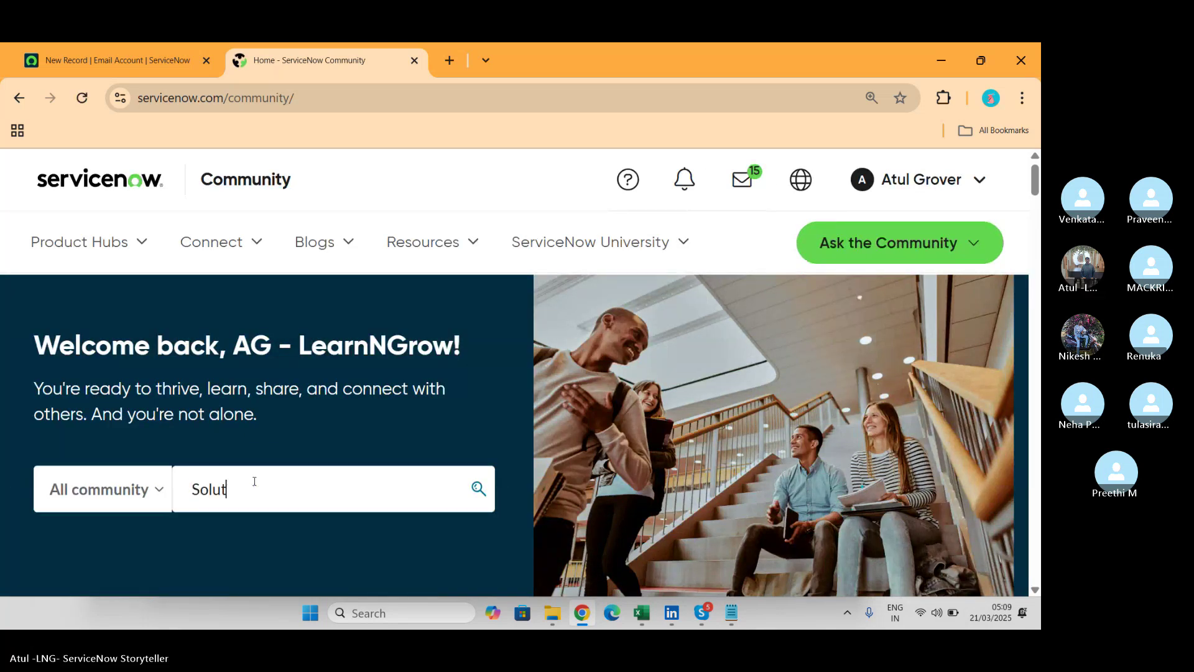
{"action": "type", "text": "ion:"}
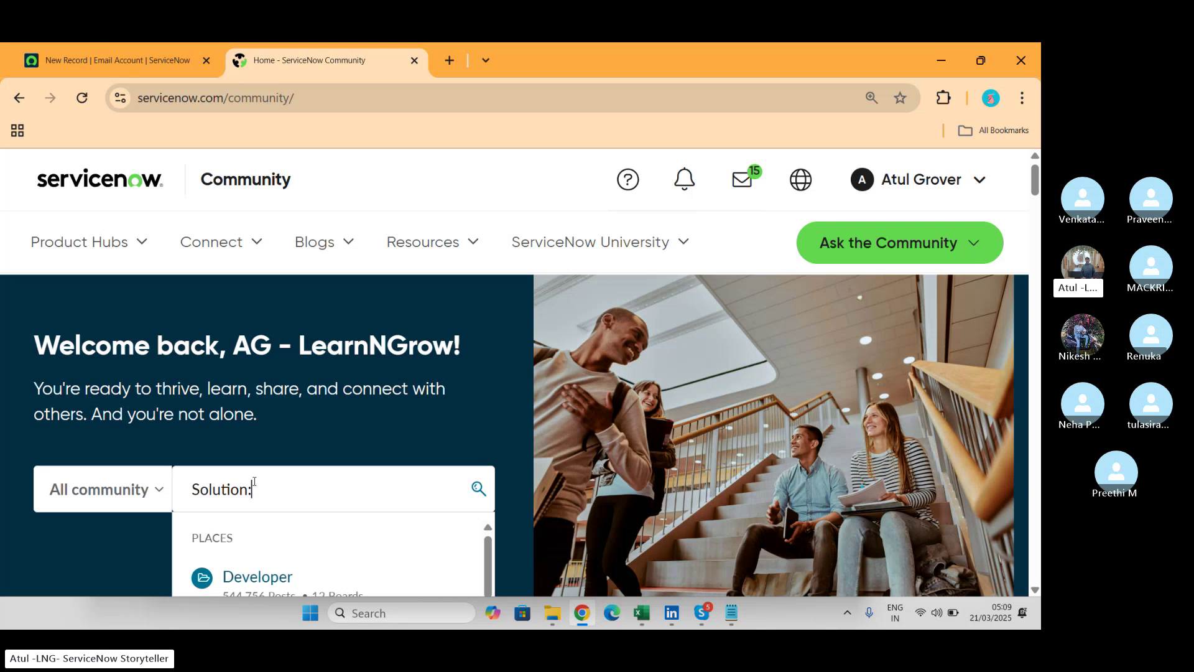
{"action": "left_click", "coordinate": [479, 488]}
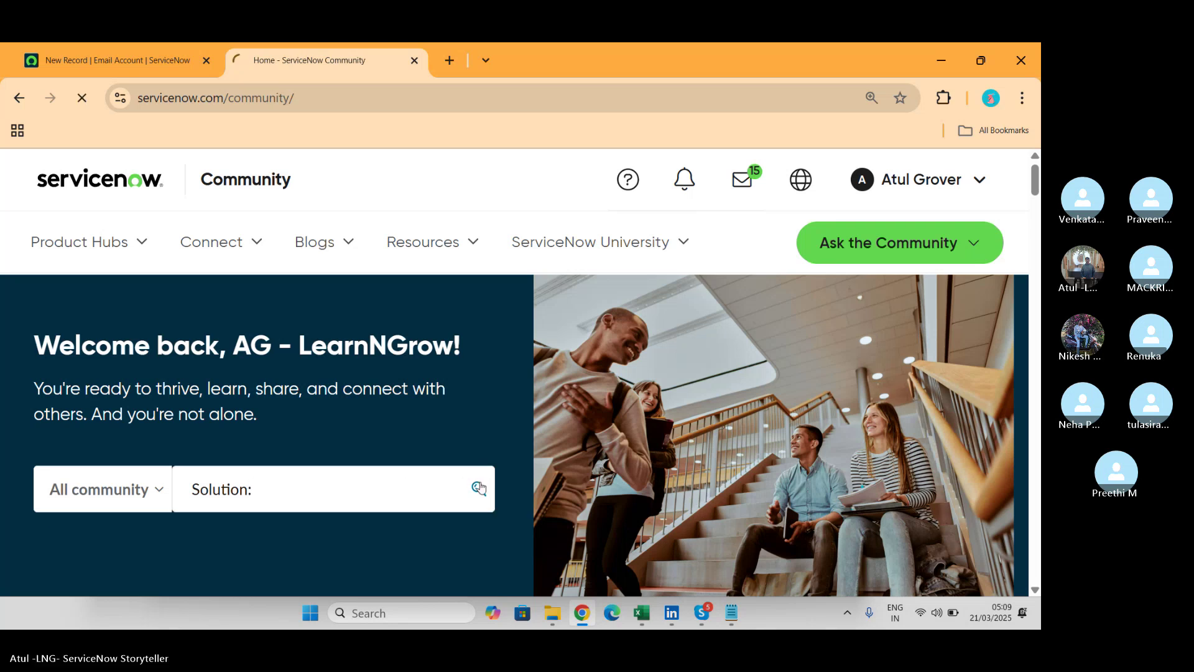
{"action": "scroll", "coordinate": [480, 487], "scroll_direction": "down", "scroll_amount": 3}
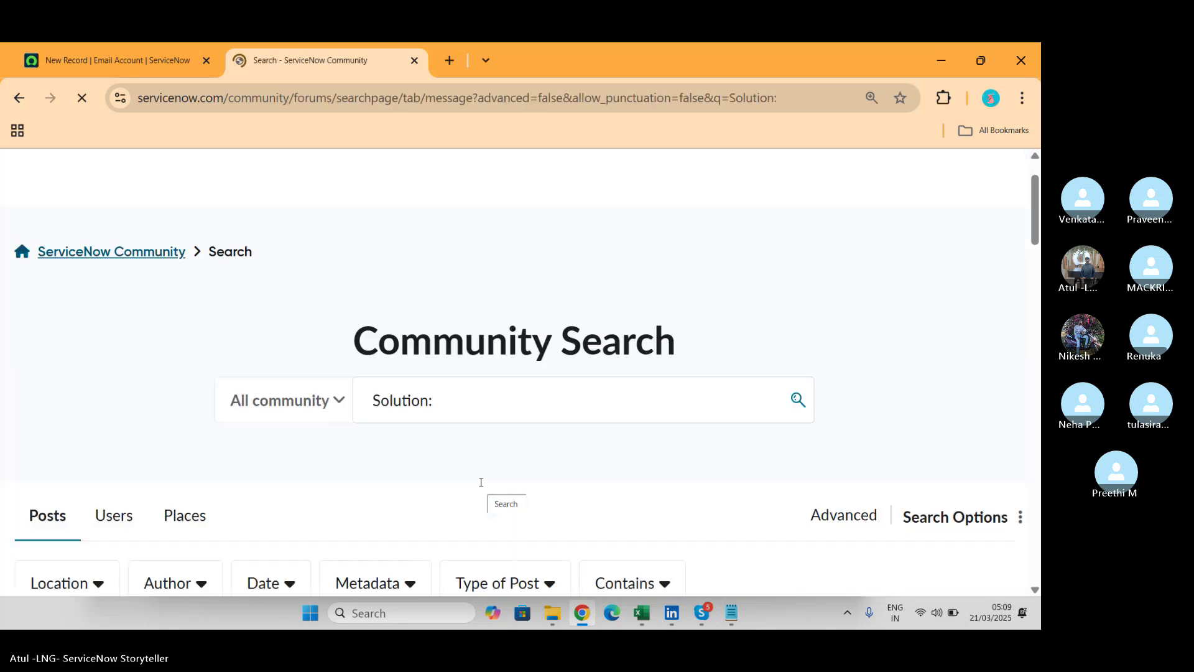
{"action": "scroll", "coordinate": [480, 484], "scroll_direction": "down", "scroll_amount": 10}
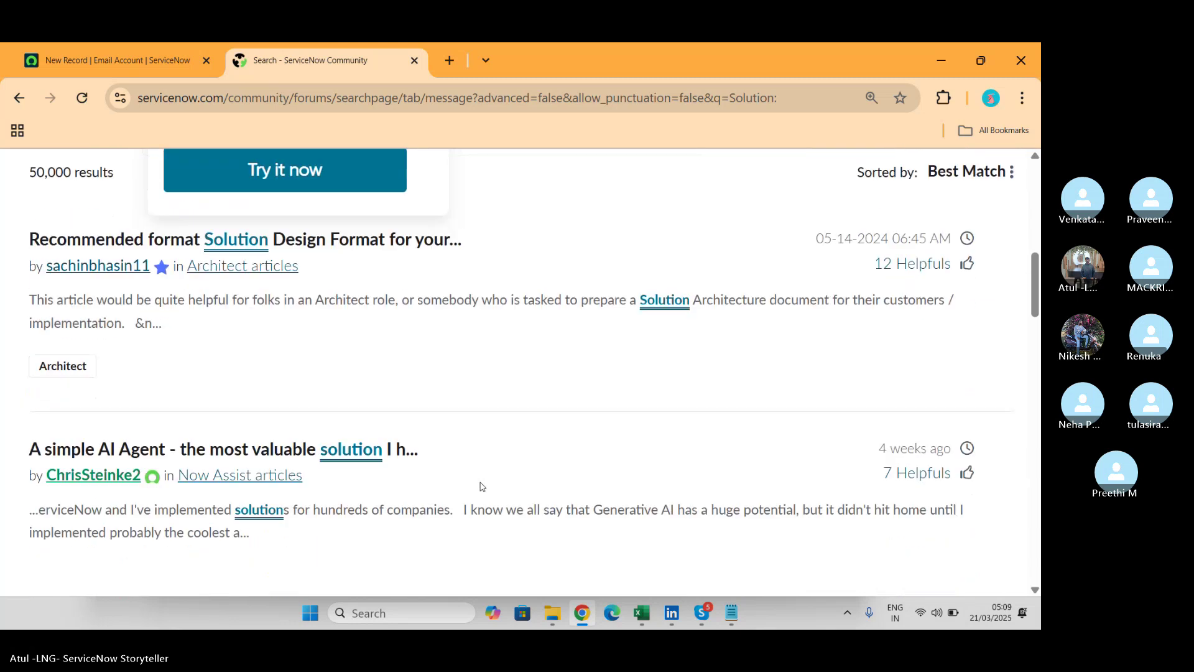
{"action": "scroll", "coordinate": [481, 486], "scroll_direction": "down", "scroll_amount": 6}
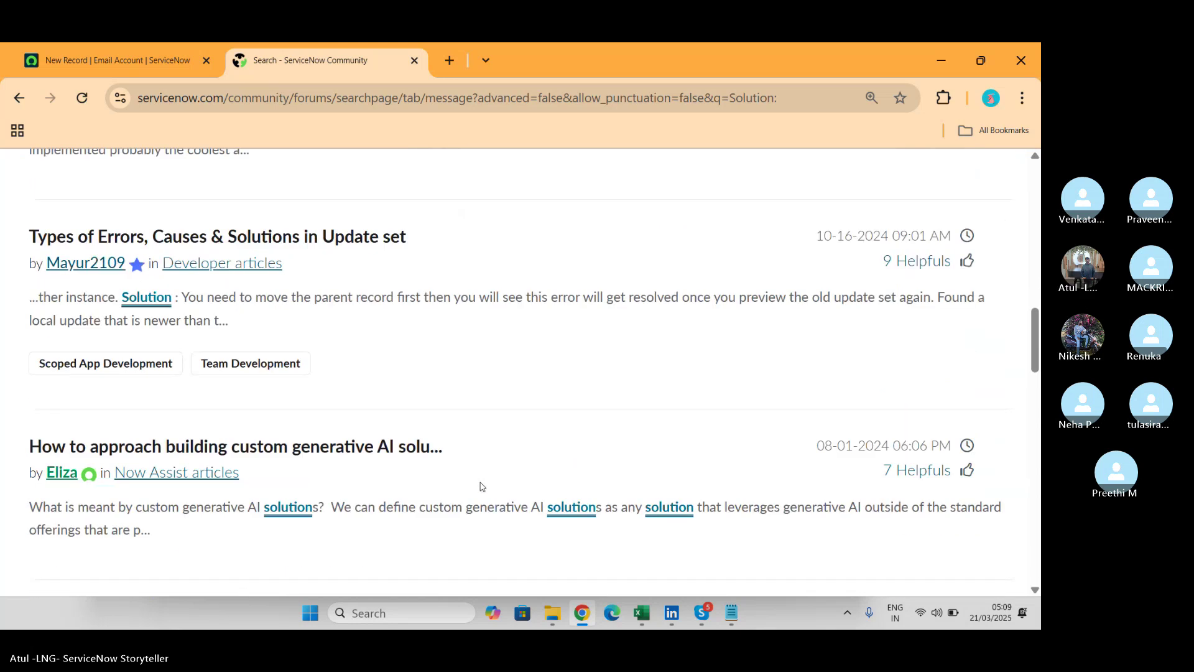
{"action": "scroll", "coordinate": [481, 487], "scroll_direction": "down", "scroll_amount": 7}
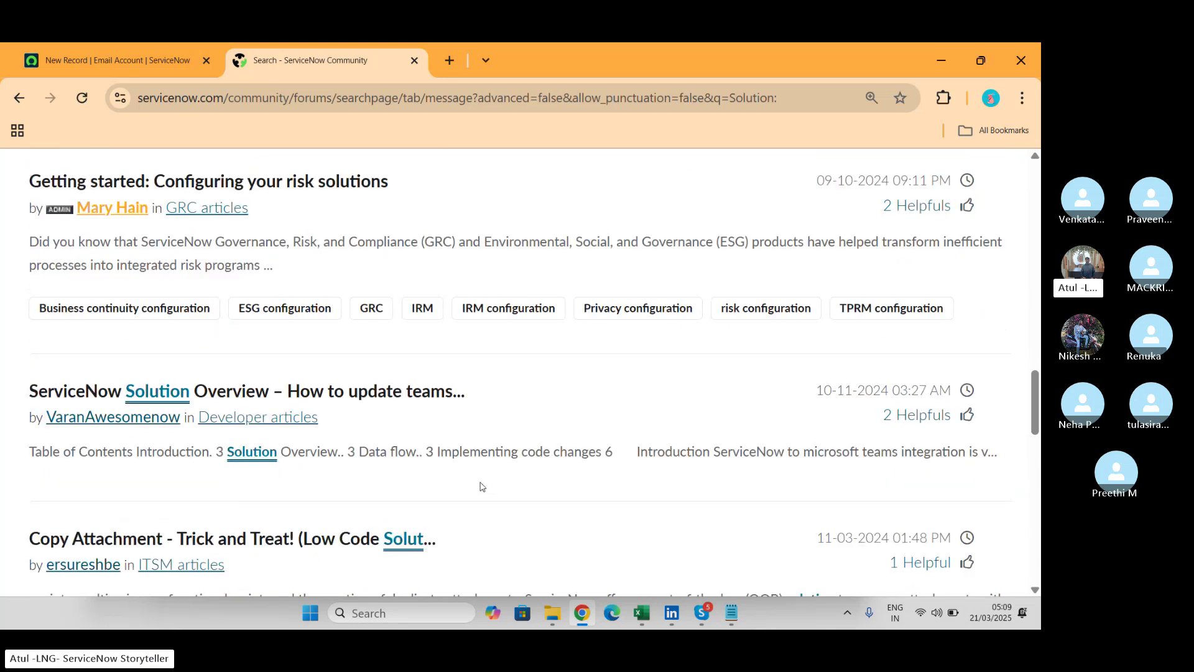
{"action": "scroll", "coordinate": [481, 486], "scroll_direction": "down", "scroll_amount": 7}
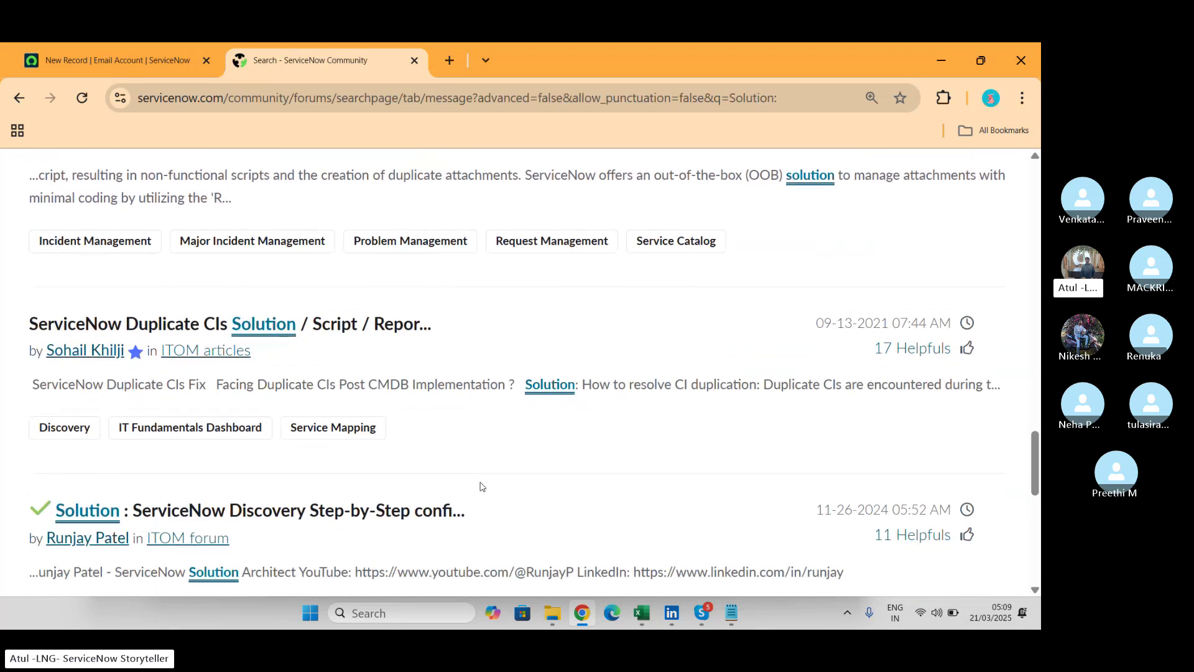
{"action": "scroll", "coordinate": [481, 487], "scroll_direction": "down", "scroll_amount": 2}
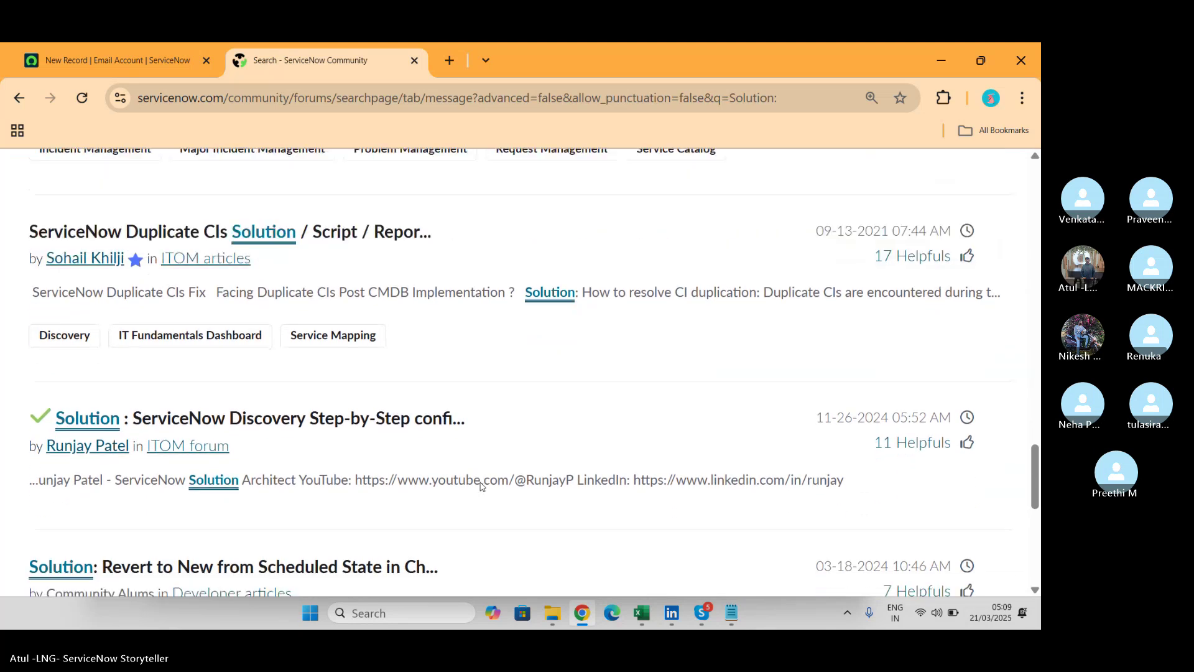
{"action": "scroll", "coordinate": [481, 487], "scroll_direction": "down", "scroll_amount": 6}
{"action": "scroll", "coordinate": [481, 487], "scroll_direction": "up", "scroll_amount": 9}
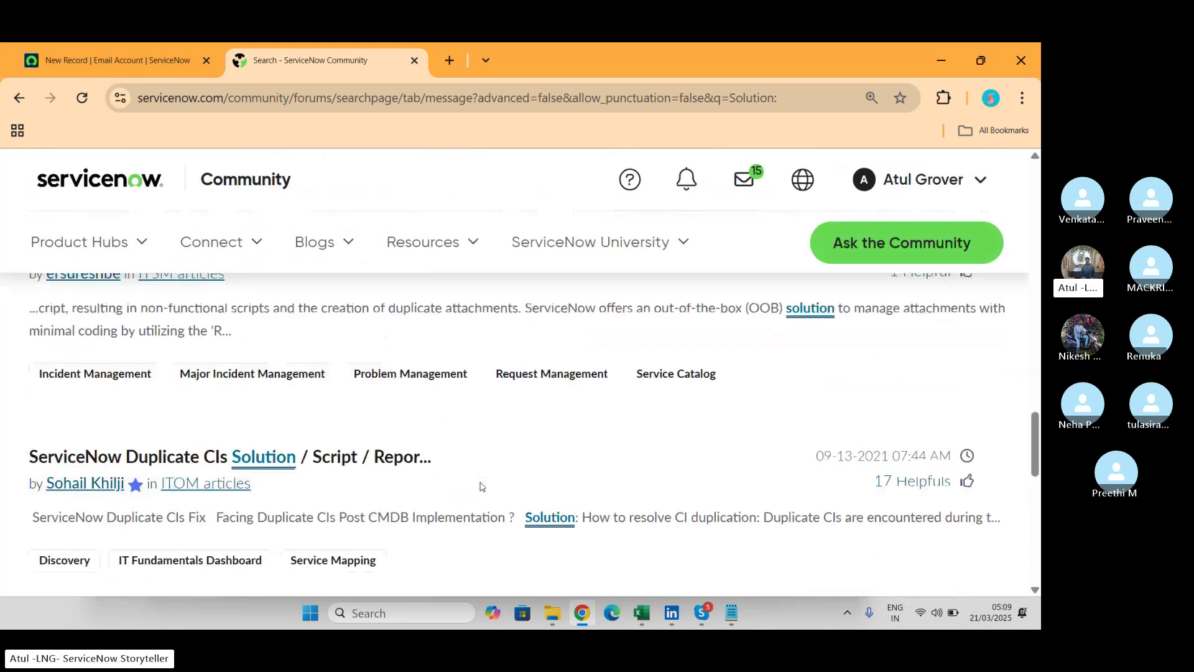
{"action": "scroll", "coordinate": [481, 487], "scroll_direction": "up", "scroll_amount": 12}
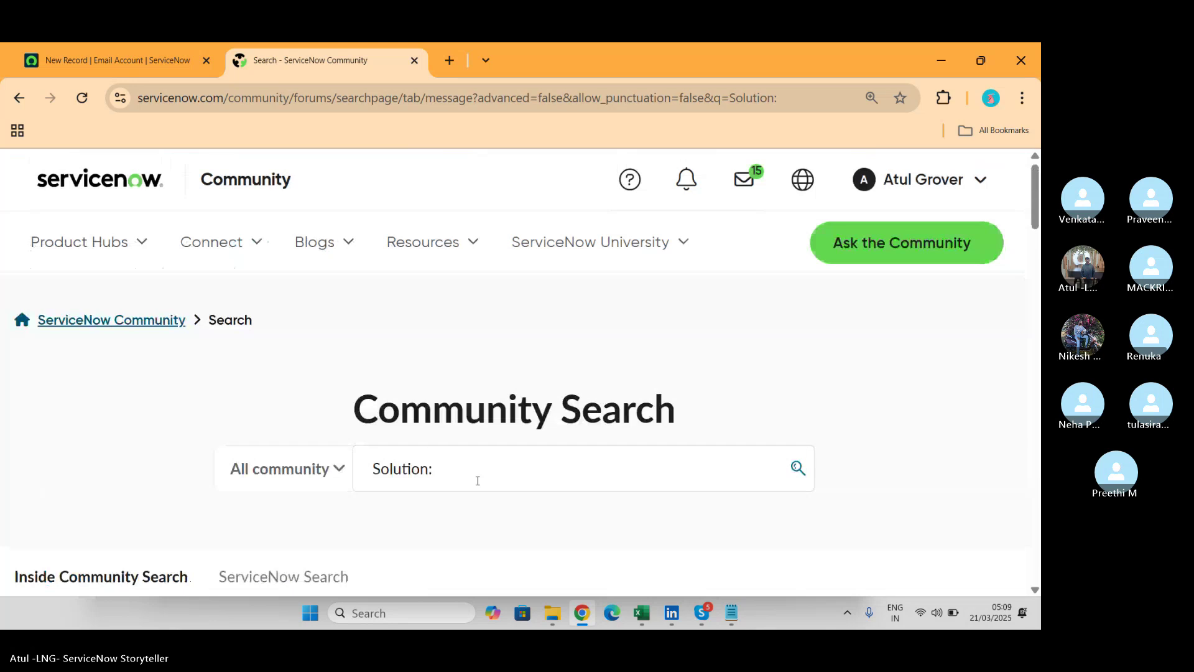
Refine the search query to 'Solution: email'.
{"action": "left_click", "coordinate": [477, 481]}
{"action": "type", "text": "email"}
{"action": "left_click", "coordinate": [795, 467]}
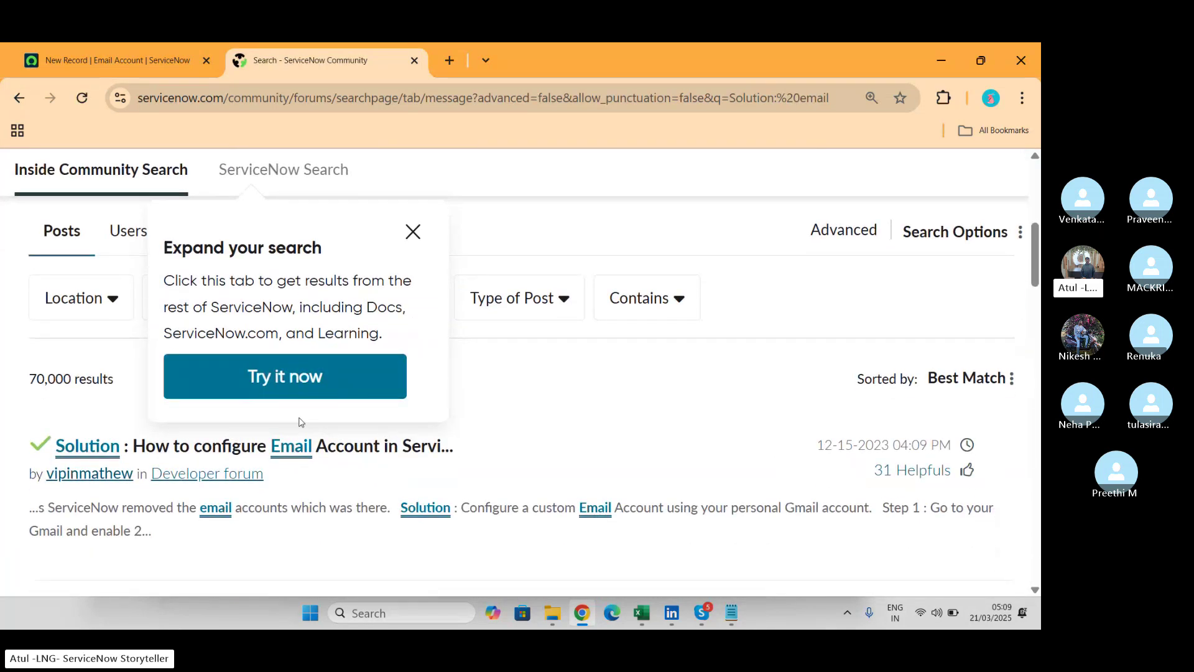
Open the Gmail Email Account configuration post, dismiss the search tip, copy its URL, and read it.
{"action": "left_click", "coordinate": [303, 446]}
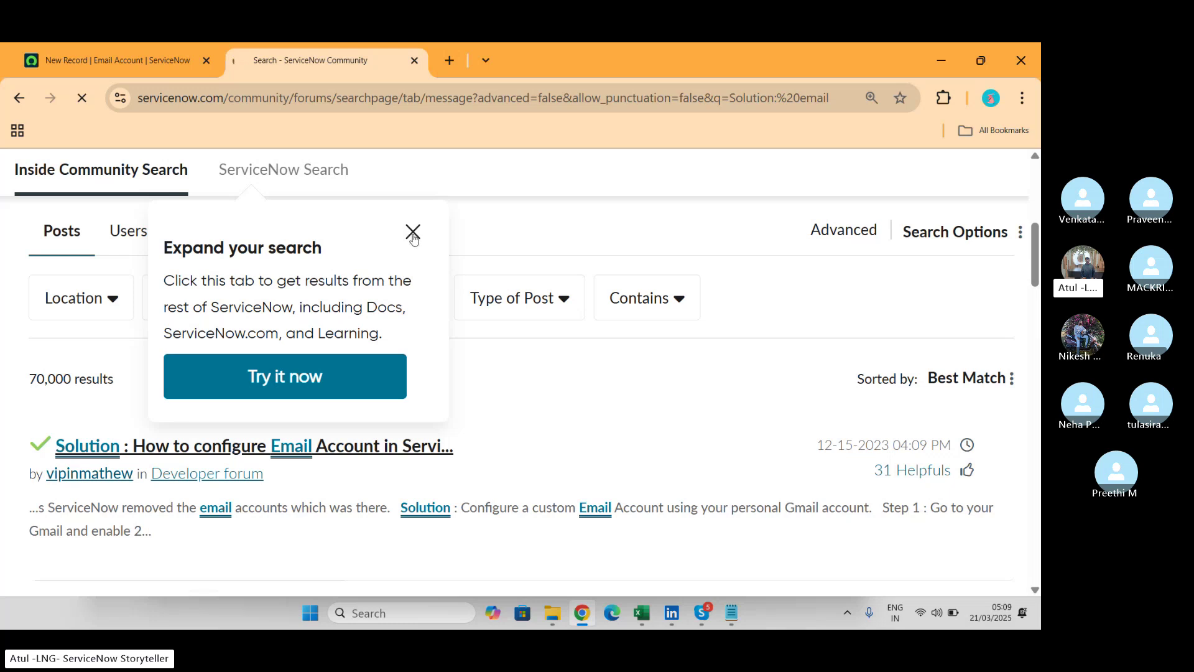
{"action": "left_click", "coordinate": [413, 236]}
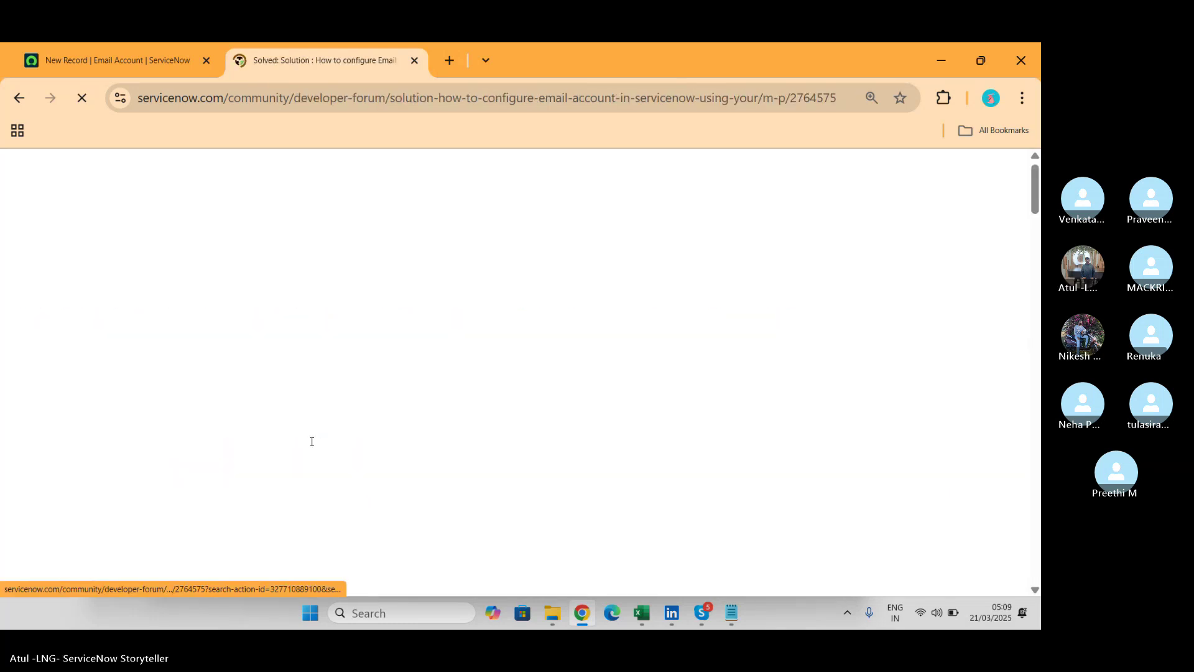
{"action": "left_click", "coordinate": [541, 106]}
{"action": "key", "text": "ctrl+c"}
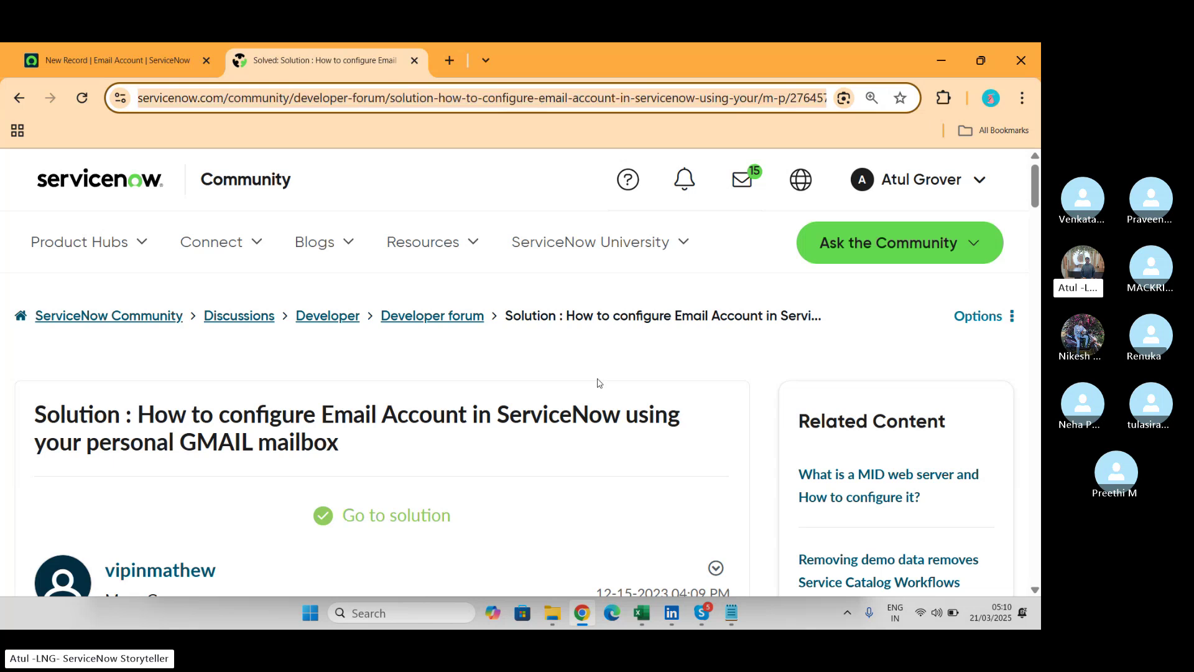
{"action": "scroll", "coordinate": [594, 416], "scroll_direction": "down", "scroll_amount": 1}
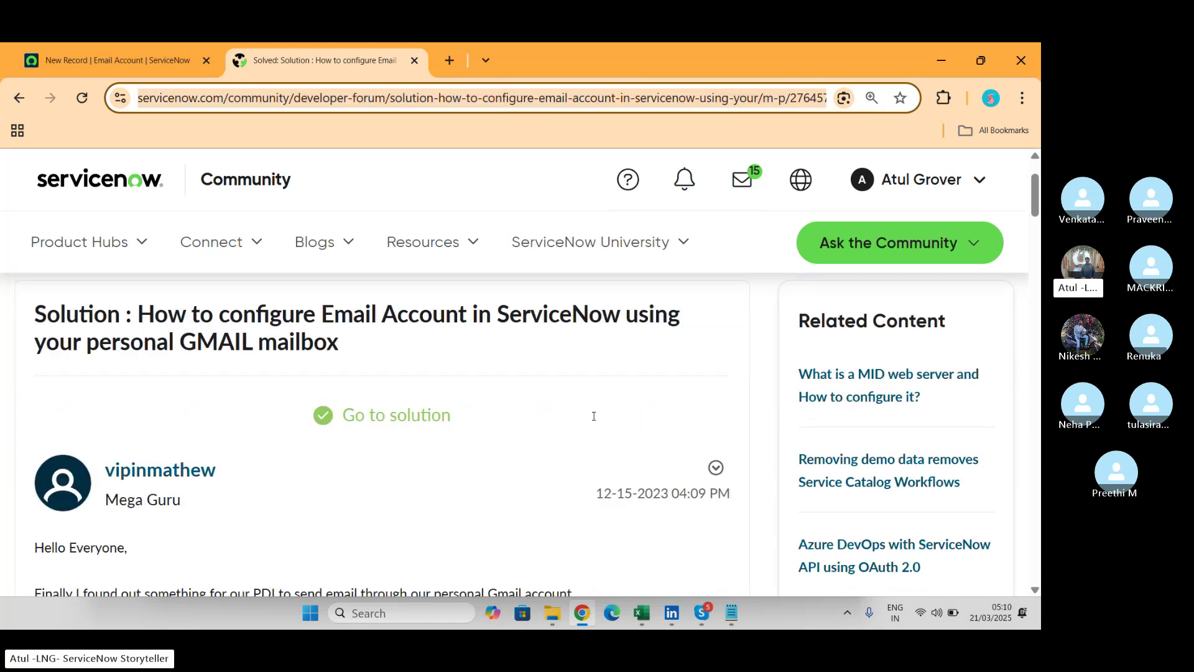
{"action": "scroll", "coordinate": [594, 416], "scroll_direction": "down", "scroll_amount": 8}
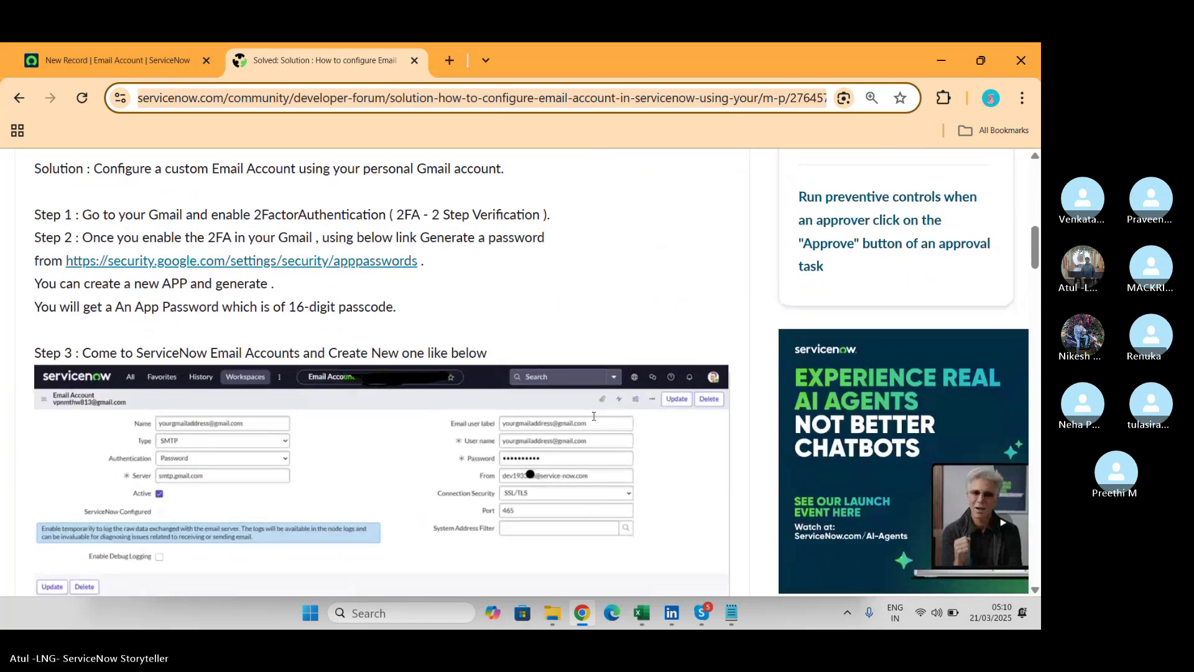
{"action": "scroll", "coordinate": [594, 417], "scroll_direction": "down", "scroll_amount": 2}
{"action": "scroll", "coordinate": [594, 416], "scroll_direction": "down", "scroll_amount": 12}
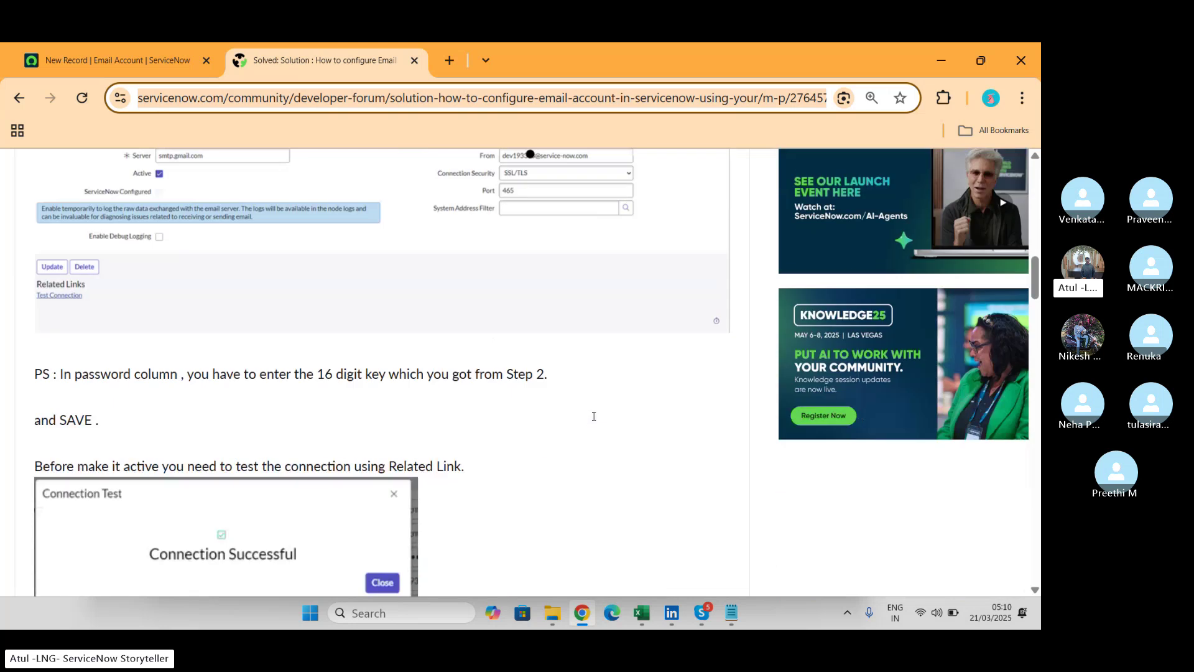
{"action": "scroll", "coordinate": [594, 416], "scroll_direction": "down", "scroll_amount": 2}
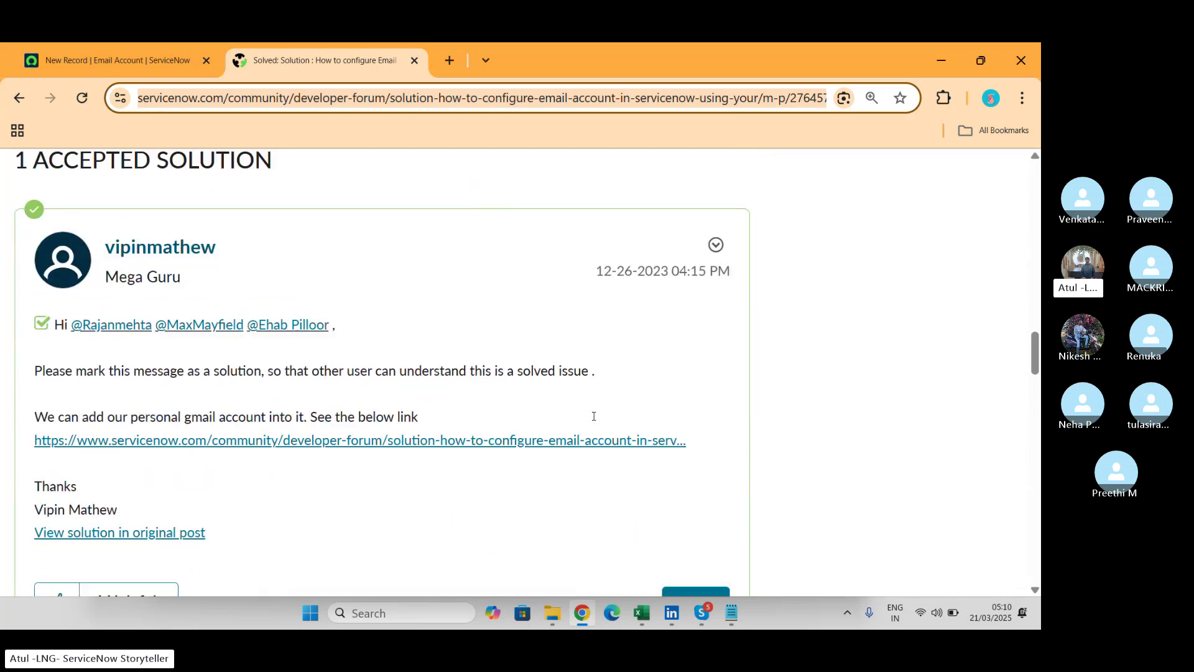
{"action": "scroll", "coordinate": [594, 416], "scroll_direction": "up", "scroll_amount": 10}
{"action": "scroll", "coordinate": [594, 416], "scroll_direction": "up", "scroll_amount": 10}
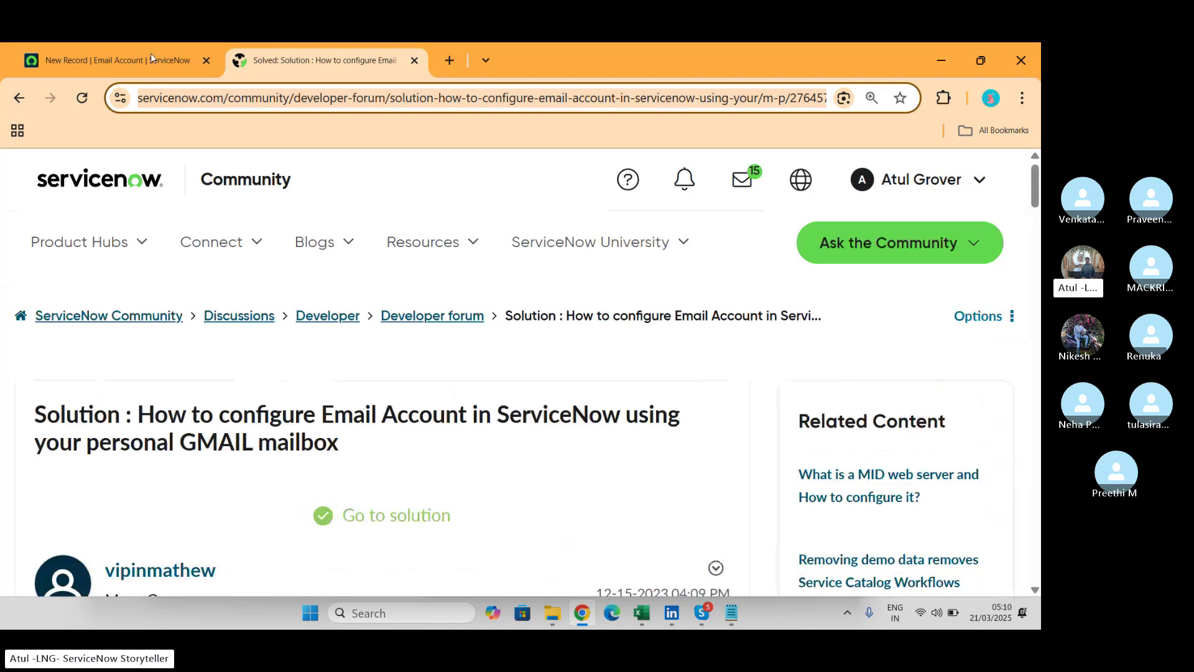
Paste and send the post link in the Skype call chat, then return to Chrome.
{"action": "left_click", "coordinate": [112, 61]}
{"action": "mouse_move", "coordinate": [694, 622]}
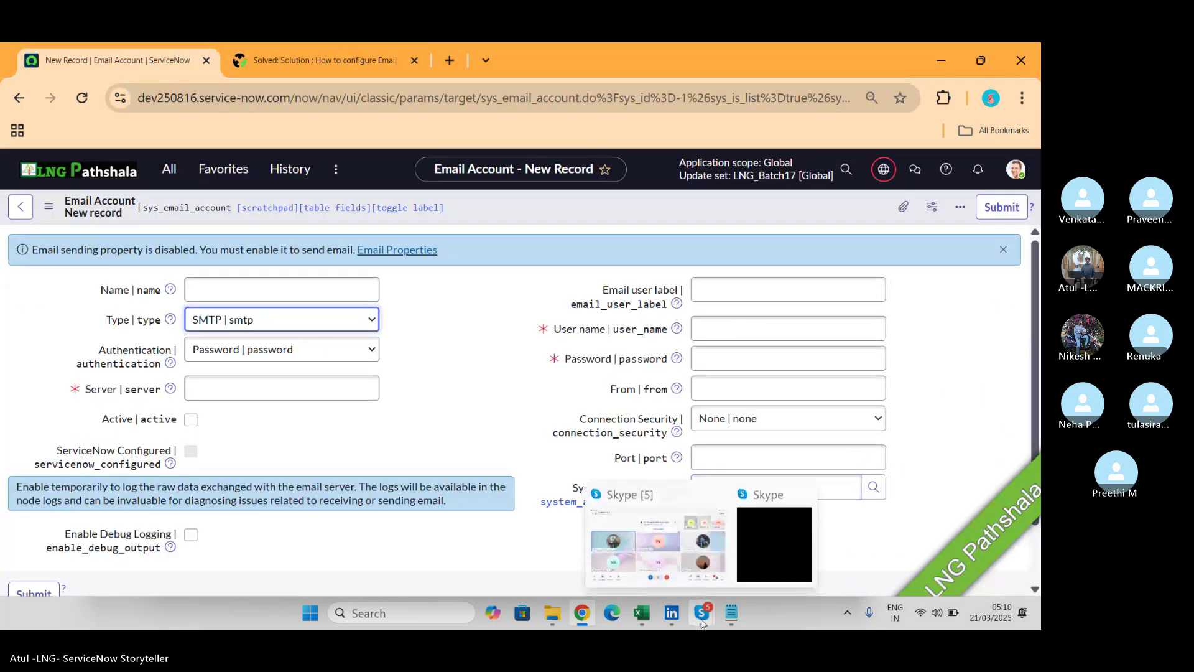
{"action": "left_click", "coordinate": [664, 534]}
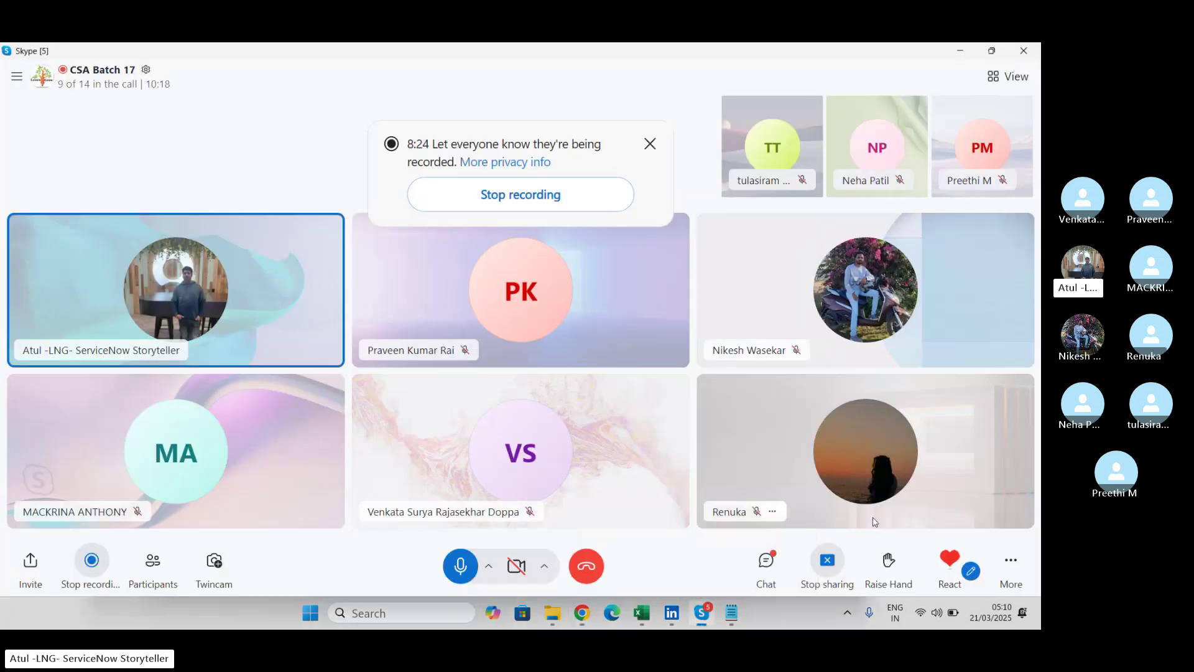
{"action": "left_click", "coordinate": [766, 563]}
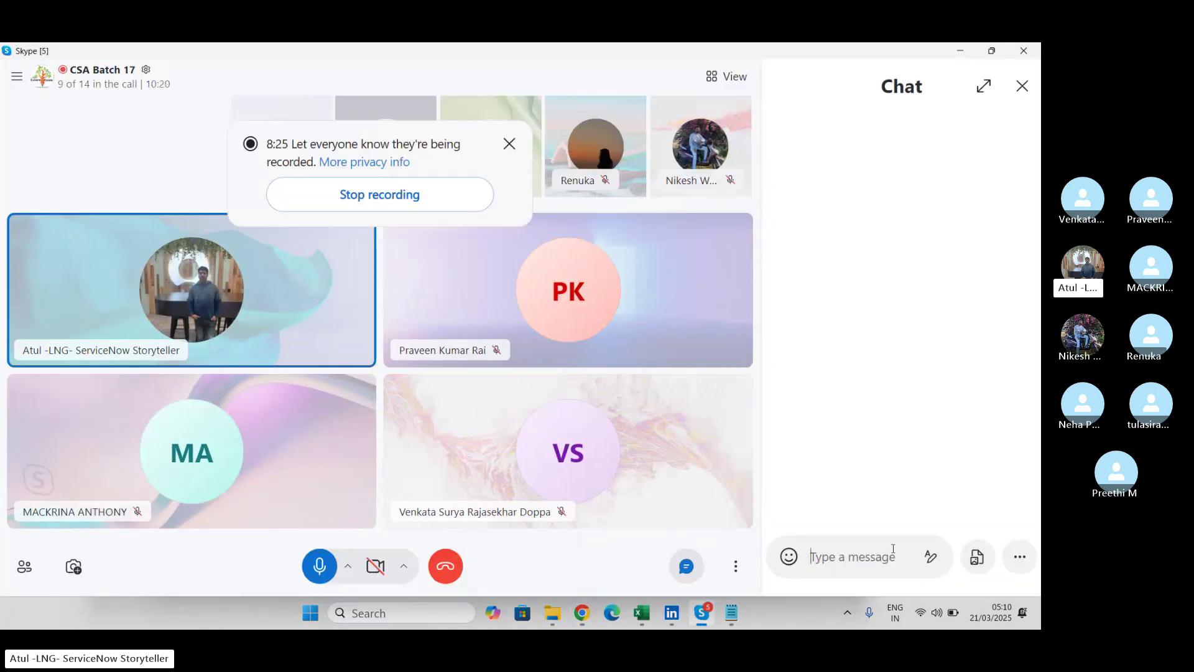
{"action": "left_click", "coordinate": [847, 562]}
{"action": "key", "text": "ctrl+v"}
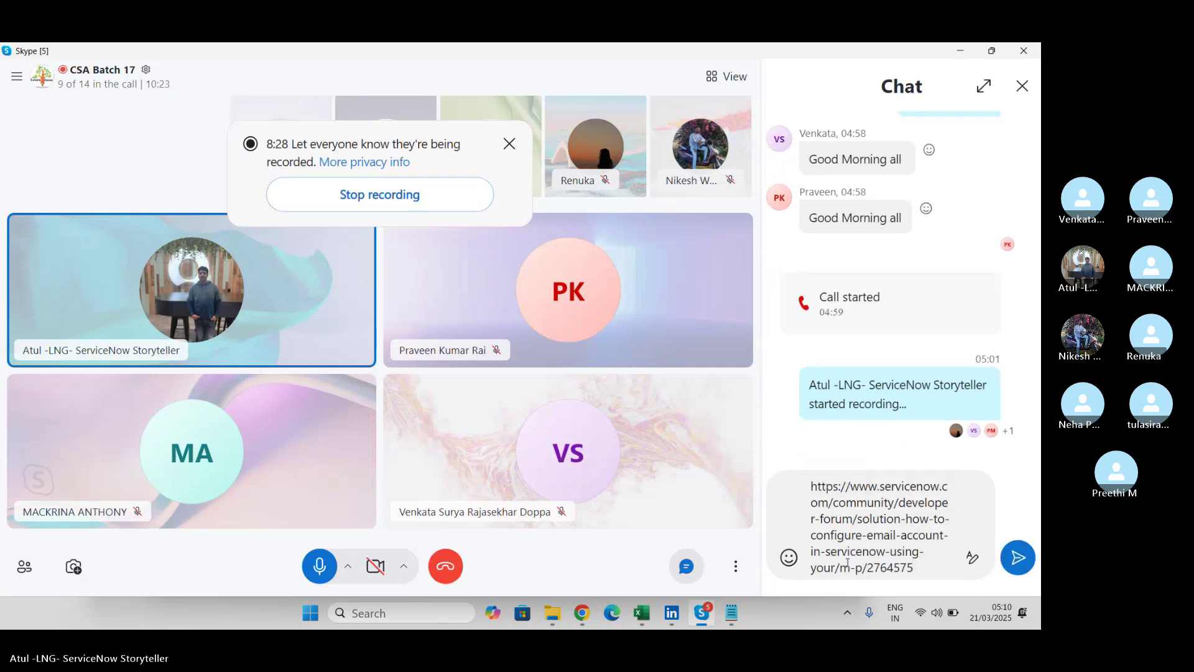
{"action": "key", "text": "Return"}
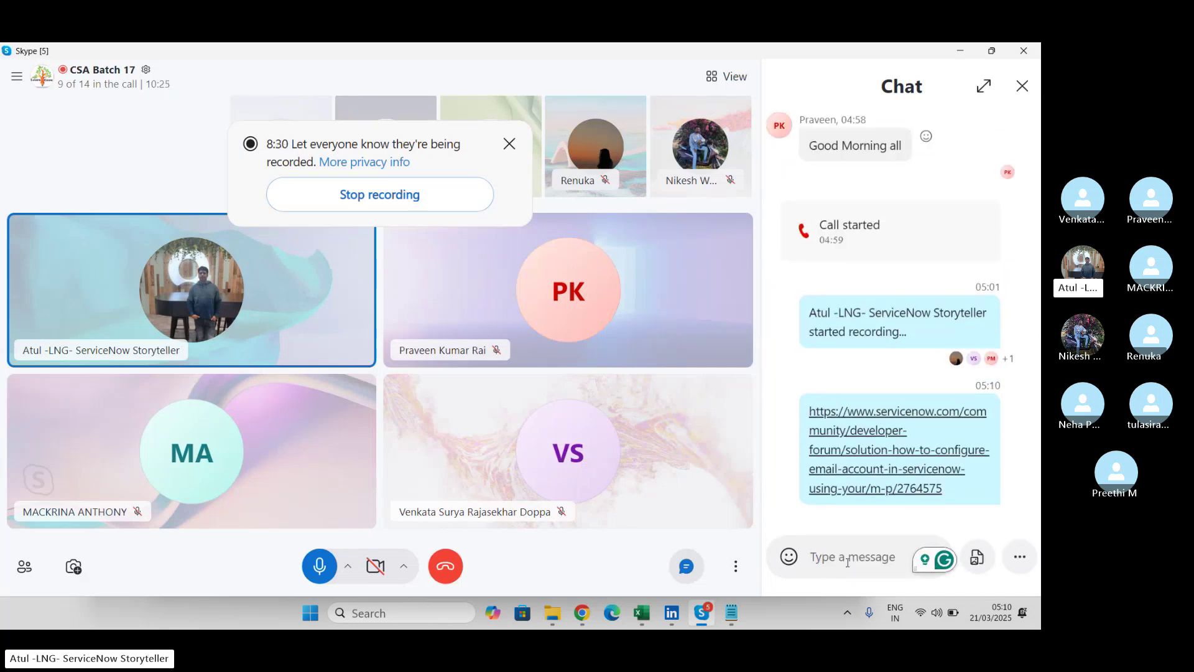
{"action": "left_click", "coordinate": [1022, 88]}
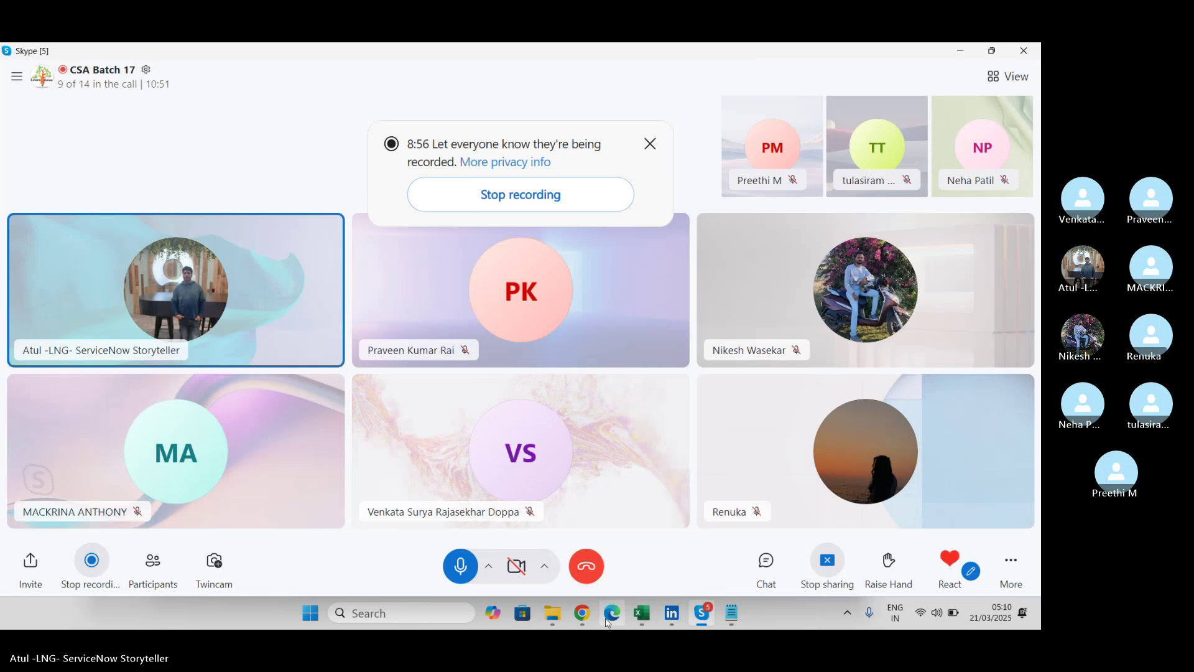
{"action": "left_click", "coordinate": [579, 617]}
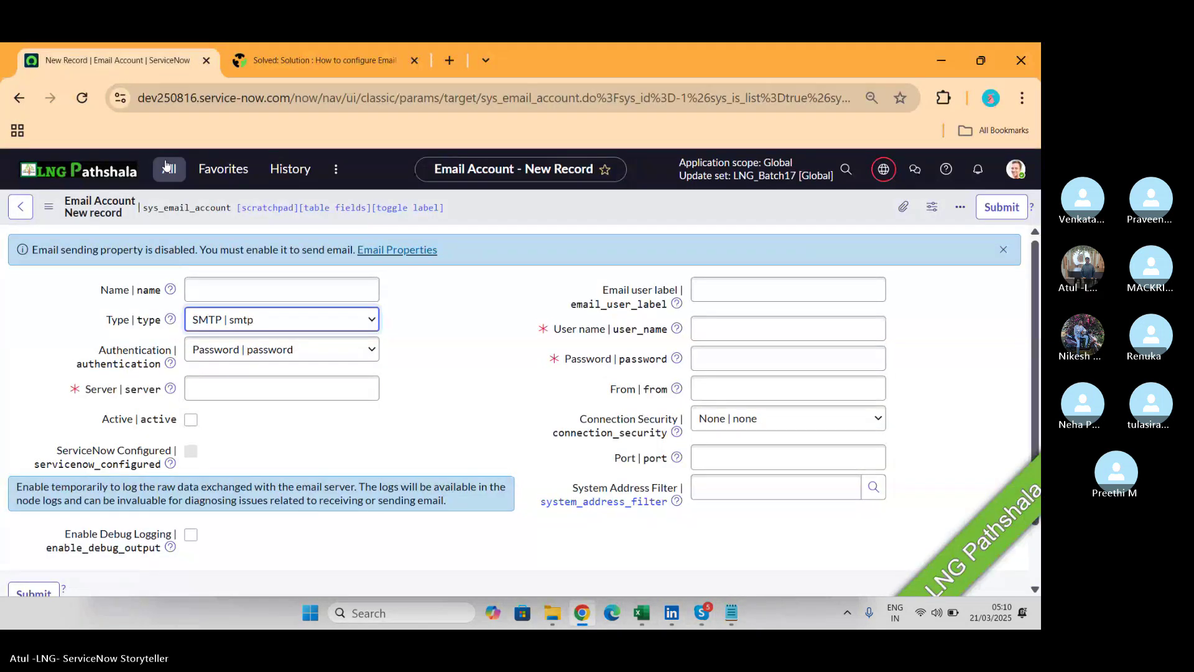
Filter the navigator for 'email prope', open Email Properties, and leave the unsaved record.
{"action": "left_click", "coordinate": [166, 166]}
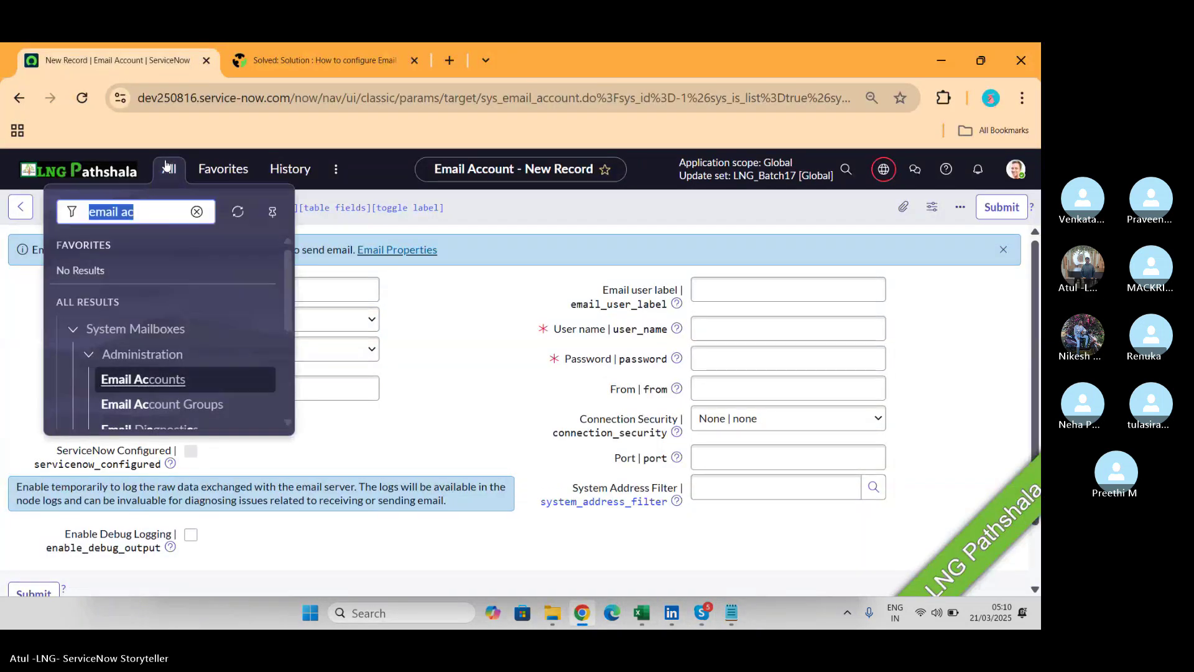
{"action": "left_click", "coordinate": [152, 219]}
{"action": "key", "text": "BackSpace"}
{"action": "key", "text": "BackSpace"}
{"action": "type", "text": "p"}
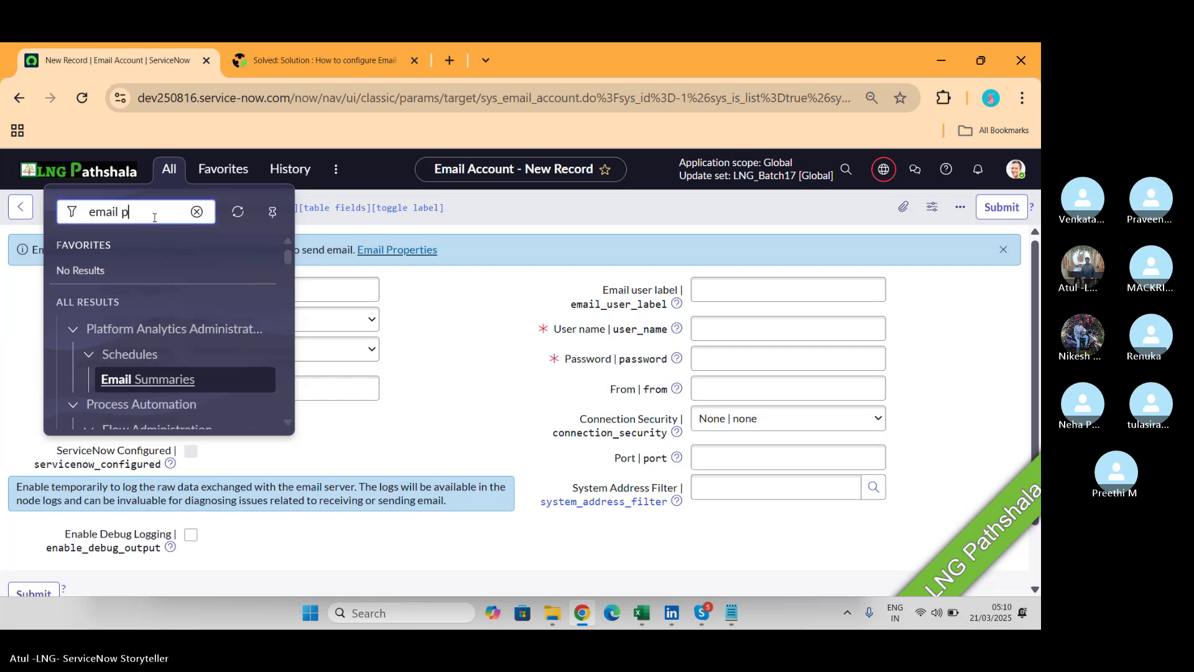
{"action": "type", "text": "rope"}
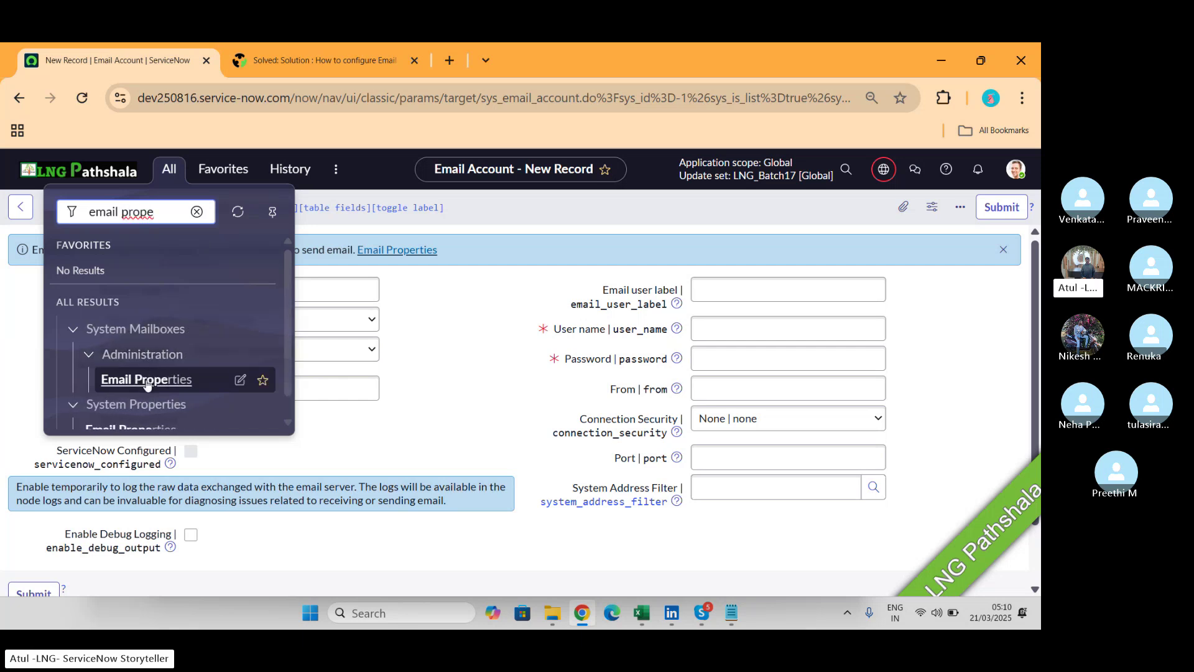
{"action": "left_click", "coordinate": [171, 391]}
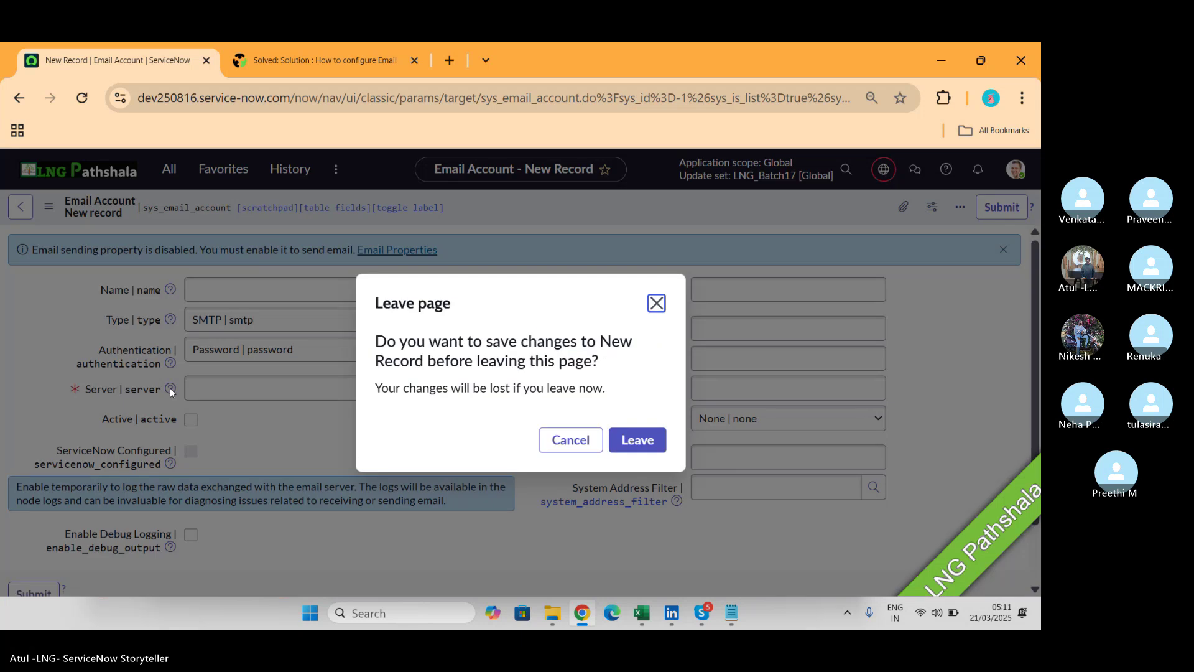
{"action": "left_click", "coordinate": [635, 443]}
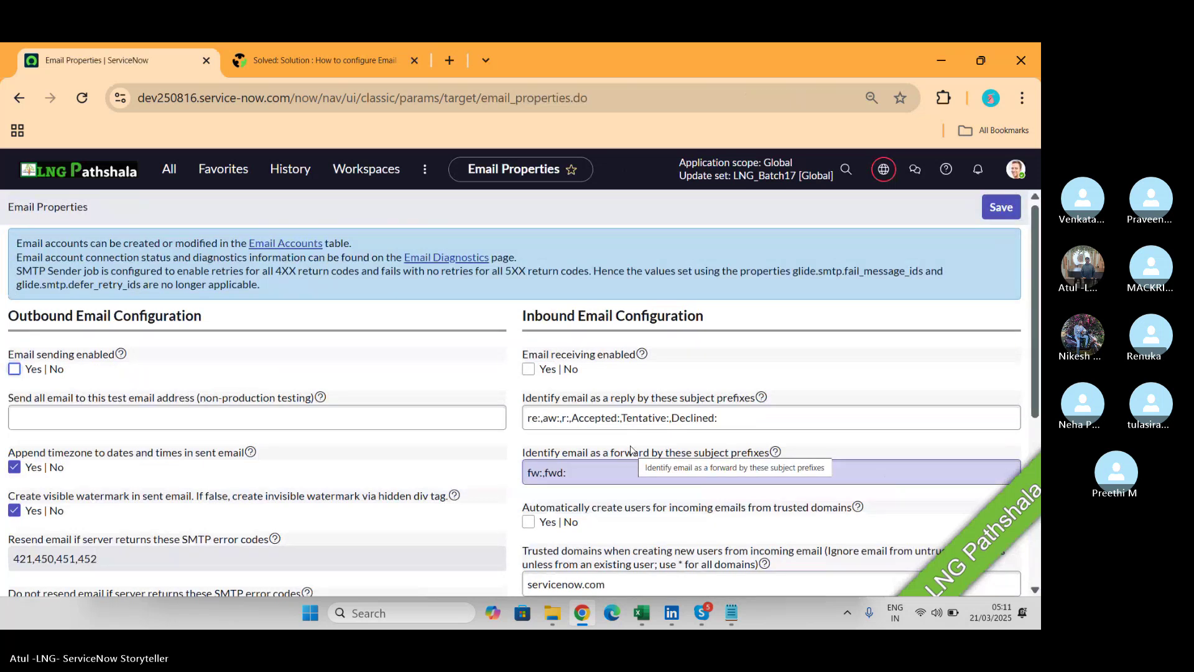
Switch from the browser back to the CSA Batch 17 Skype call.
{"action": "key", "text": "alt+Tab"}
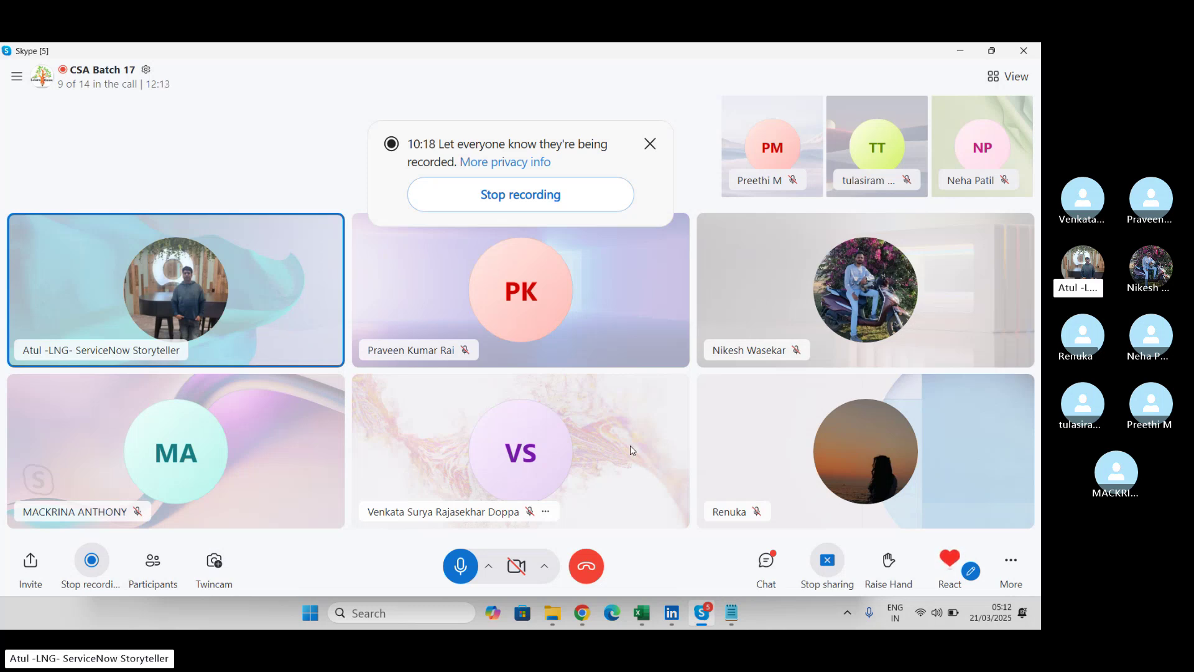
Scroll through the outbound Email Properties settings, then bring the Skype call forward.
{"action": "key", "text": "alt+Tab"}
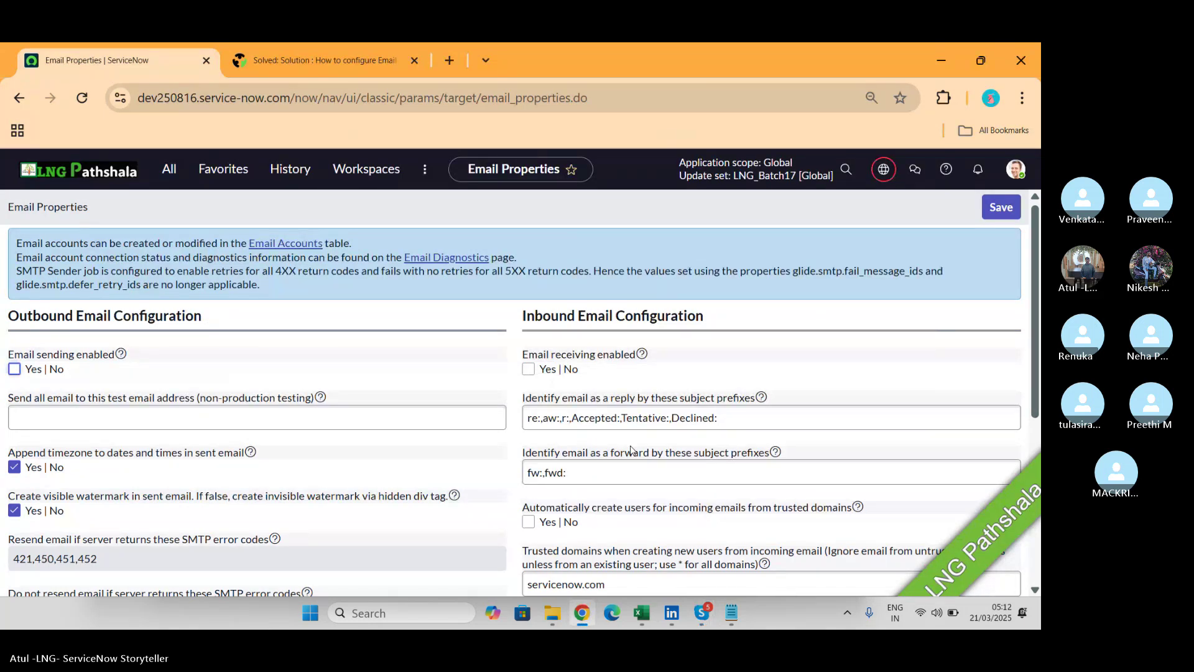
{"action": "scroll", "coordinate": [630, 448], "scroll_direction": "down", "scroll_amount": 1}
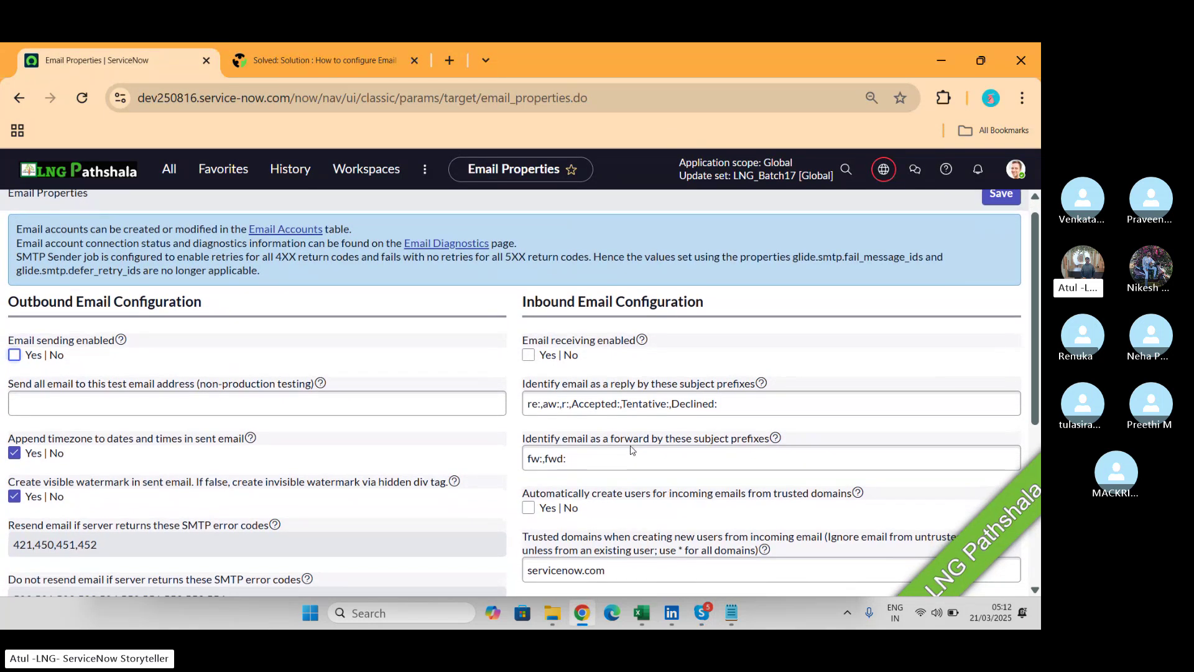
{"action": "scroll", "coordinate": [630, 448], "scroll_direction": "down", "scroll_amount": 3}
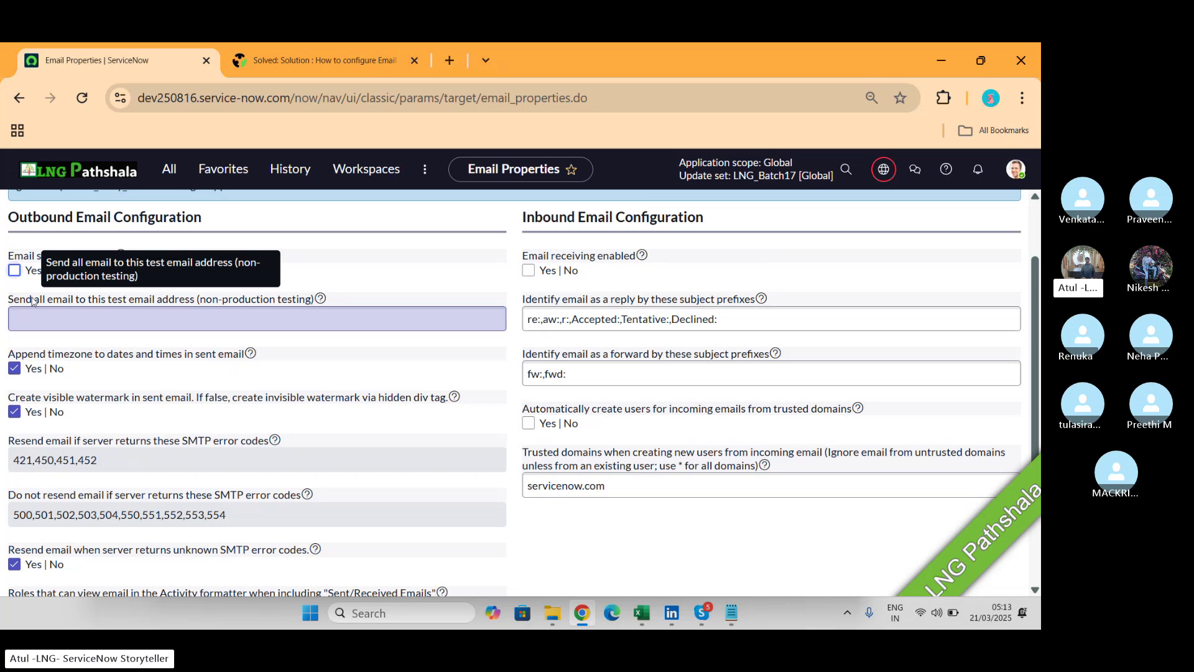
{"action": "key", "text": "alt+Tab"}
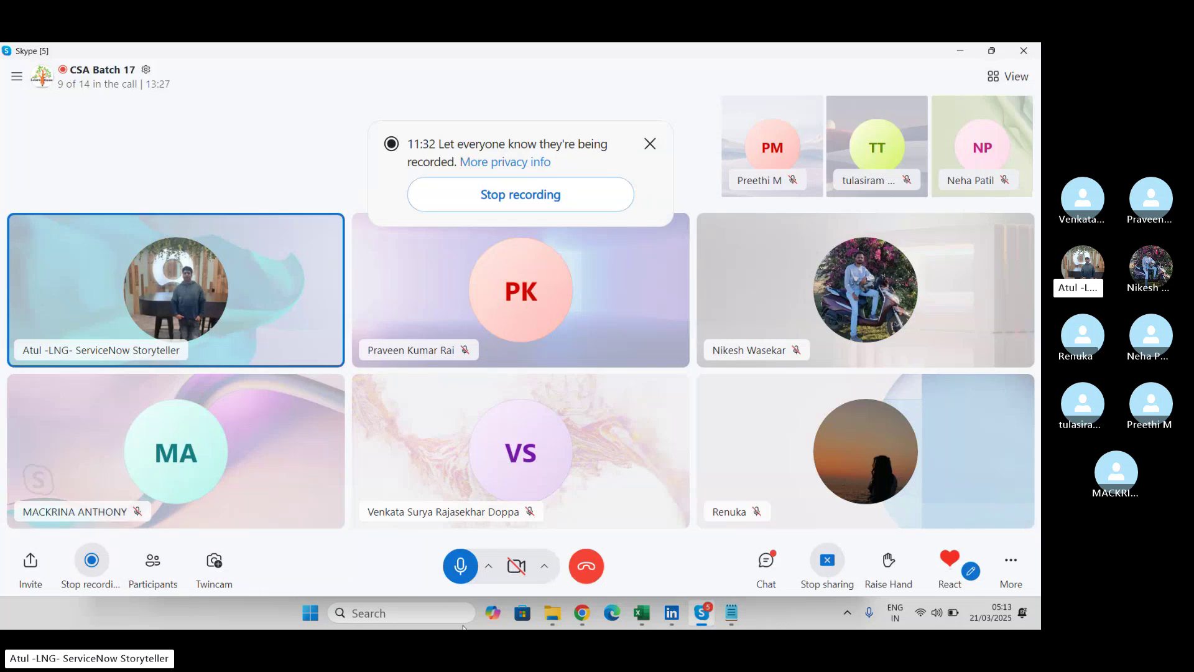
Add the line 'DEV --> TEST --> PROD' under POP3 in the Notepad class notes.
{"action": "left_click", "coordinate": [734, 611]}
{"action": "left_click", "coordinate": [348, 388]}
{"action": "key", "text": "Return"}
{"action": "key", "text": "Return"}
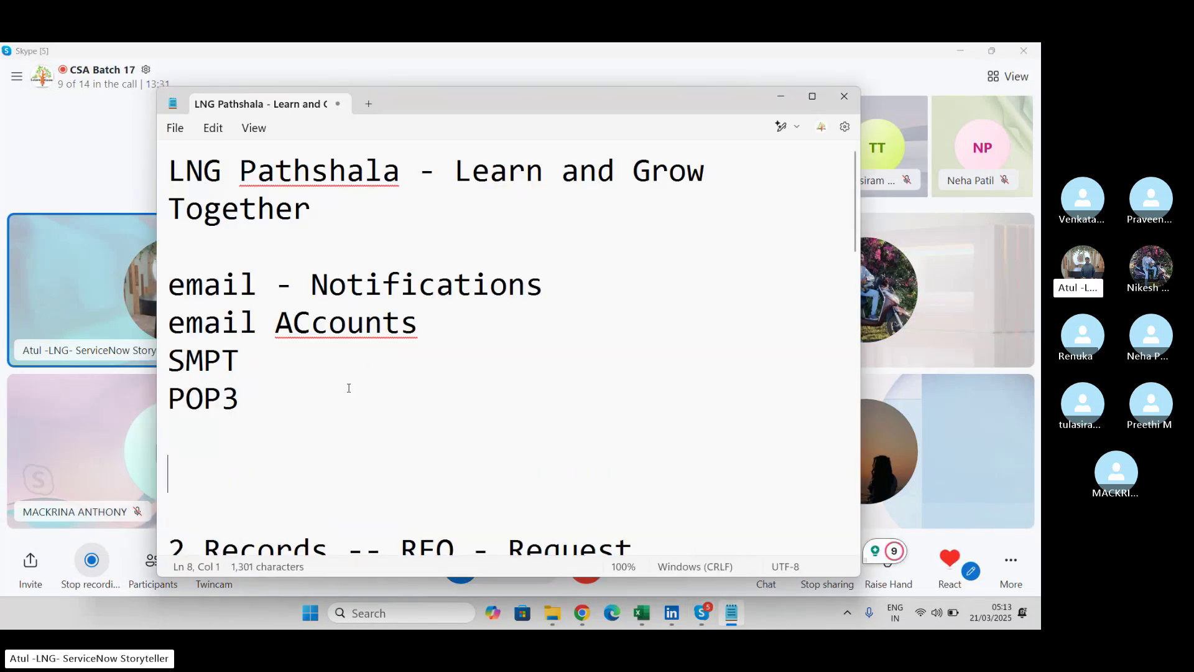
{"action": "type", "text": "DEV --"}
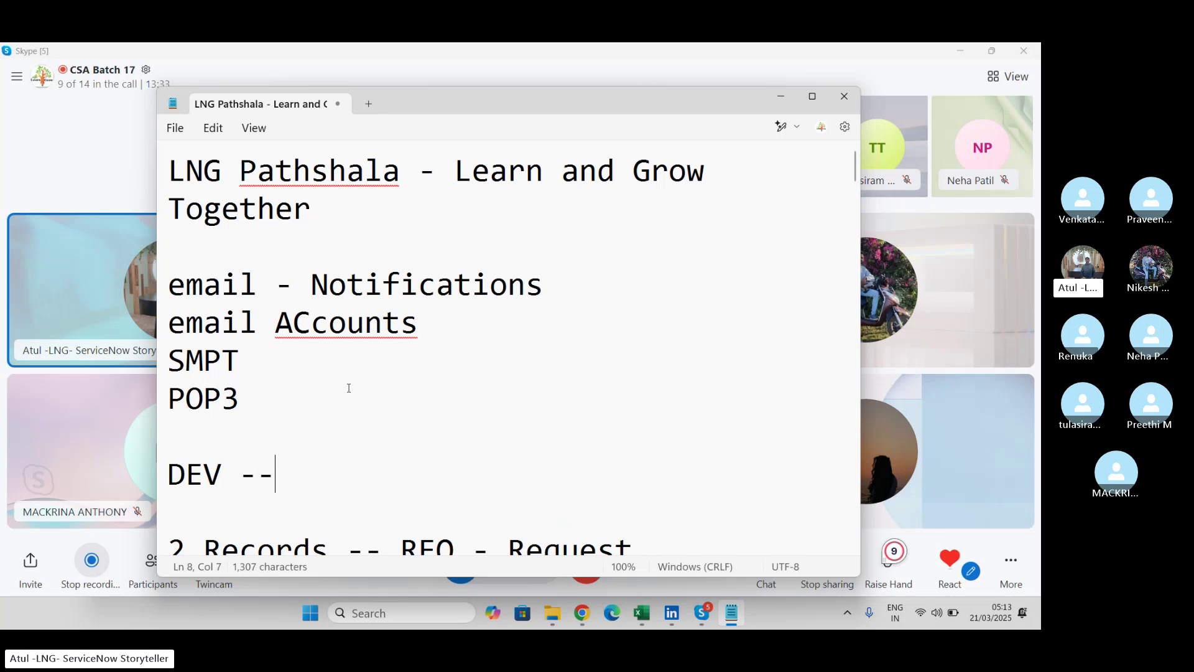
{"action": "type", "text": "> TEST "}
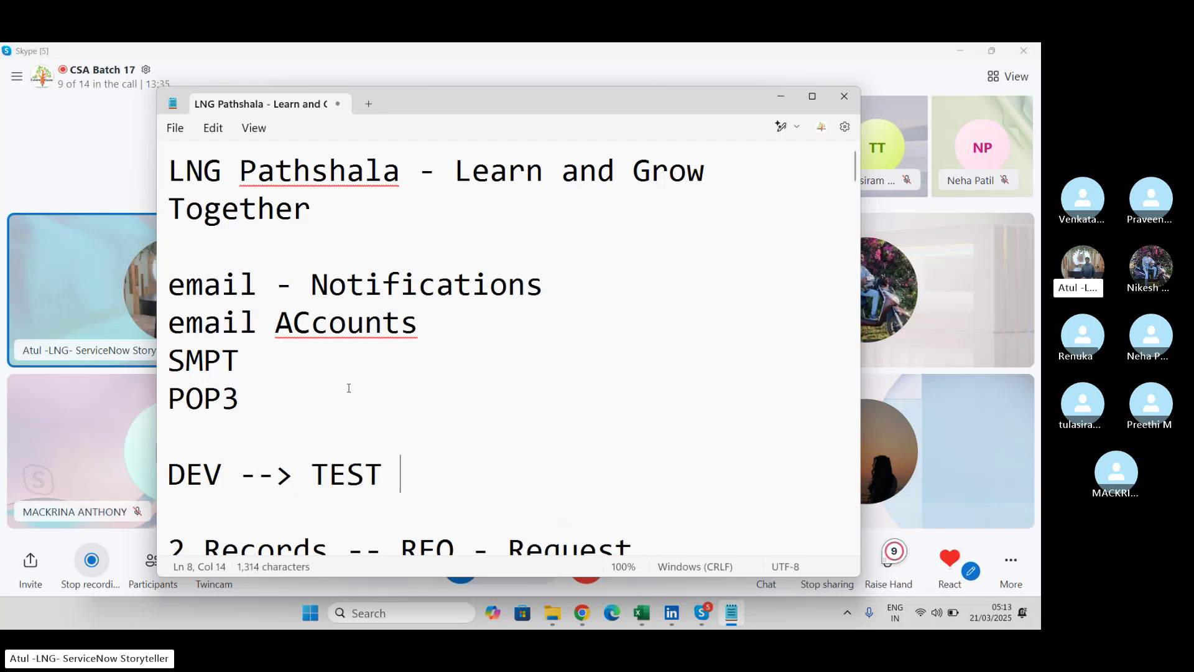
{"action": "type", "text": "--> PR"}
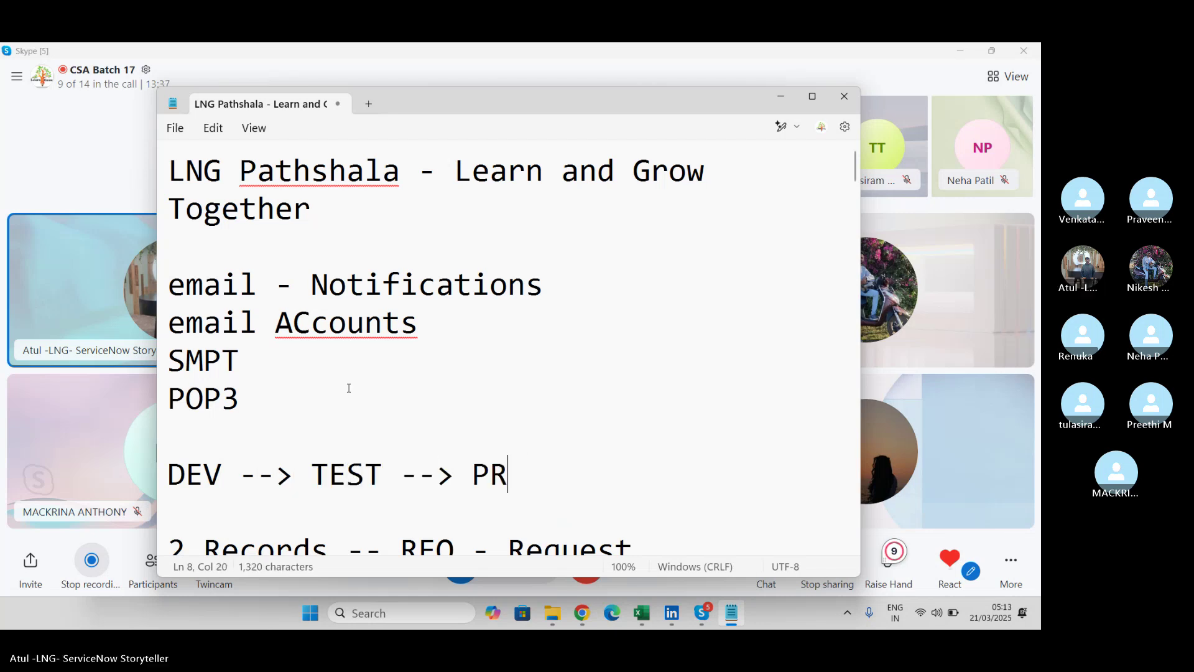
{"action": "type", "text": "OD"}
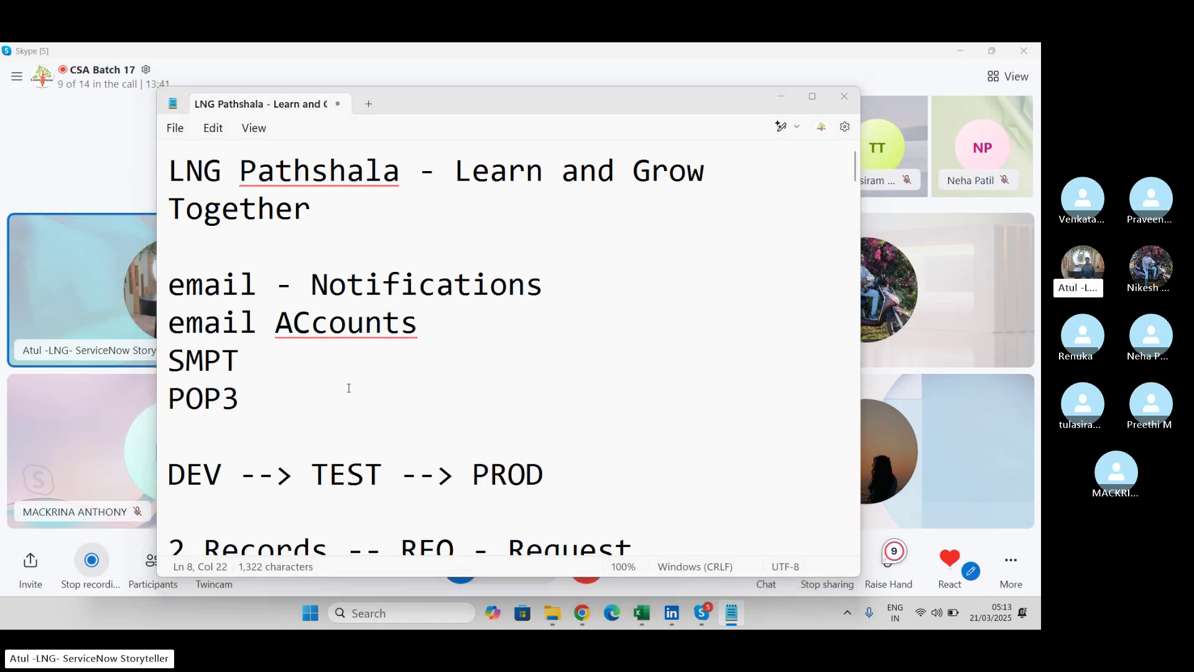
{"action": "key", "text": "alt+Tab"}
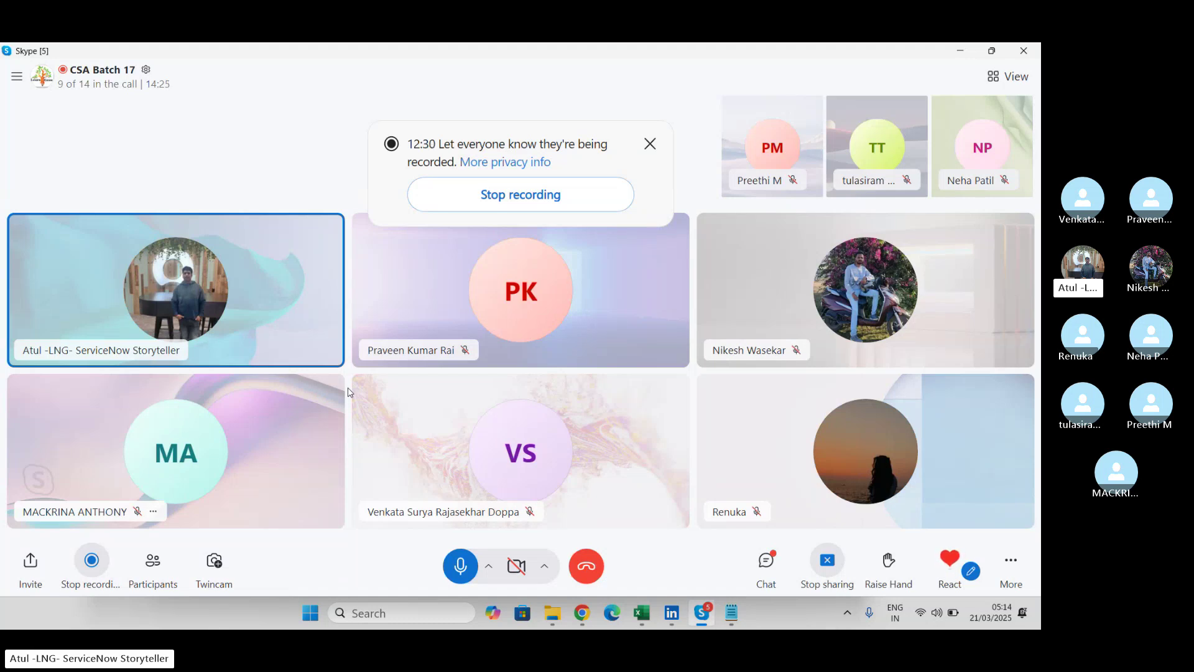
{"action": "key", "text": "alt+Tab"}
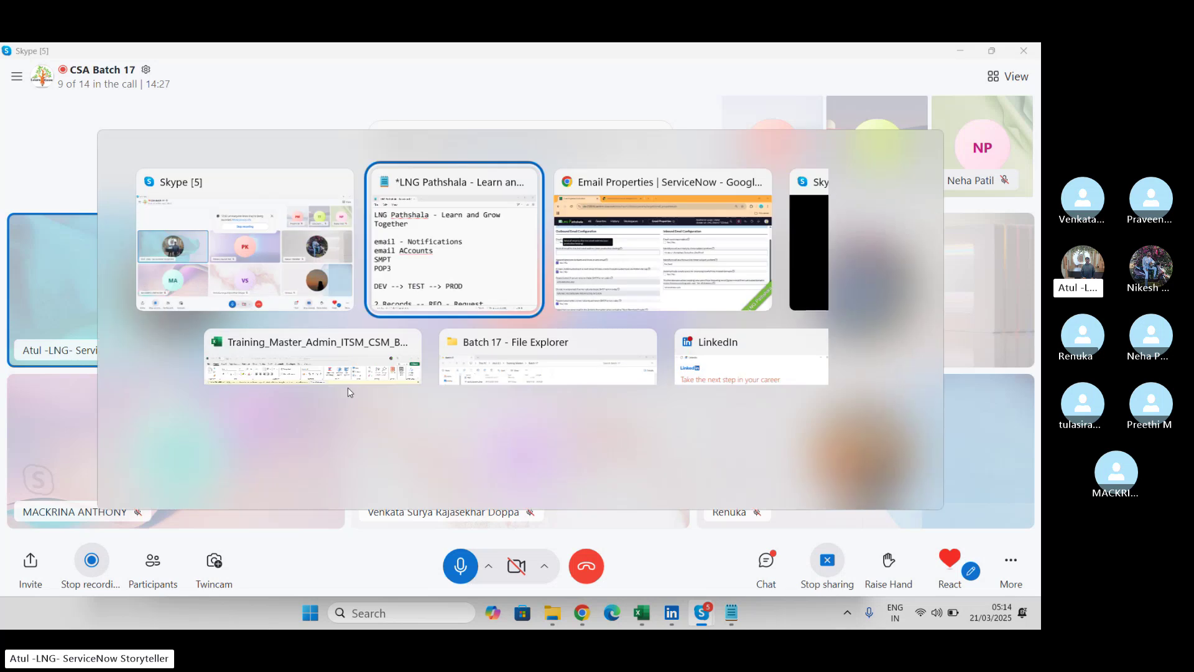
Switch between the Skype call and Chrome, ending on the Email Properties page.
{"action": "key", "text": "alt+Tab"}
{"action": "key", "text": "Tab"}
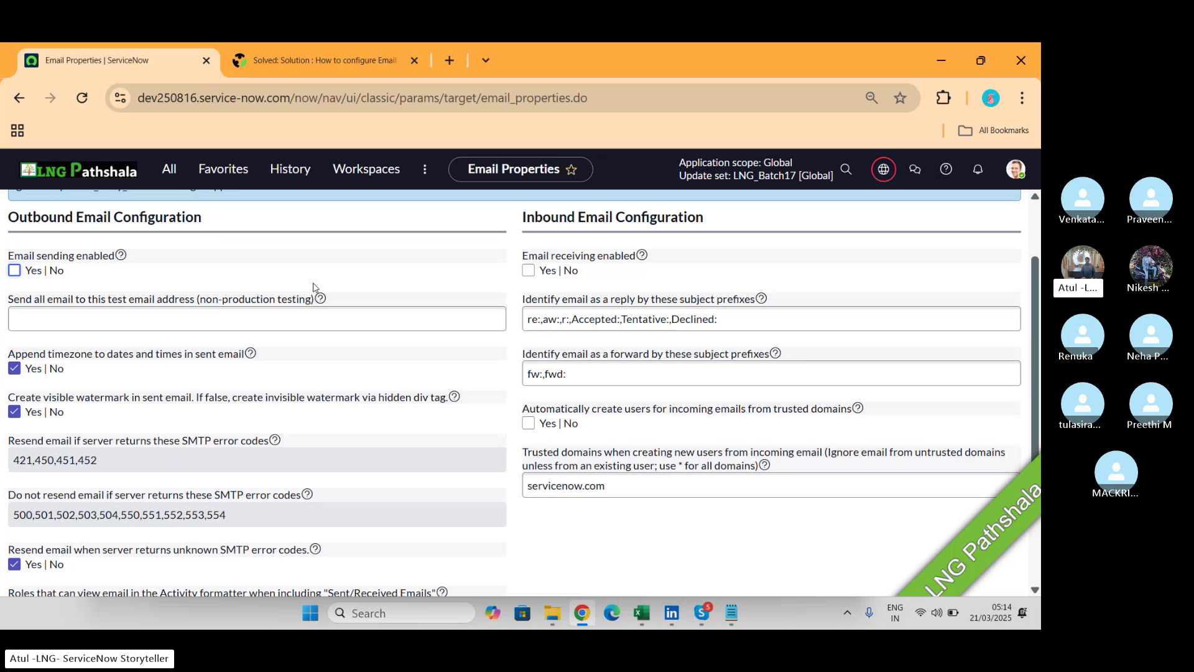
{"action": "key", "text": "alt+Tab"}
{"action": "key", "text": "alt+Tab"}
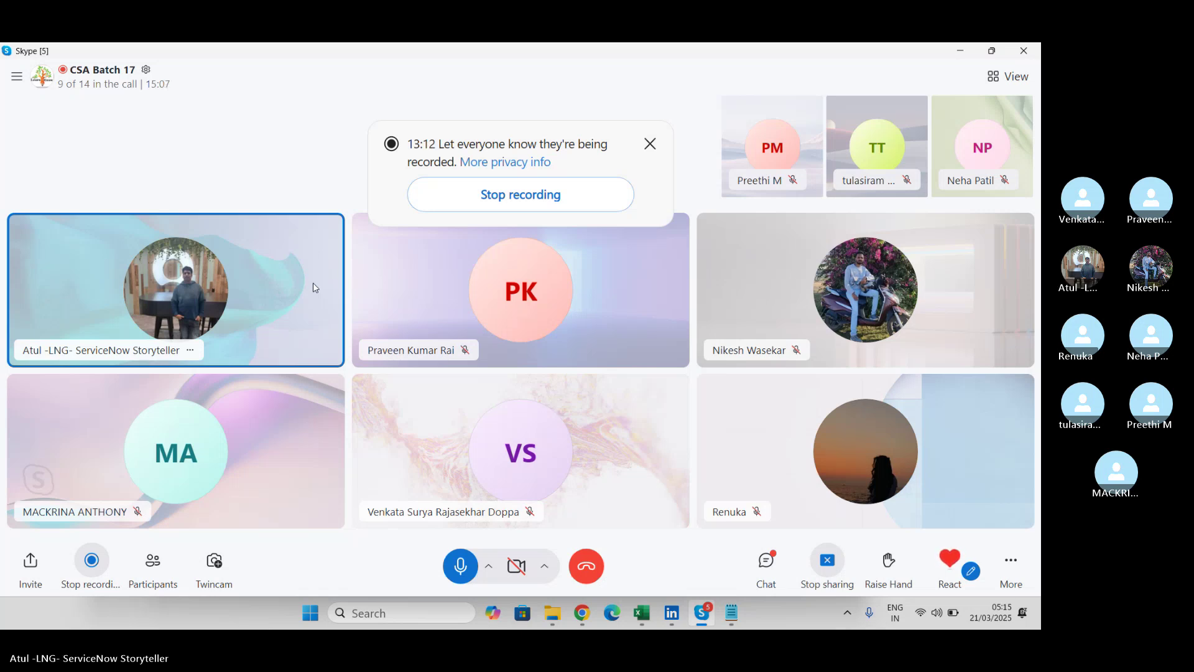
{"action": "key", "text": "alt+Tab"}
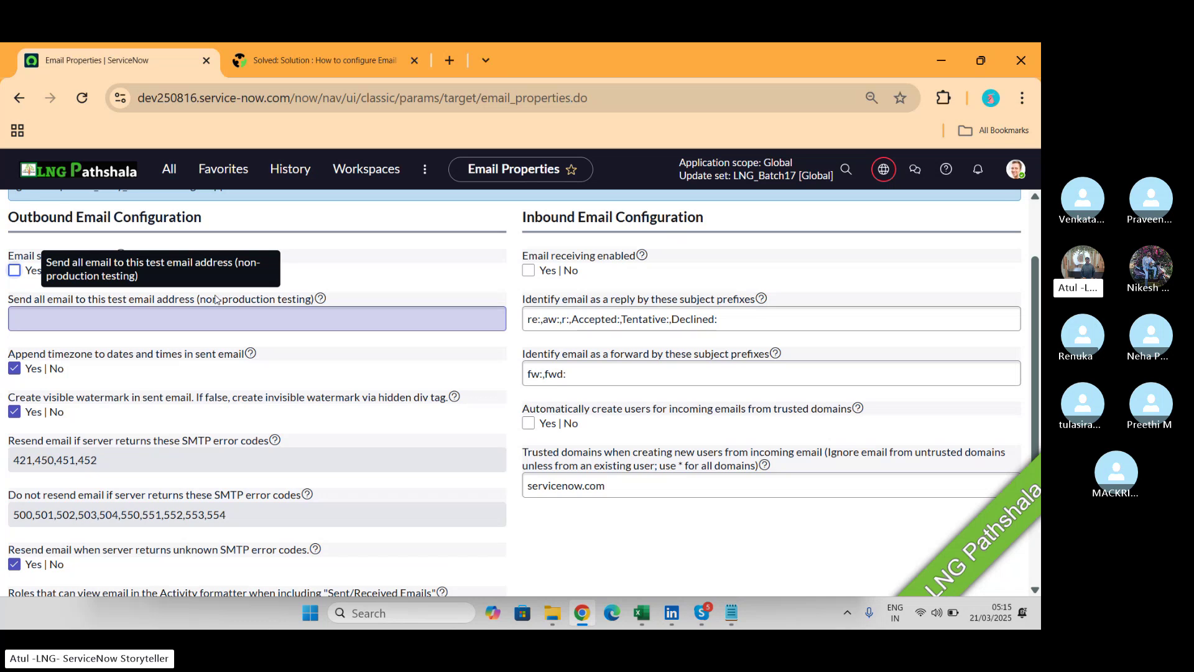
Select the 'Send all email to this test email address' field, then switch to Skype.
{"action": "left_click", "coordinate": [211, 320]}
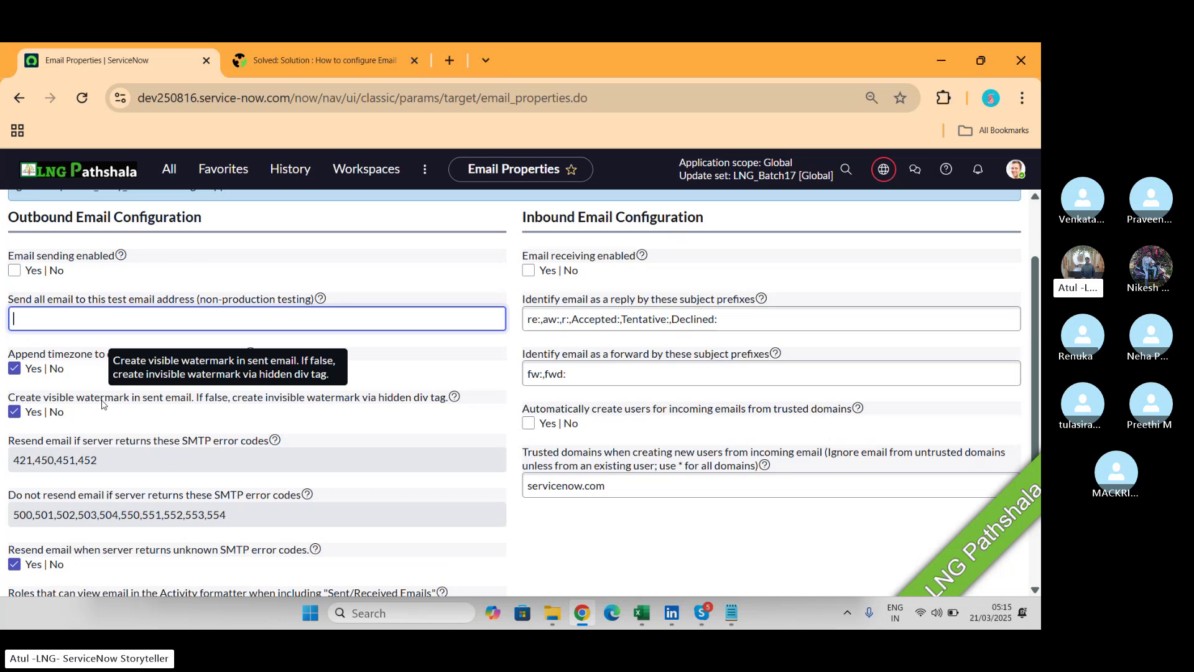
{"action": "key", "text": "alt+Tab"}
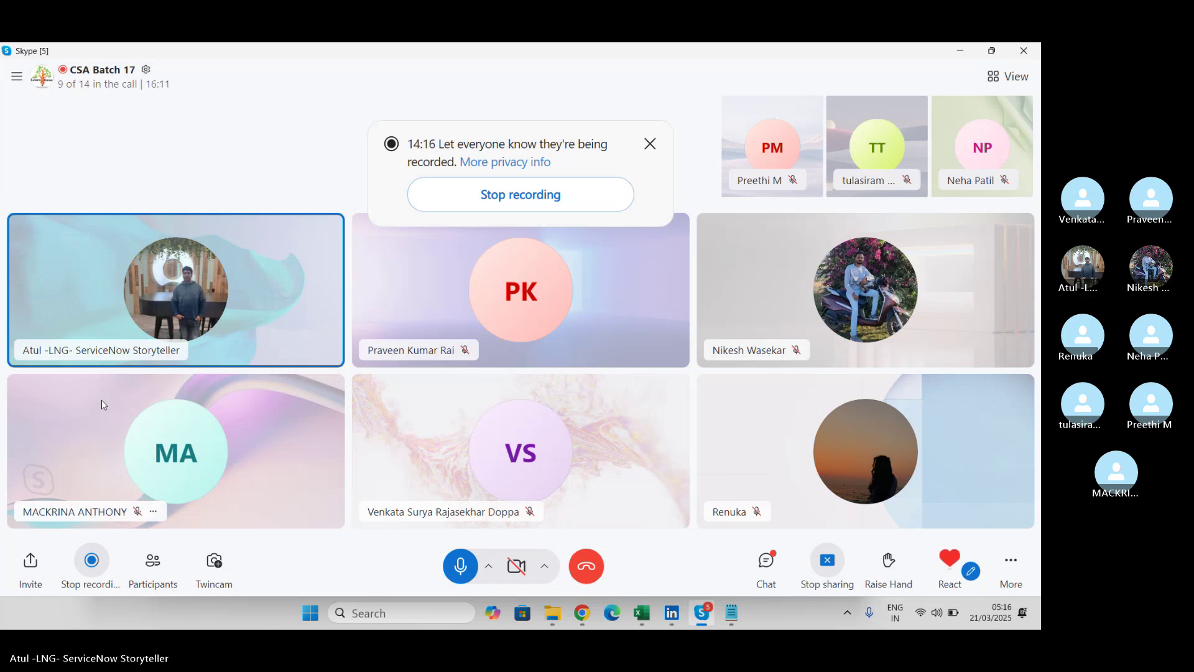
{"action": "key", "text": "alt+Tab"}
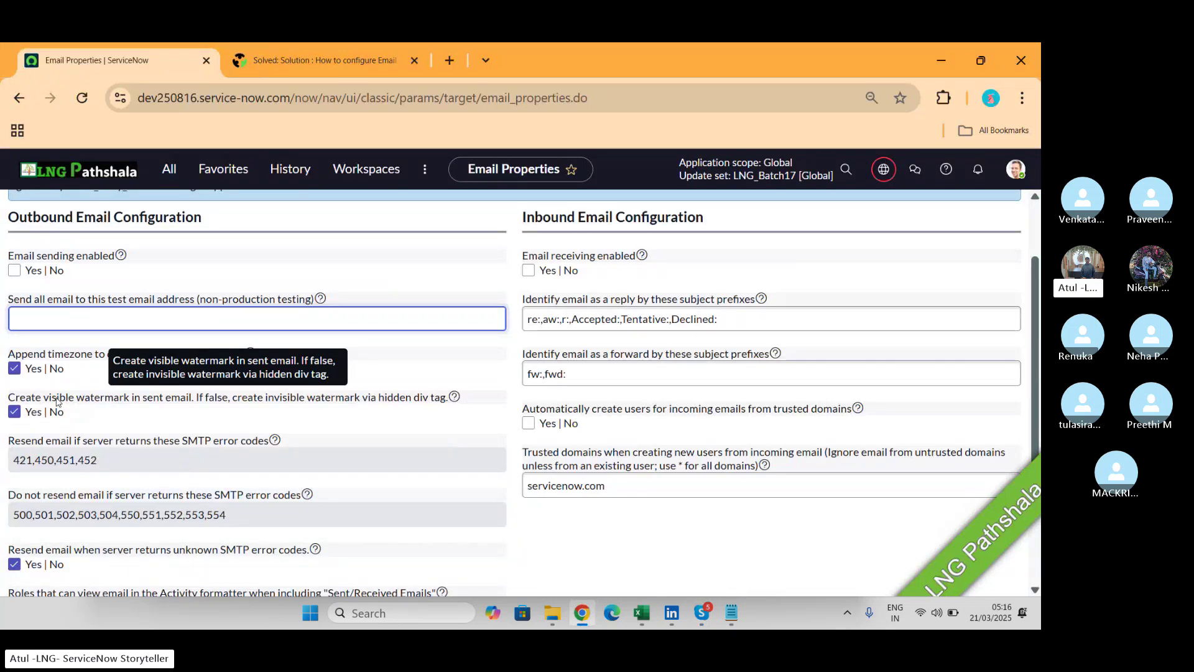
Scroll Email Properties down past the 3 journal entries and internationalization options.
{"action": "scroll", "coordinate": [56, 401], "scroll_direction": "down", "scroll_amount": 2}
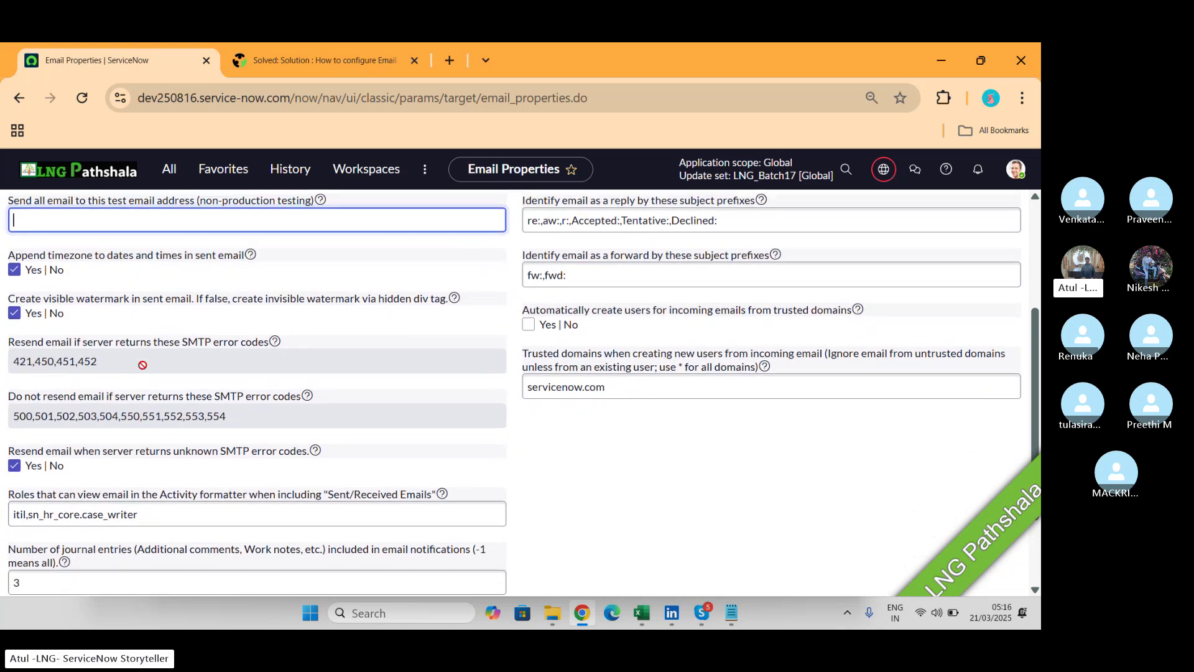
{"action": "scroll", "coordinate": [142, 365], "scroll_direction": "down", "scroll_amount": 3}
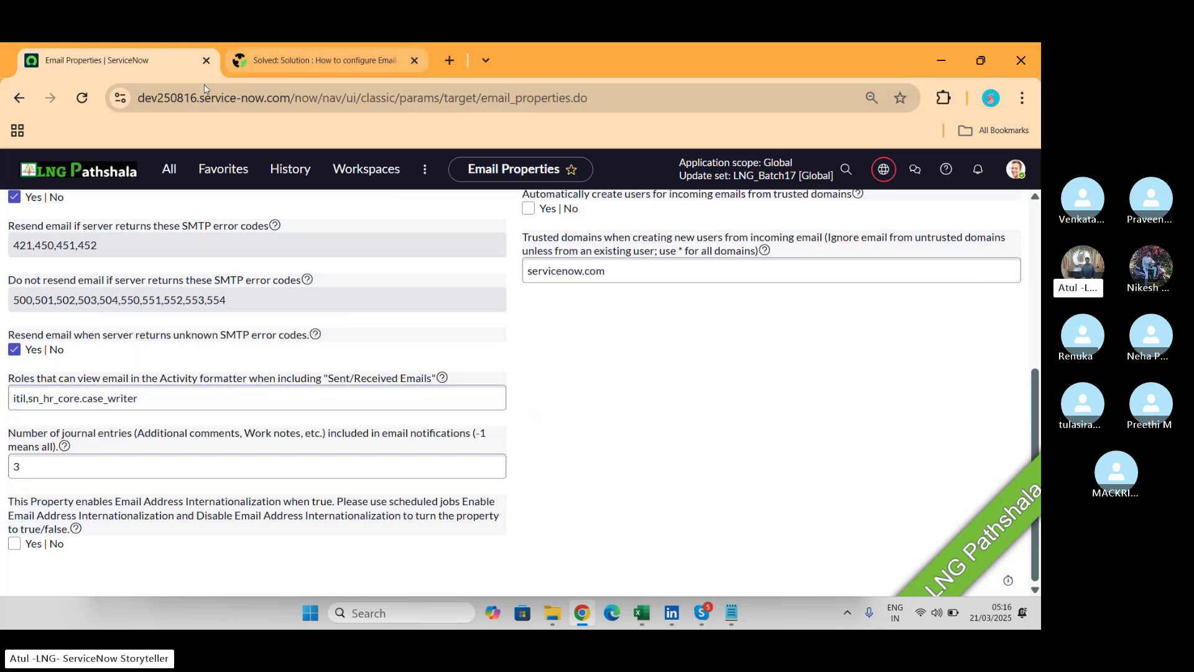
Filter the navigator for 'incident' and open Incident > Open in a new tab.
{"action": "left_click", "coordinate": [181, 182]}
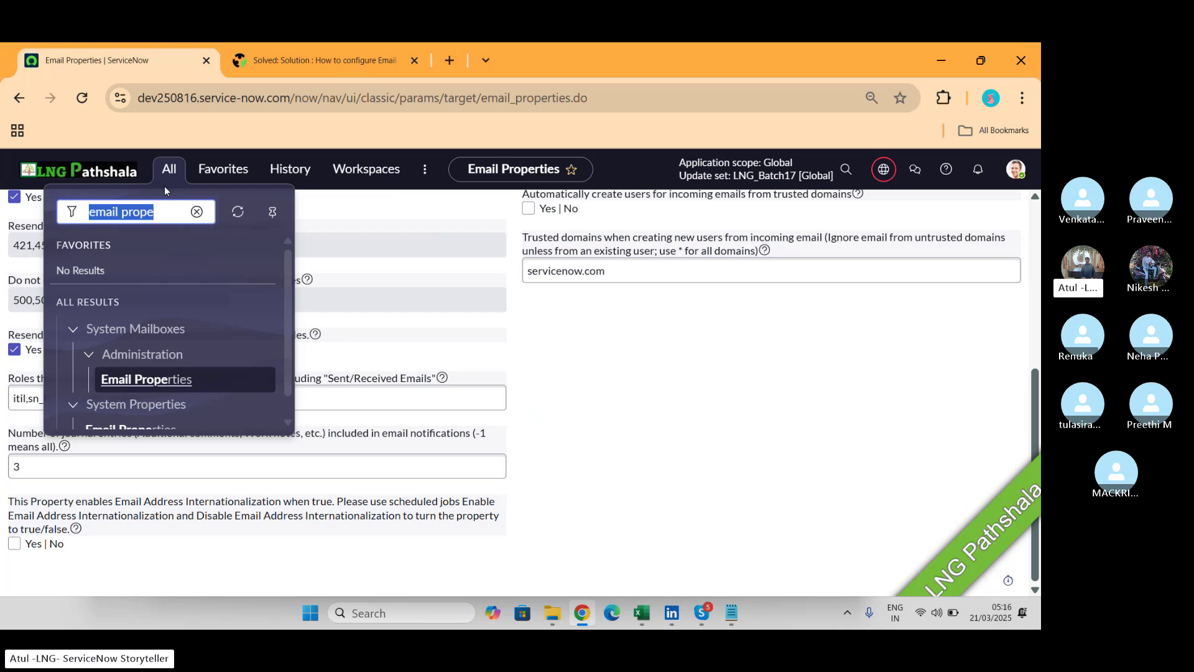
{"action": "type", "text": "incident"}
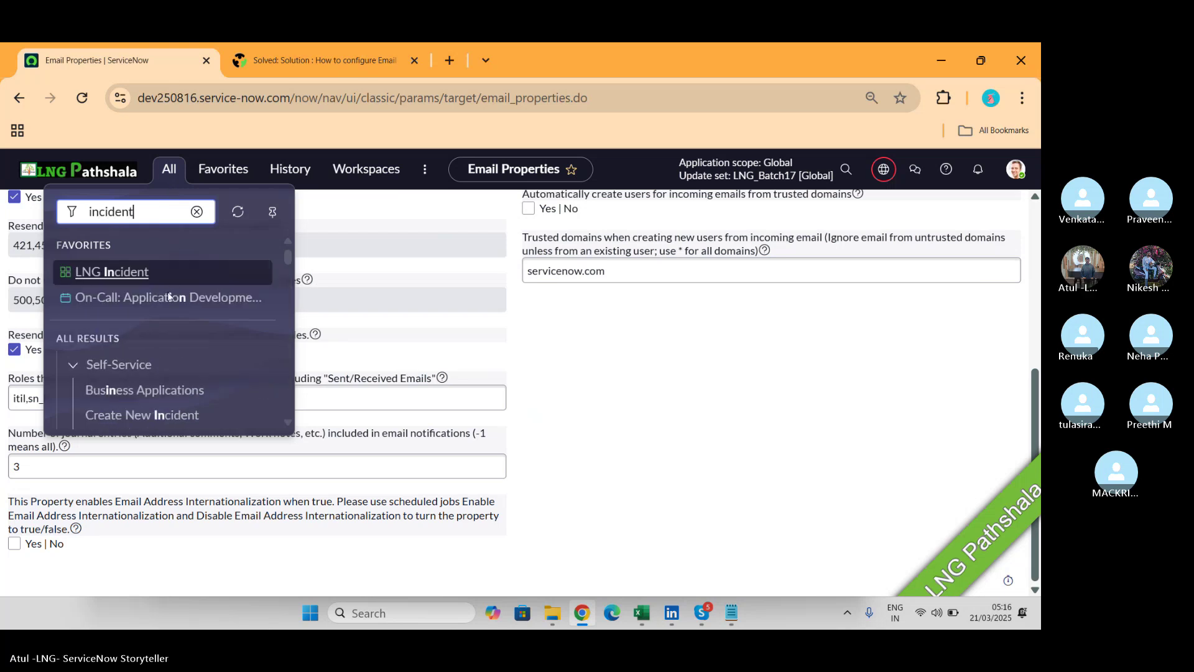
{"action": "scroll", "coordinate": [167, 296], "scroll_direction": "down", "scroll_amount": 1}
{"action": "scroll", "coordinate": [167, 297], "scroll_direction": "down", "scroll_amount": 3}
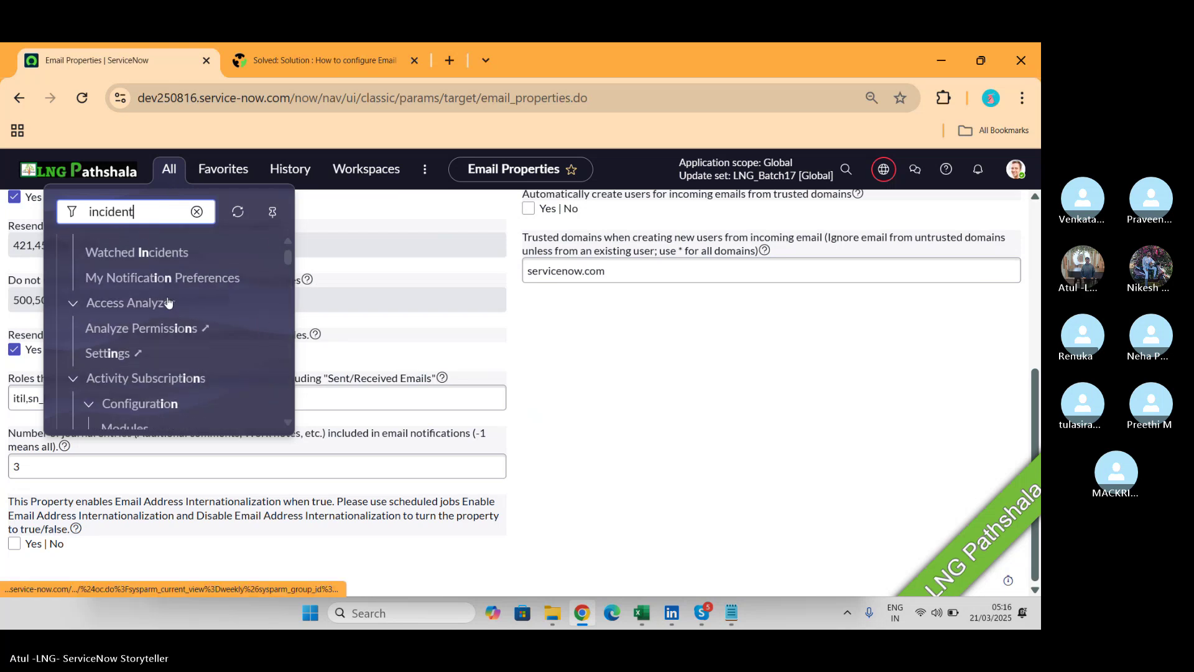
{"action": "scroll", "coordinate": [167, 302], "scroll_direction": "up", "scroll_amount": 4}
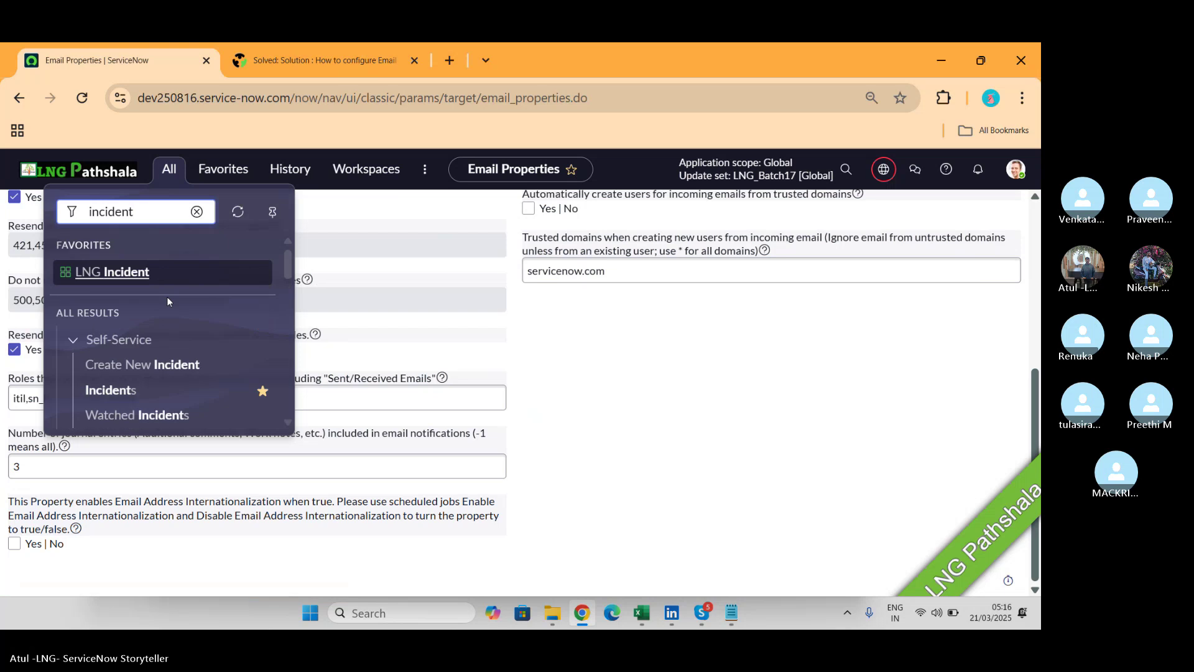
{"action": "scroll", "coordinate": [167, 304], "scroll_direction": "down", "scroll_amount": 2}
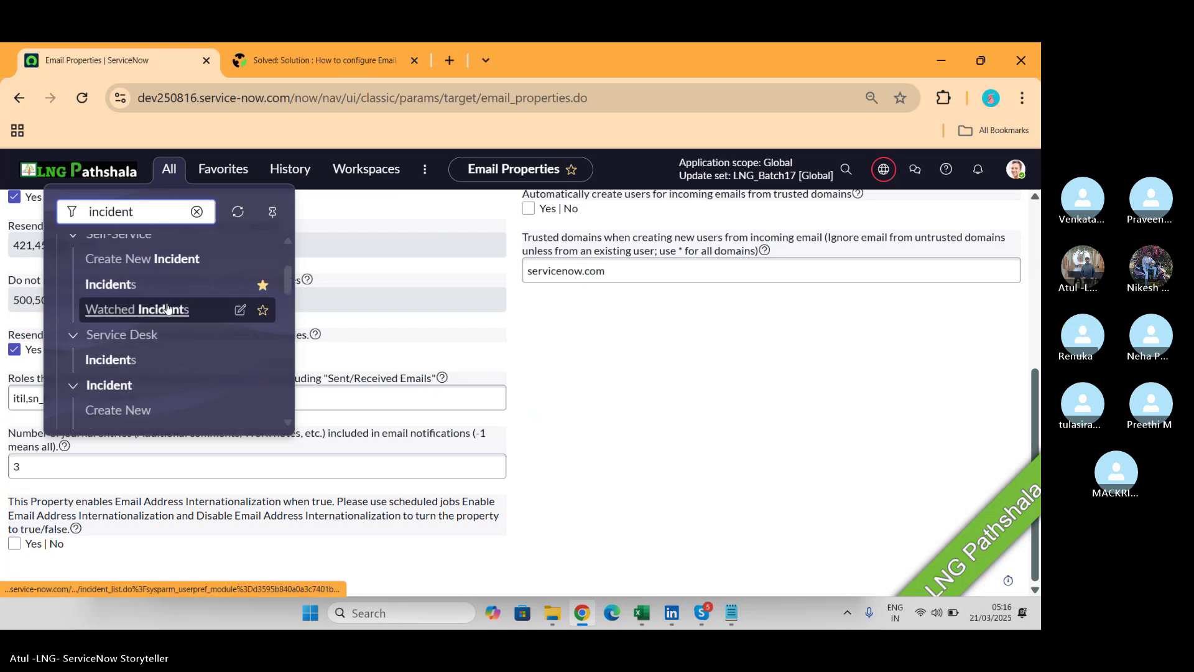
{"action": "scroll", "coordinate": [167, 305], "scroll_direction": "up", "scroll_amount": 2}
{"action": "scroll", "coordinate": [166, 307], "scroll_direction": "down", "scroll_amount": 2}
{"action": "scroll", "coordinate": [167, 307], "scroll_direction": "down", "scroll_amount": 1}
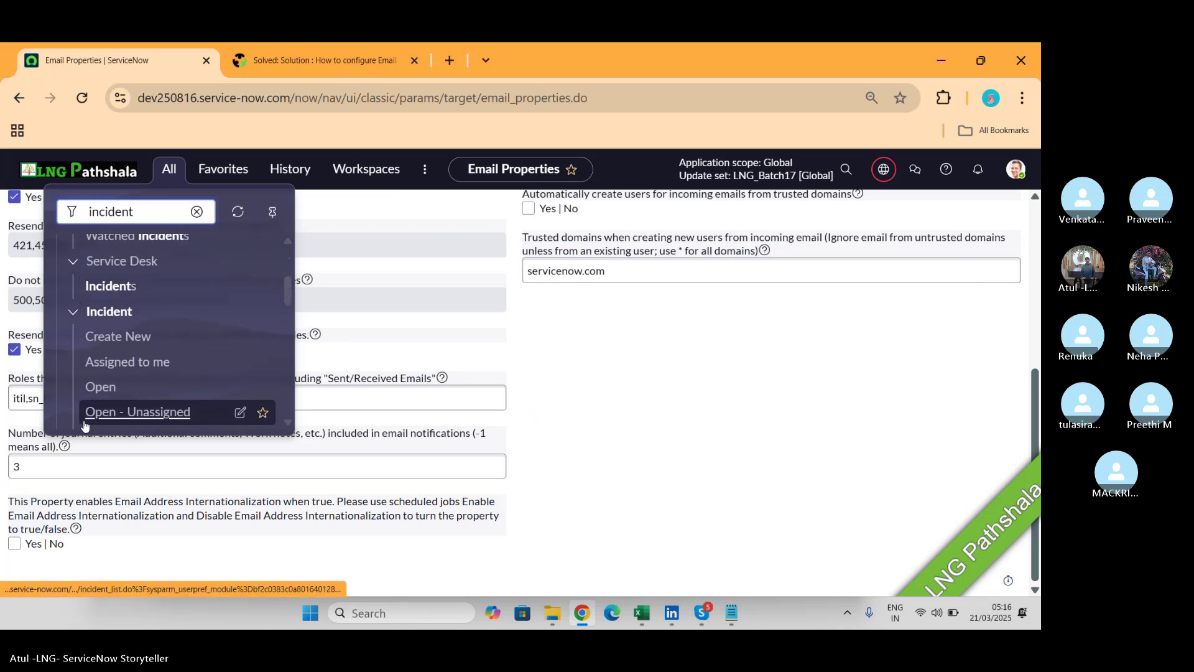
{"action": "middle_click", "coordinate": [98, 398]}
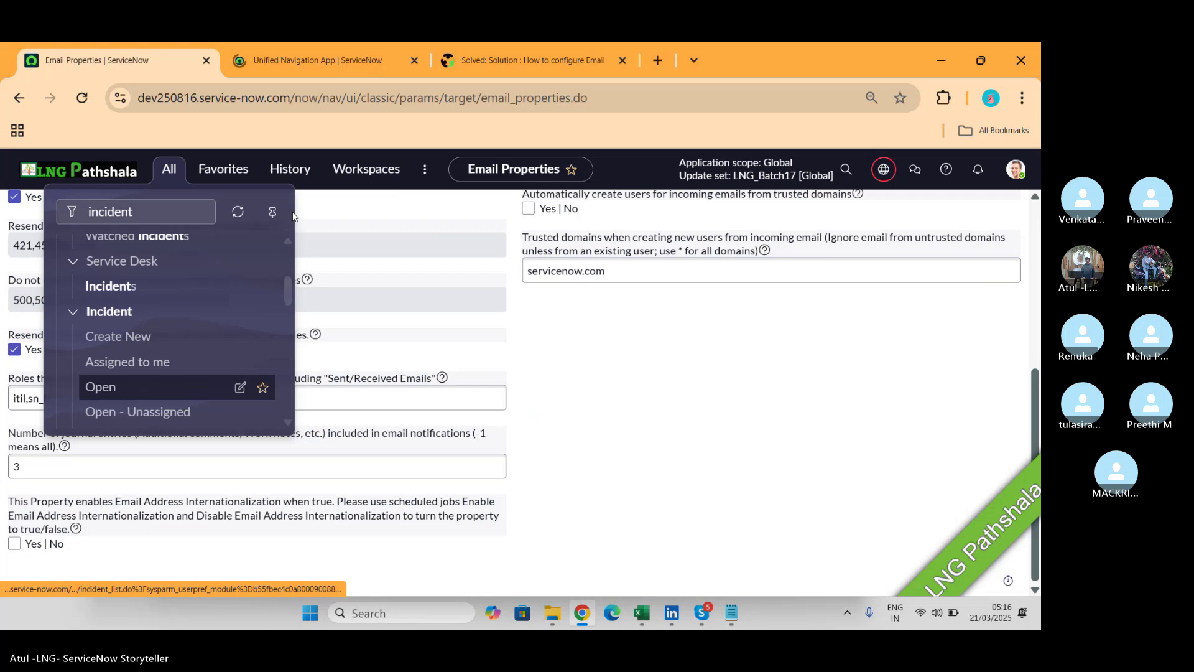
Open incident INC0010055 in the new tab, then go back to the Email Properties tab.
{"action": "left_click", "coordinate": [323, 56]}
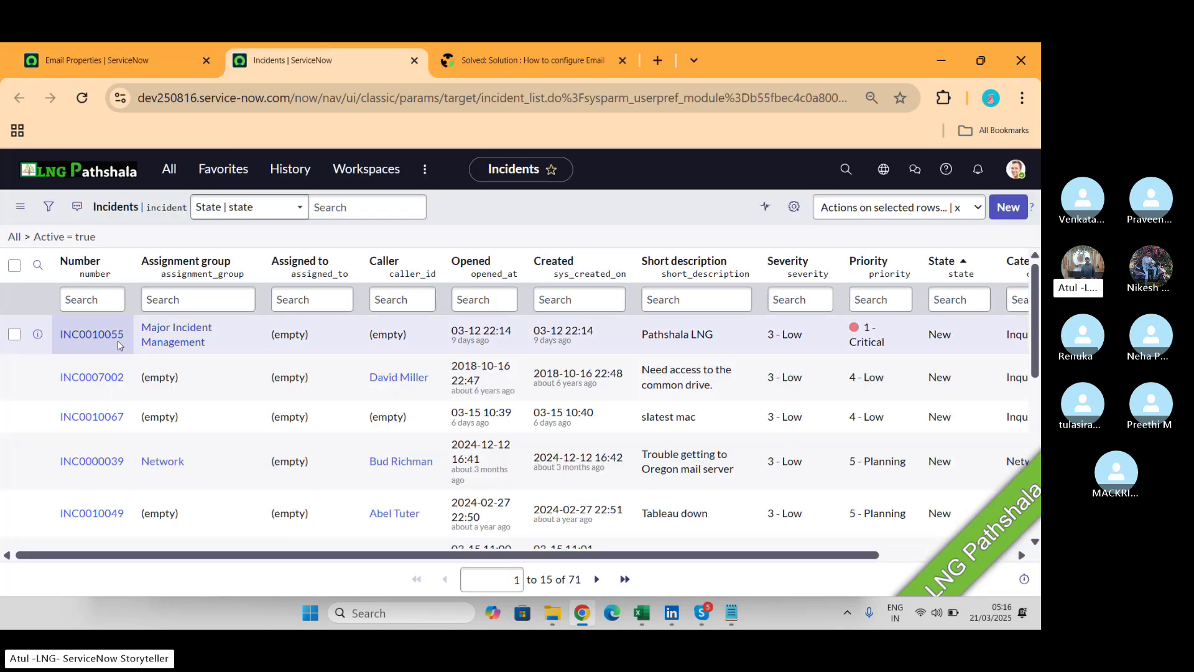
{"action": "left_click", "coordinate": [113, 336]}
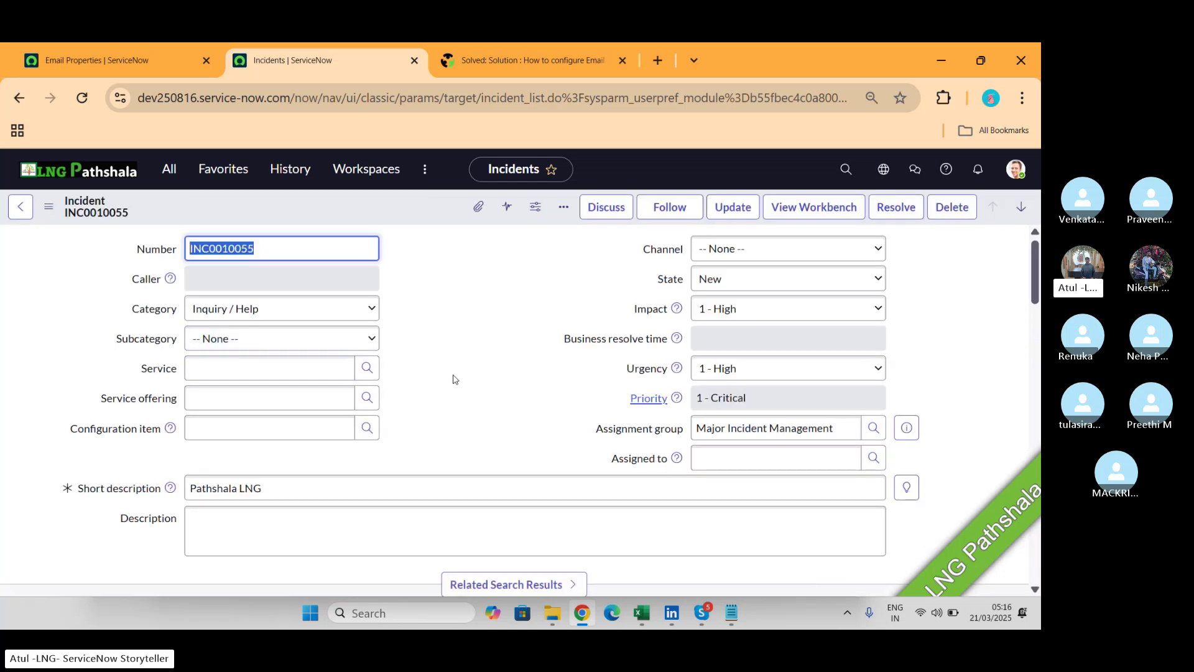
{"action": "scroll", "coordinate": [453, 379], "scroll_direction": "down", "scroll_amount": 6}
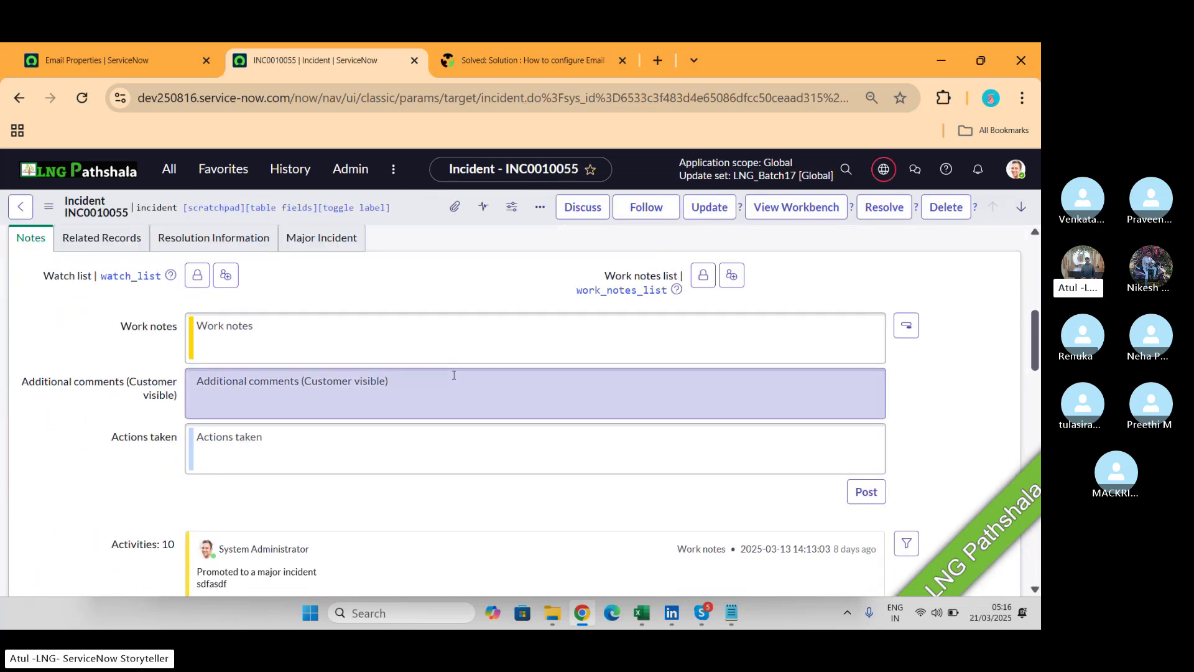
{"action": "scroll", "coordinate": [454, 379], "scroll_direction": "down", "scroll_amount": 5}
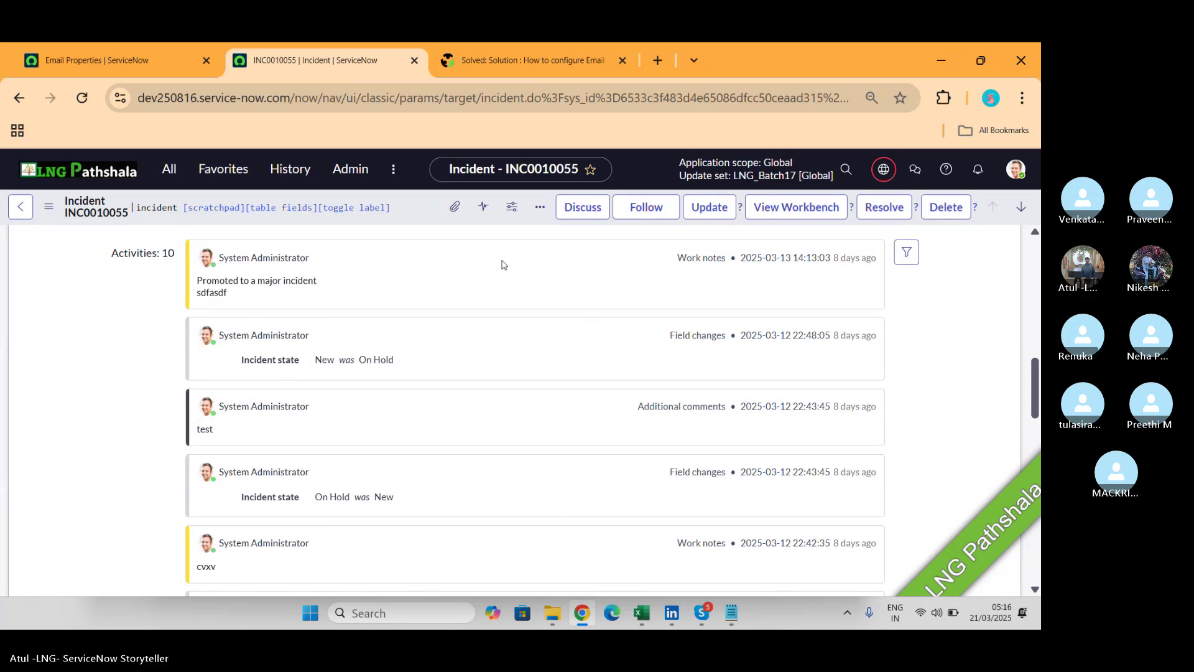
{"action": "left_click", "coordinate": [124, 70]}
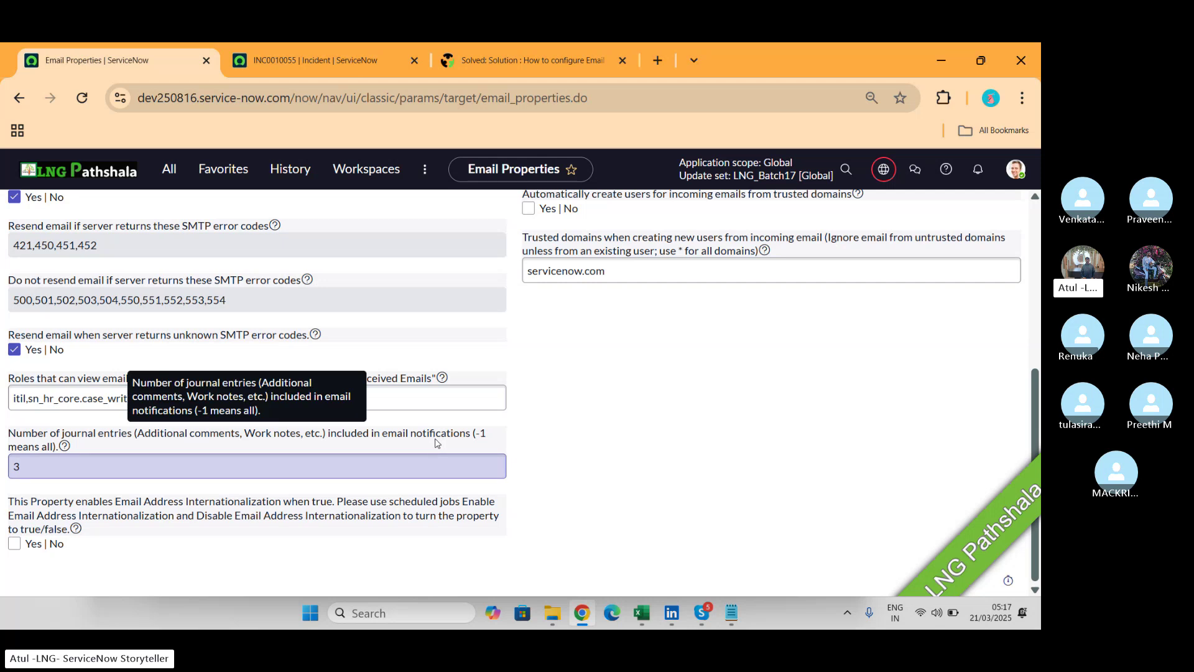
Revisit INC0010055, highlight the journal entries setting in Email Properties, then switch to Skype.
{"action": "left_click", "coordinate": [350, 58]}
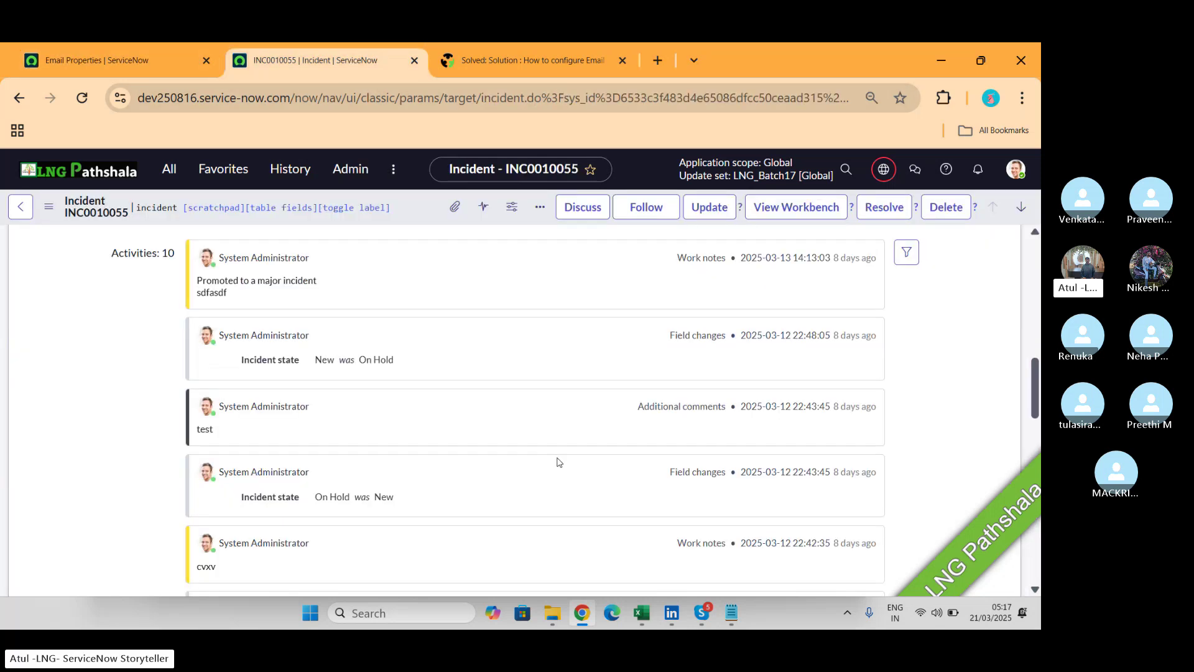
{"action": "scroll", "coordinate": [558, 461], "scroll_direction": "up", "scroll_amount": 2}
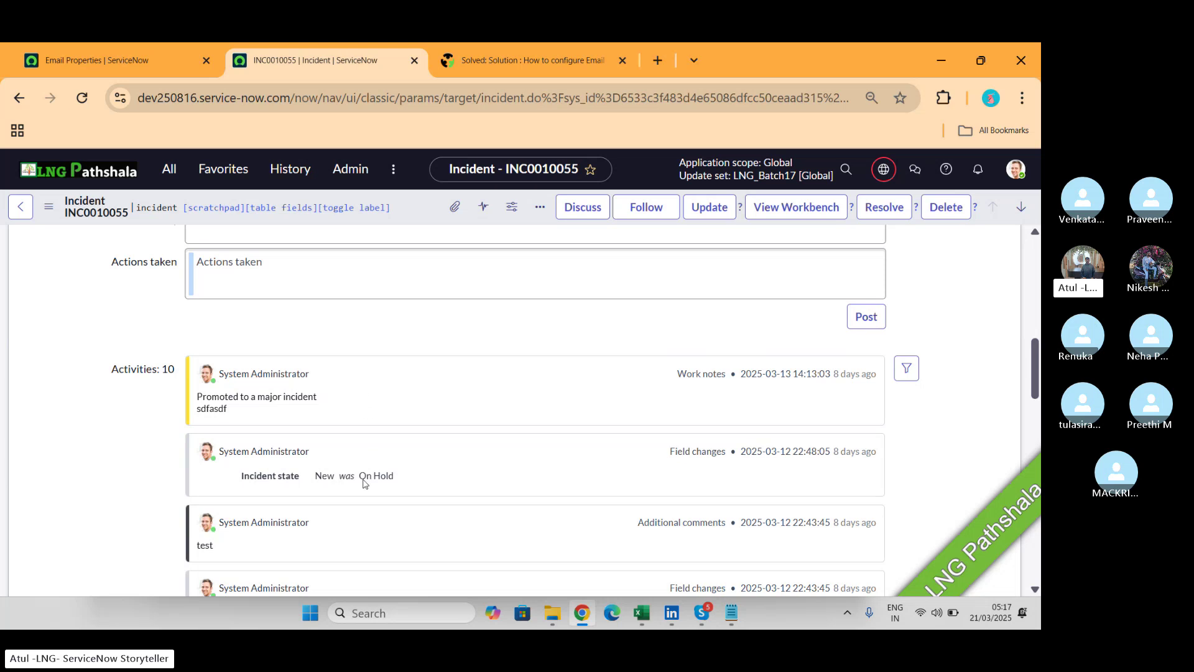
{"action": "left_click", "coordinate": [133, 59]}
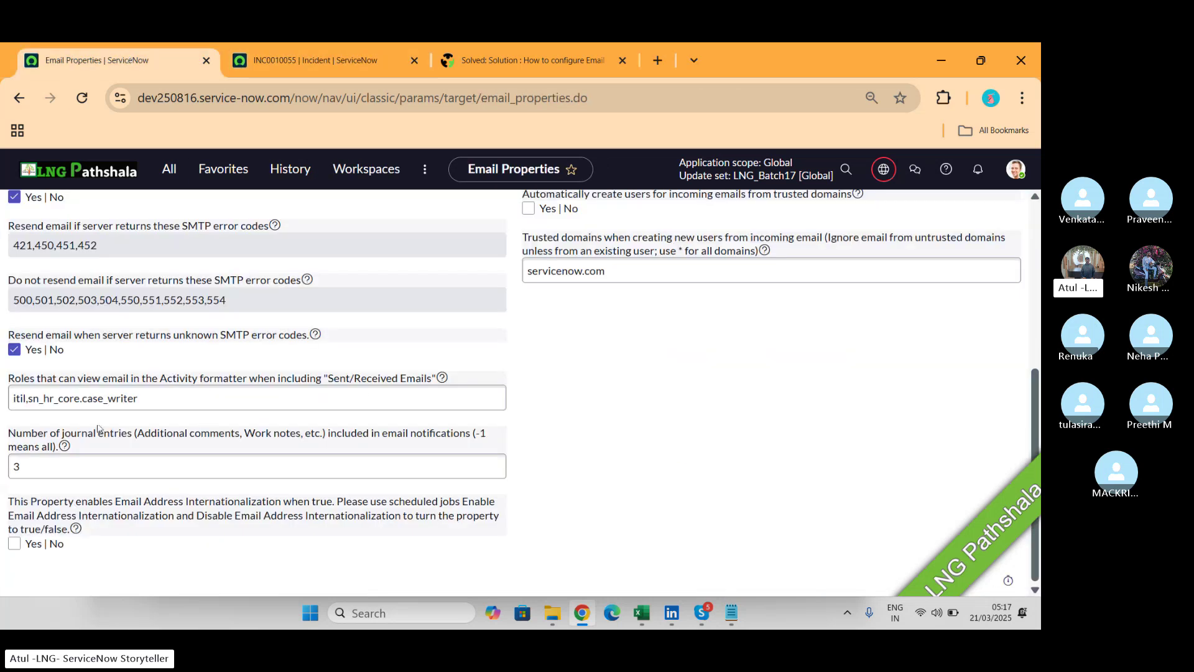
{"action": "left_click", "coordinate": [133, 474]}
{"action": "scroll", "coordinate": [602, 373], "scroll_direction": "up", "scroll_amount": 5}
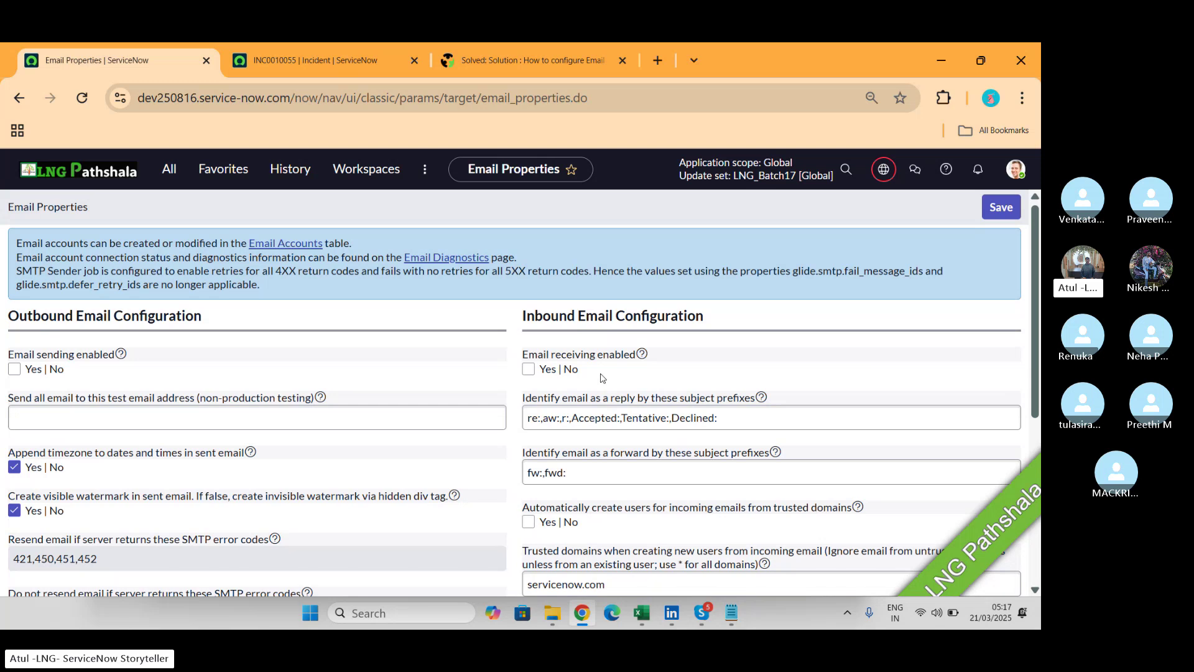
{"action": "key", "text": "alt+Tab"}
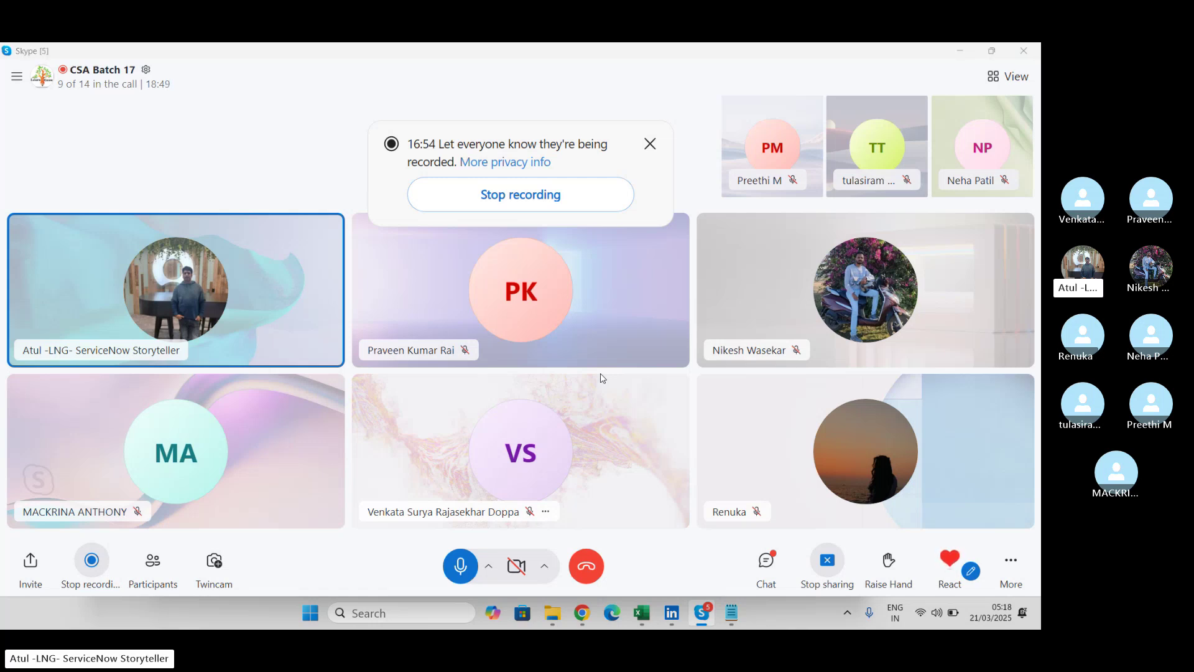
Switch from the Skype call back to ServiceNow's Email Properties inbound settings.
{"action": "key", "text": "alt+Tab"}
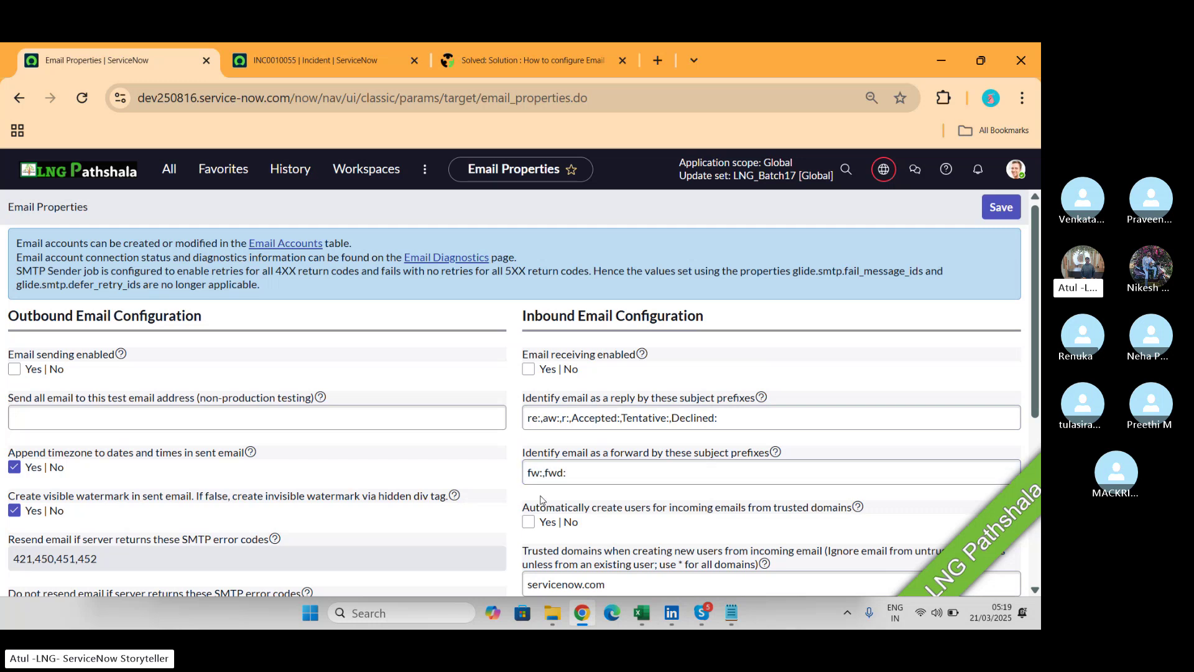
{"action": "scroll", "coordinate": [550, 474], "scroll_direction": "down", "scroll_amount": 2}
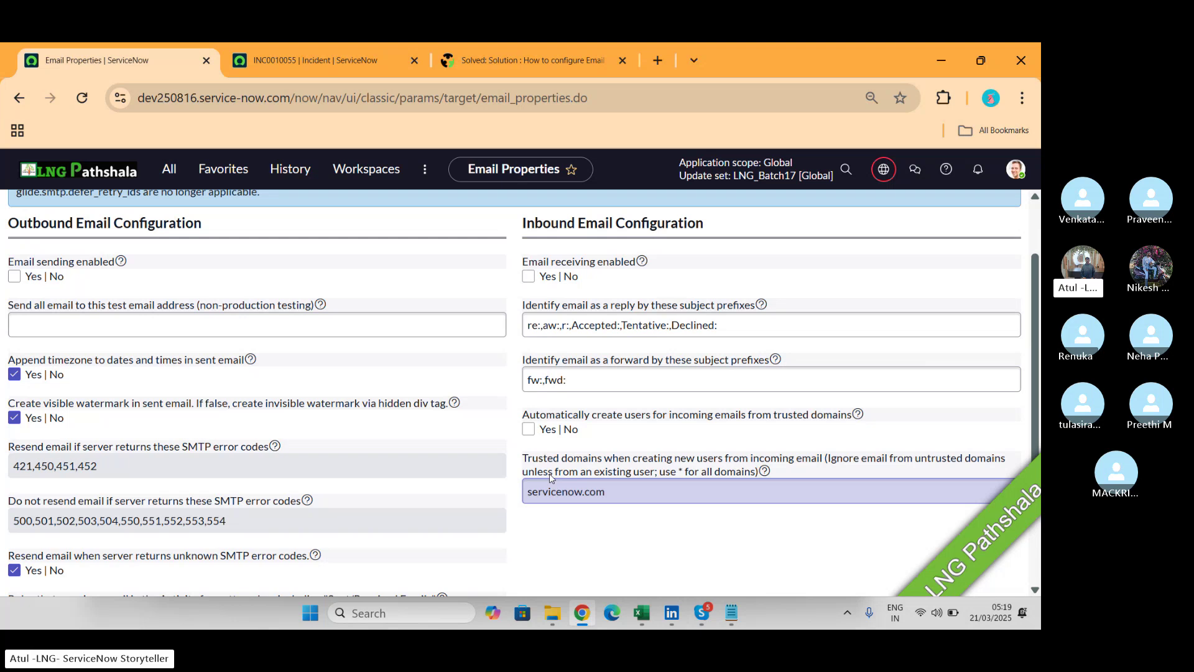
Switch from Email Properties to the CSA Batch 17 Skype call.
{"action": "key", "text": "alt+Tab"}
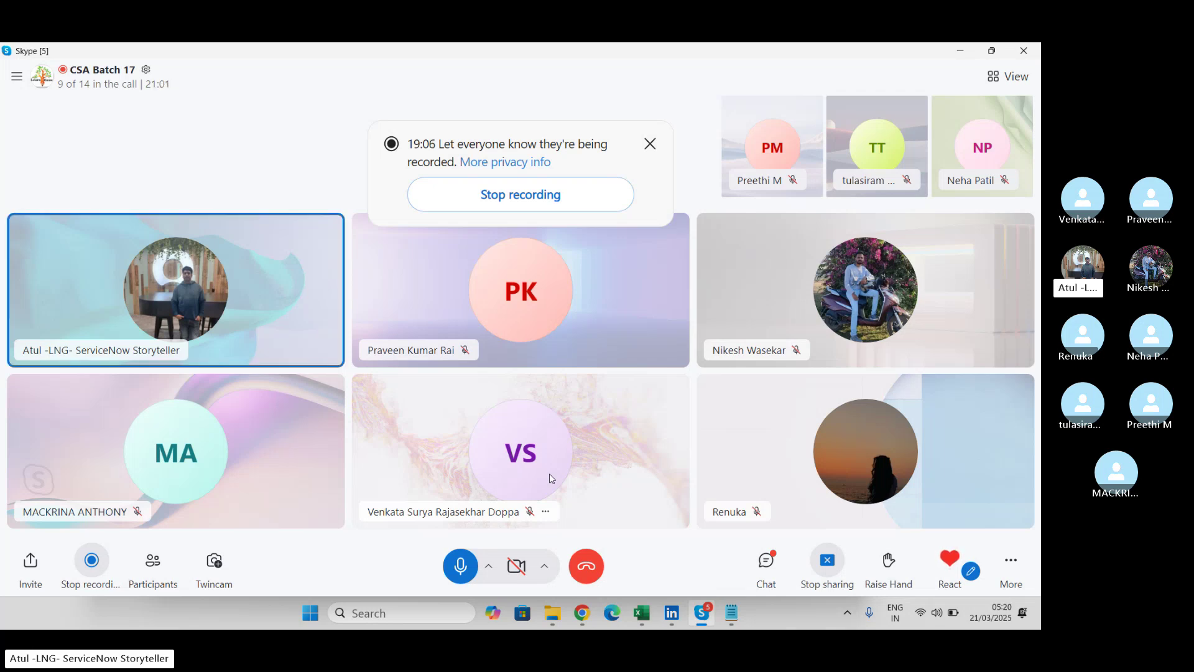
Switch from the Skype call back to the ServiceNow Email Properties page in Chrome.
{"action": "key", "text": "alt+Tab"}
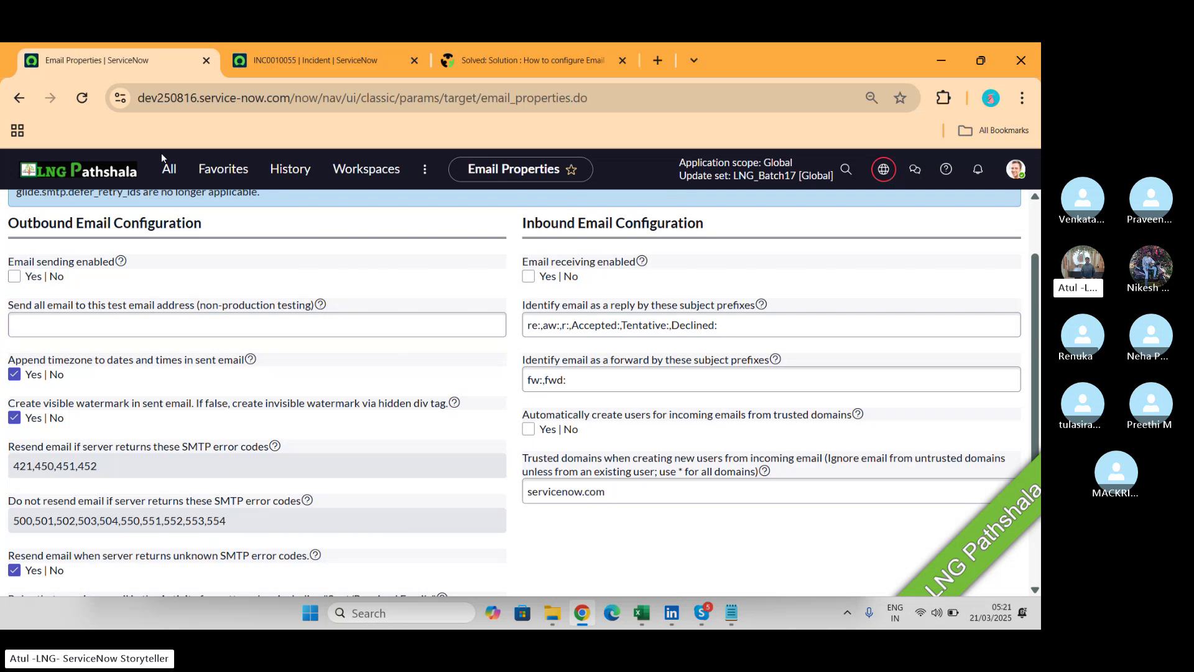
Open System Logs > Emails and view the 03-20 10:47 email 'Incident INC0010093 was created'.
{"action": "left_click", "coordinate": [174, 185]}
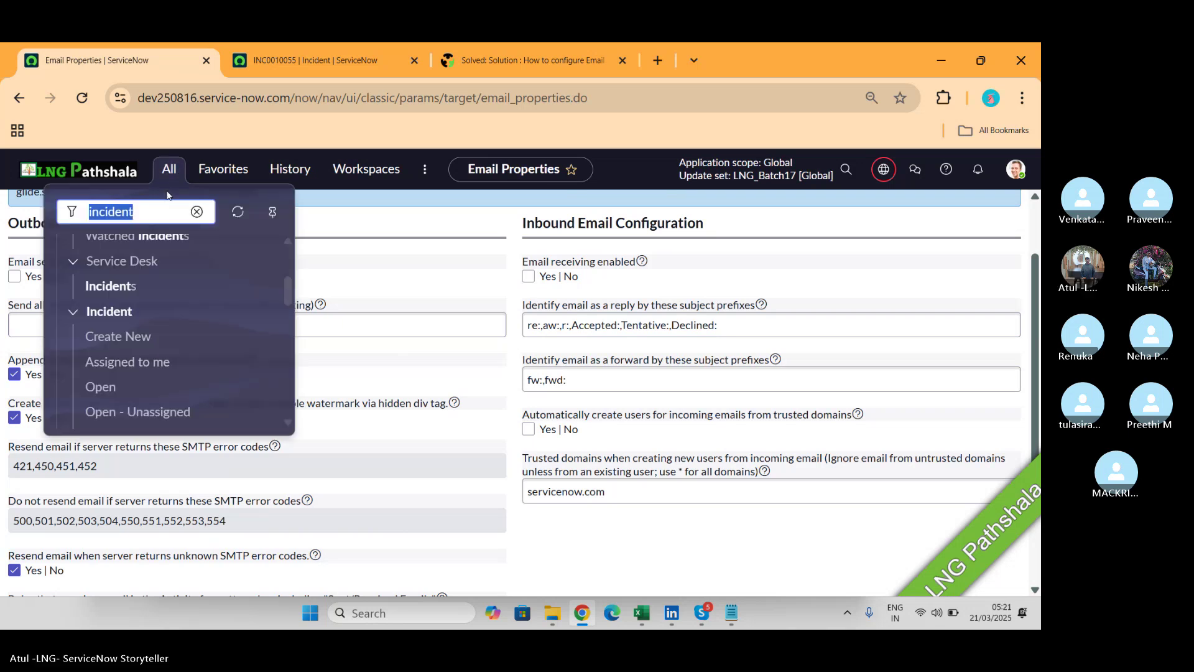
{"action": "type", "text": "emails"}
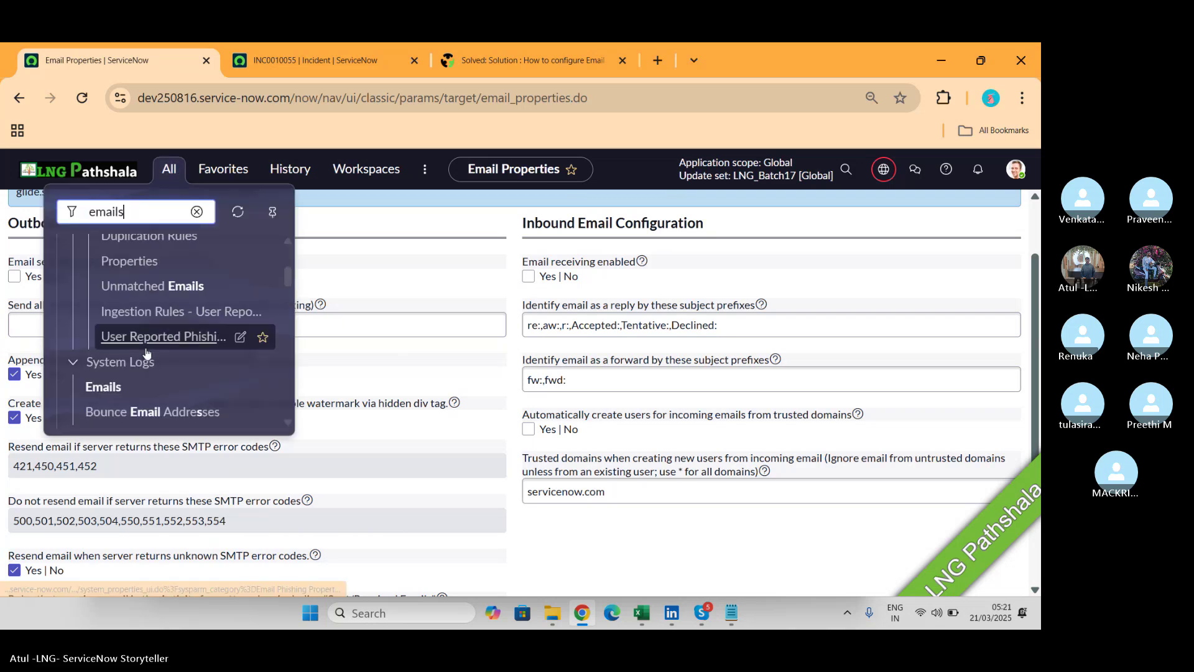
{"action": "left_click", "coordinate": [107, 389]}
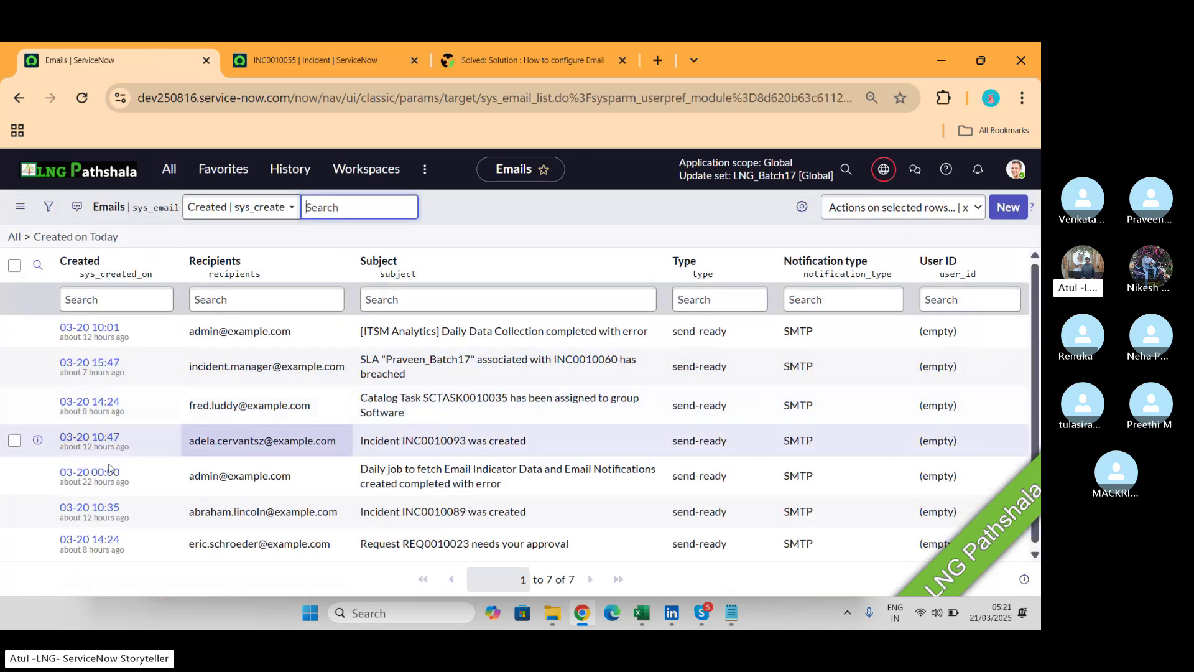
{"action": "left_click", "coordinate": [96, 440]}
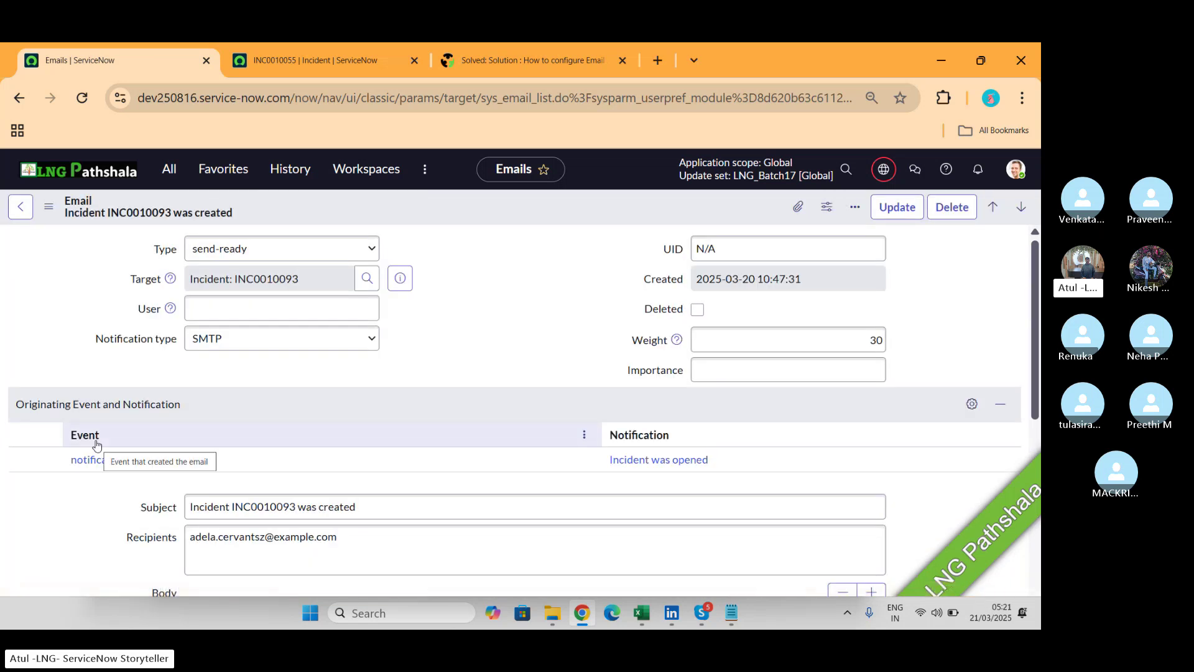
{"action": "scroll", "coordinate": [415, 373], "scroll_direction": "down", "scroll_amount": 5}
{"action": "scroll", "coordinate": [414, 369], "scroll_direction": "down", "scroll_amount": 20}
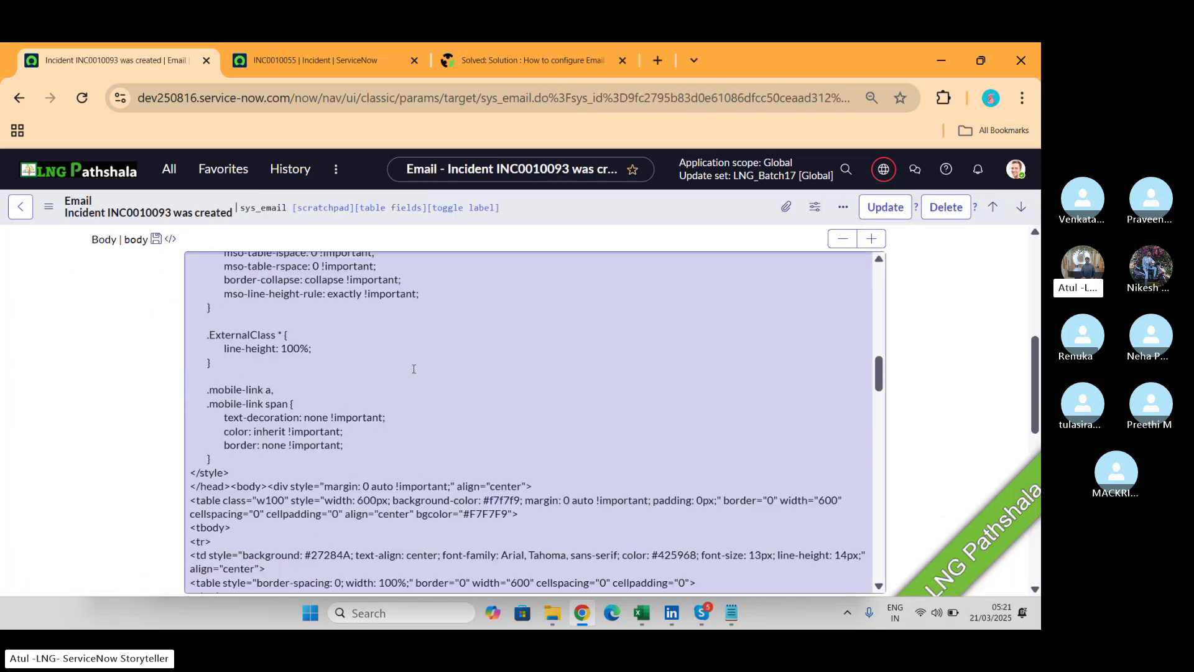
{"action": "scroll", "coordinate": [414, 369], "scroll_direction": "down", "scroll_amount": 10}
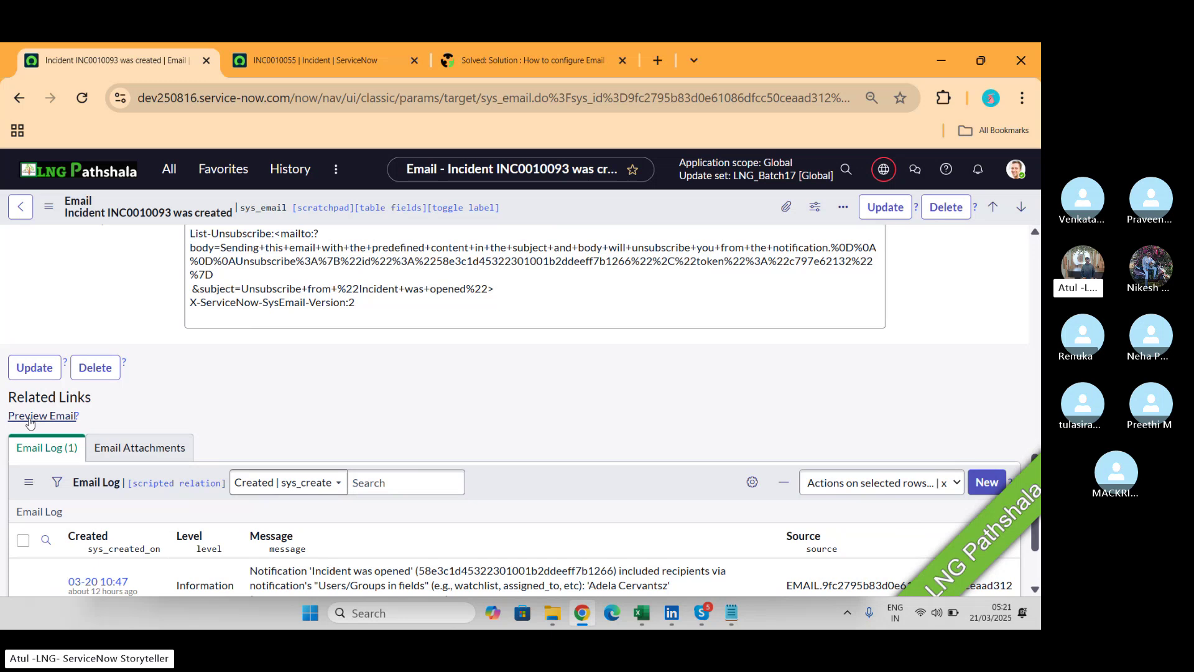
Preview the INC0010093 creation email down to its Ref code, then return to incident INC0010055.
{"action": "left_click", "coordinate": [29, 416]}
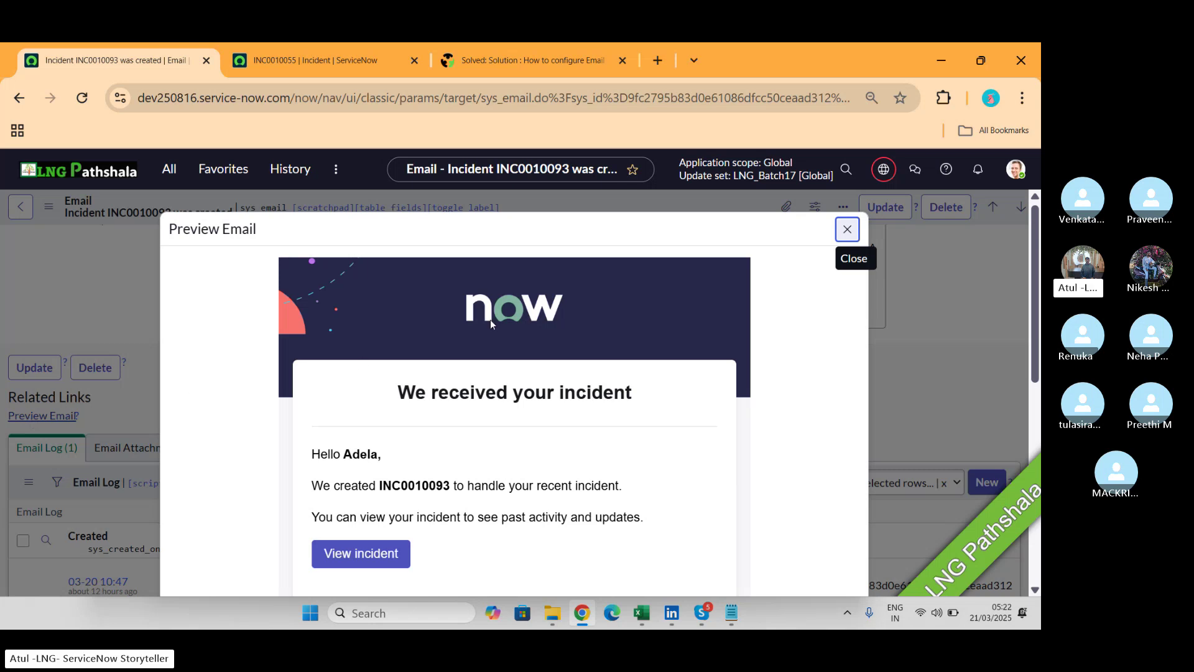
{"action": "scroll", "coordinate": [603, 318], "scroll_direction": "down", "scroll_amount": 1}
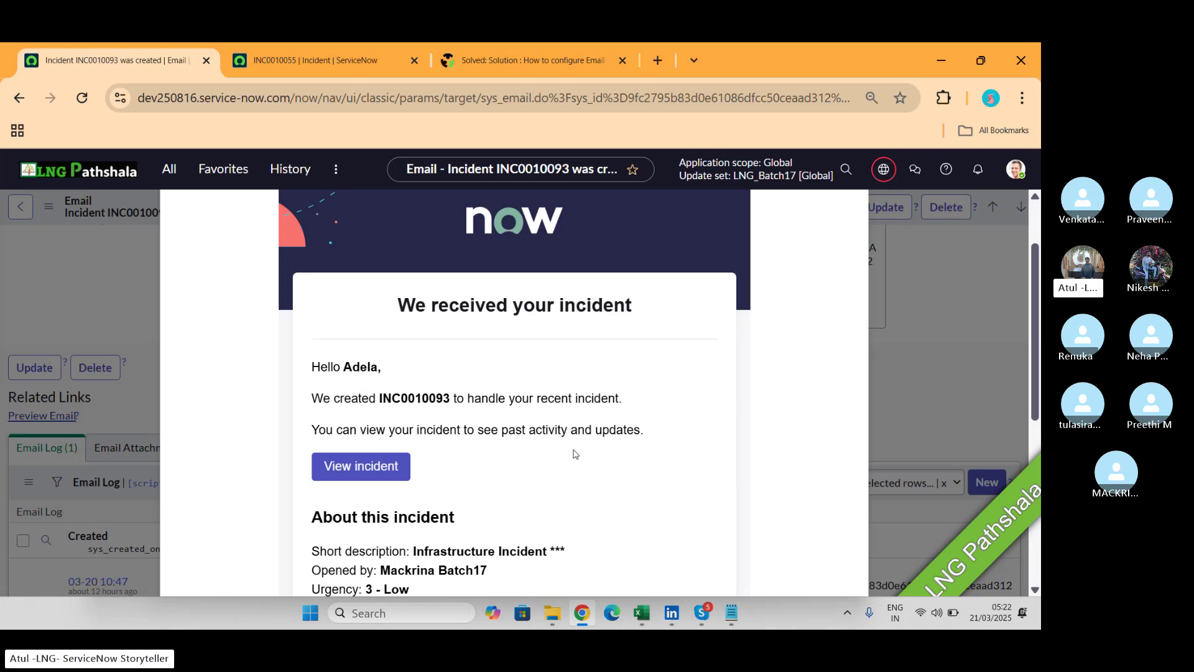
{"action": "scroll", "coordinate": [579, 451], "scroll_direction": "down", "scroll_amount": 2}
{"action": "scroll", "coordinate": [492, 361], "scroll_direction": "down", "scroll_amount": 2}
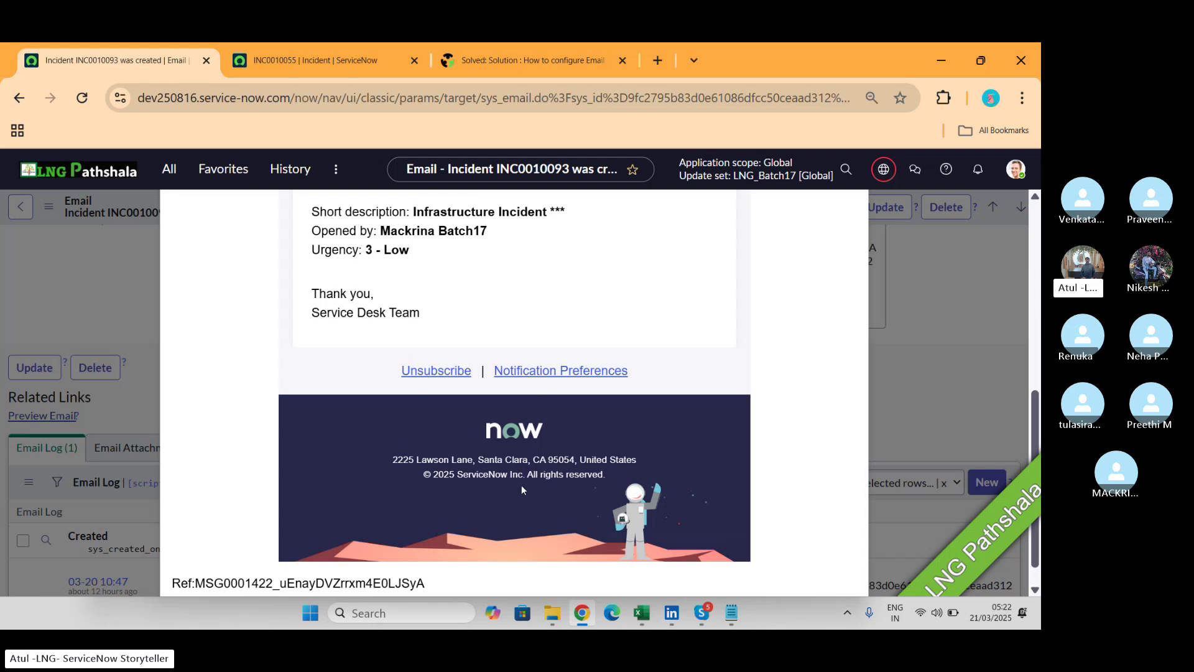
{"action": "left_click_drag", "start_coordinate": [436, 583], "coordinate": [195, 580]}
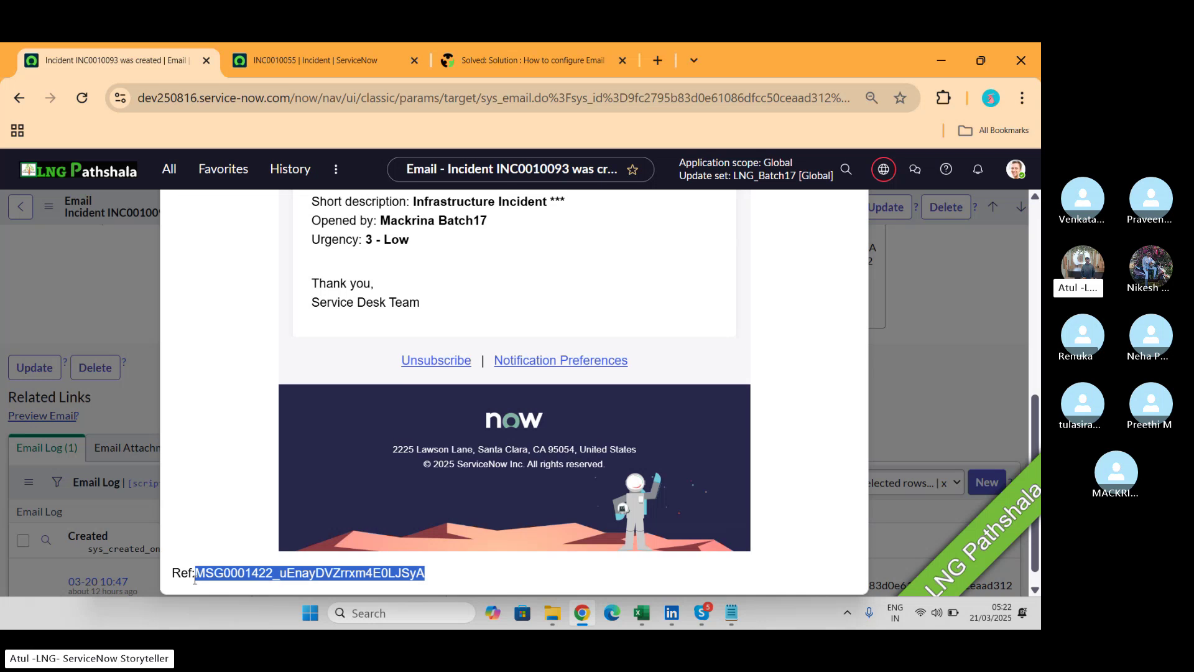
{"action": "left_click", "coordinate": [324, 60]}
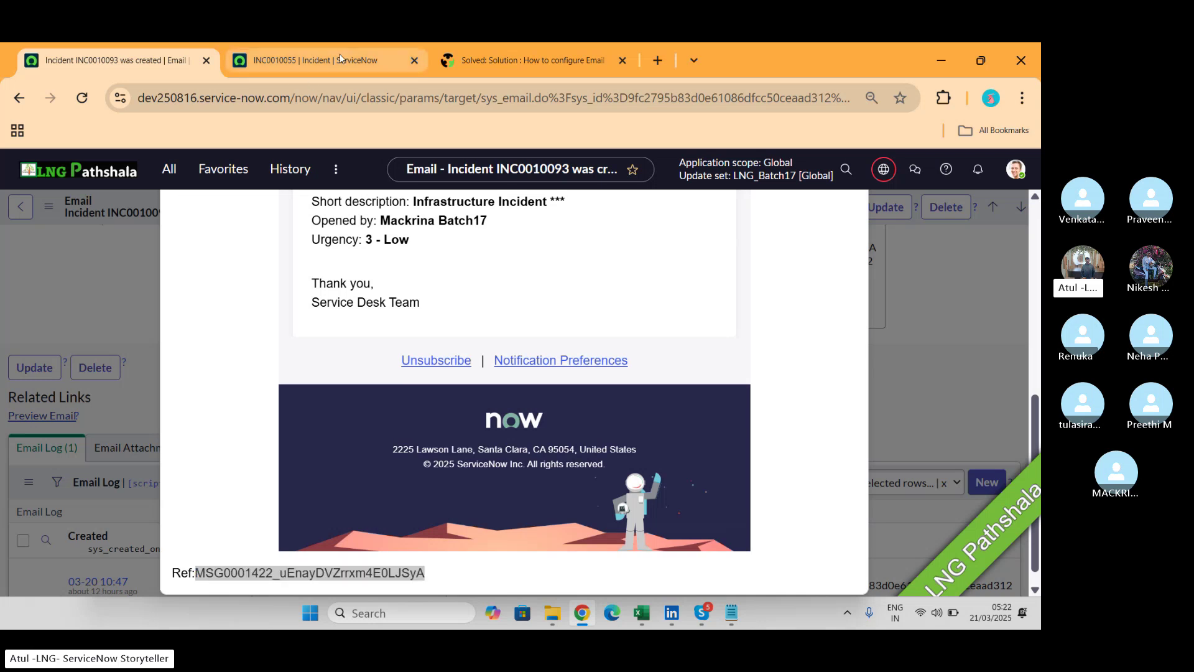
{"action": "left_click", "coordinate": [170, 170]}
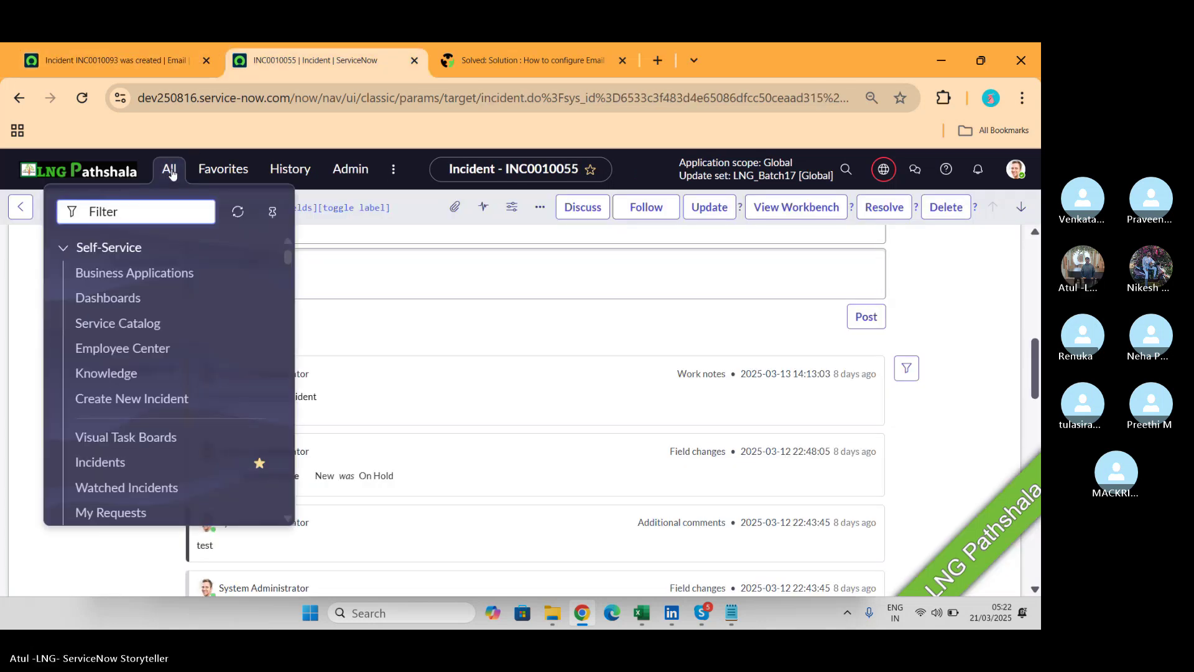
Filter the All menu for 'notifications' and open System Notification > Email > Notifications.
{"action": "type", "text": "not"}
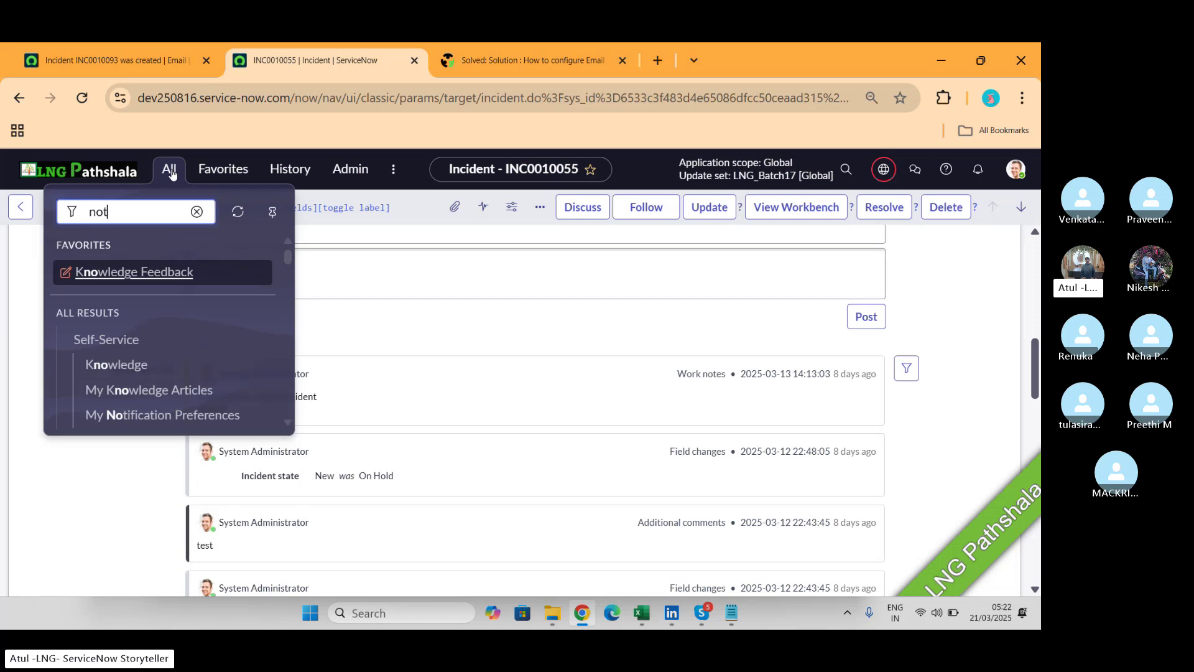
{"action": "type", "text": "ifica"}
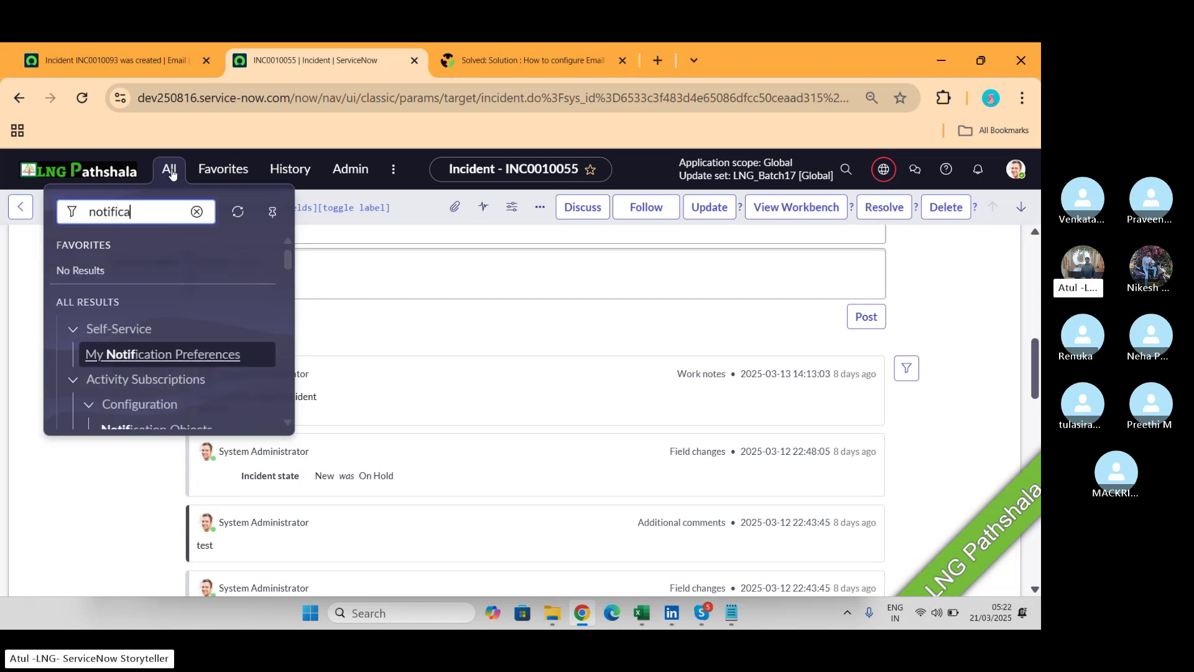
{"action": "type", "text": "tions"}
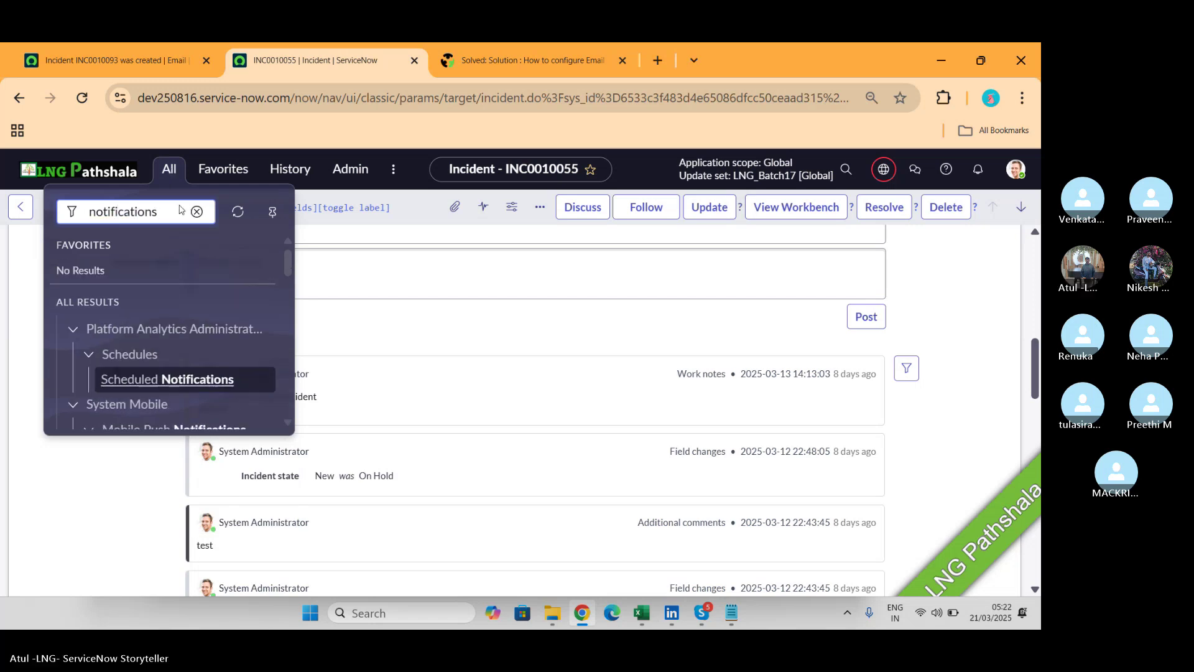
{"action": "scroll", "coordinate": [201, 325], "scroll_direction": "down", "scroll_amount": 1}
{"action": "scroll", "coordinate": [201, 325], "scroll_direction": "down", "scroll_amount": 5}
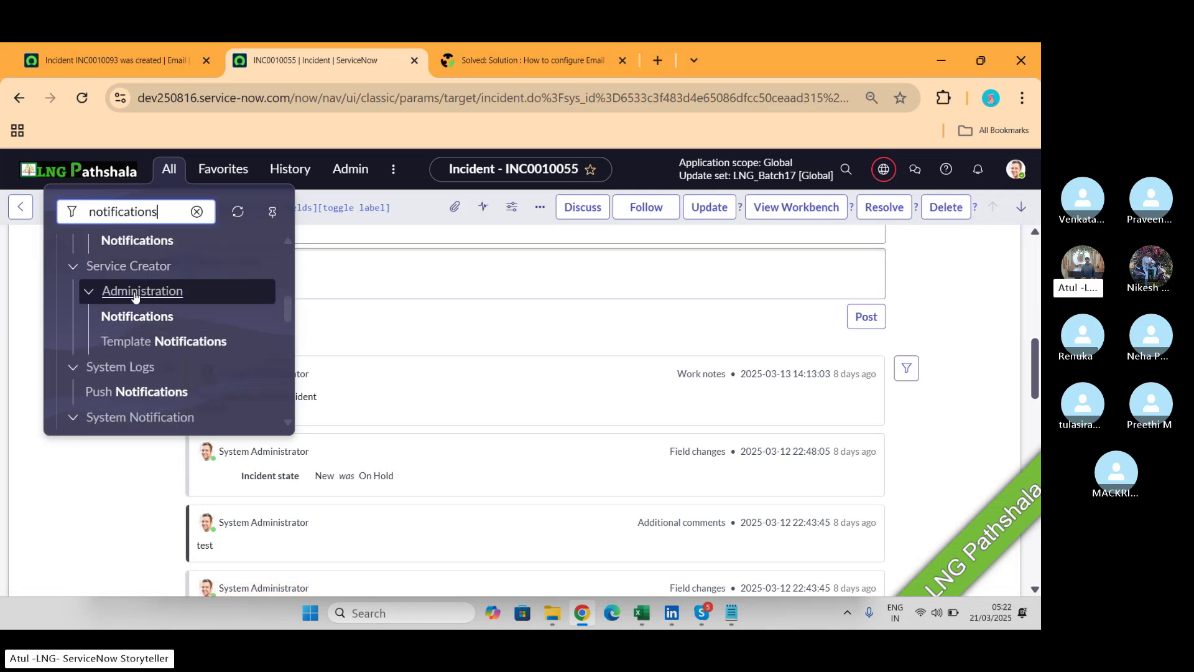
{"action": "scroll", "coordinate": [142, 322], "scroll_direction": "down", "scroll_amount": 2}
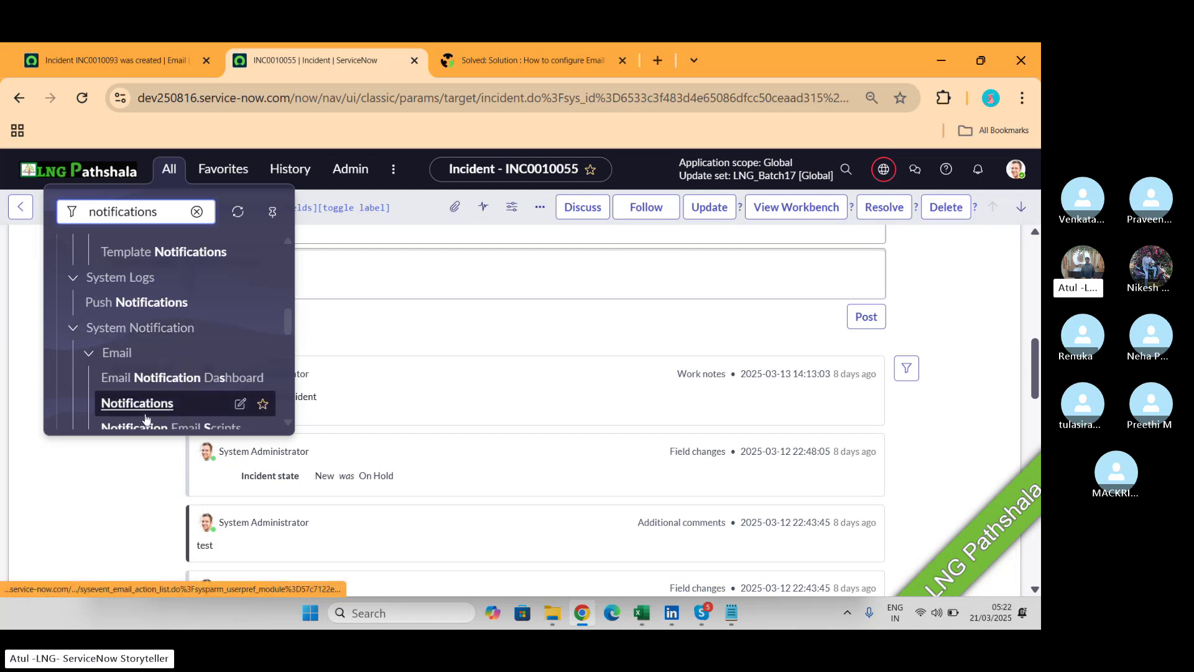
{"action": "left_click", "coordinate": [145, 413]}
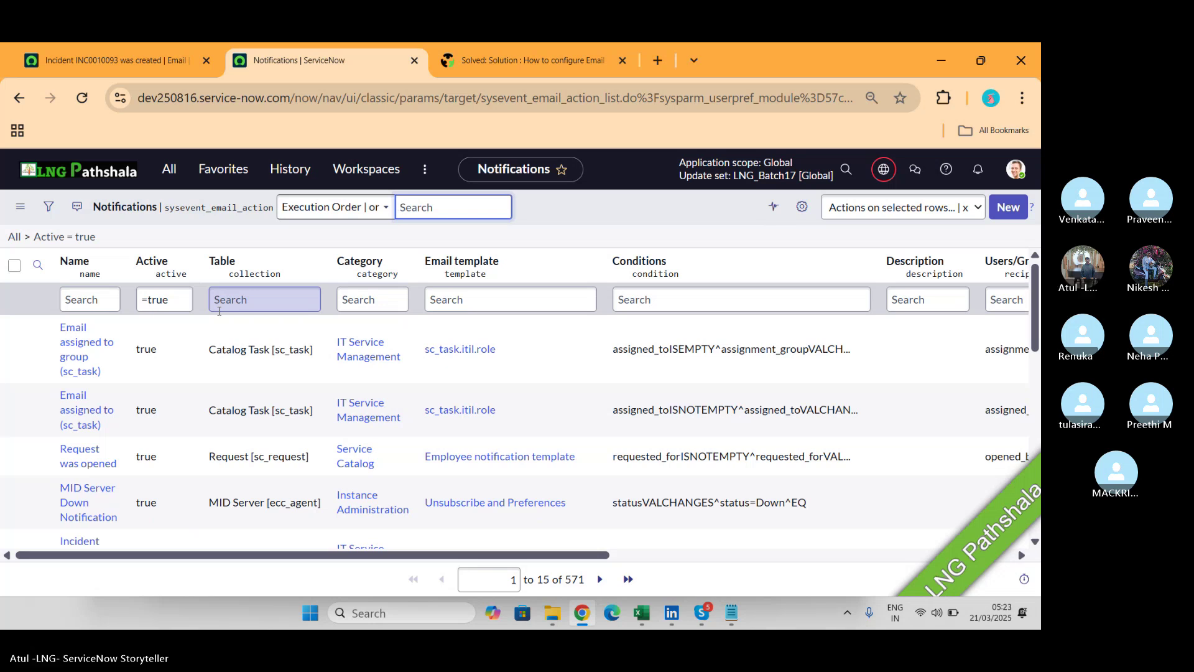
{"action": "left_click", "coordinate": [1015, 172]}
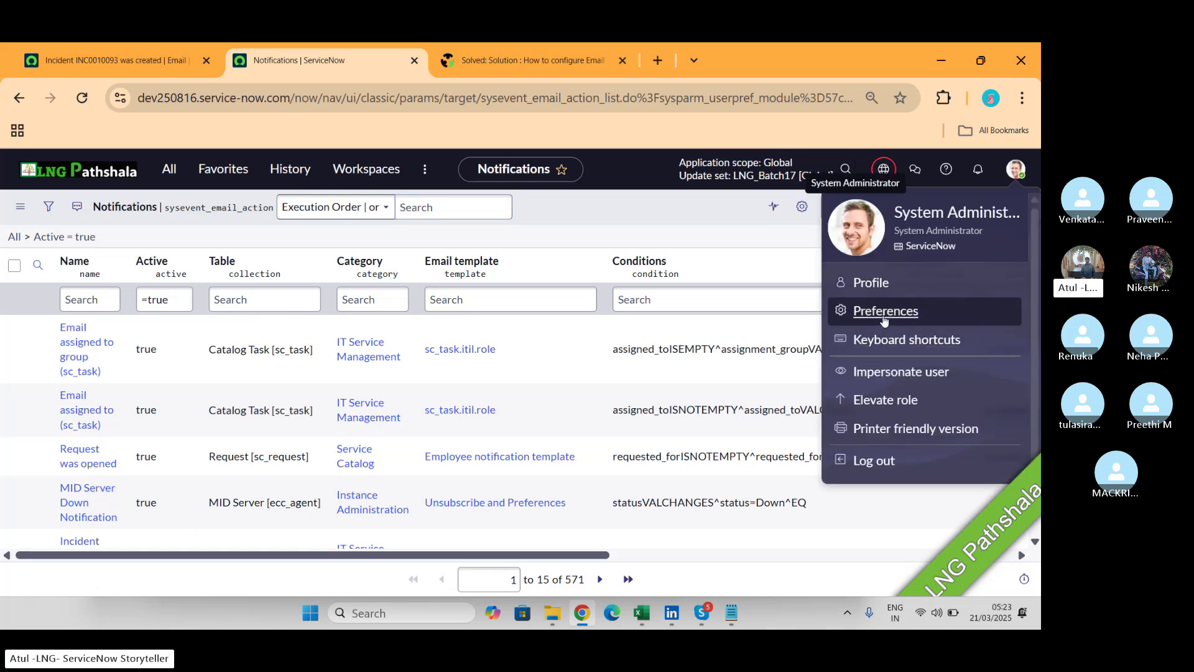
Browse the Preferences sections and review Notifications, with Email, Next Experience and Workspace channels enabled.
{"action": "left_click", "coordinate": [884, 311]}
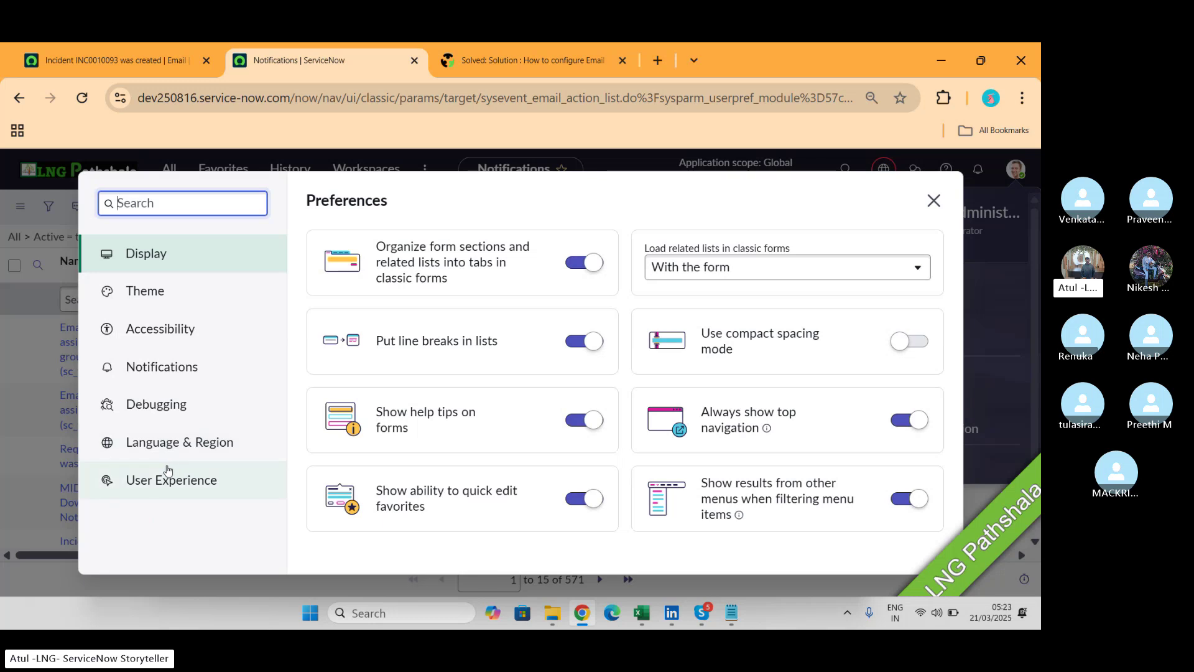
{"action": "left_click", "coordinate": [172, 482]}
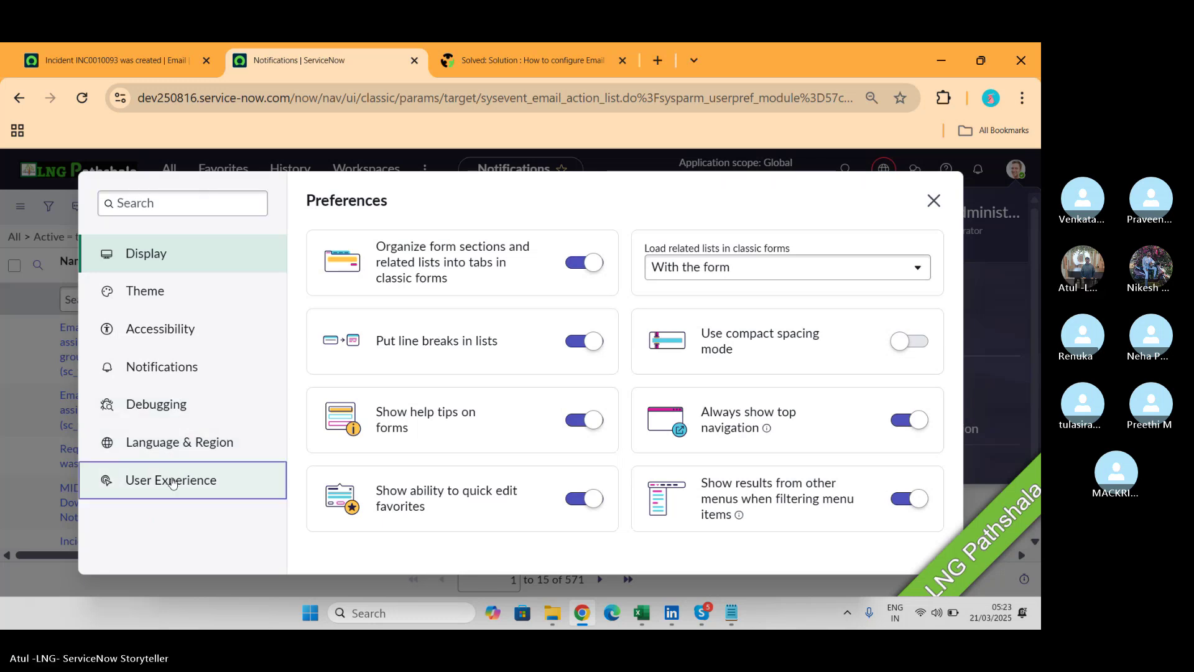
{"action": "left_click", "coordinate": [175, 458]}
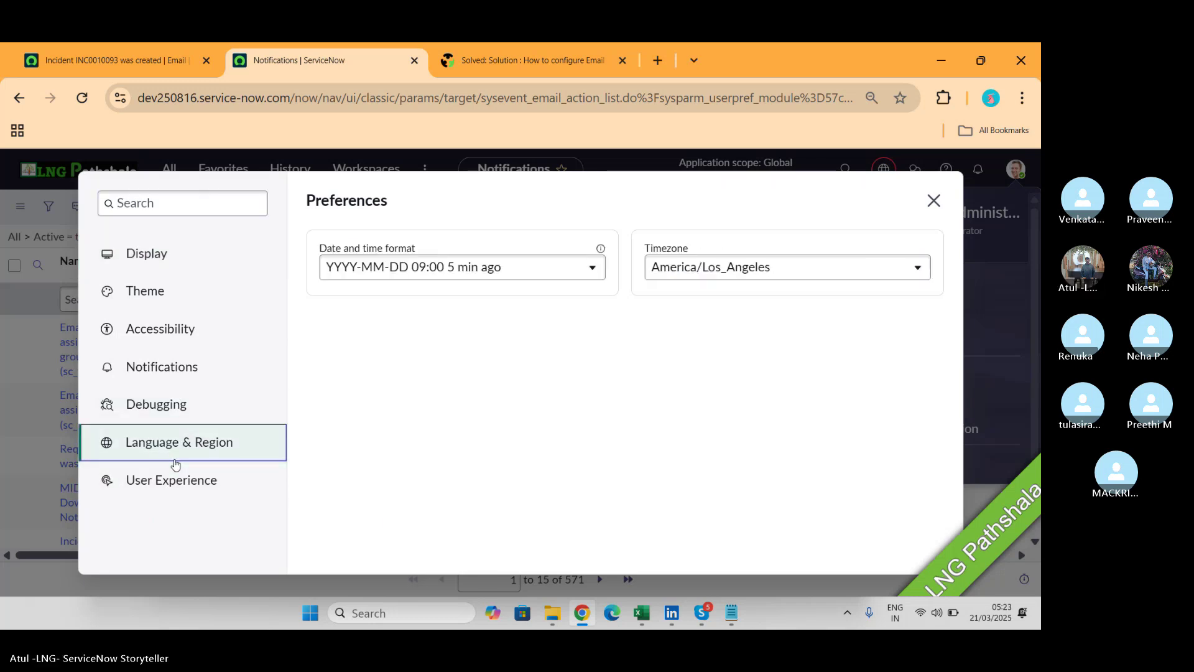
{"action": "left_click", "coordinate": [169, 411]}
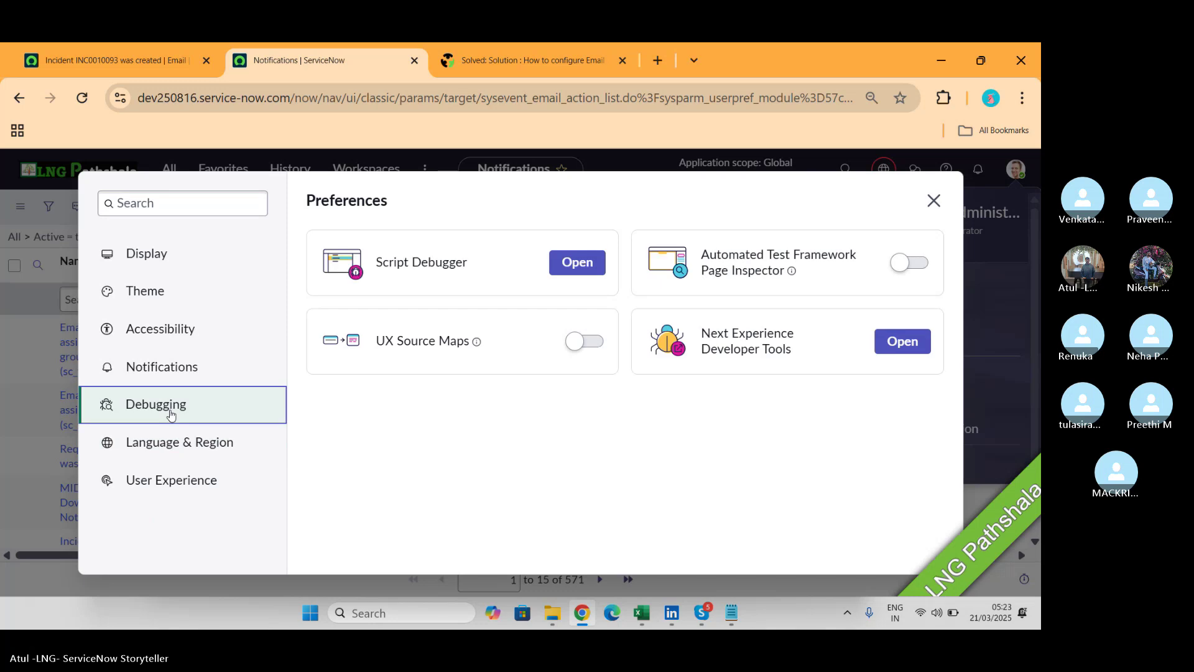
{"action": "left_click", "coordinate": [166, 367]}
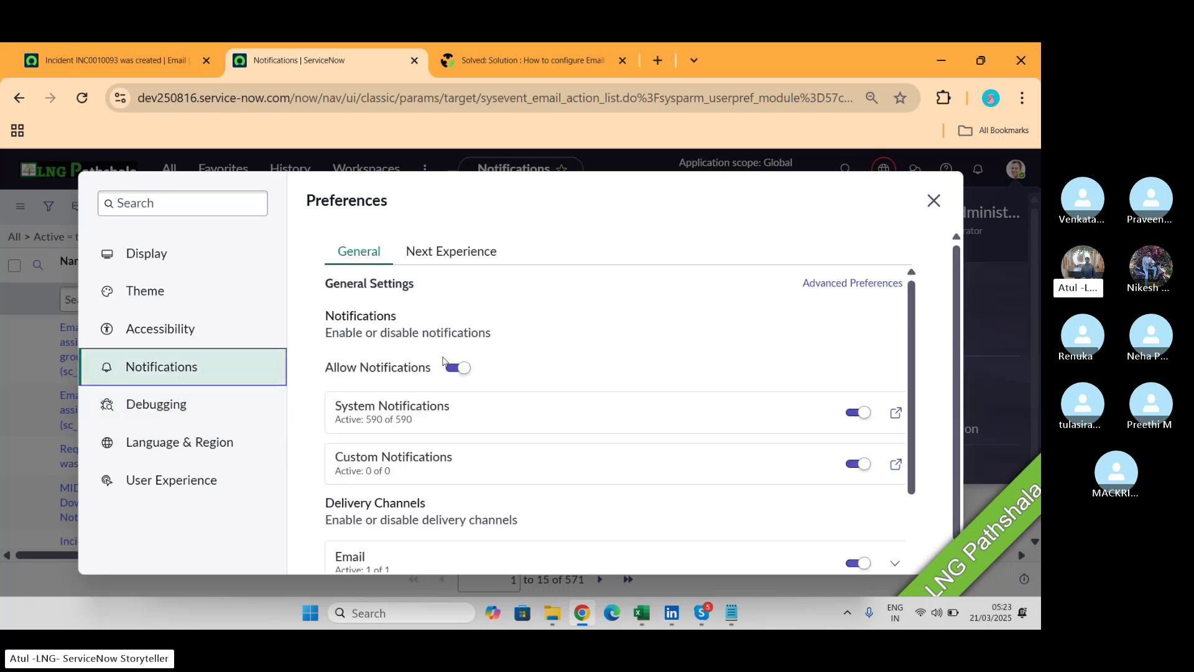
{"action": "scroll", "coordinate": [576, 443], "scroll_direction": "down", "scroll_amount": 3}
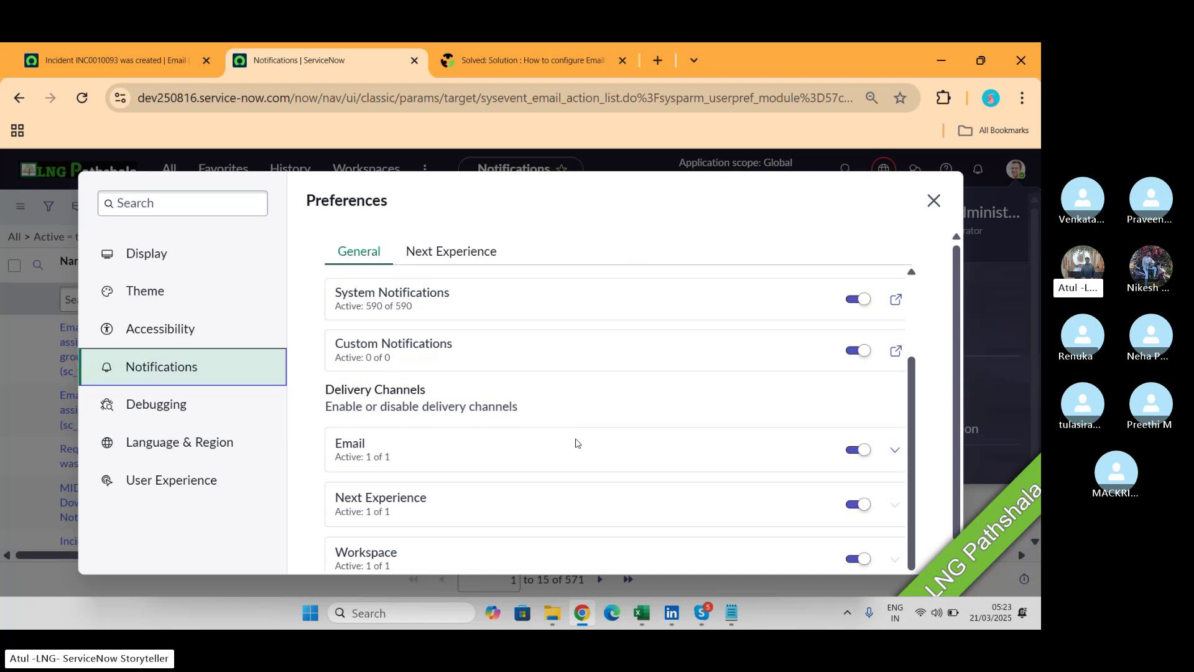
{"action": "scroll", "coordinate": [576, 443], "scroll_direction": "up", "scroll_amount": 3}
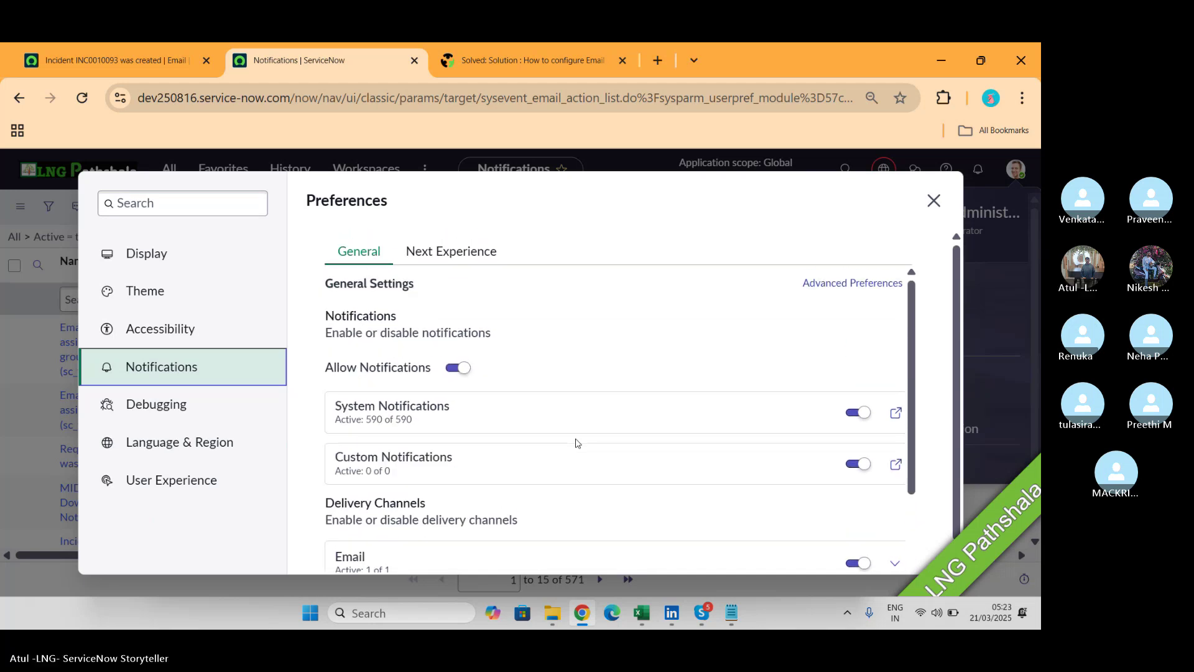
{"action": "scroll", "coordinate": [576, 443], "scroll_direction": "down", "scroll_amount": 3}
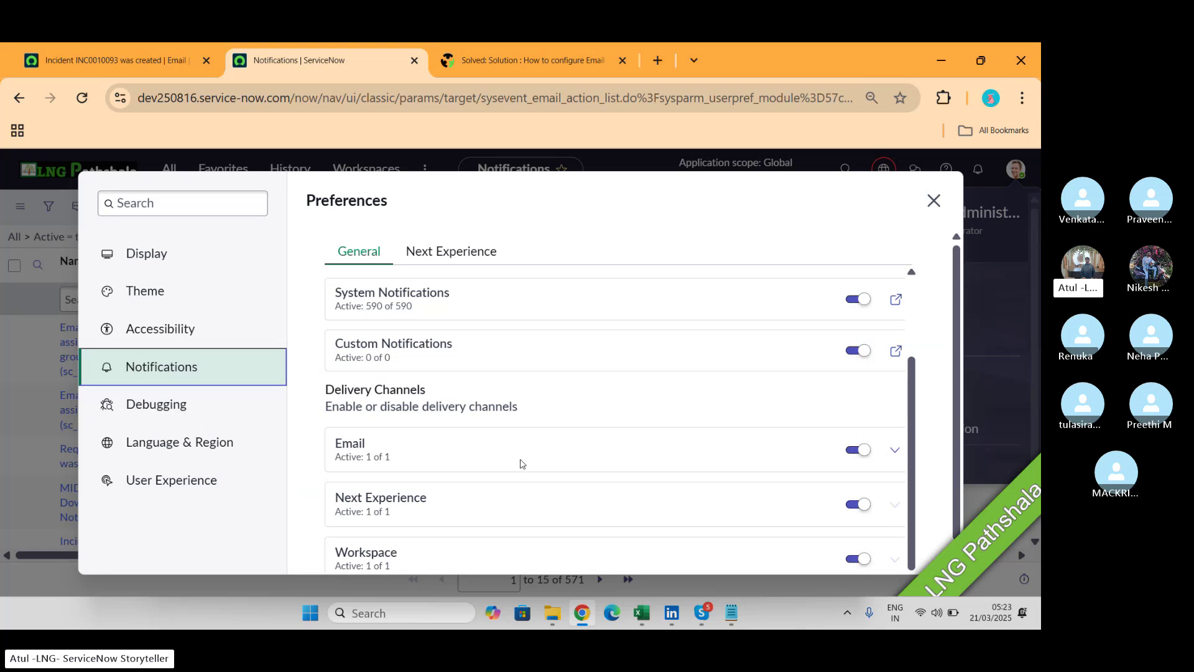
Close Preferences and the account menu, then start a new Notification record.
{"action": "left_click", "coordinate": [934, 200]}
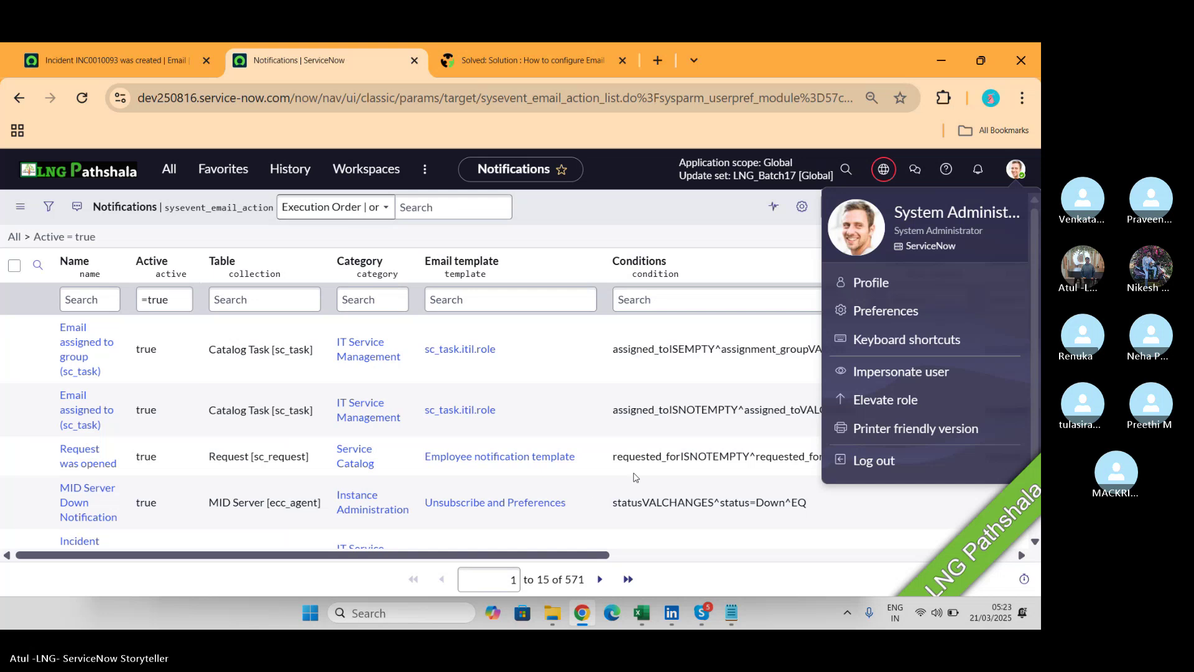
{"action": "left_click", "coordinate": [683, 207]}
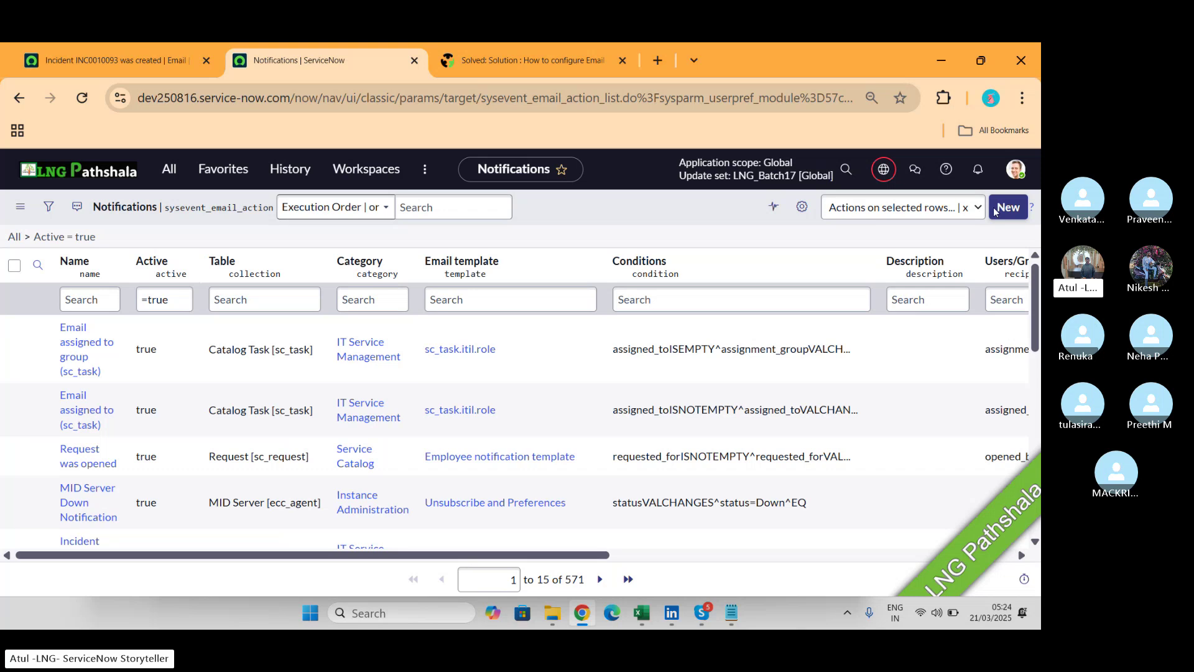
{"action": "left_click", "coordinate": [1008, 207]}
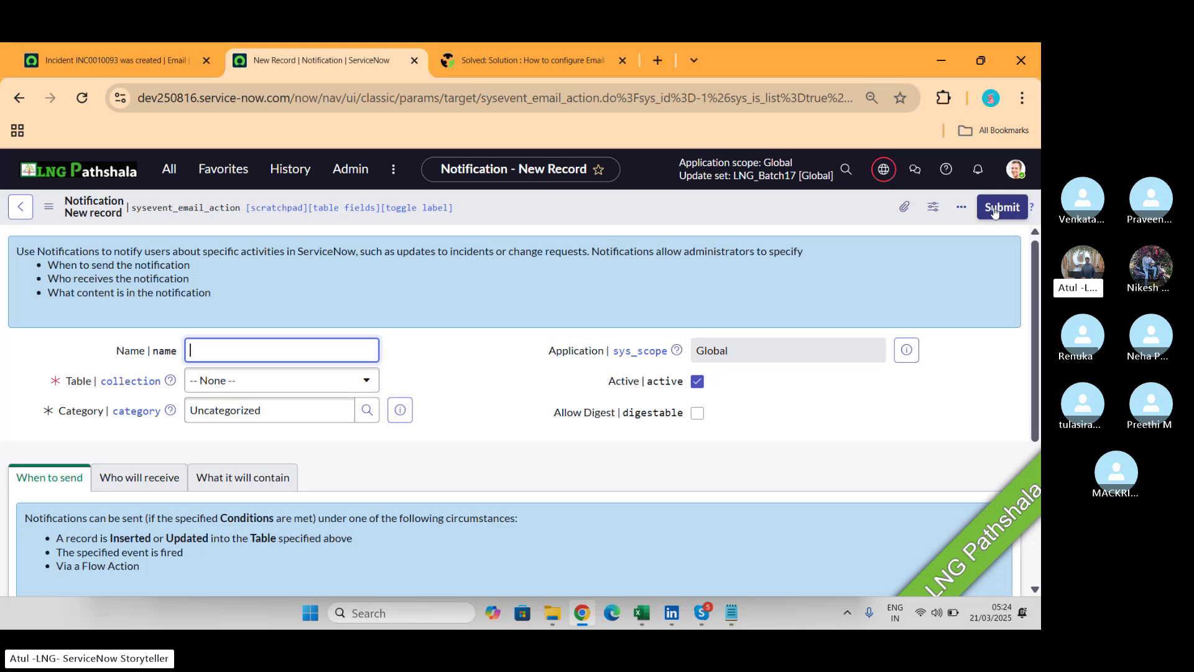
Name the new notification 'LNG Batch 17'.
{"action": "type", "text": "LNg"}
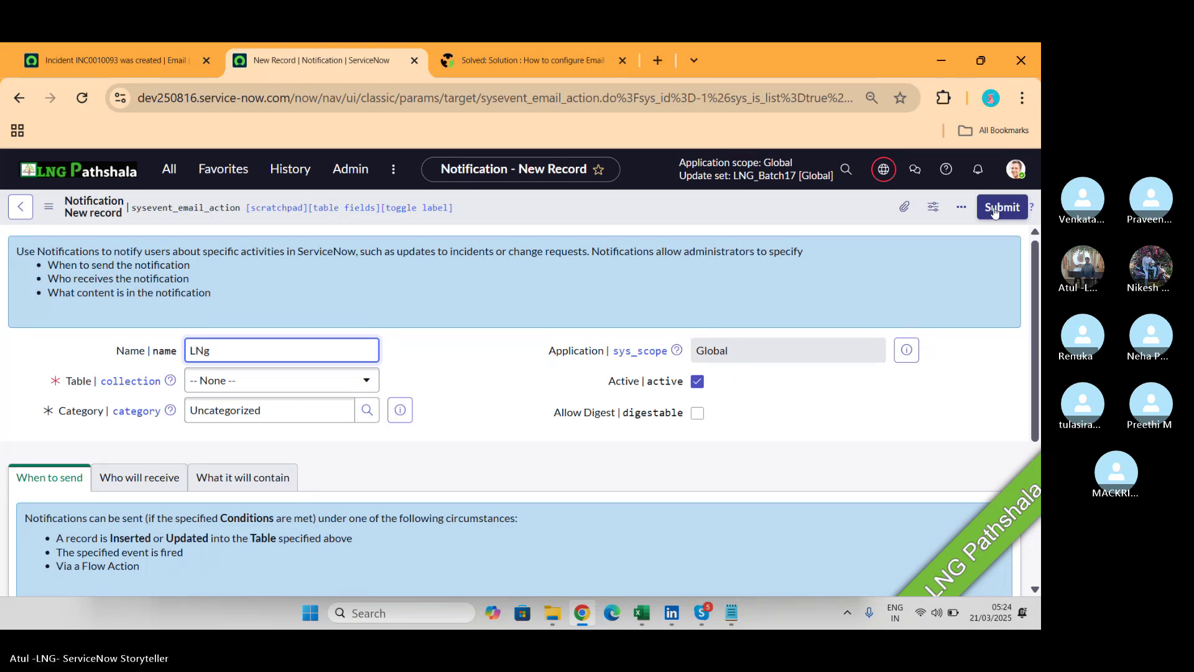
{"action": "key", "text": "BackSpace"}
{"action": "type", "text": "G Batc"}
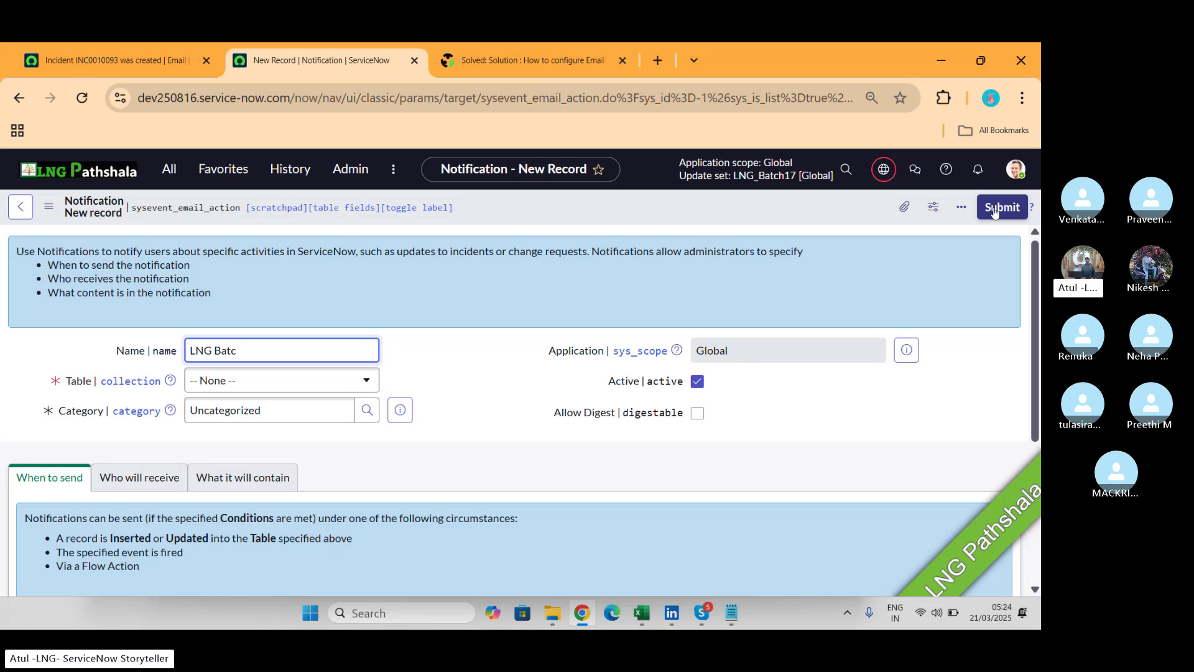
{"action": "type", "text": "h 1"}
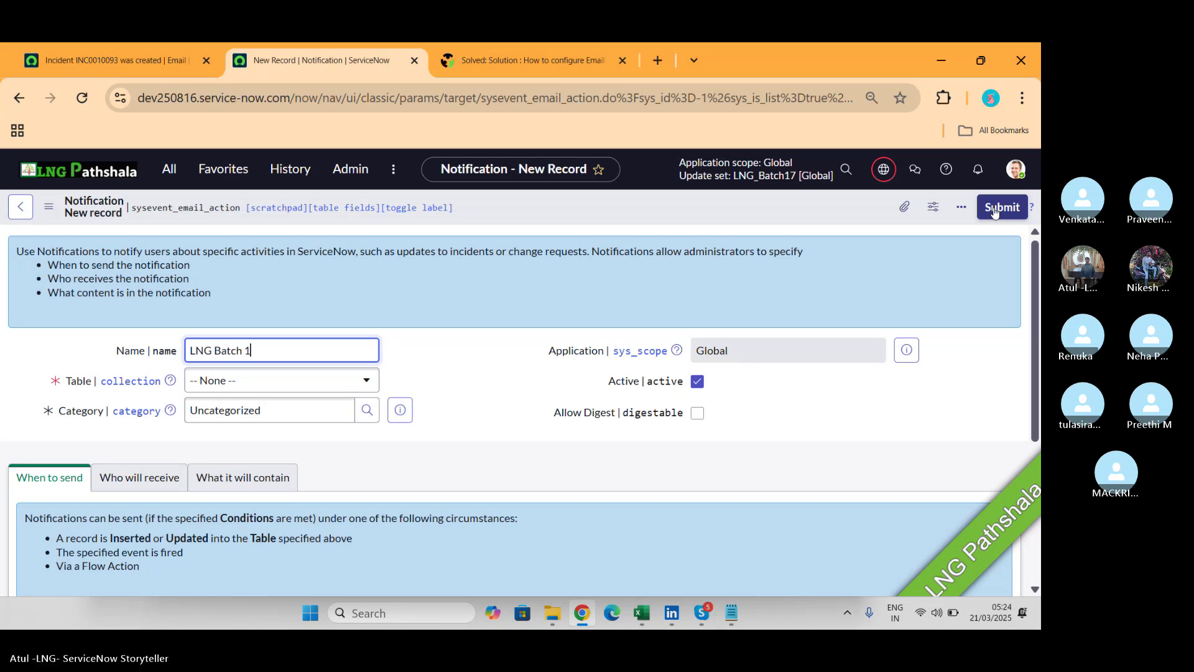
{"action": "type", "text": "7"}
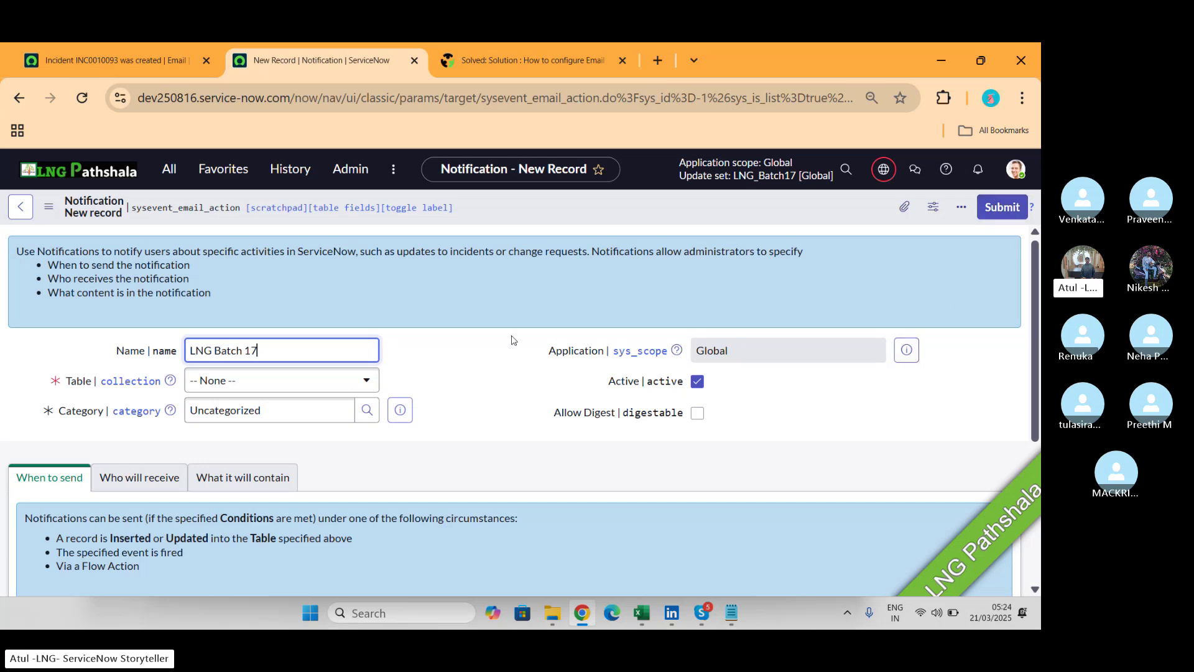
Set the notification's table to Incident [incident] and clear the Uncategorized category.
{"action": "left_click", "coordinate": [322, 378]}
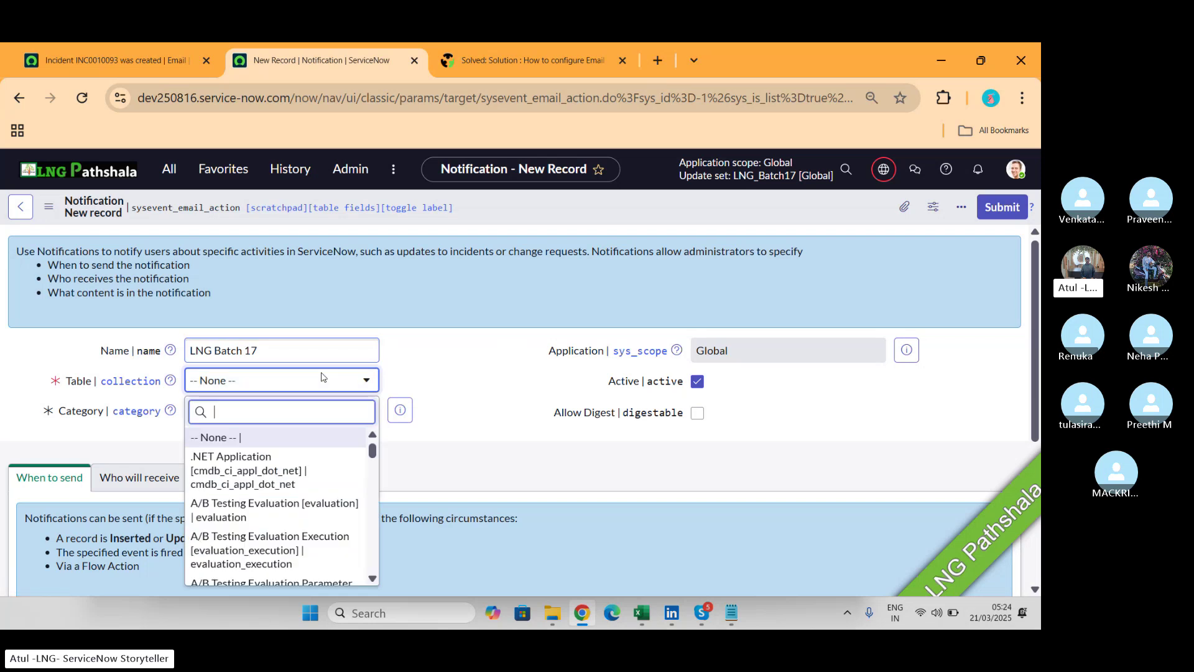
{"action": "type", "text": "incide"}
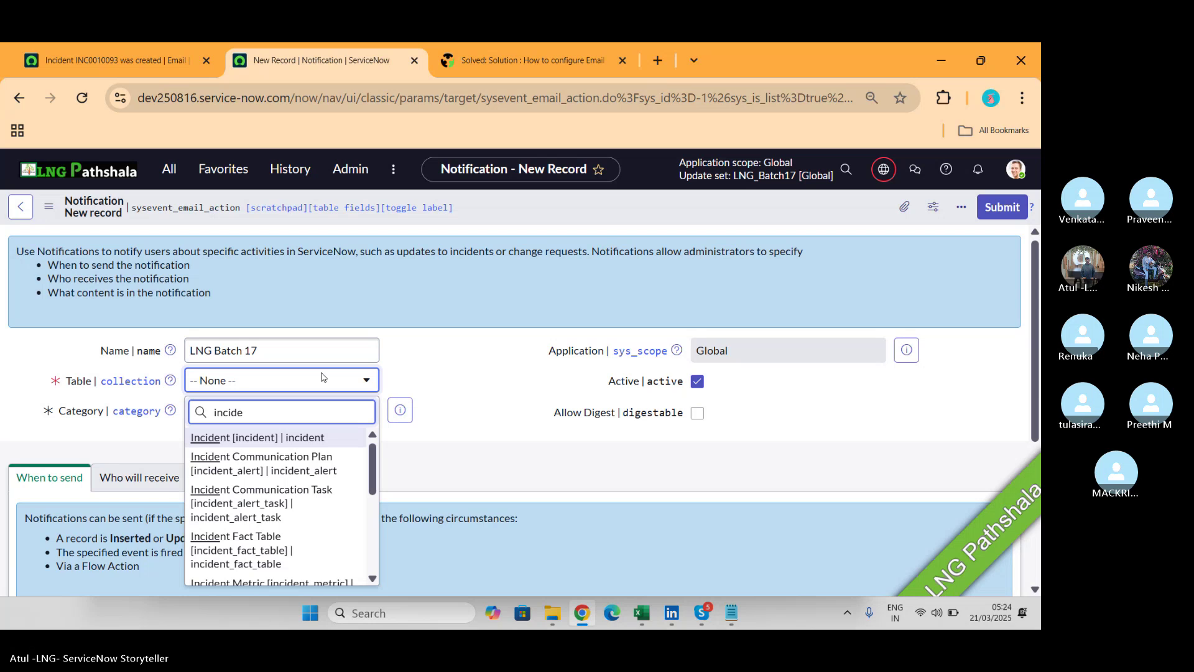
{"action": "left_click", "coordinate": [271, 439]}
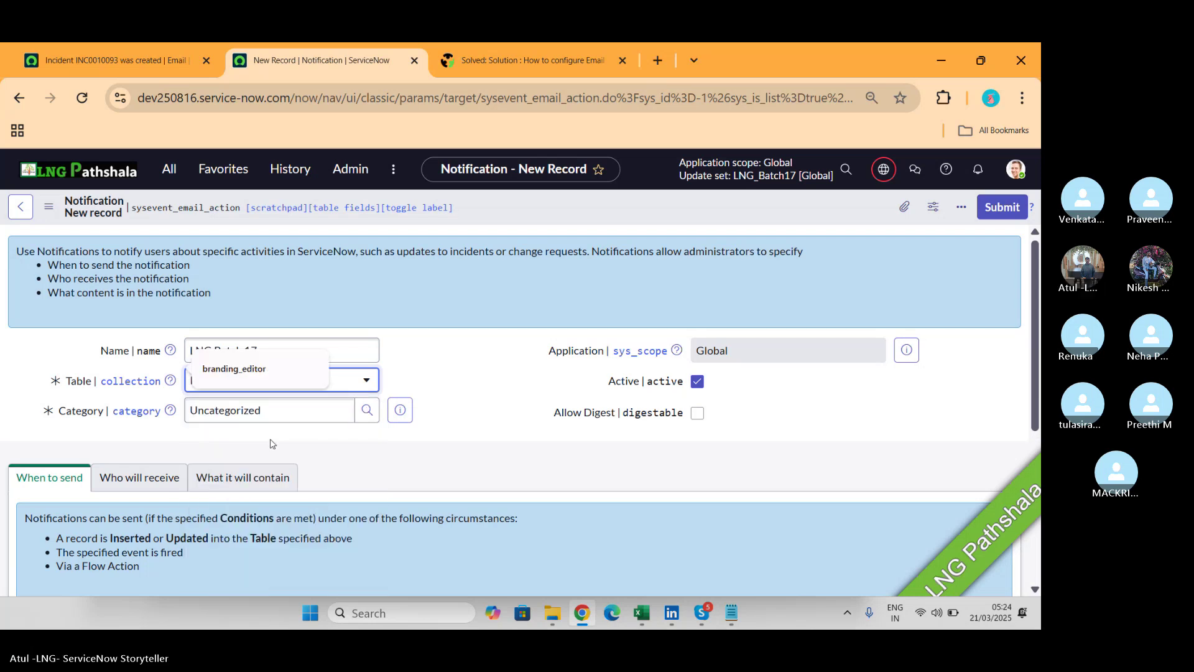
{"action": "left_click", "coordinate": [309, 368]}
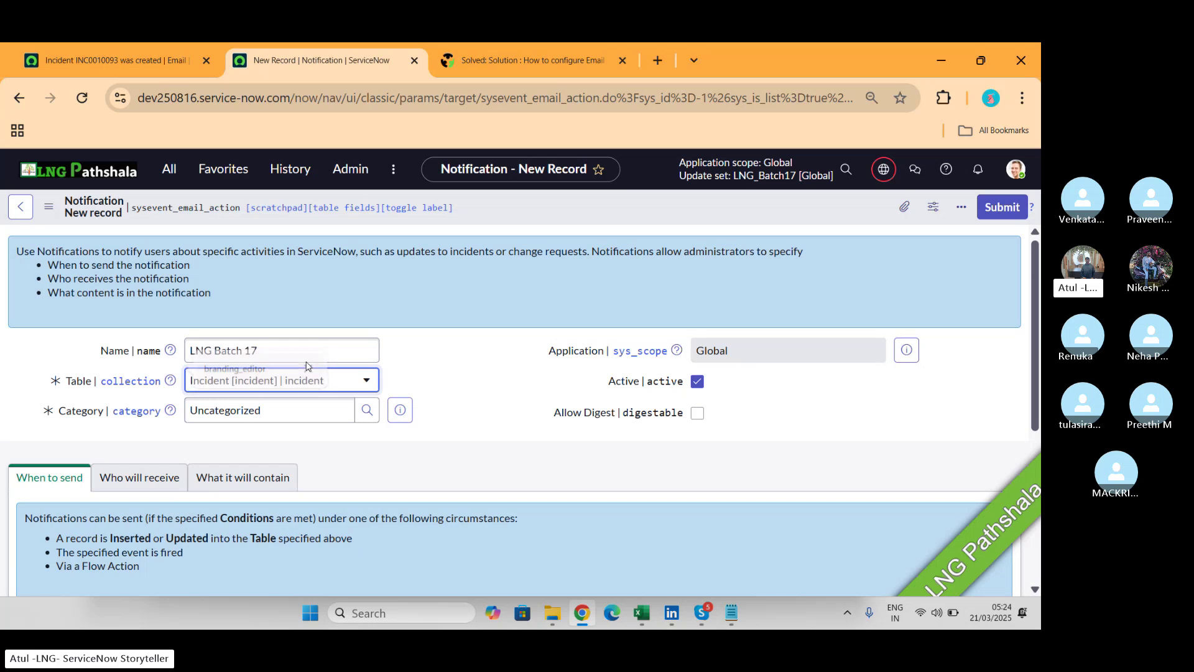
{"action": "left_click", "coordinate": [272, 416]}
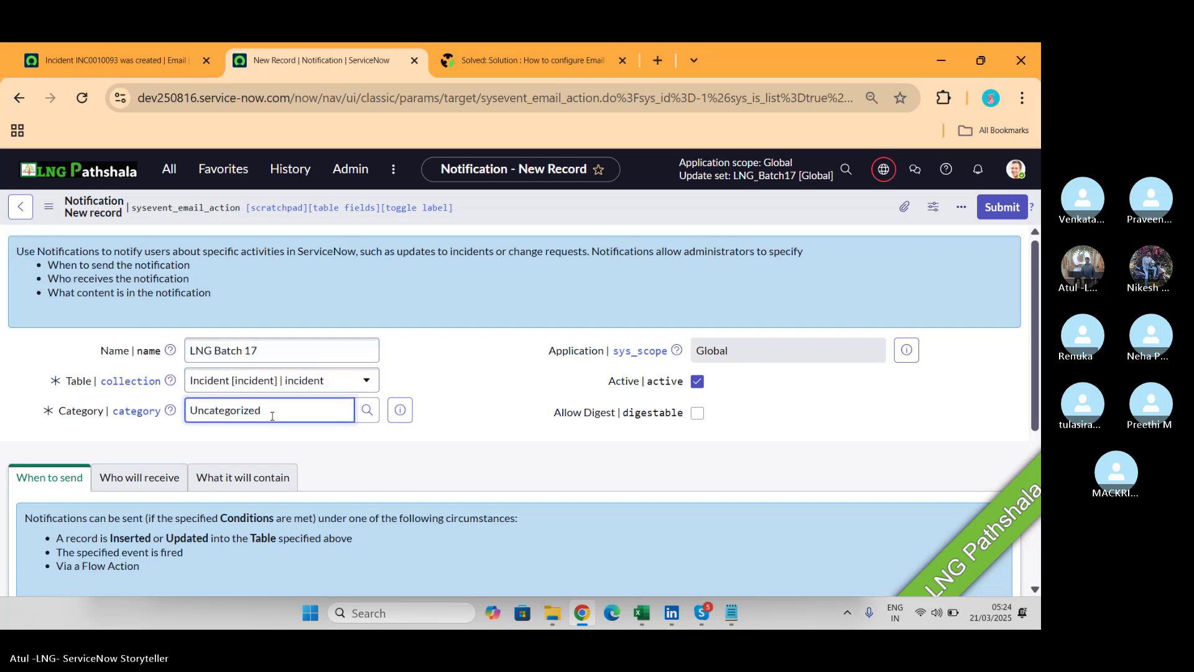
{"action": "key", "text": "BackSpace"}
{"action": "key", "text": "BackSpace"}
{"action": "key", "text": "BackSpace"}
{"action": "key", "text": "BackSpace"}
{"action": "key", "text": "BackSpace"}
{"action": "key", "text": "BackSpace"}
{"action": "key", "text": "BackSpace"}
{"action": "key", "text": "BackSpace"}
{"action": "key", "text": "BackSpace"}
{"action": "key", "text": "BackSpace"}
{"action": "key", "text": "BackSpace"}
{"action": "key", "text": "BackSpace"}
{"action": "key", "text": "BackSpace"}
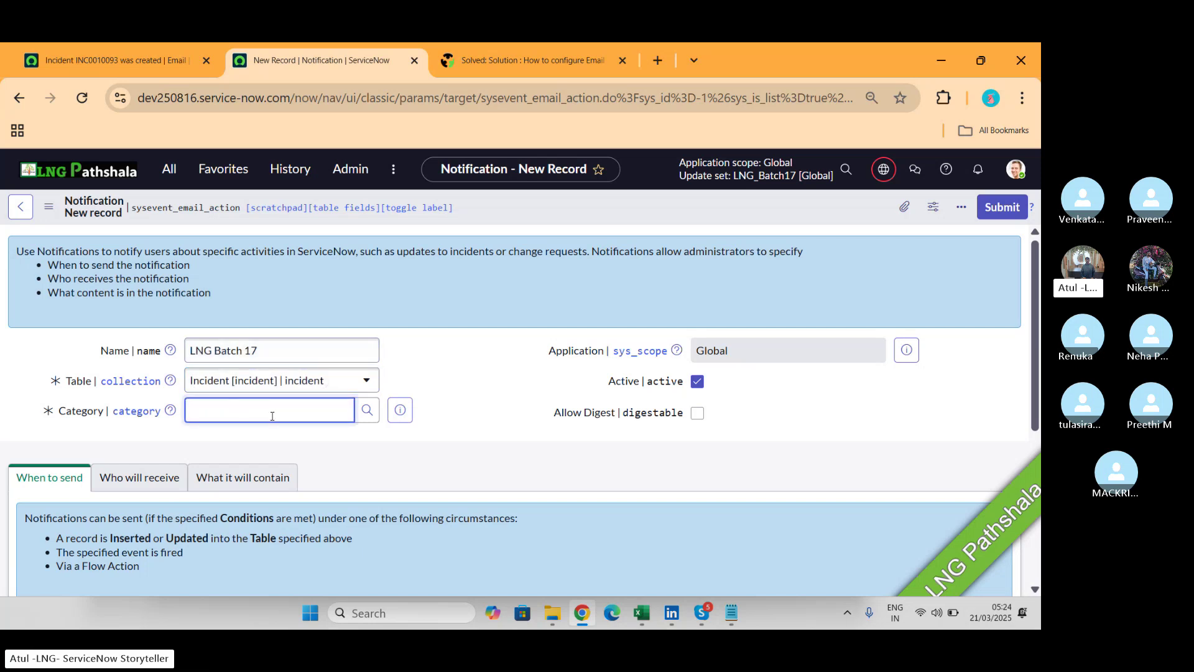
Choose Community as the notification's category, then switch over to the Skype class call.
{"action": "type", "text": "**"}
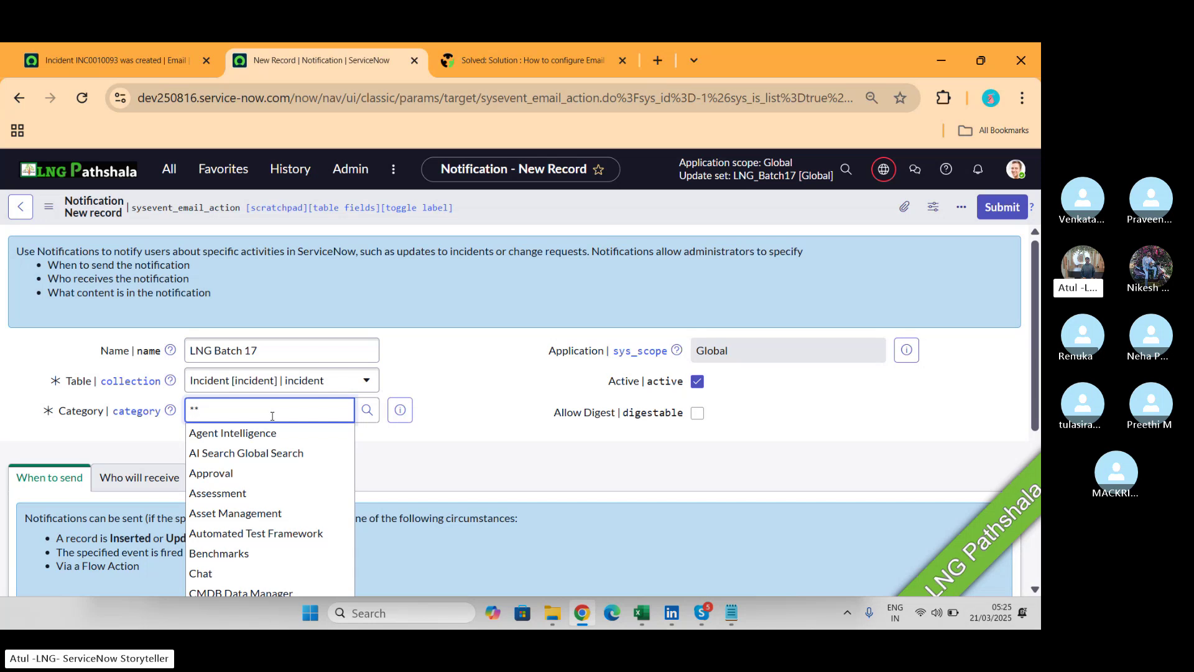
{"action": "scroll", "coordinate": [268, 528], "scroll_direction": "down", "scroll_amount": 2}
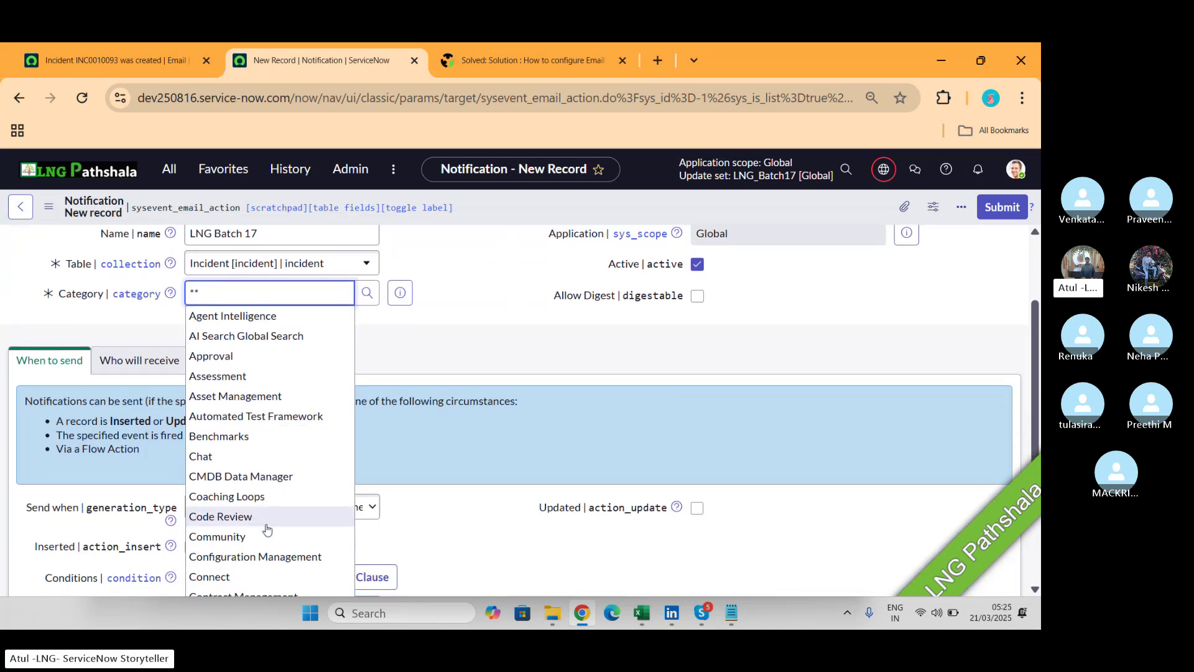
{"action": "left_click", "coordinate": [221, 539]}
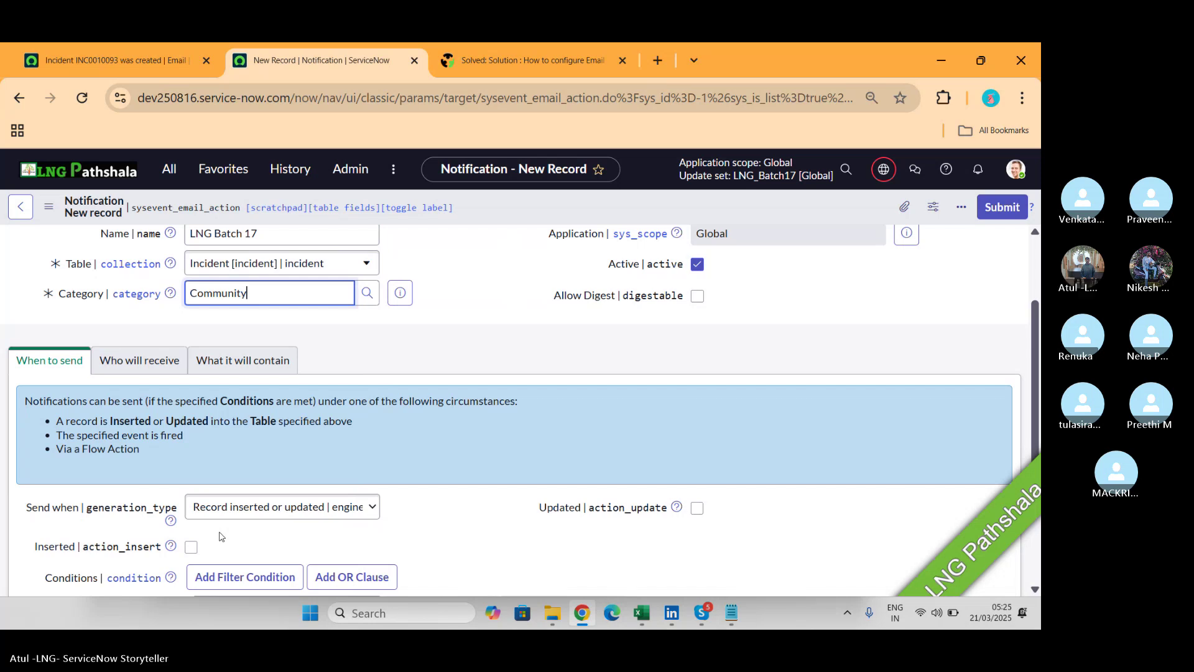
{"action": "scroll", "coordinate": [221, 539], "scroll_direction": "down", "scroll_amount": 3}
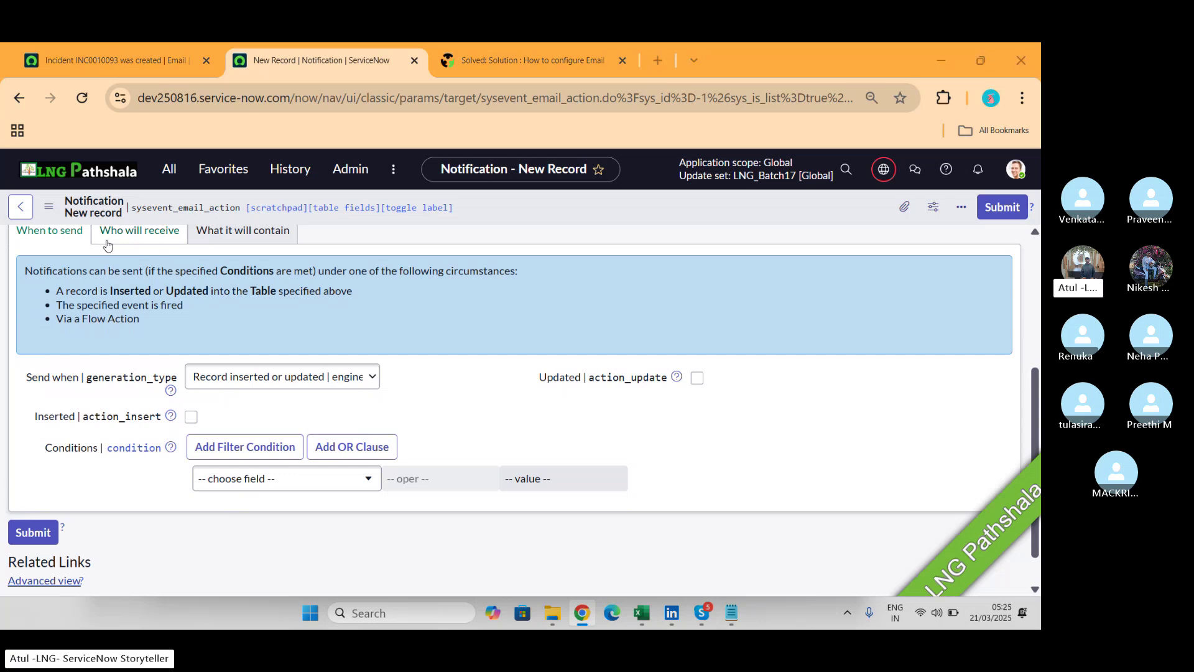
{"action": "key", "text": "alt+Tab"}
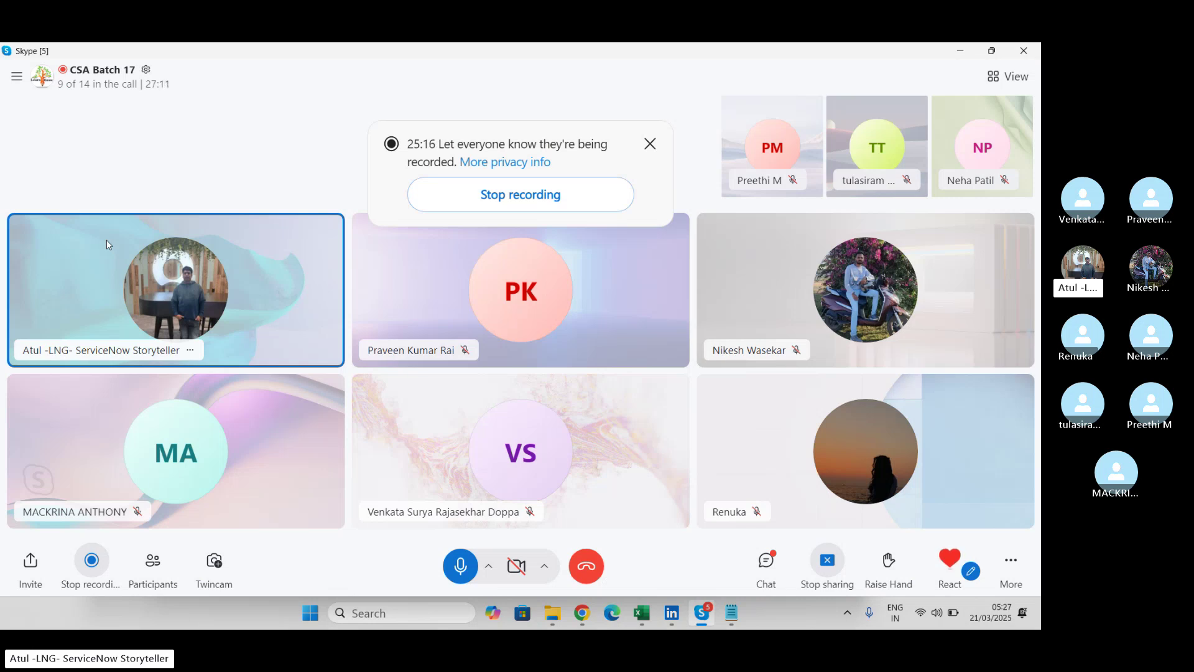
Switch from the Skype class call back to the LNG Batch 17 notification form.
{"action": "key", "text": "alt+Tab"}
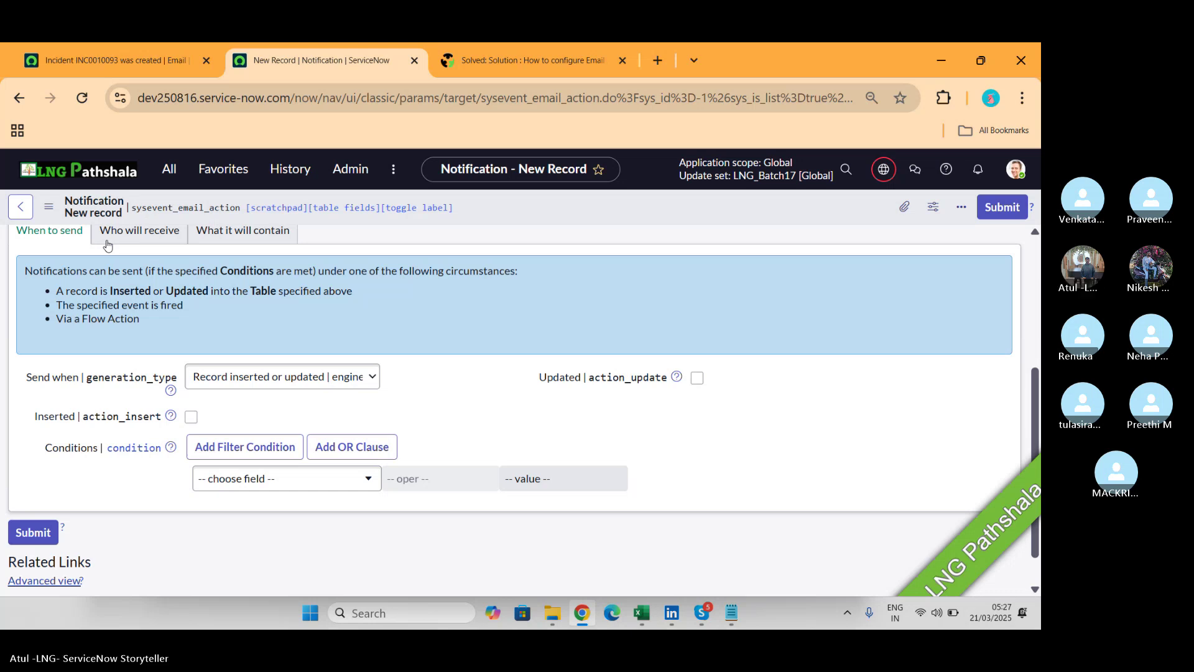
Make the notification send whenever an incident is inserted or updated, with no conditions.
{"action": "left_click", "coordinate": [288, 383]}
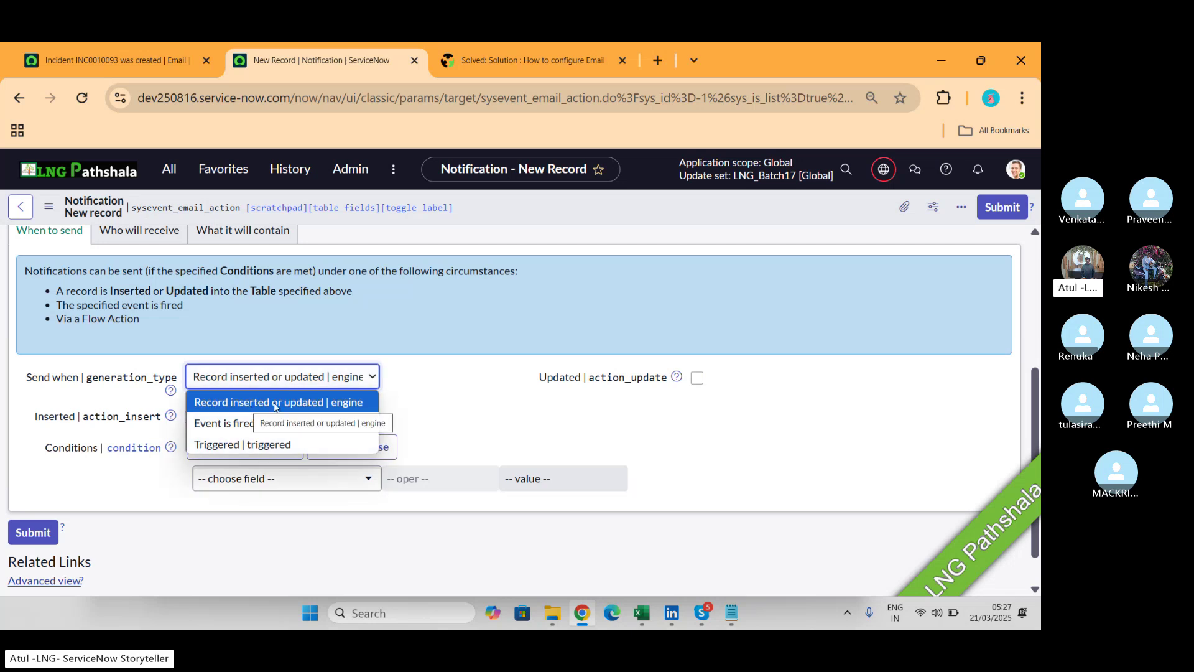
{"action": "left_click", "coordinate": [417, 398]}
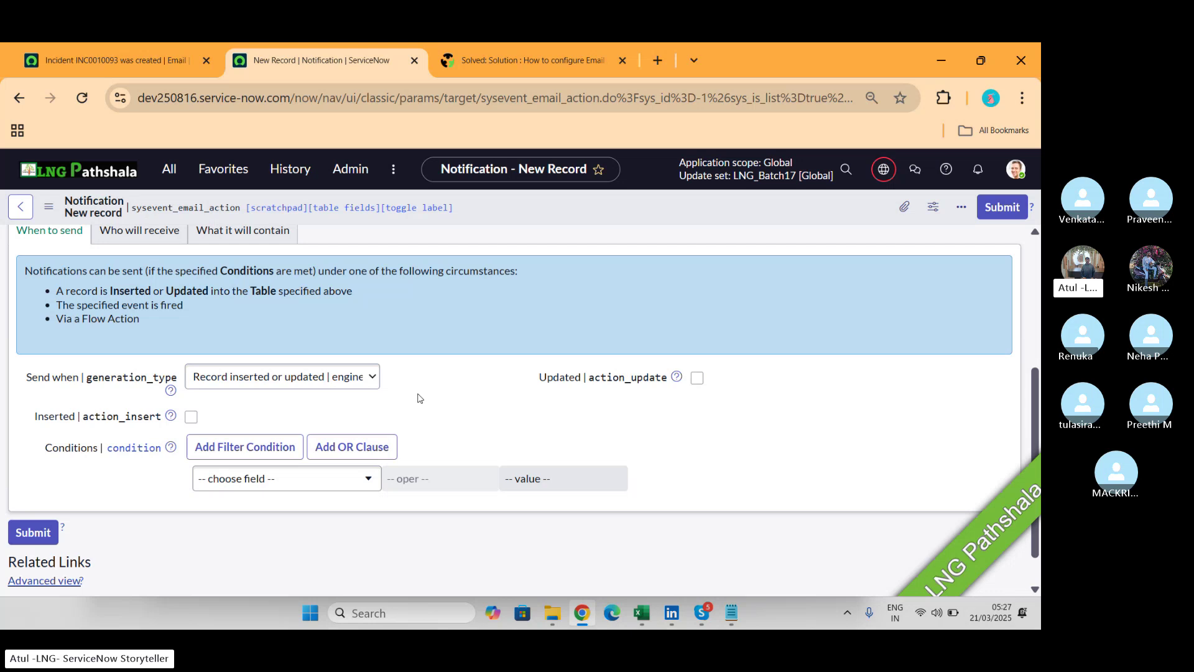
{"action": "scroll", "coordinate": [439, 416], "scroll_direction": "up", "scroll_amount": 4}
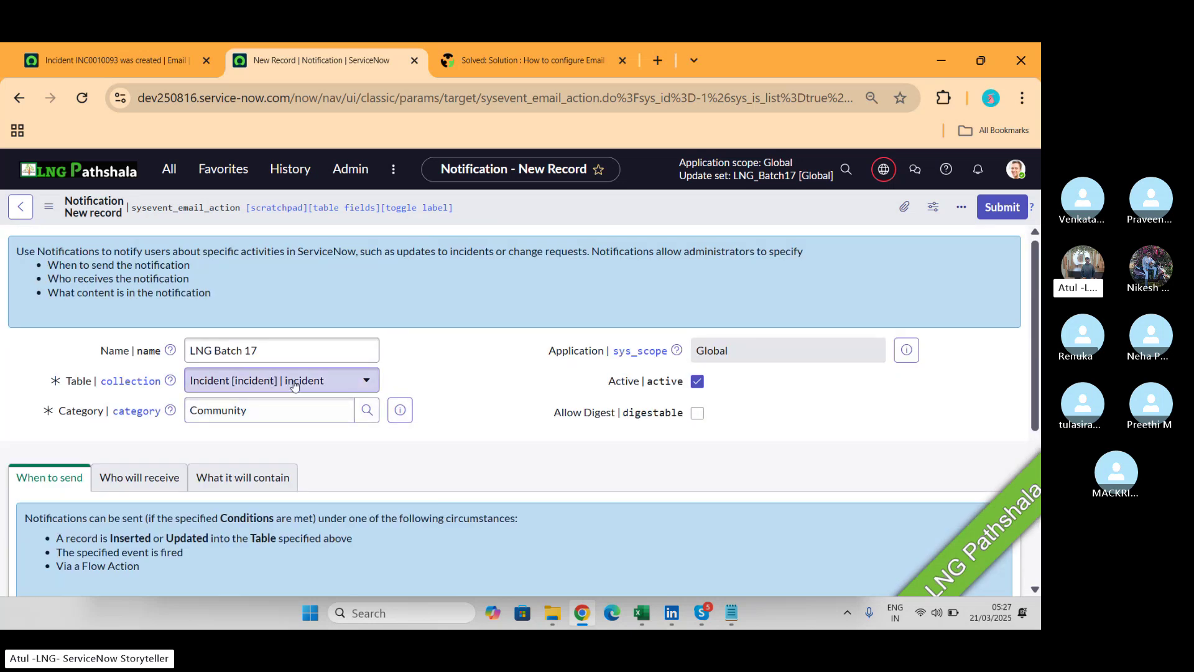
{"action": "scroll", "coordinate": [461, 359], "scroll_direction": "down", "scroll_amount": 5}
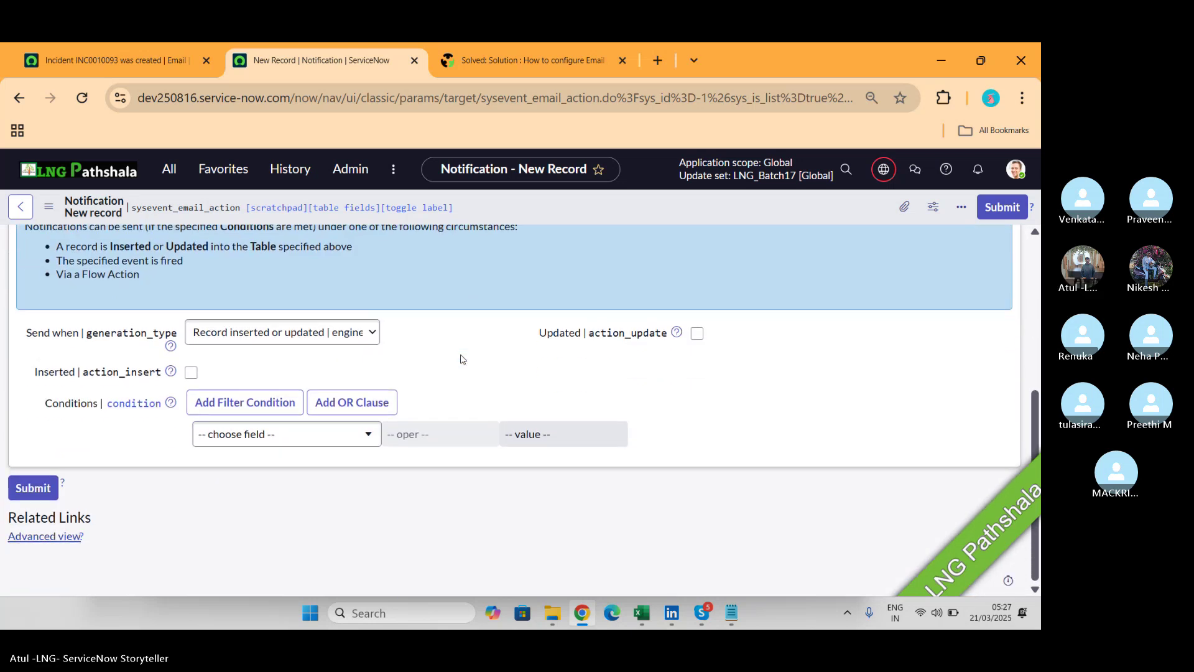
{"action": "left_click", "coordinate": [191, 373]}
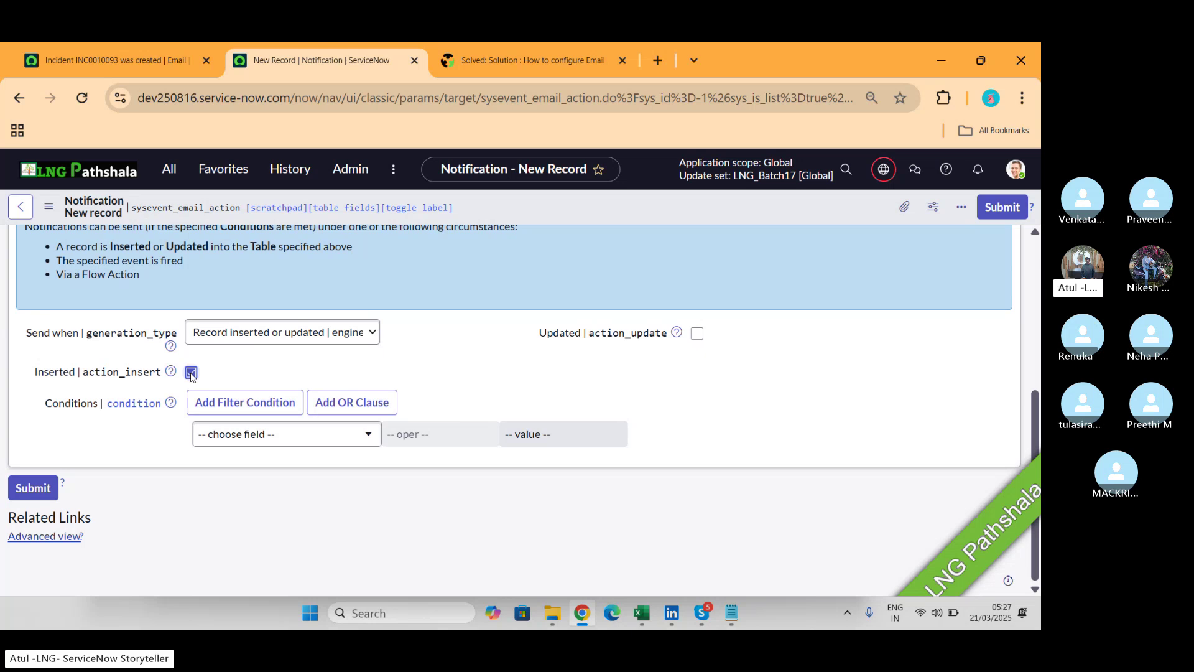
{"action": "left_click", "coordinate": [699, 339]}
{"action": "mouse_move", "coordinate": [678, 336]}
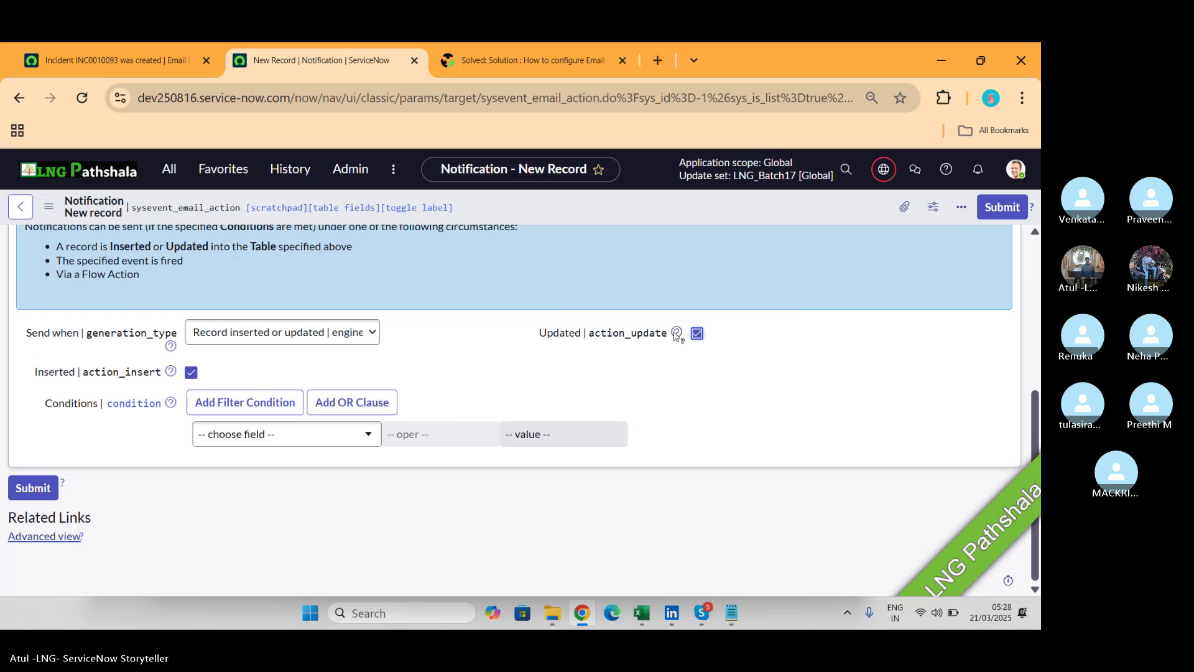
Add the condition Priority is 5 - Planning, then switch to the Skype call.
{"action": "left_click", "coordinate": [306, 434]}
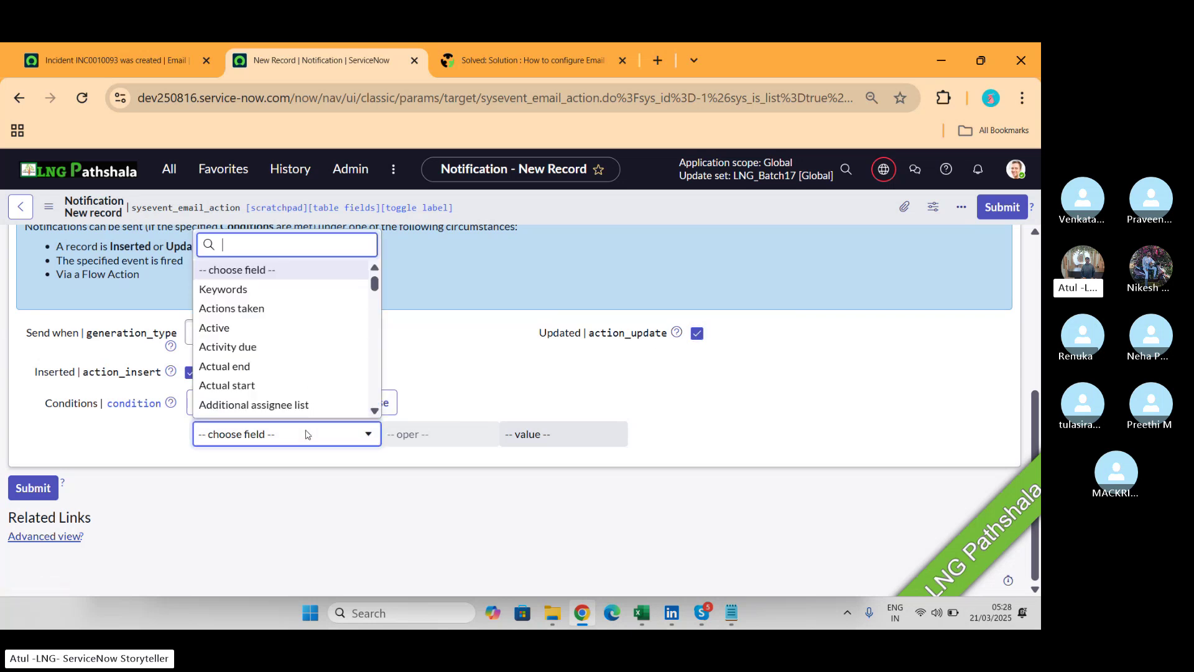
{"action": "type", "text": "pri"}
{"action": "key", "text": "Return"}
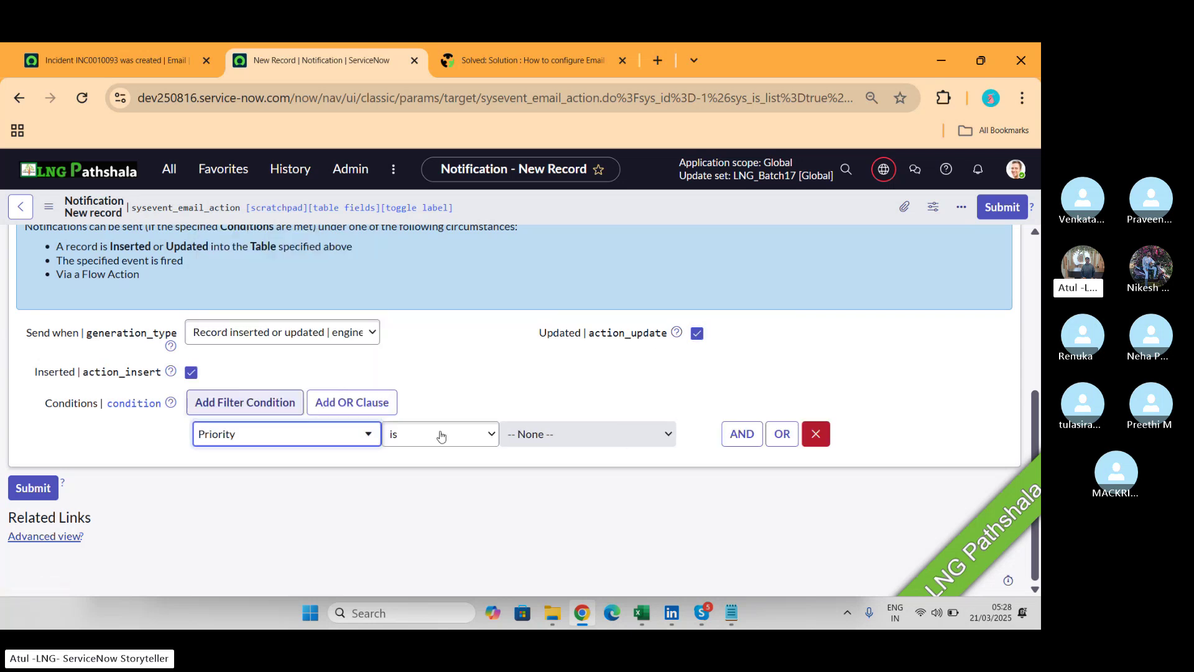
{"action": "left_click", "coordinate": [519, 435]}
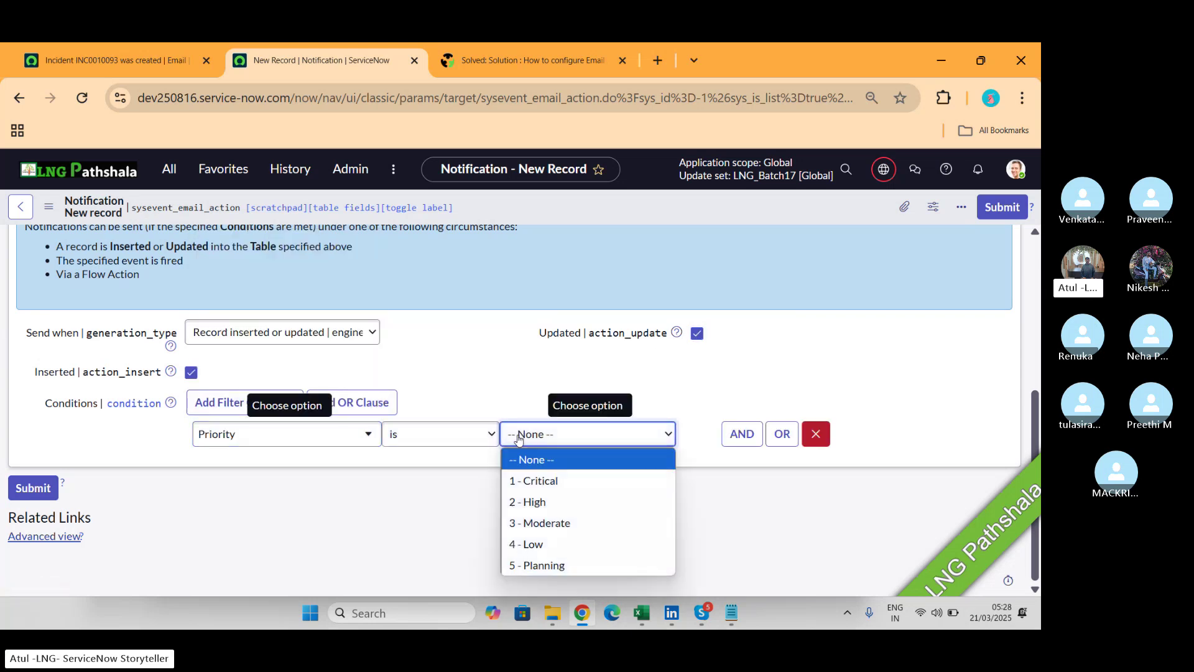
{"action": "left_click", "coordinate": [533, 563]}
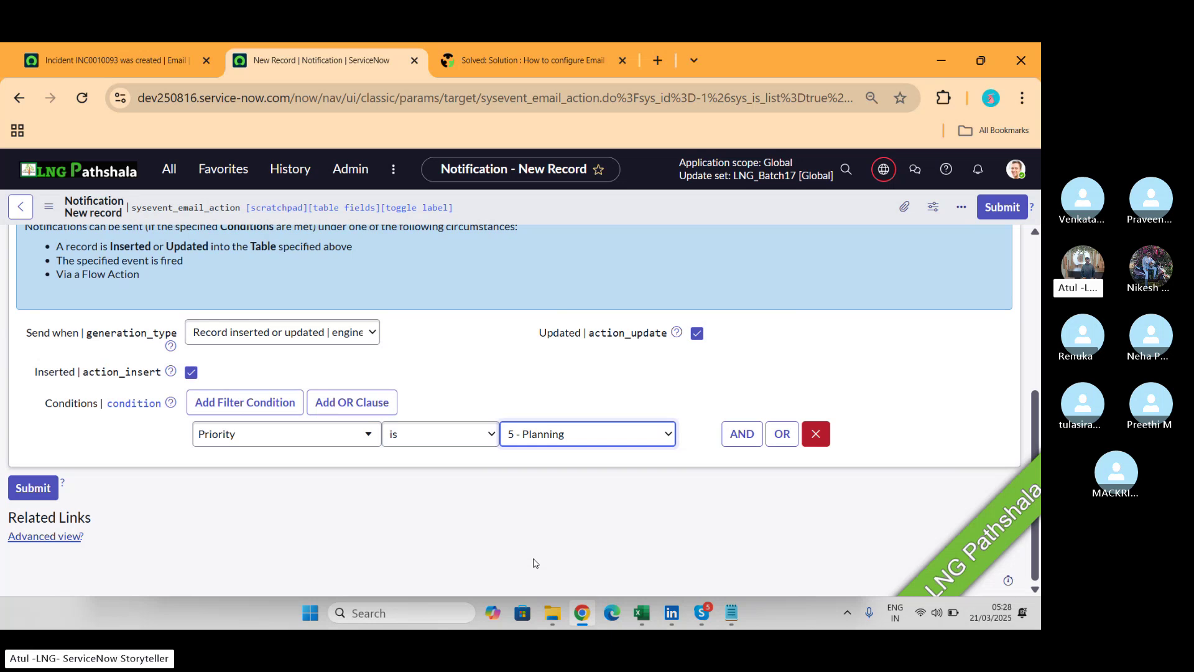
{"action": "key", "text": "alt+Tab"}
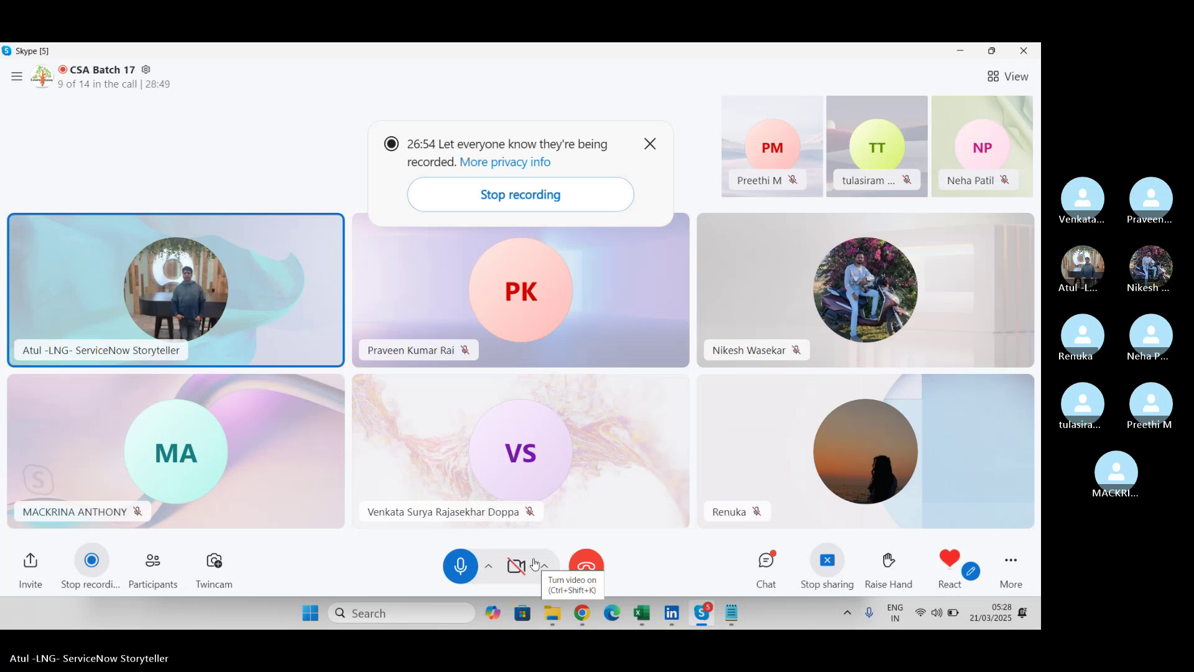
Switch from the Skype call back to the ServiceNow notification form.
{"action": "key", "text": "alt+Tab"}
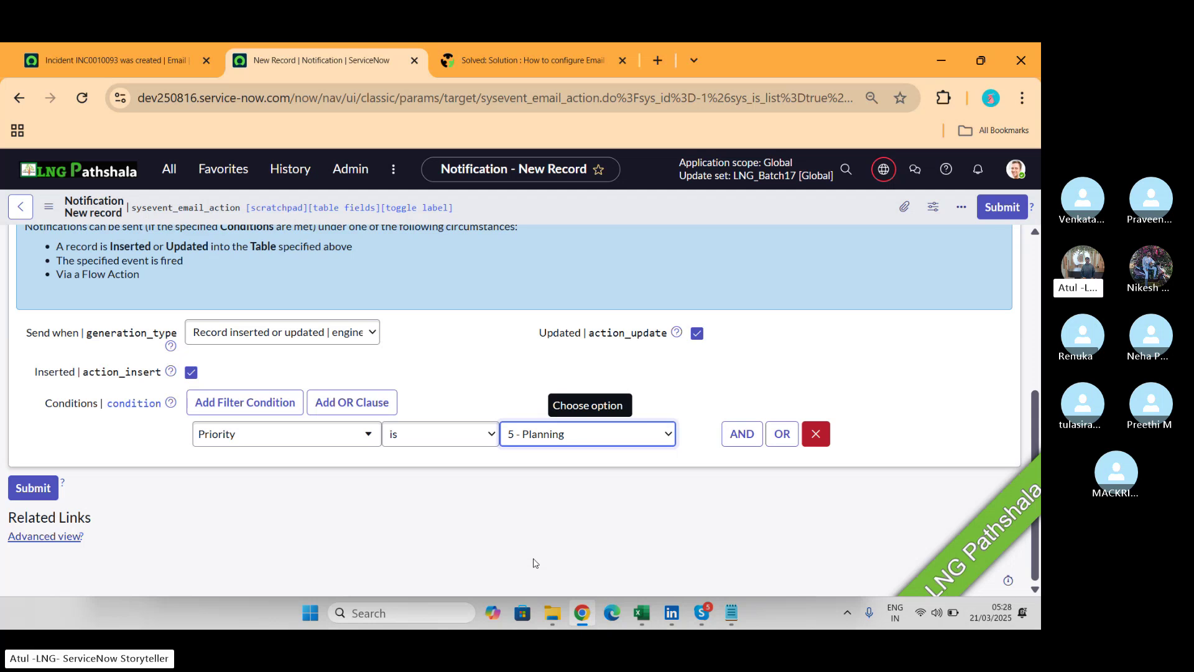
Switch from the ServiceNow notification form to the Skype class call.
{"action": "key", "text": "alt+Tab"}
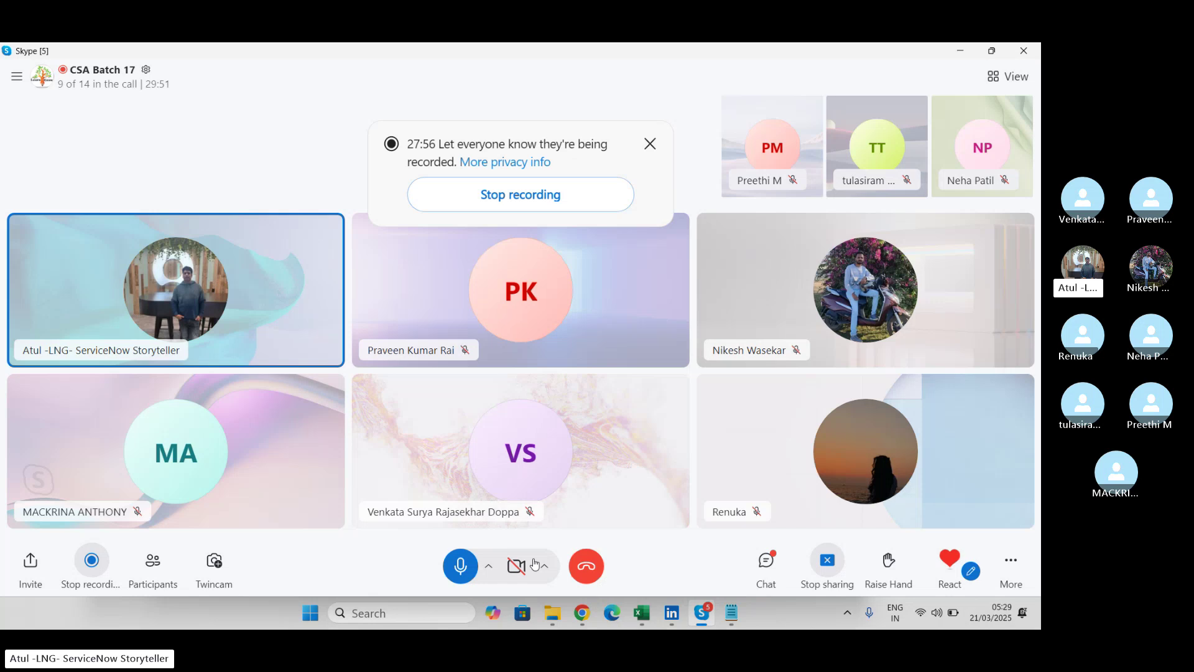
Back on the form, unlock Users/Groups in fields and add Caller as a recipient.
{"action": "key", "text": "alt+Tab"}
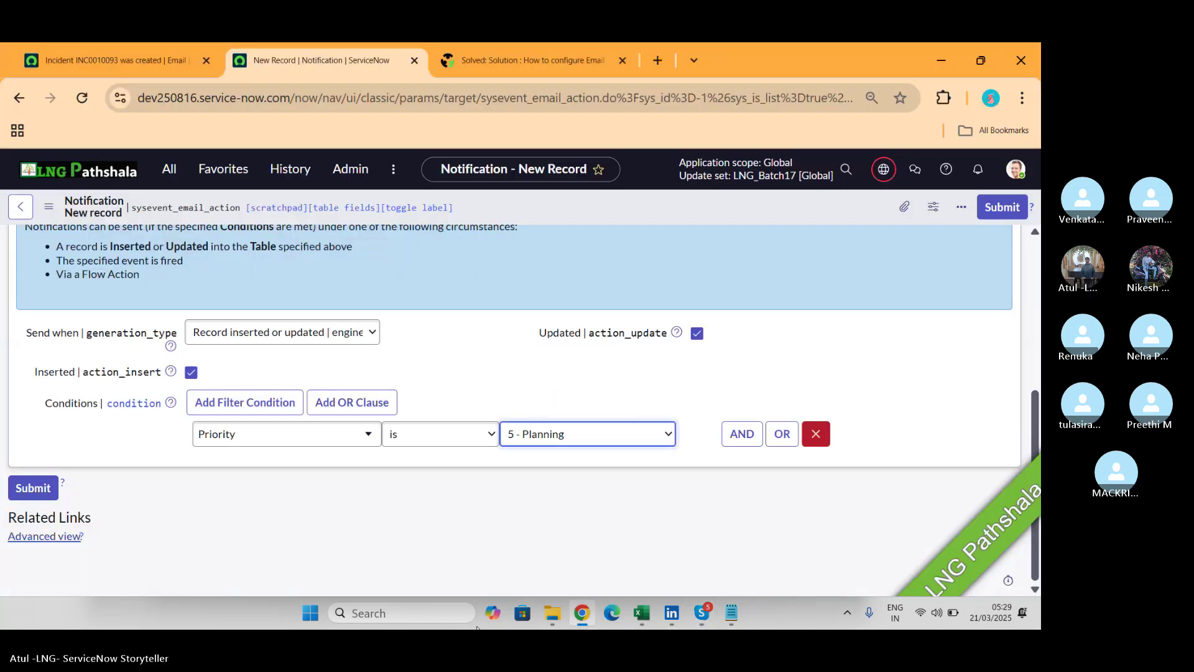
{"action": "scroll", "coordinate": [482, 336], "scroll_direction": "up", "scroll_amount": 1}
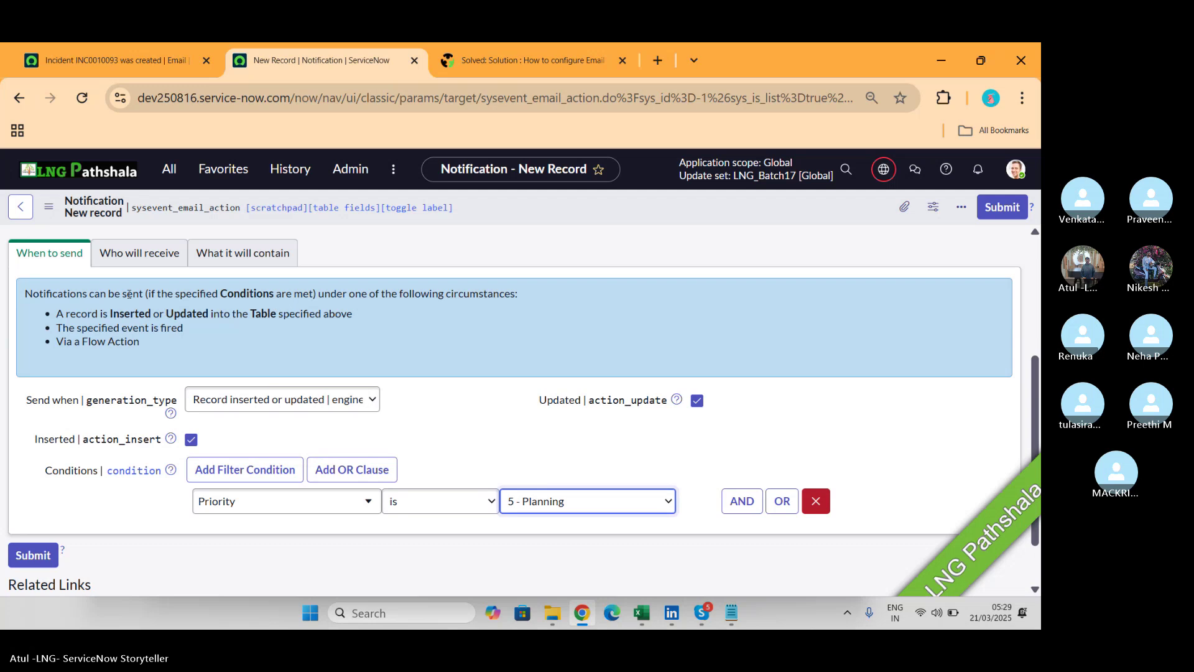
{"action": "left_click", "coordinate": [139, 253]}
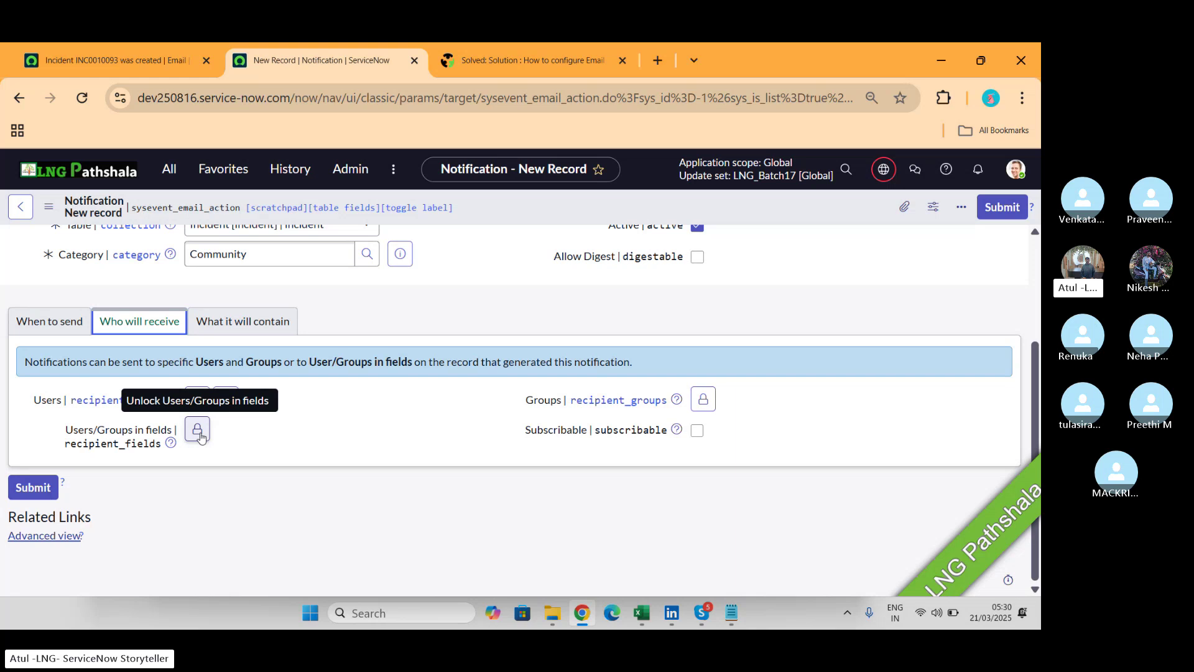
{"action": "left_click", "coordinate": [198, 431]}
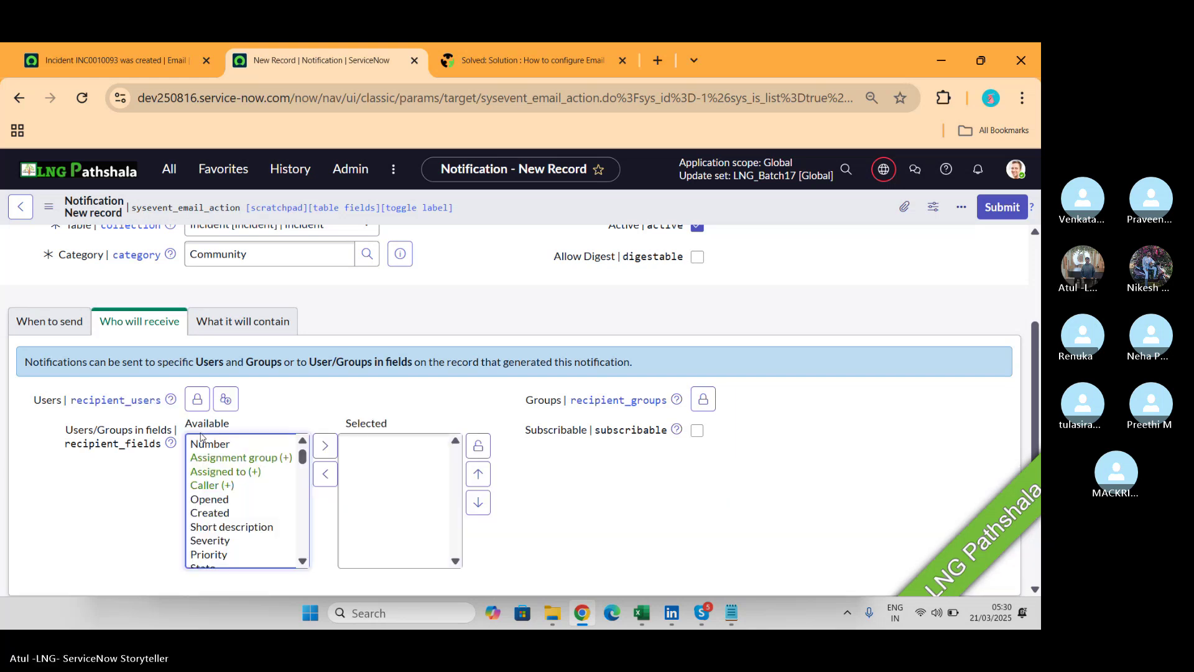
{"action": "scroll", "coordinate": [211, 373], "scroll_direction": "up", "scroll_amount": 1}
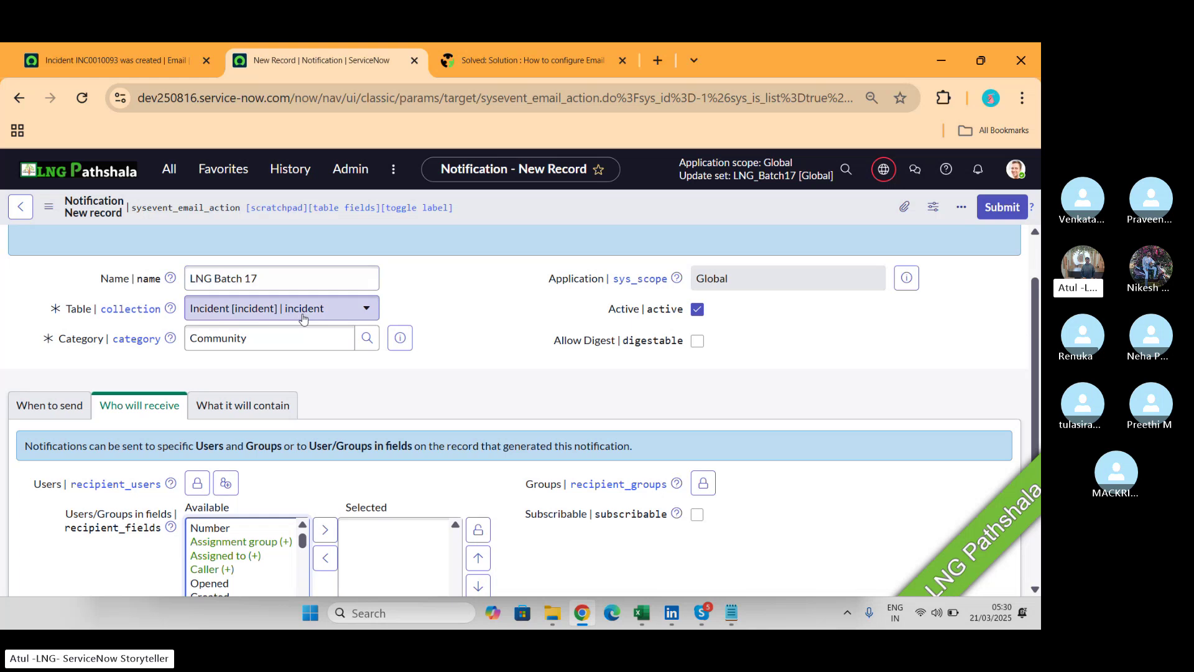
{"action": "scroll", "coordinate": [302, 317], "scroll_direction": "down", "scroll_amount": 1}
{"action": "left_click", "coordinate": [221, 479]}
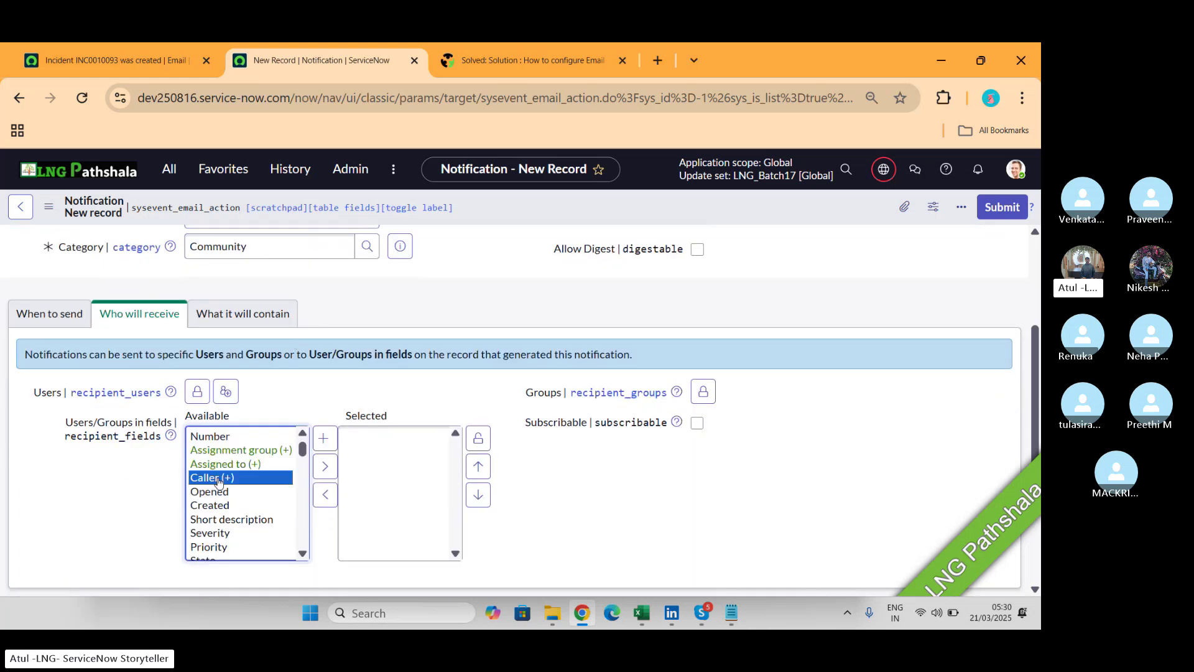
{"action": "left_click", "coordinate": [326, 466]}
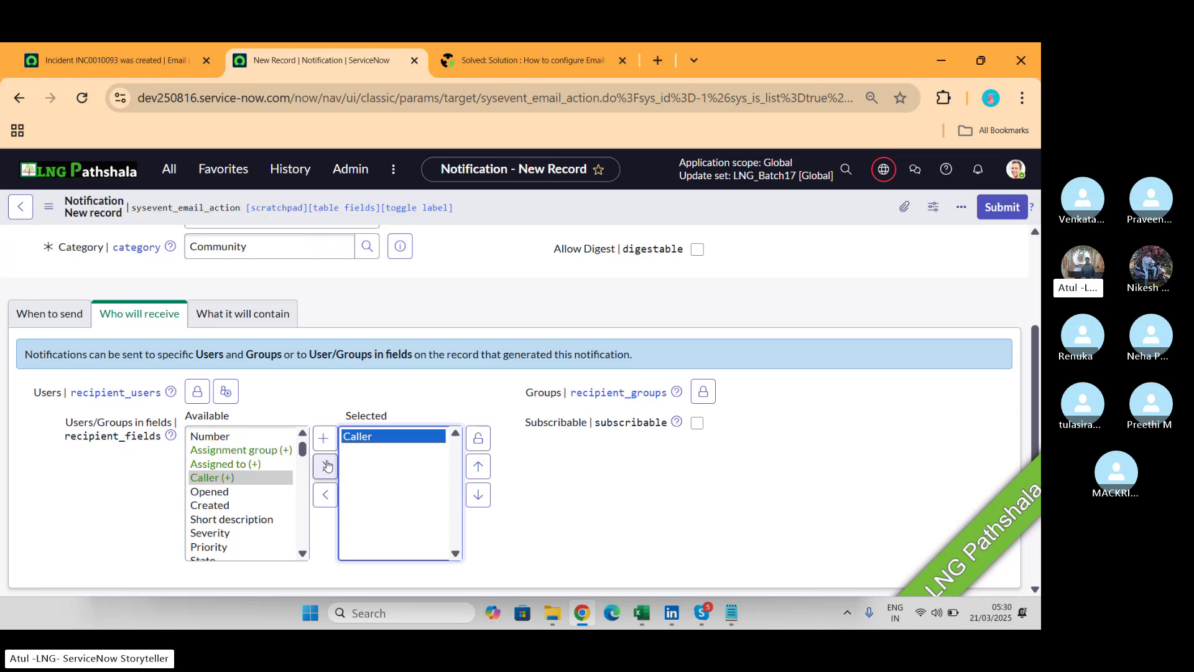
Add the caller's Manager (Caller.Manager) to the selected recipient fields.
{"action": "left_click", "coordinate": [215, 479]}
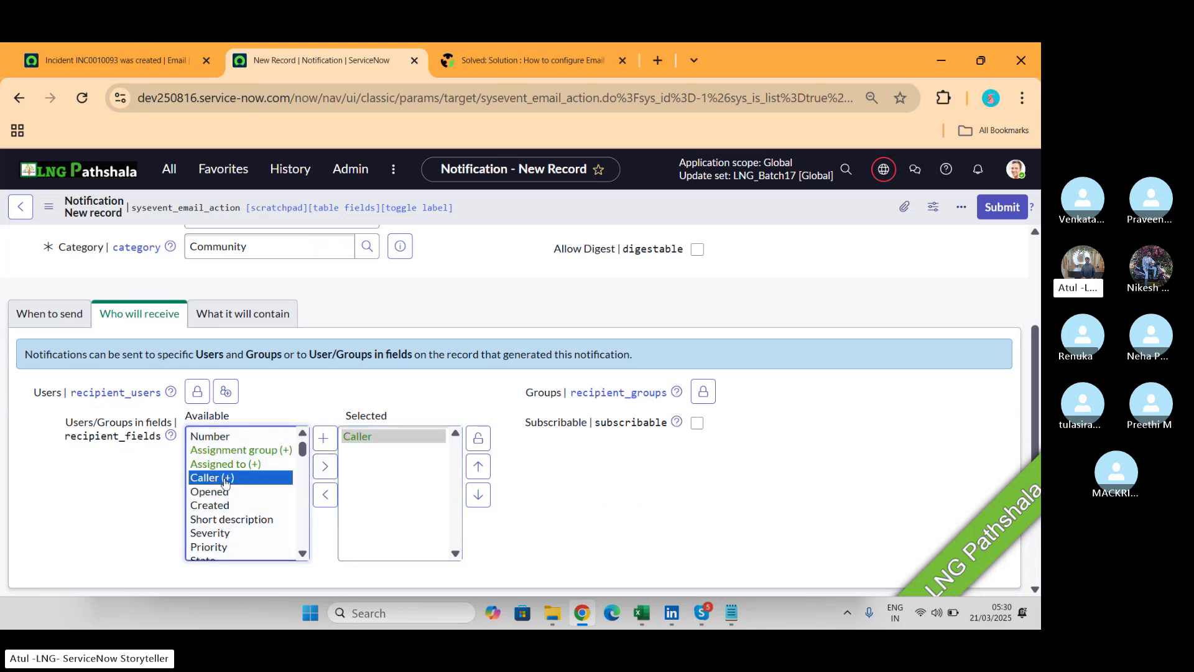
{"action": "left_click", "coordinate": [323, 439]}
{"action": "left_click", "coordinate": [211, 478]}
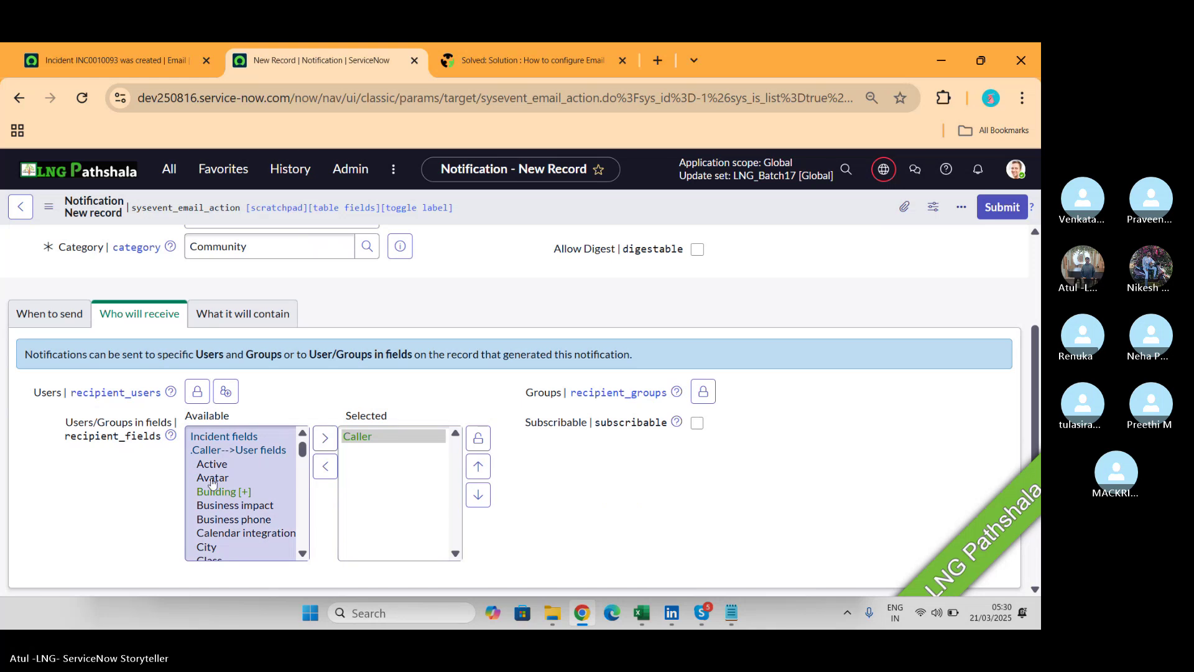
{"action": "key", "text": "m"}
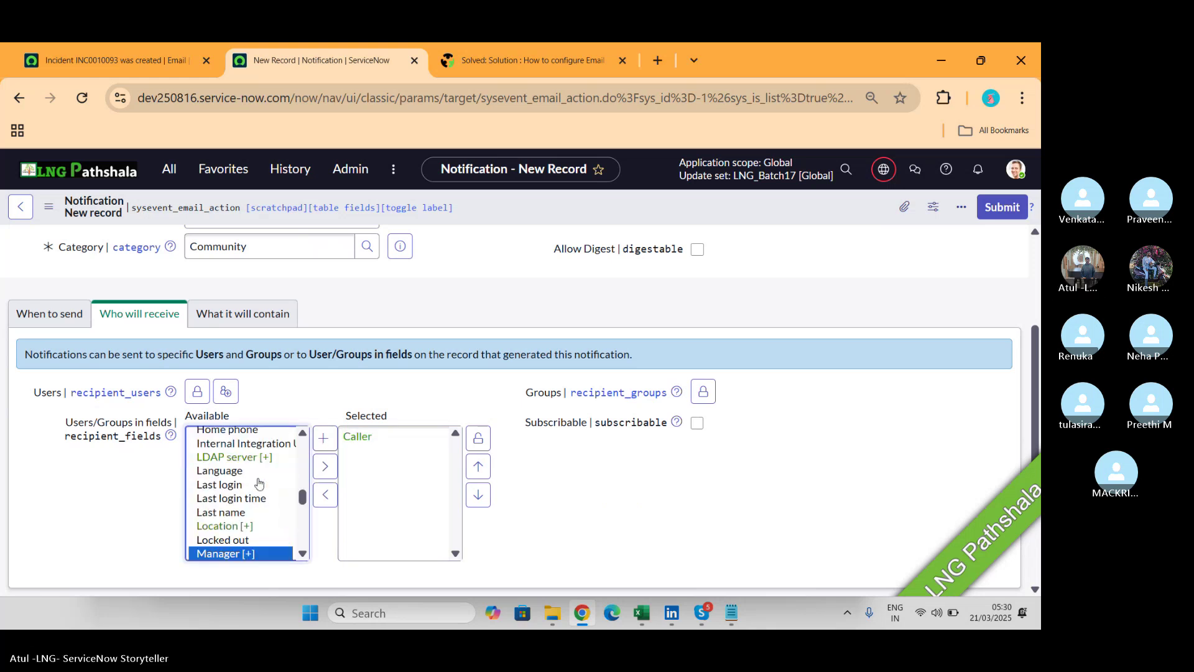
{"action": "left_click", "coordinate": [325, 467]}
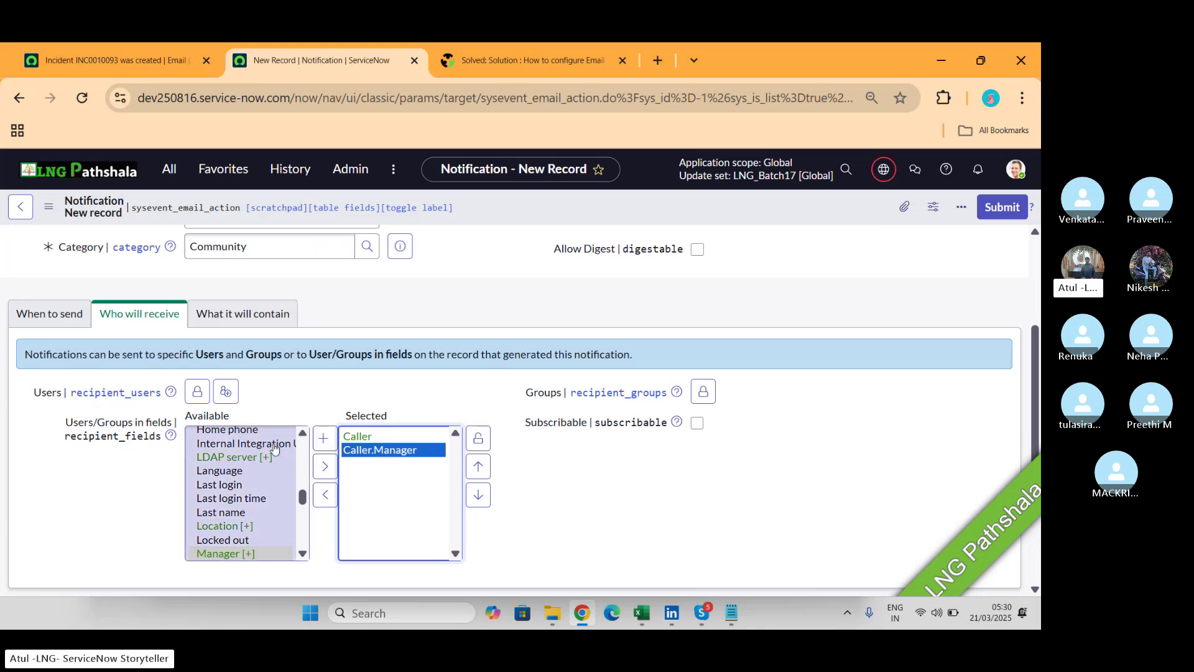
Add Assigned to as a recipient field and lock the Users/Groups in fields list.
{"action": "left_click", "coordinate": [302, 453]}
{"action": "left_click", "coordinate": [301, 453]}
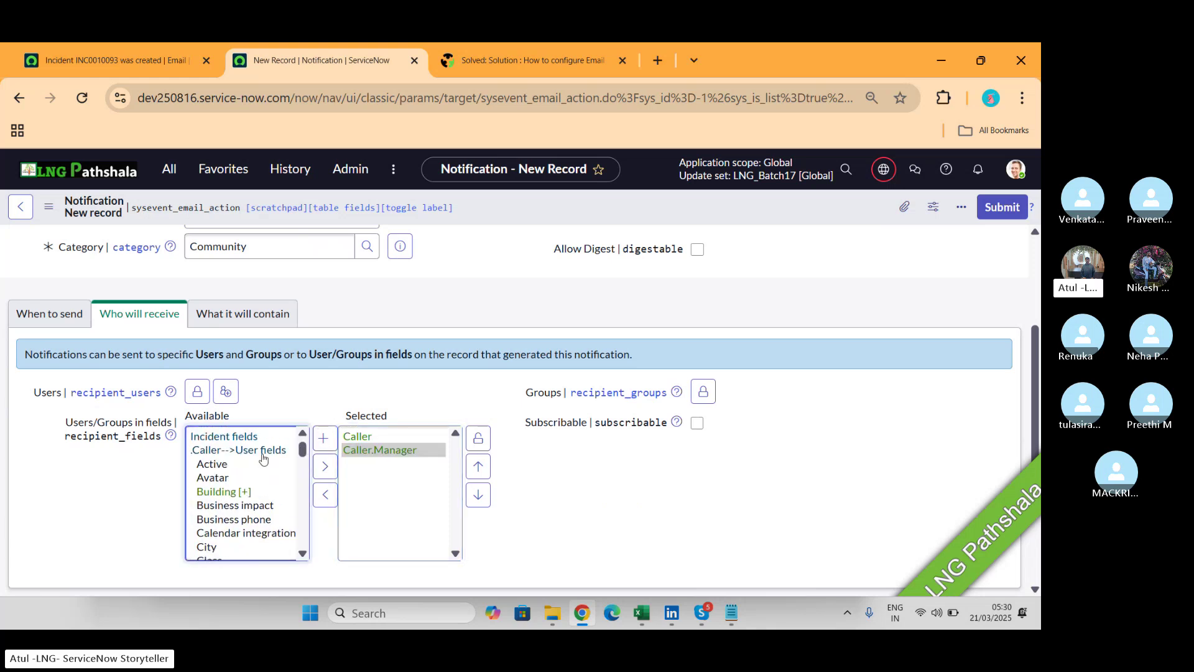
{"action": "left_click", "coordinate": [262, 455]}
{"action": "left_click", "coordinate": [240, 441]}
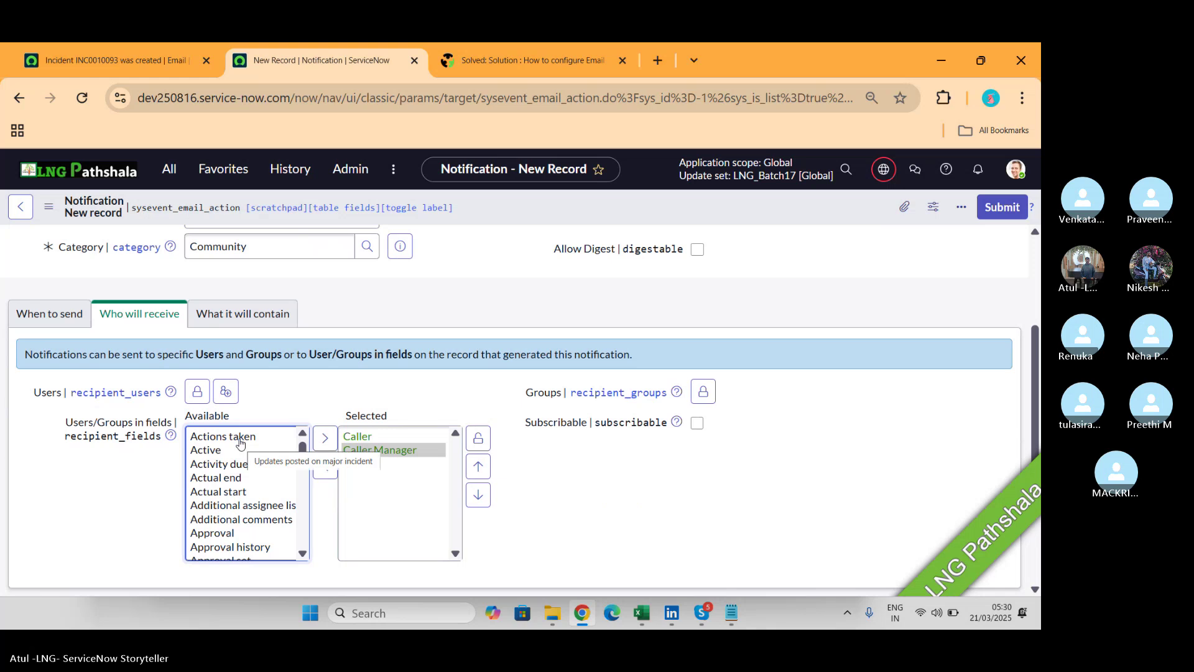
{"action": "left_click", "coordinate": [241, 441]}
{"action": "key", "text": "Down"}
{"action": "key", "text": "Down"}
{"action": "key", "text": "Down"}
{"action": "key", "text": "Down"}
{"action": "key", "text": "Down"}
{"action": "key", "text": "Down"}
{"action": "key", "text": "Down"}
{"action": "key", "text": "Down"}
{"action": "key", "text": "Down"}
{"action": "key", "text": "Down"}
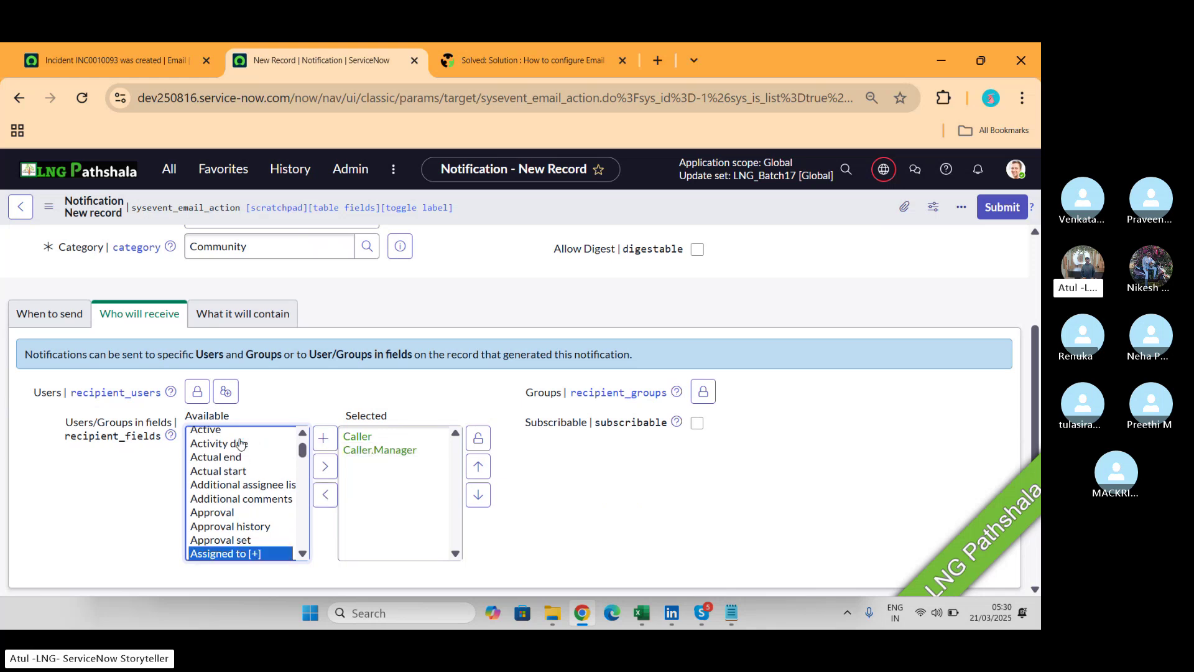
{"action": "left_click", "coordinate": [324, 466]}
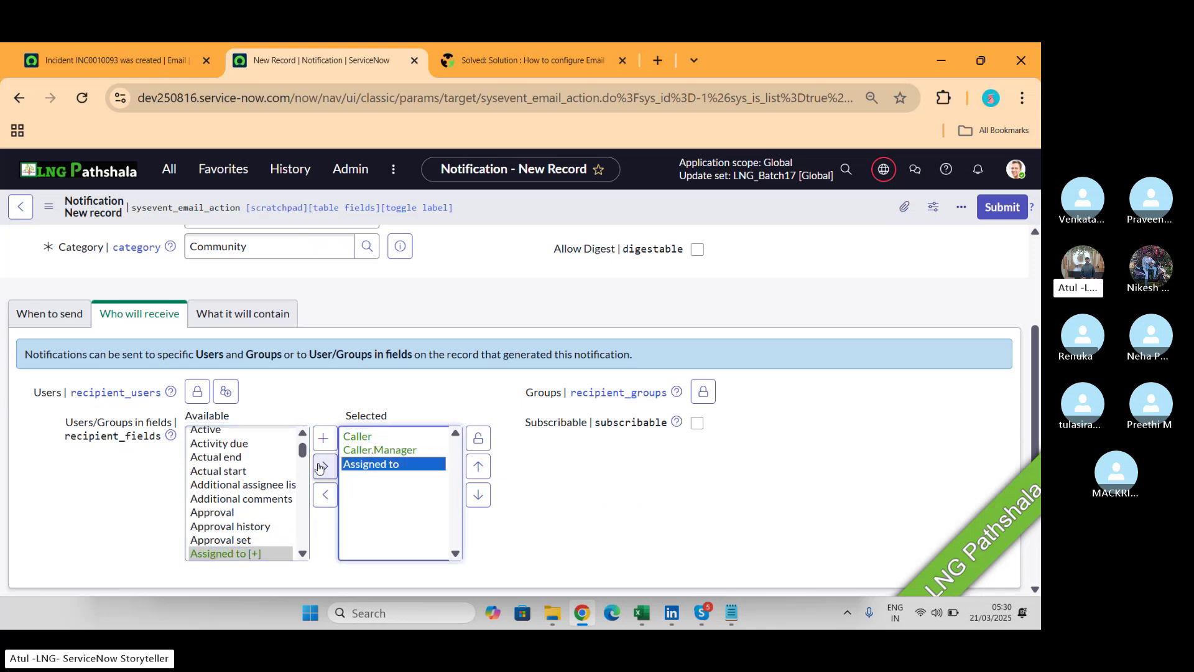
{"action": "left_click", "coordinate": [477, 441]}
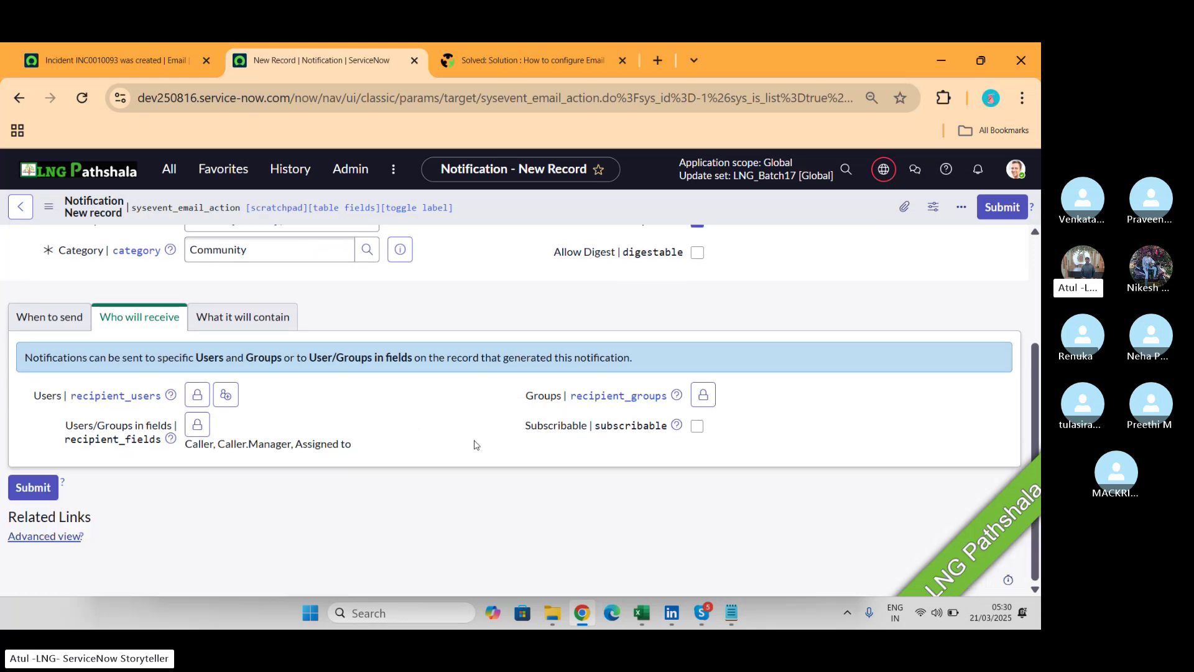
Search 'csa', add the CSA_Batch17 group to the Groups recipients, and lock it.
{"action": "left_click", "coordinate": [703, 395]}
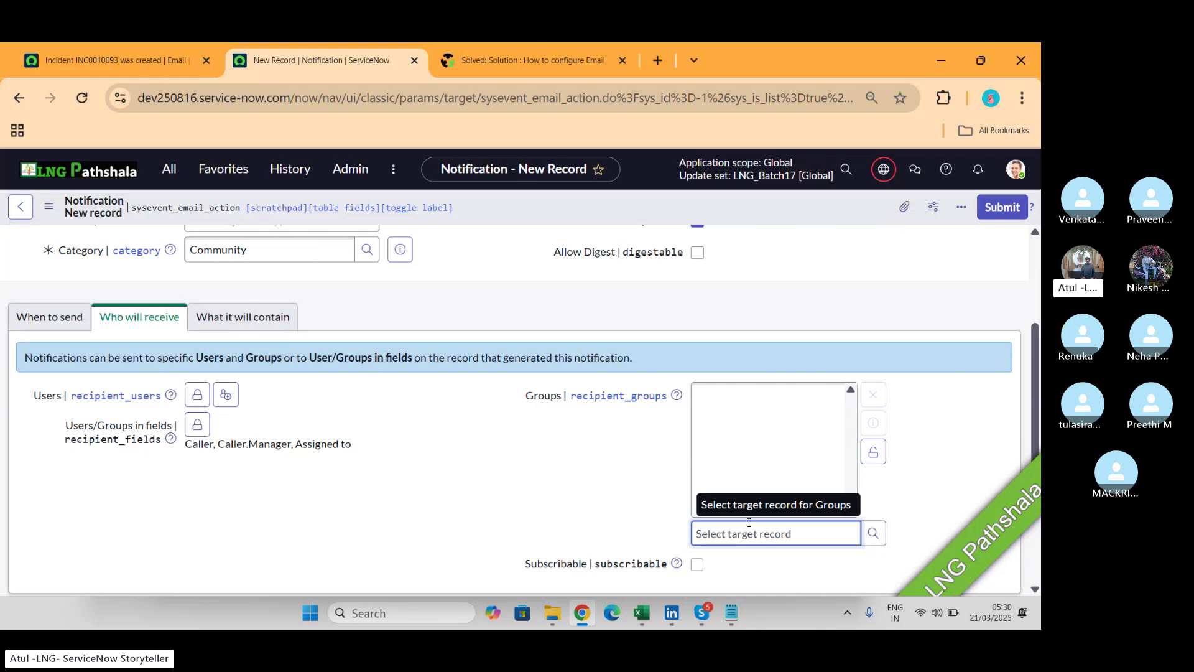
{"action": "type", "text": "s"}
{"action": "key", "text": "BackSpace"}
{"action": "type", "text": "csa"}
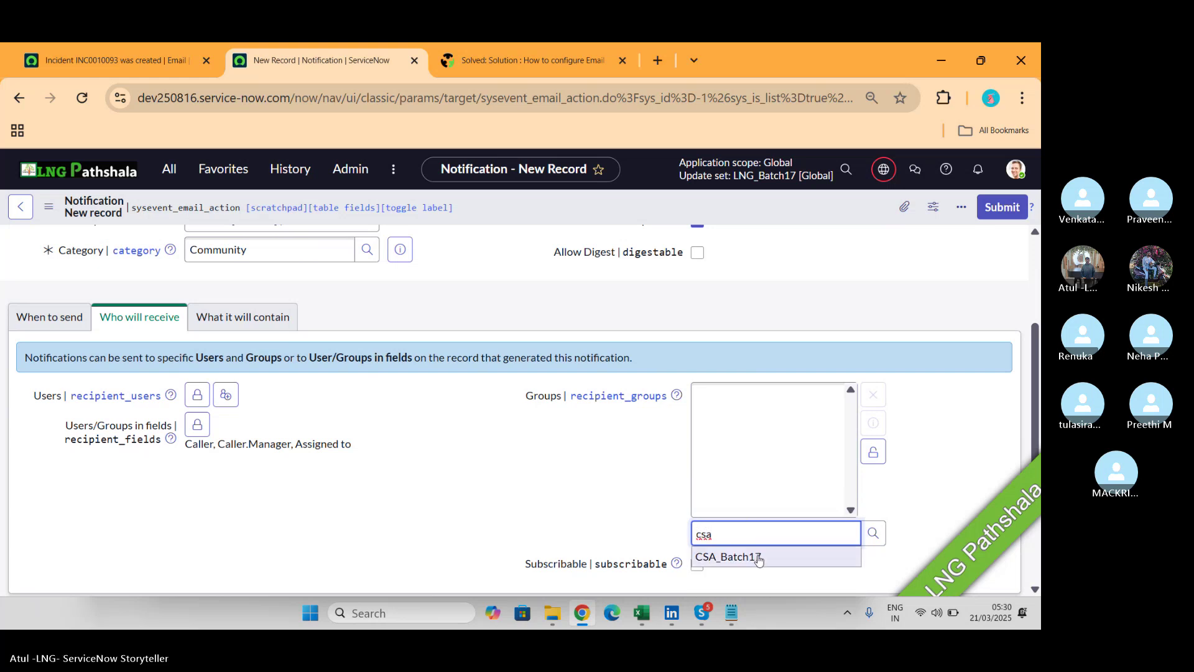
{"action": "left_click", "coordinate": [758, 557]}
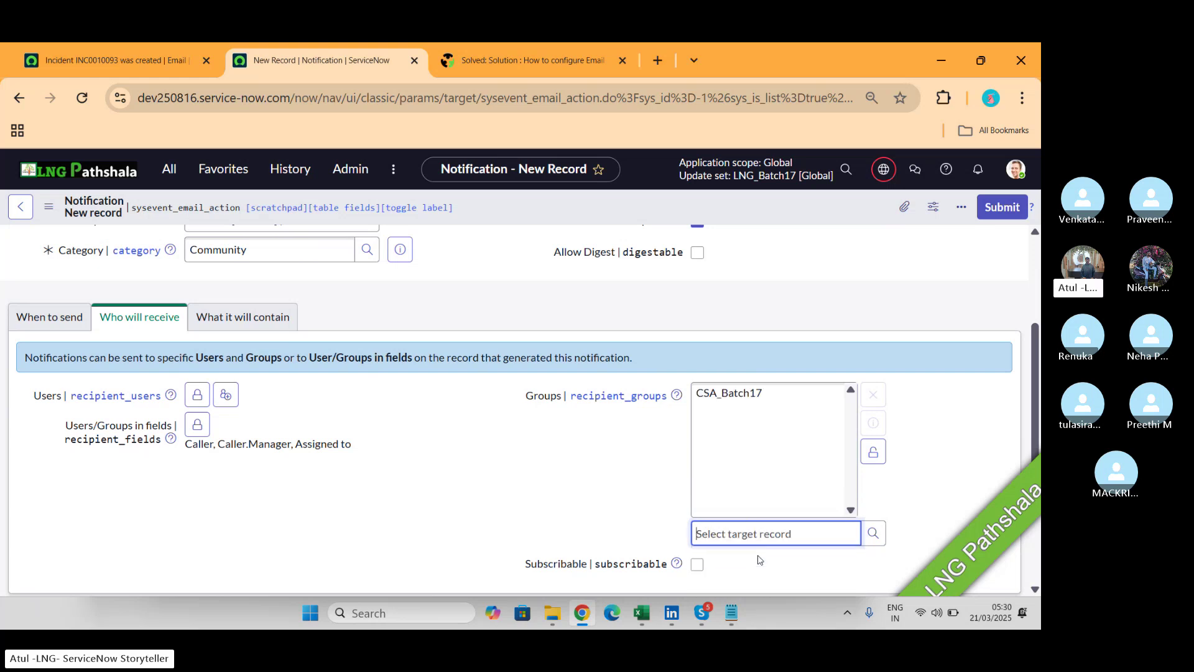
{"action": "left_click", "coordinate": [870, 456]}
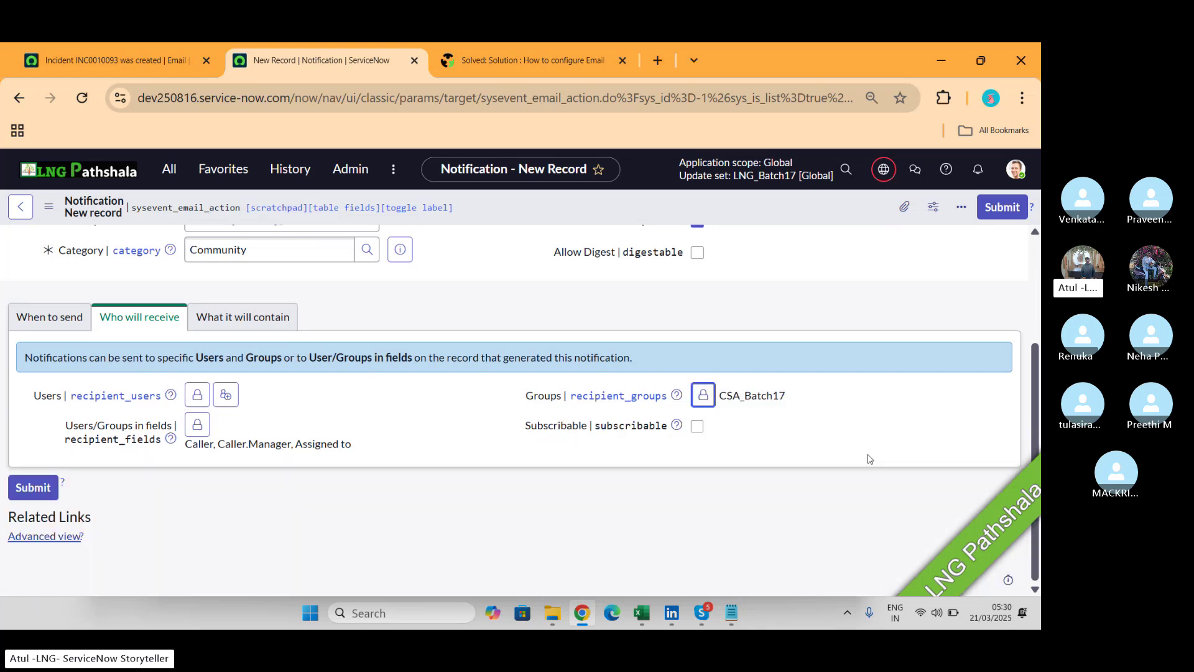
Add Assignment group to Users/Groups in fields, lock it, then switch to the Skype call.
{"action": "left_click", "coordinate": [197, 425]}
{"action": "left_click", "coordinate": [215, 461]}
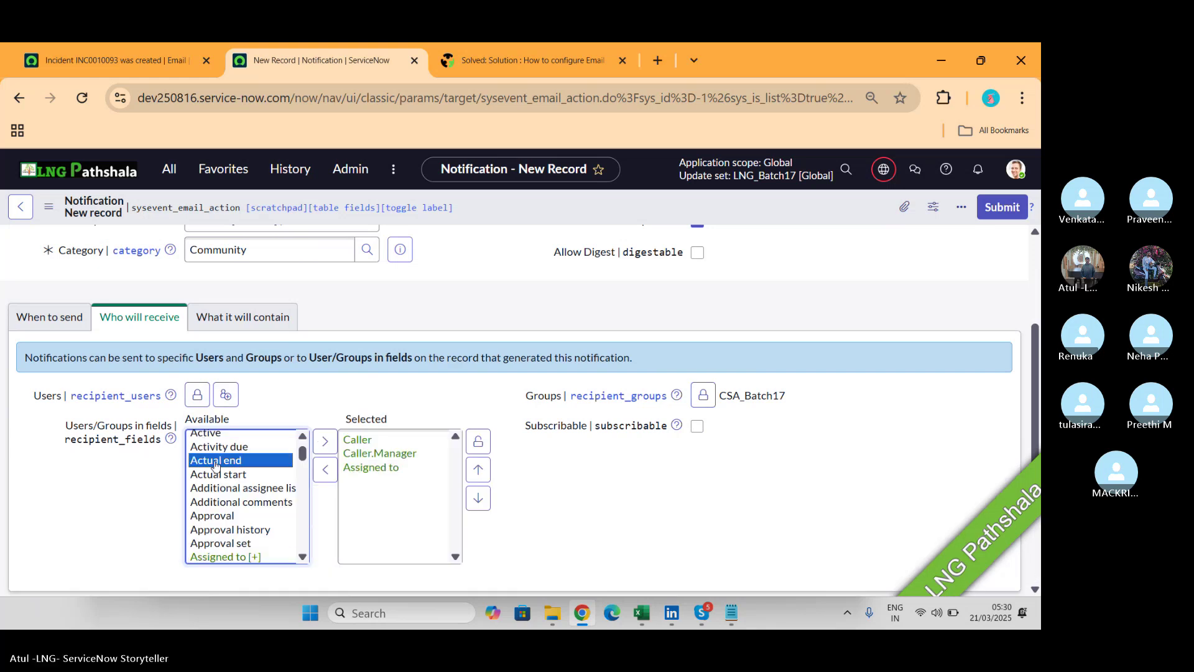
{"action": "key", "text": "Down"}
{"action": "key", "text": "Down"}
{"action": "key", "text": "Down"}
{"action": "key", "text": "Down"}
{"action": "key", "text": "Down"}
{"action": "key", "text": "Down"}
{"action": "key", "text": "Down"}
{"action": "key", "text": "Down"}
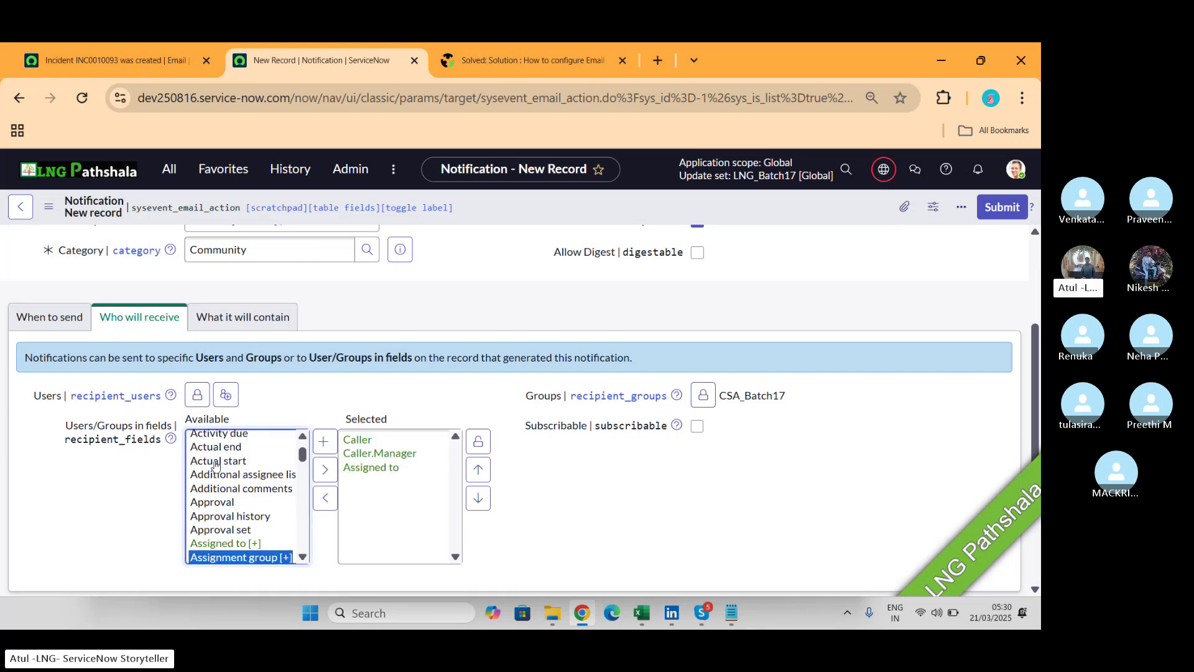
{"action": "left_click", "coordinate": [333, 468]}
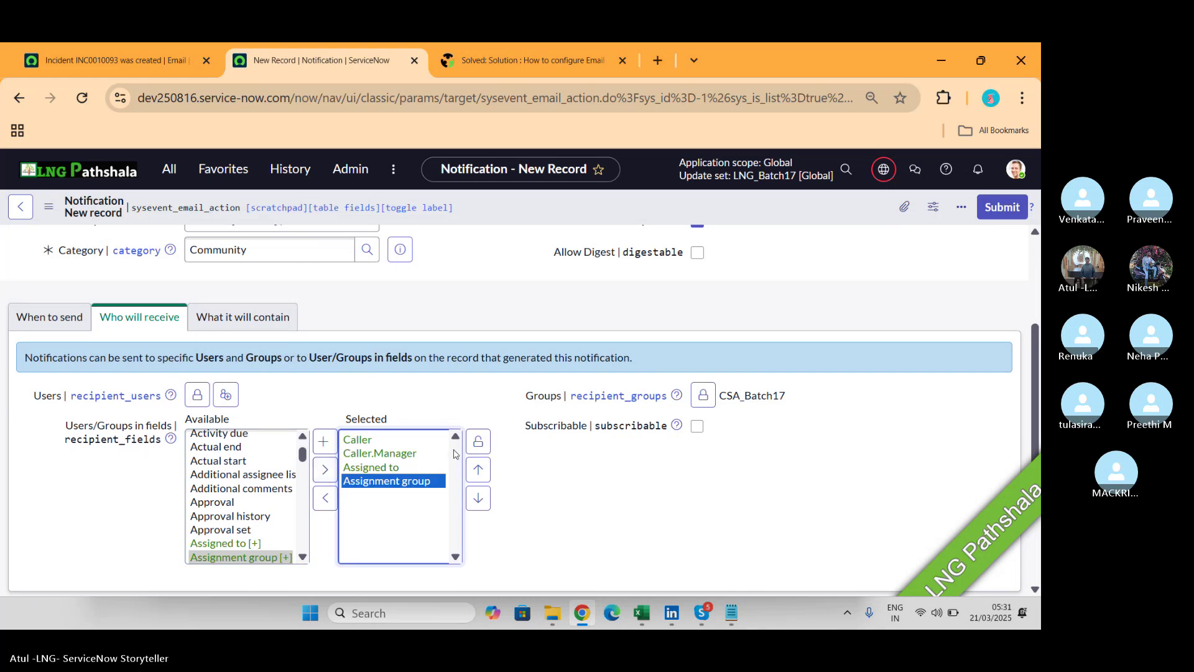
{"action": "left_click", "coordinate": [478, 443]}
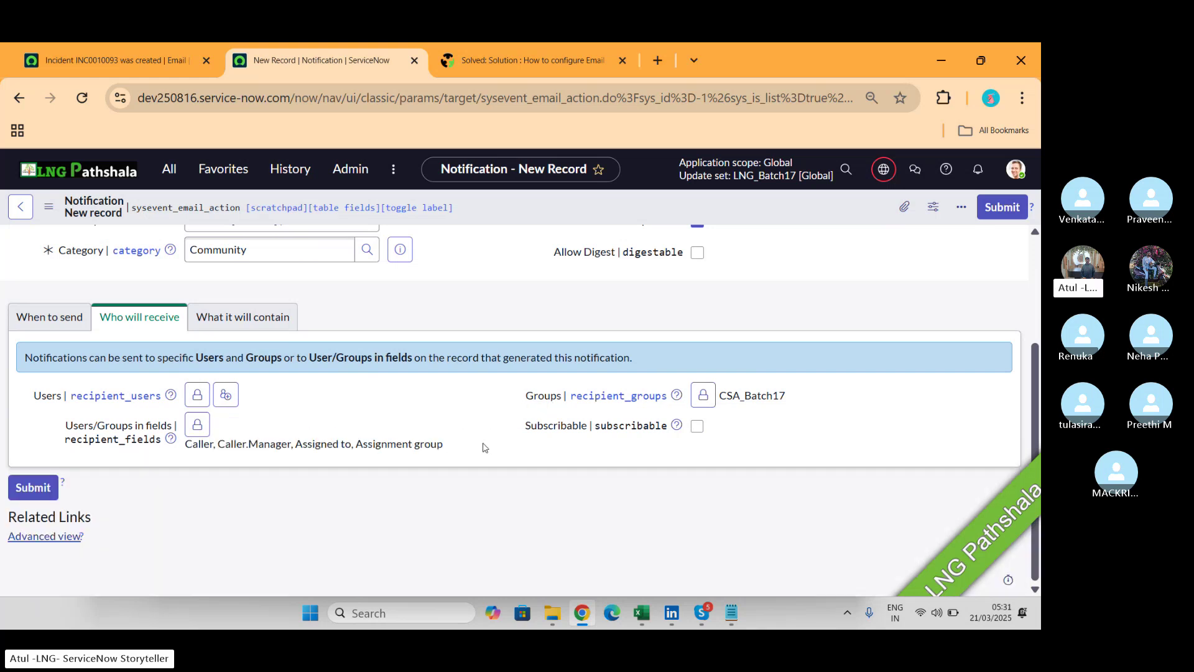
{"action": "key", "text": "alt+Tab"}
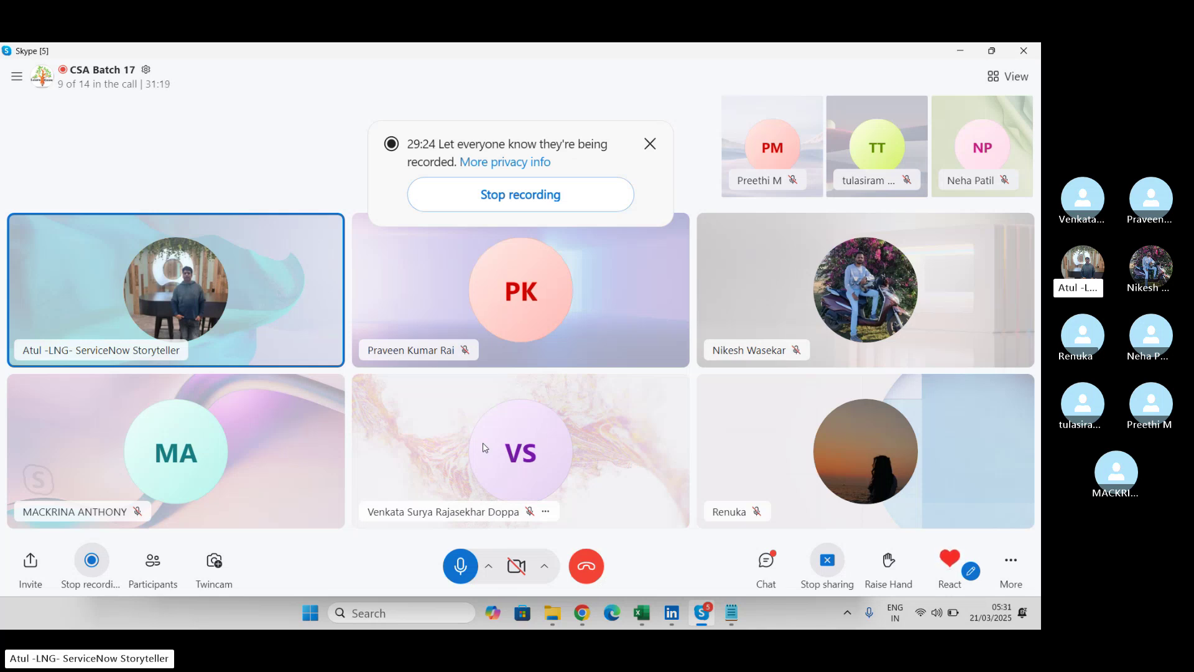
Back in the notification, add two batch users to the Users recipients via lookup.
{"action": "key", "text": "alt+Tab"}
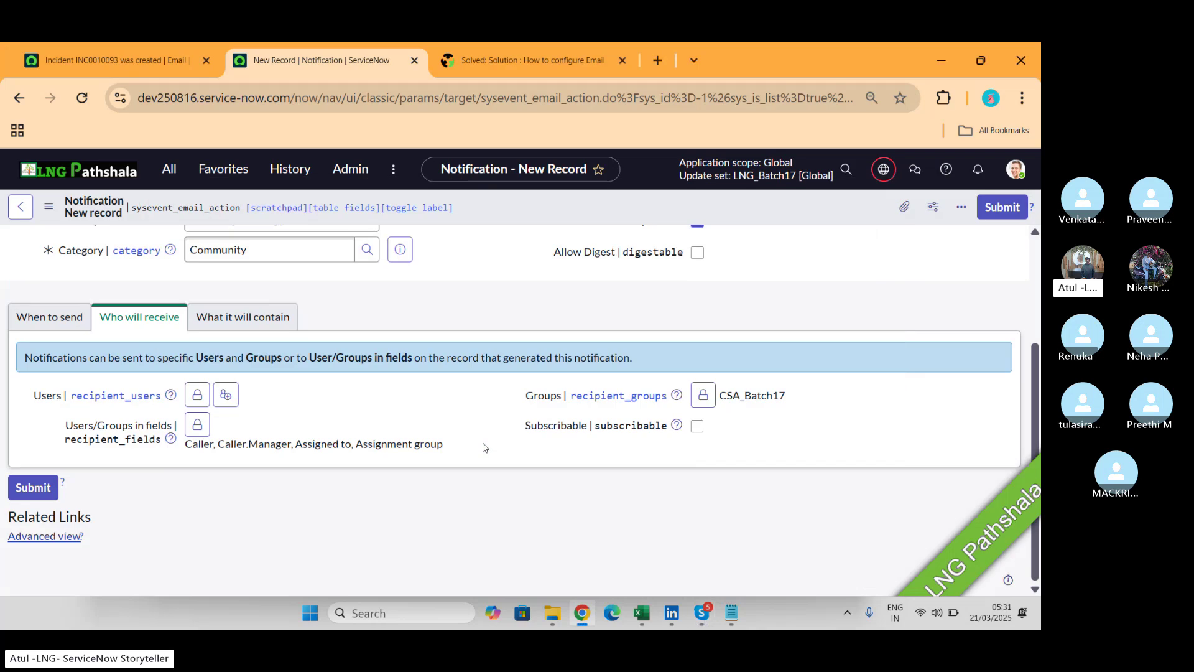
{"action": "left_click", "coordinate": [197, 395]}
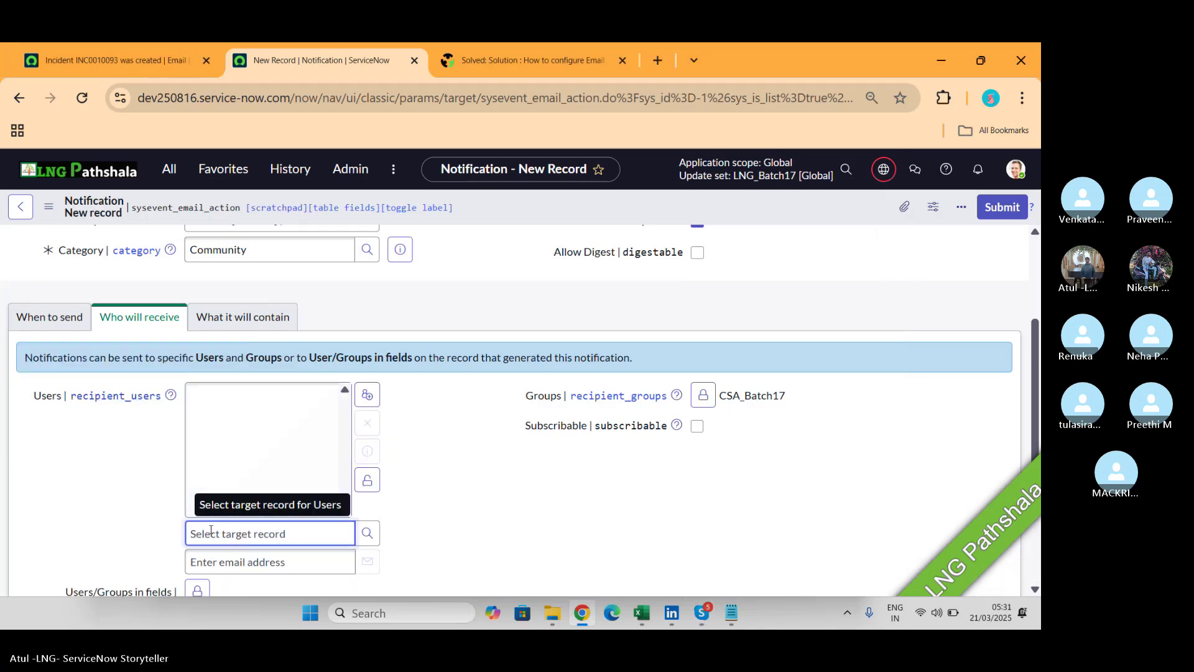
{"action": "type", "text": "nike"}
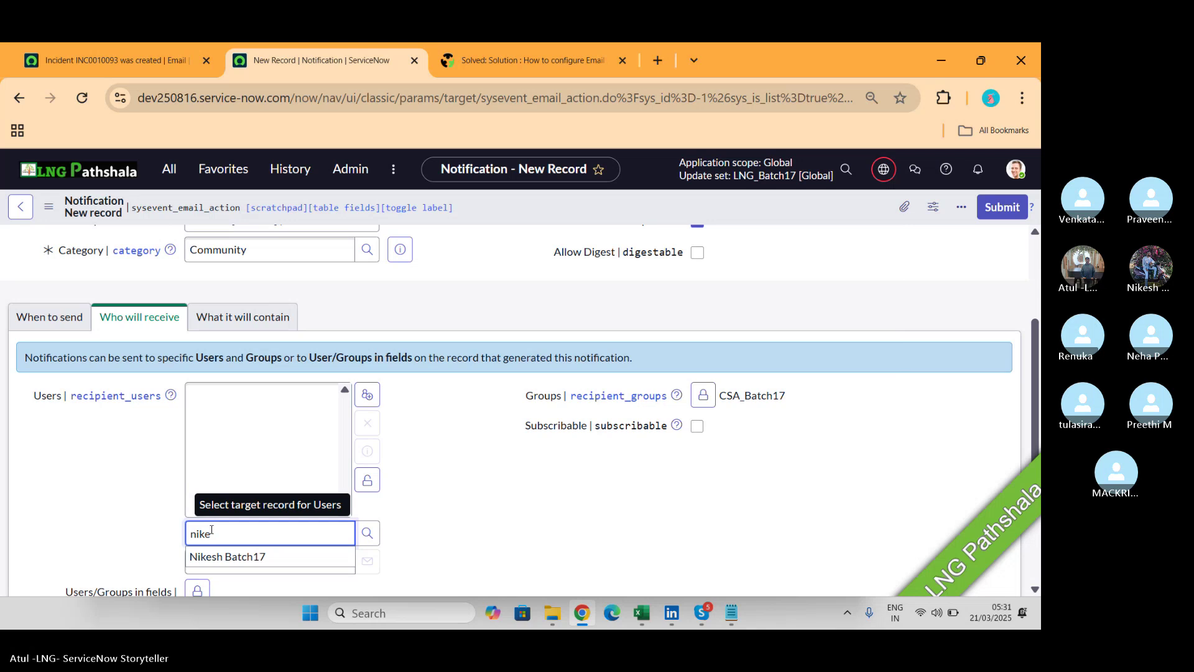
{"action": "left_click", "coordinate": [225, 557]}
{"action": "type", "text": "prave"}
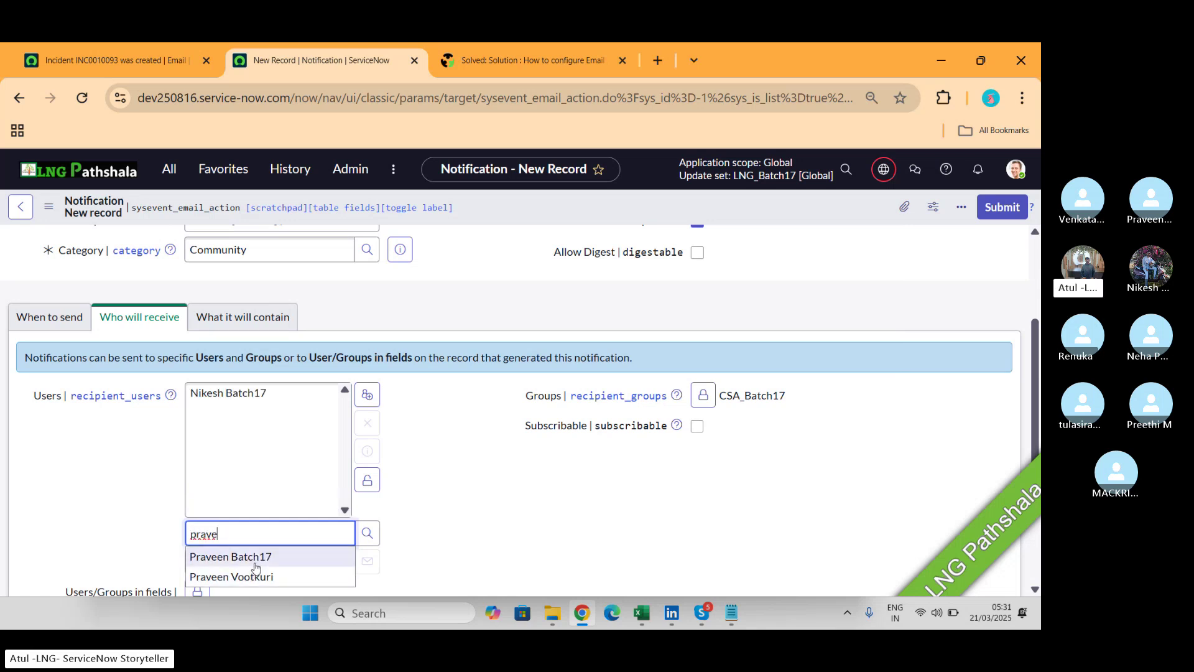
{"action": "left_click", "coordinate": [254, 556]}
Enter an external recipient's Gmail address in the Enter email address field.
{"action": "left_click", "coordinate": [256, 563]}
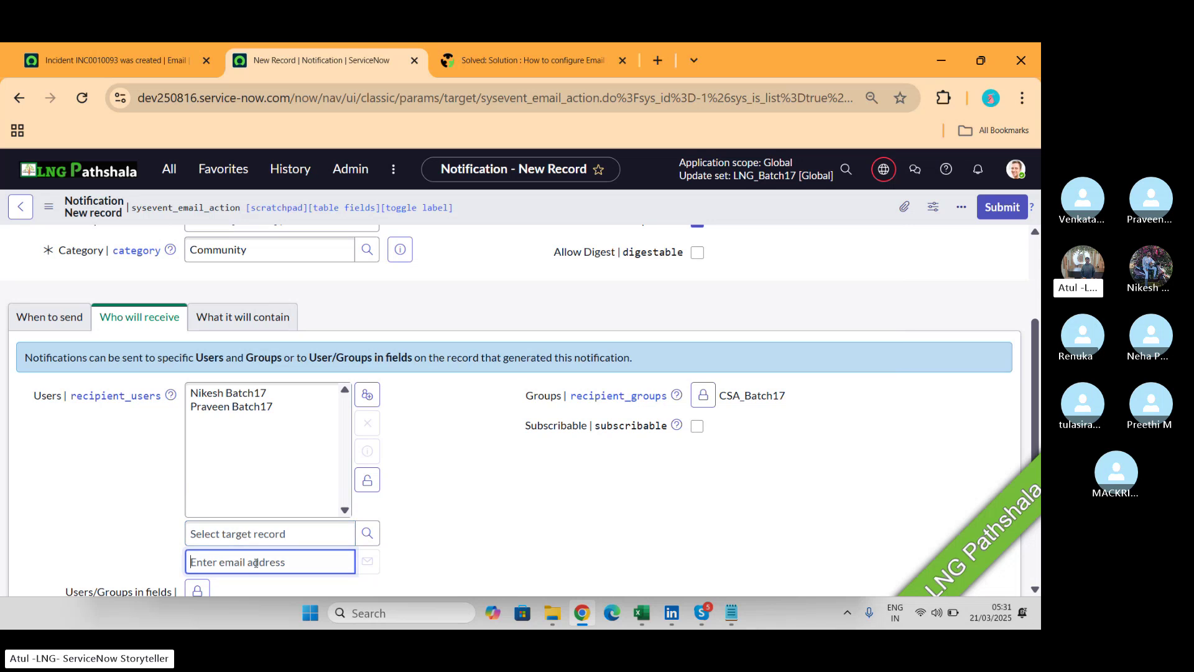
{"action": "type", "text": "neha"}
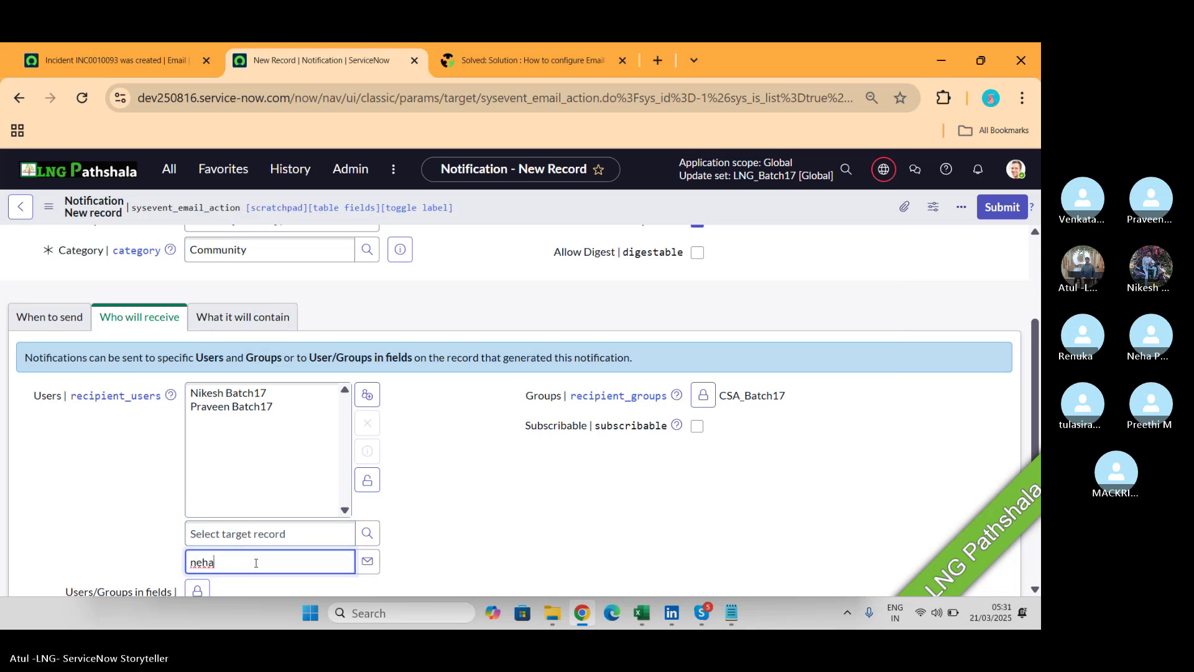
{"action": "scroll", "coordinate": [256, 563], "scroll_direction": "down", "scroll_amount": 1}
{"action": "key", "text": "BackSpace"}
{"action": "key", "text": "BackSpace"}
{"action": "key", "text": "BackSpace"}
{"action": "key", "text": "BackSpace"}
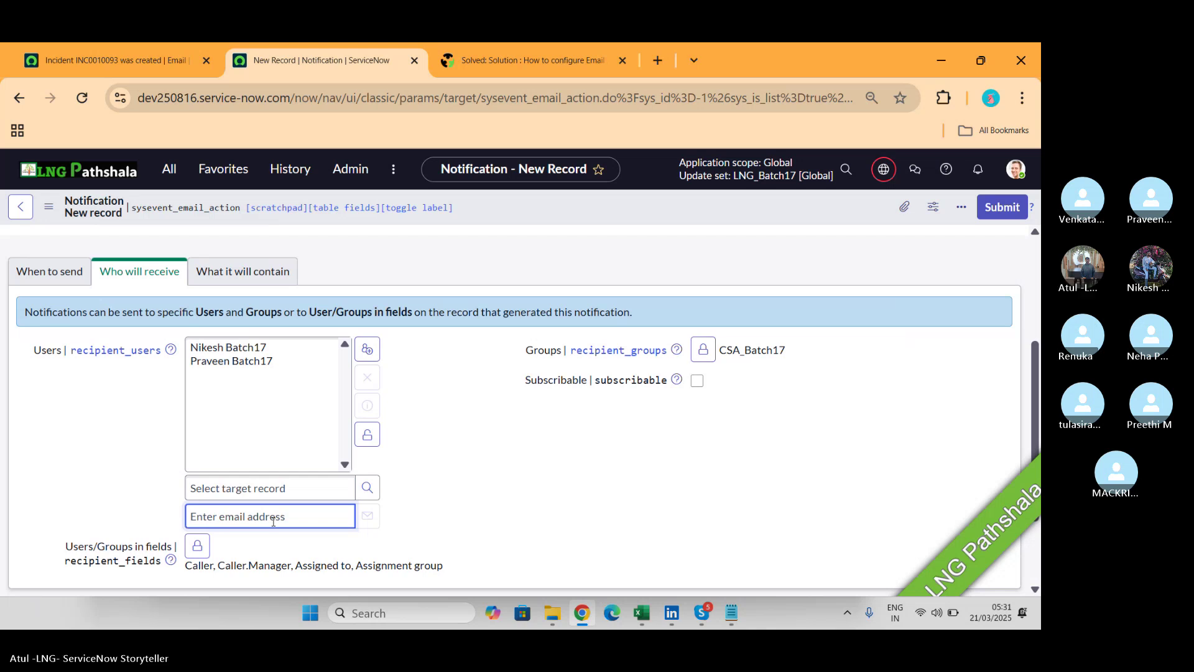
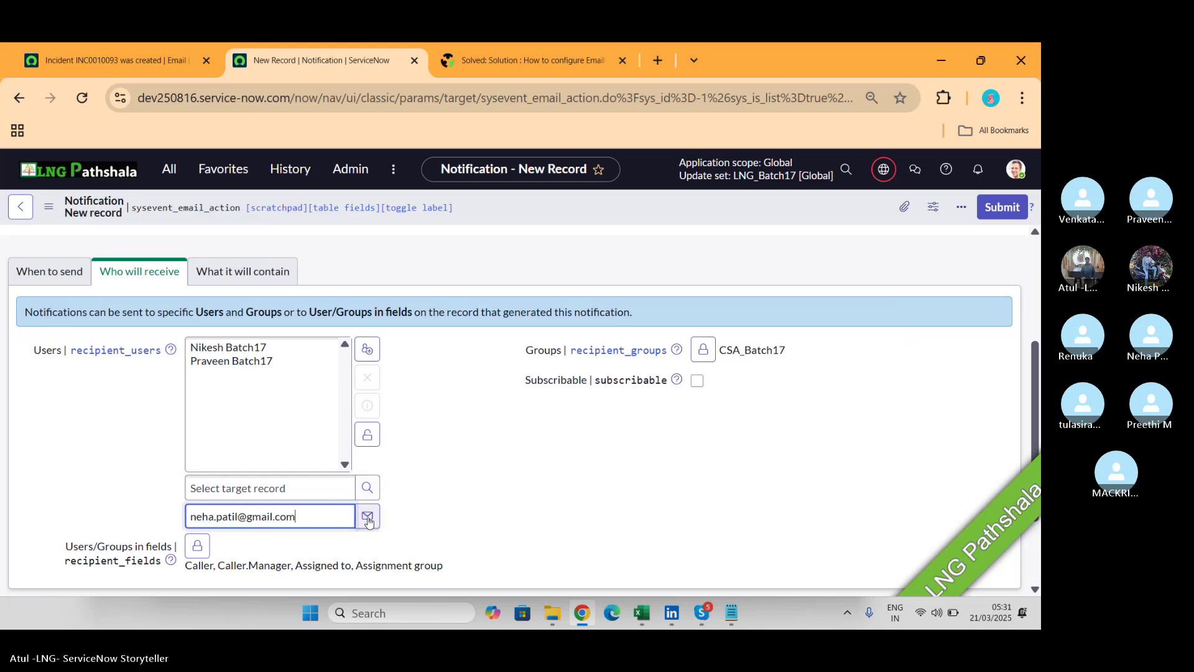
{"action": "left_click", "coordinate": [367, 434]}
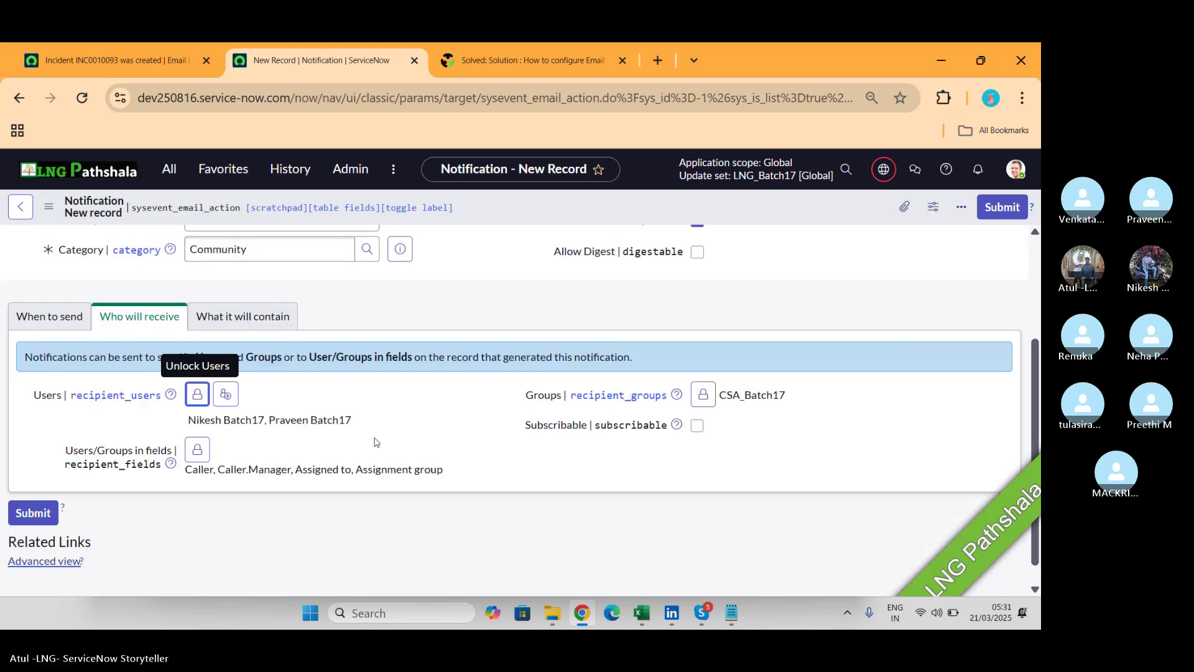
{"action": "left_click", "coordinate": [196, 395]}
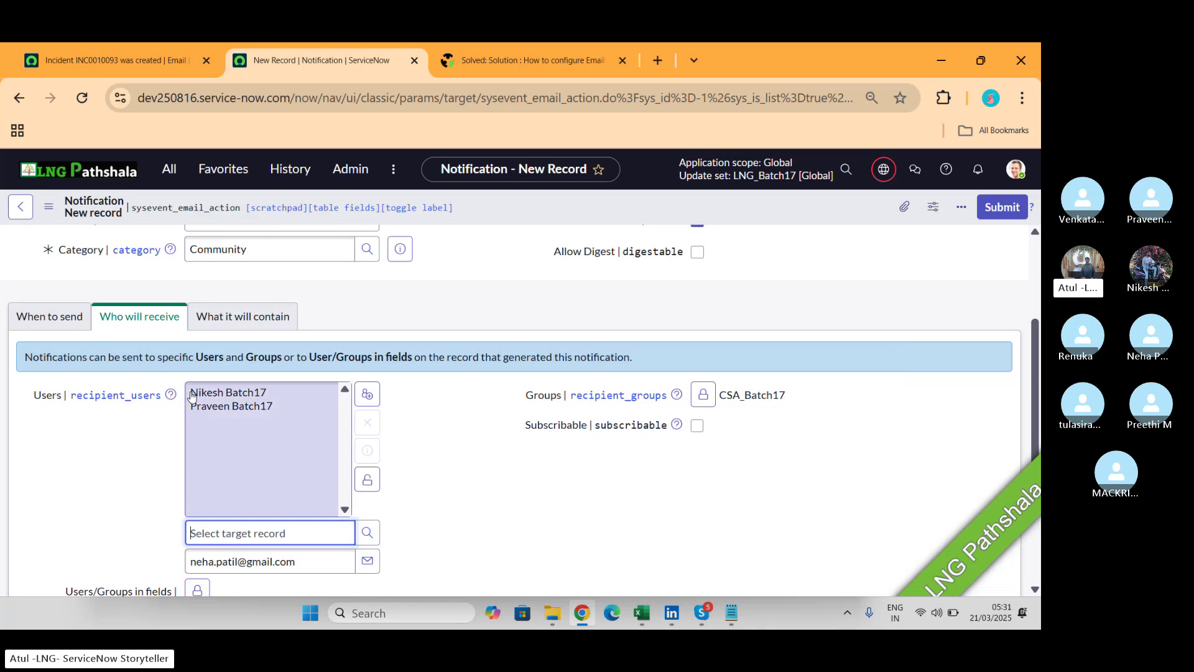
{"action": "left_click", "coordinate": [314, 567]}
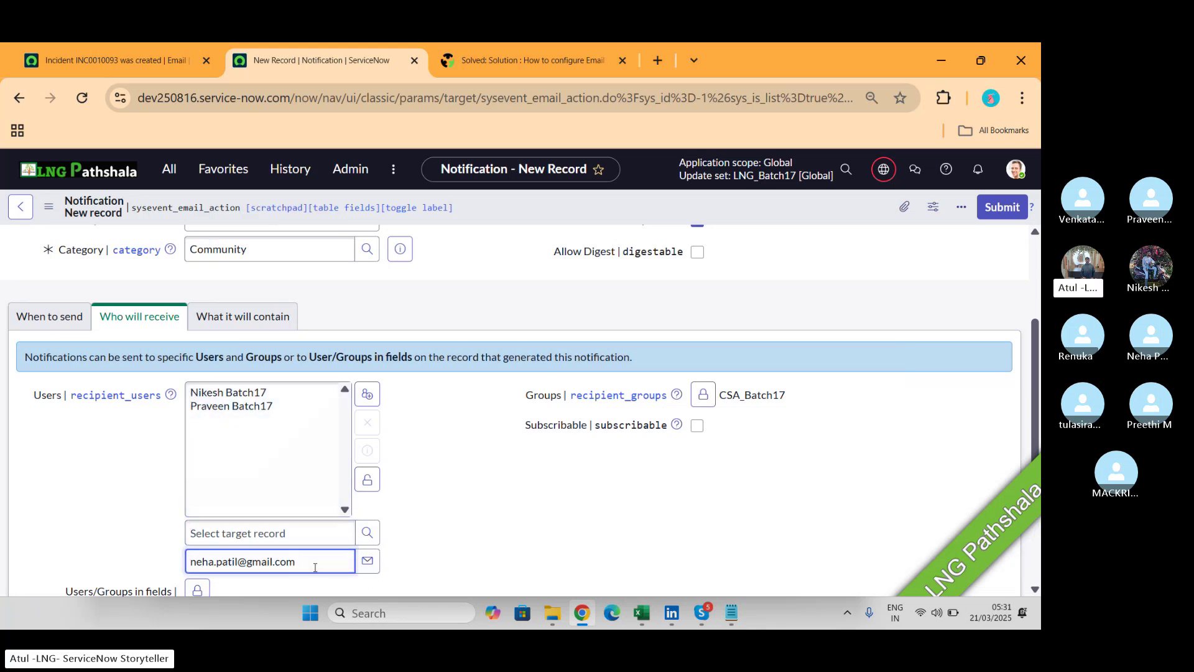
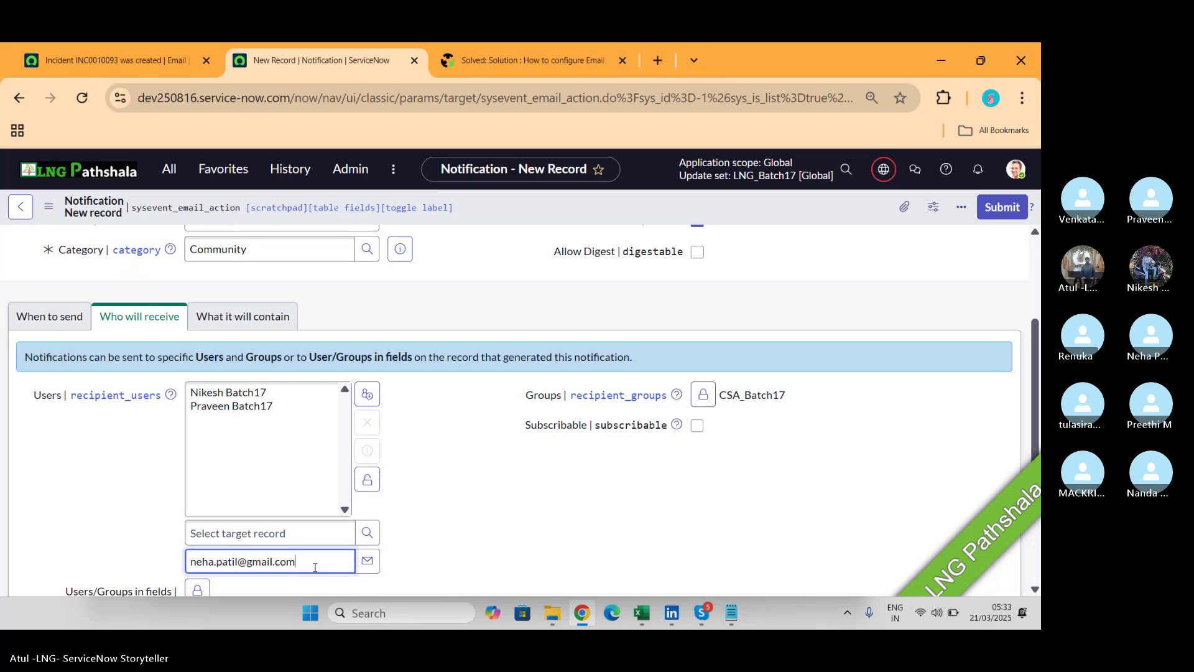
Lock the Users recipient list and move to the 'What it will contain' section.
{"action": "key", "text": "alt+Tab"}
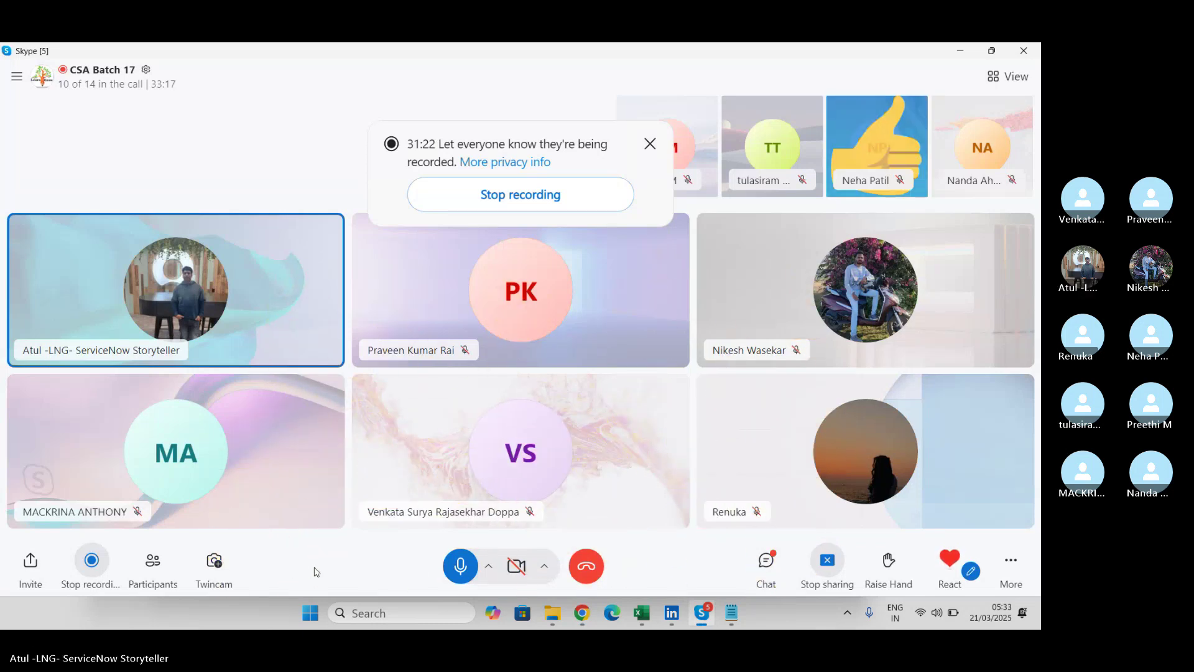
{"action": "key", "text": "alt+Tab"}
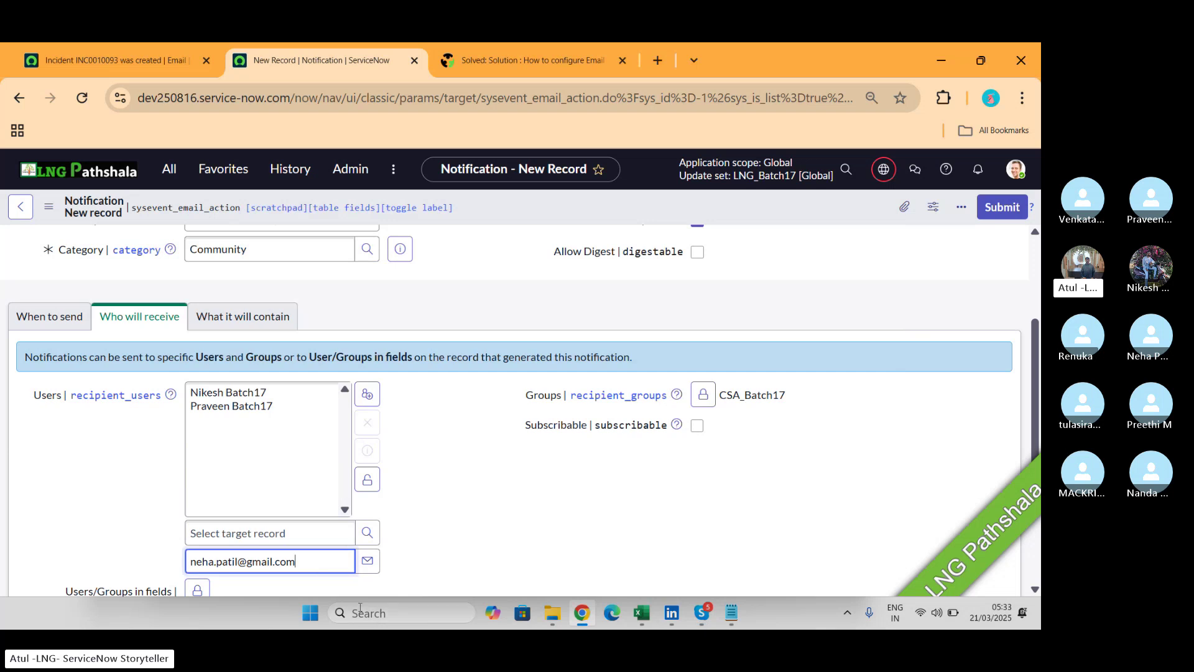
{"action": "left_click", "coordinate": [368, 479]}
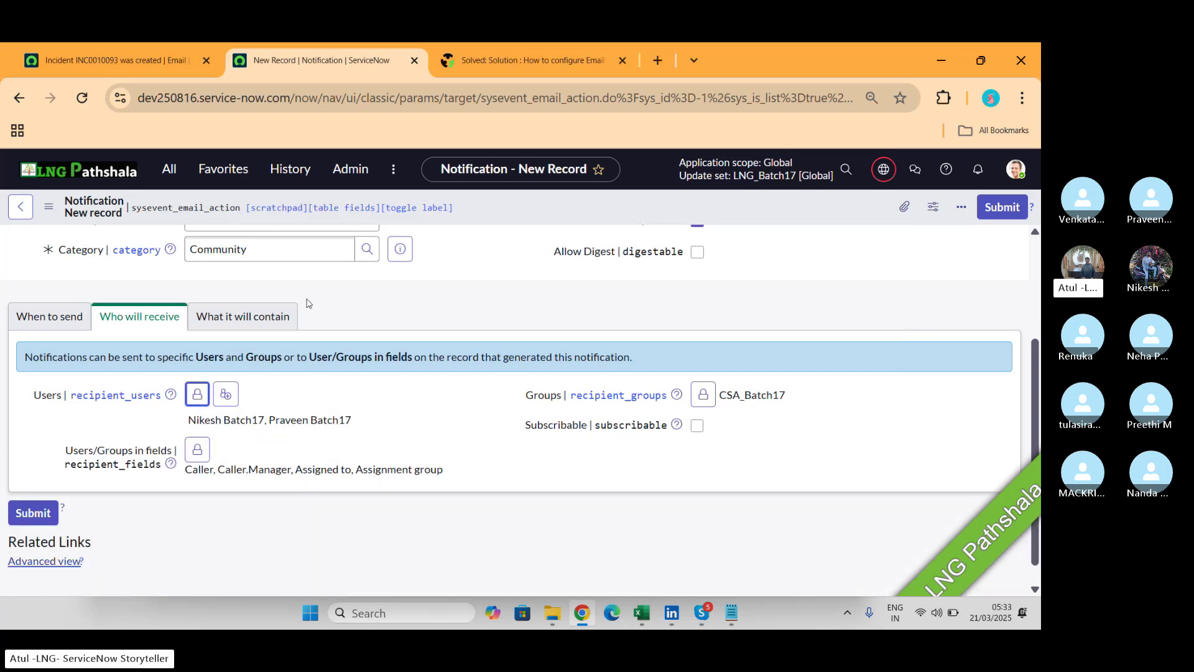
{"action": "left_click", "coordinate": [290, 310]}
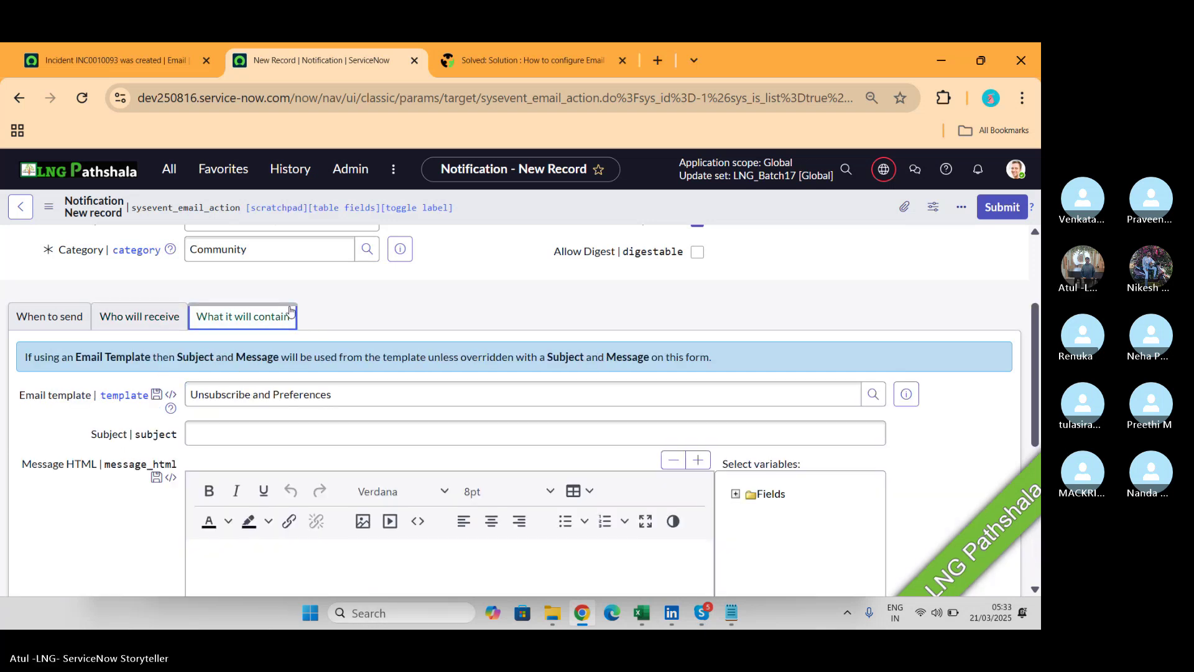
Review the earlier 'Incident ... was created' email preview, including its Unsubscribe and Notification Preferences footer.
{"action": "key", "text": "alt+Tab"}
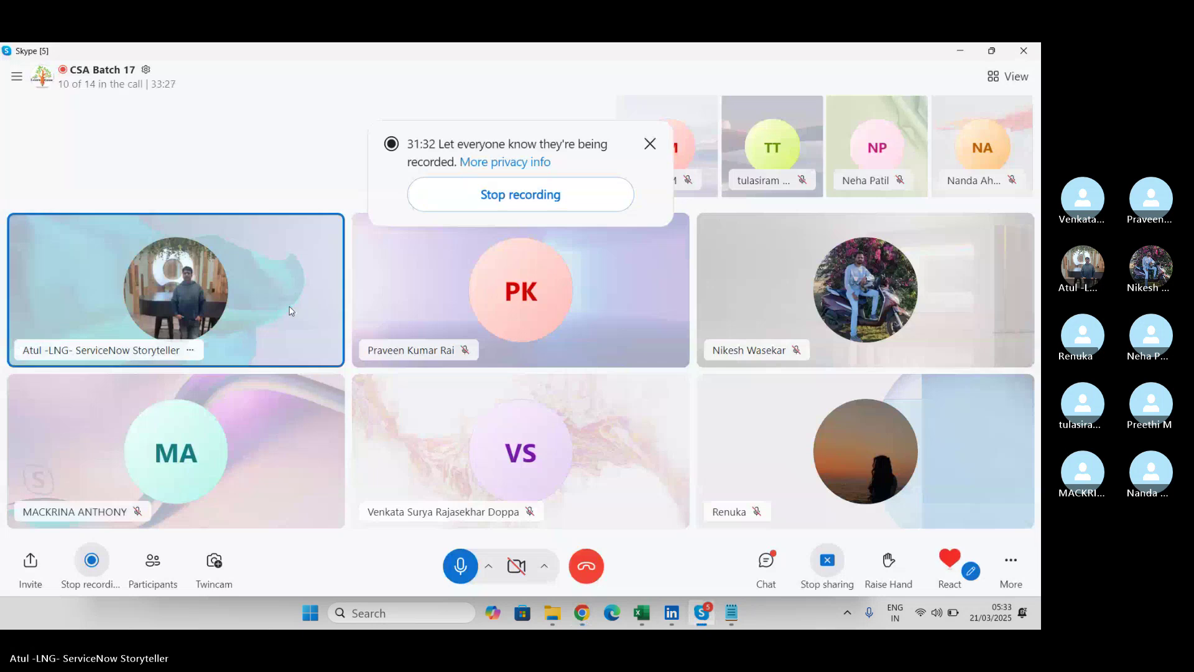
{"action": "key", "text": "alt+Tab"}
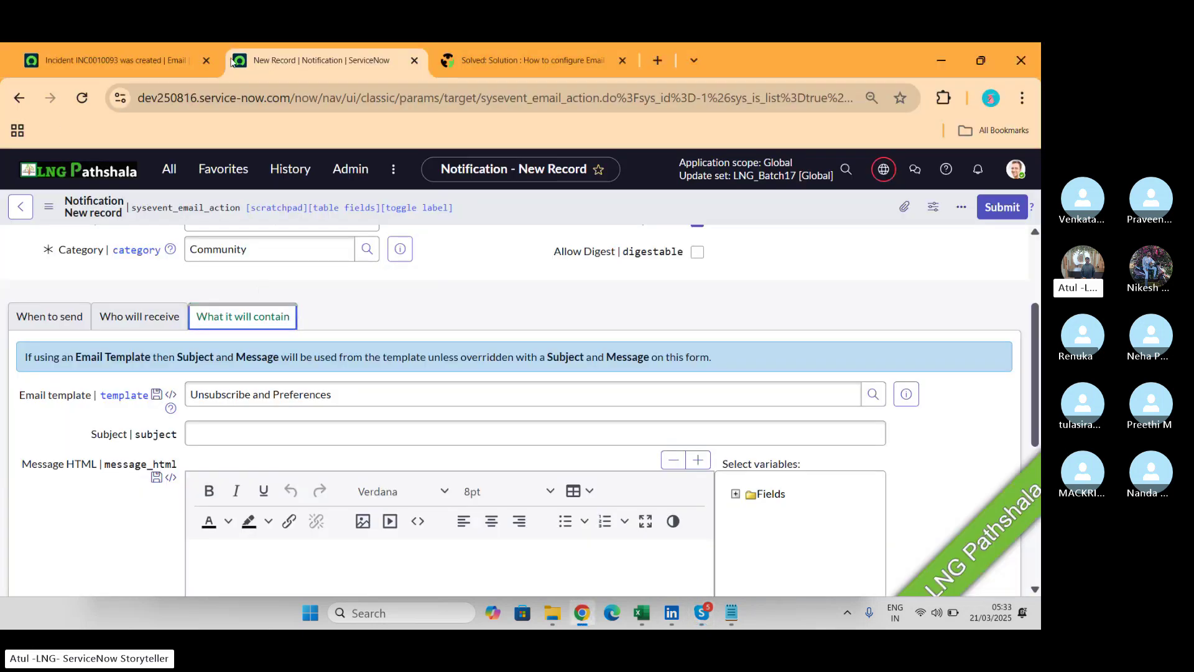
{"action": "left_click", "coordinate": [165, 66]}
{"action": "scroll", "coordinate": [543, 405], "scroll_direction": "up", "scroll_amount": 10}
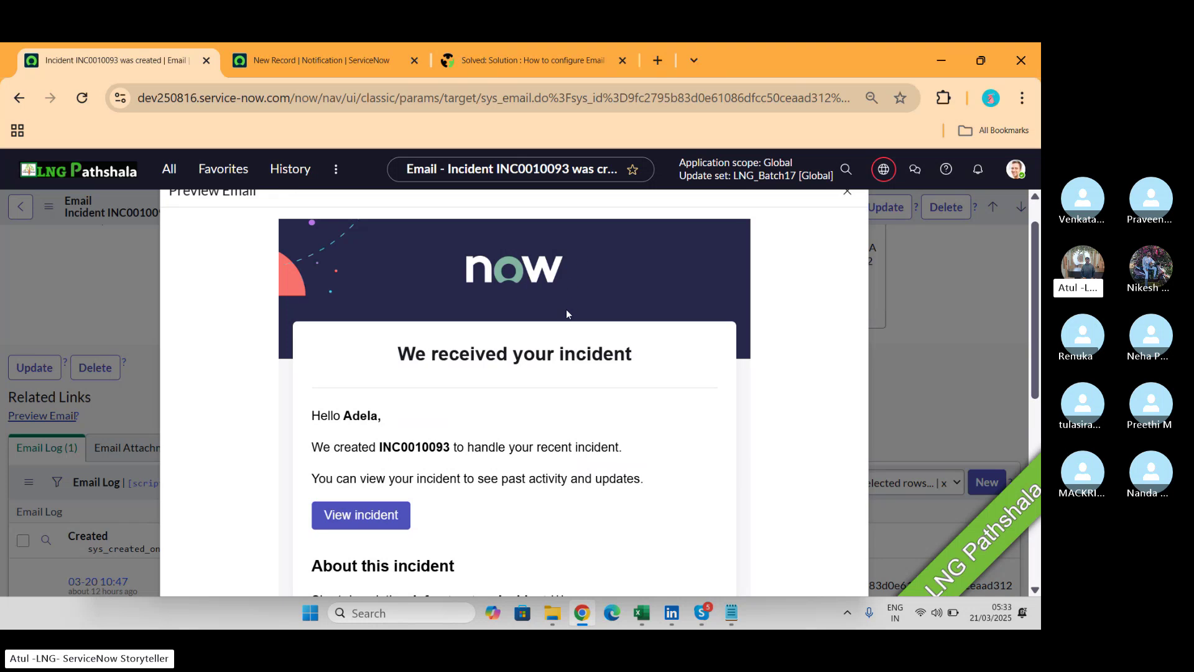
{"action": "scroll", "coordinate": [566, 309], "scroll_direction": "down", "scroll_amount": 7}
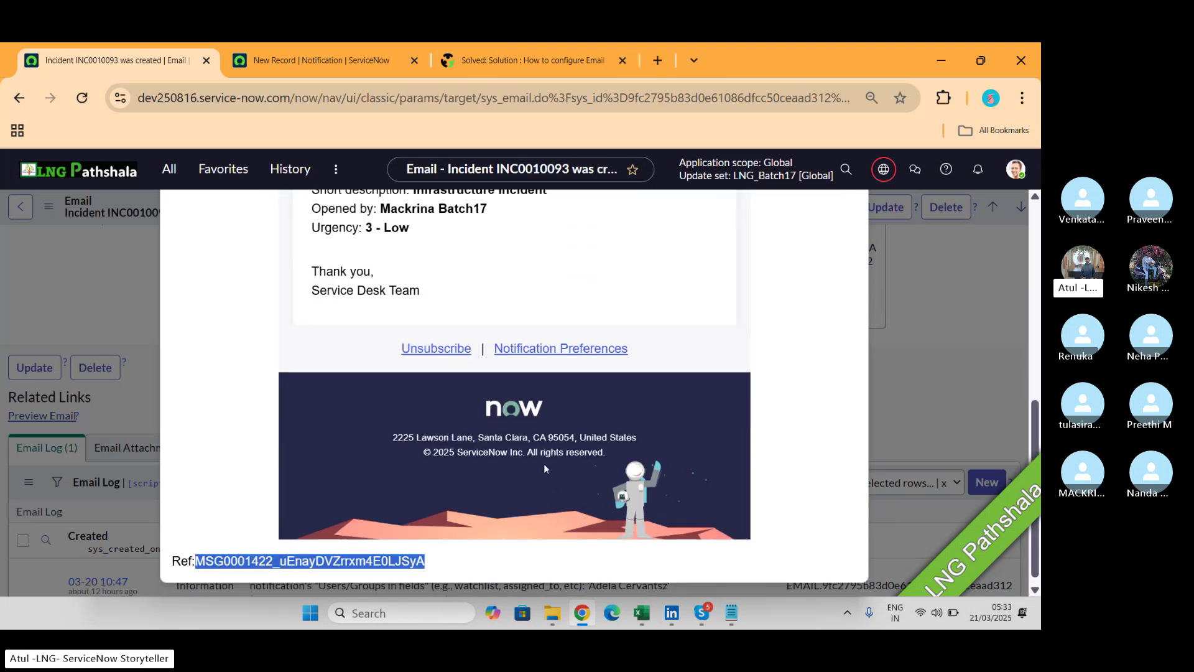
{"action": "key", "text": "alt+Tab"}
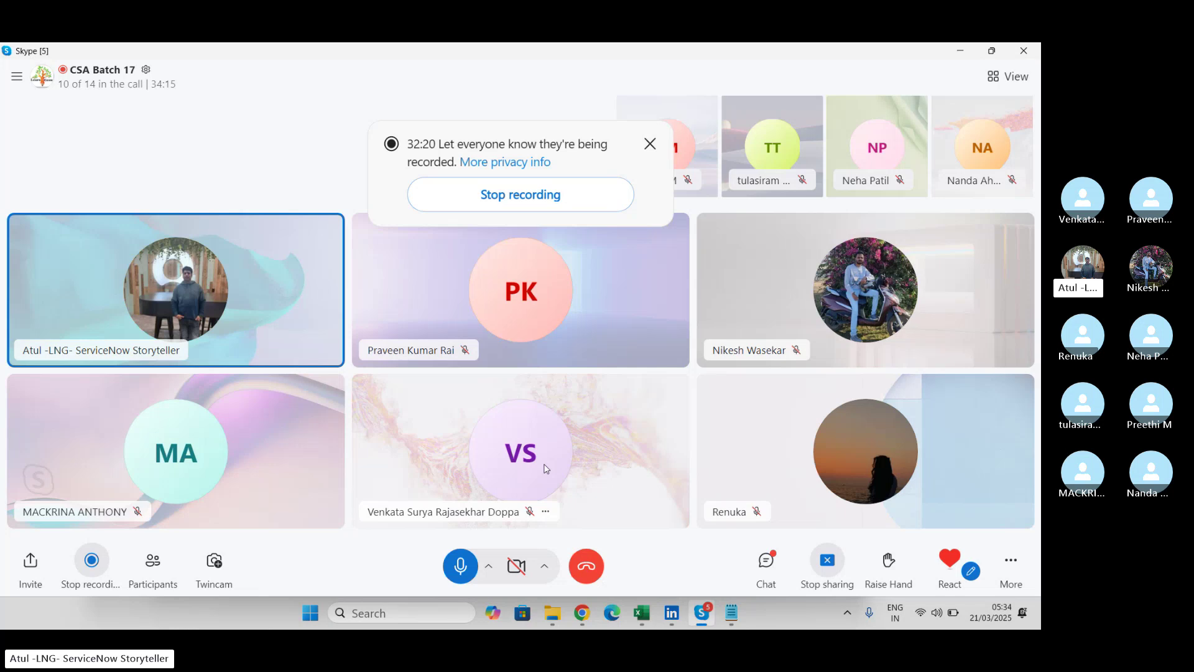
{"action": "key", "text": "alt+Tab"}
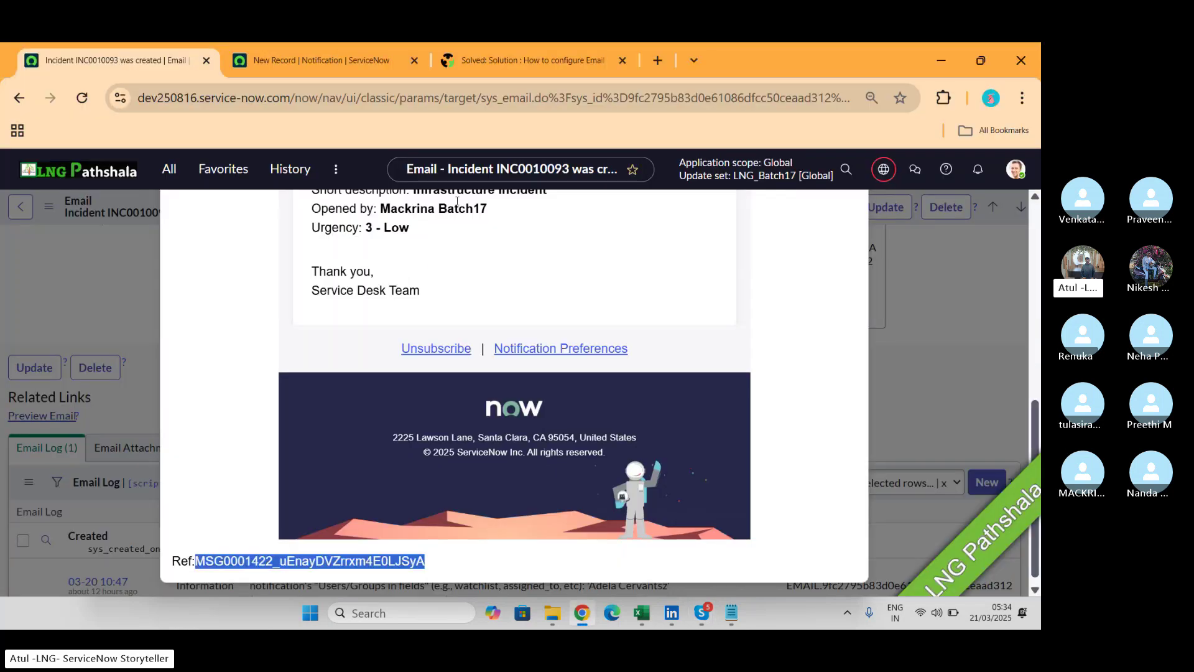
{"action": "left_click", "coordinate": [317, 58]}
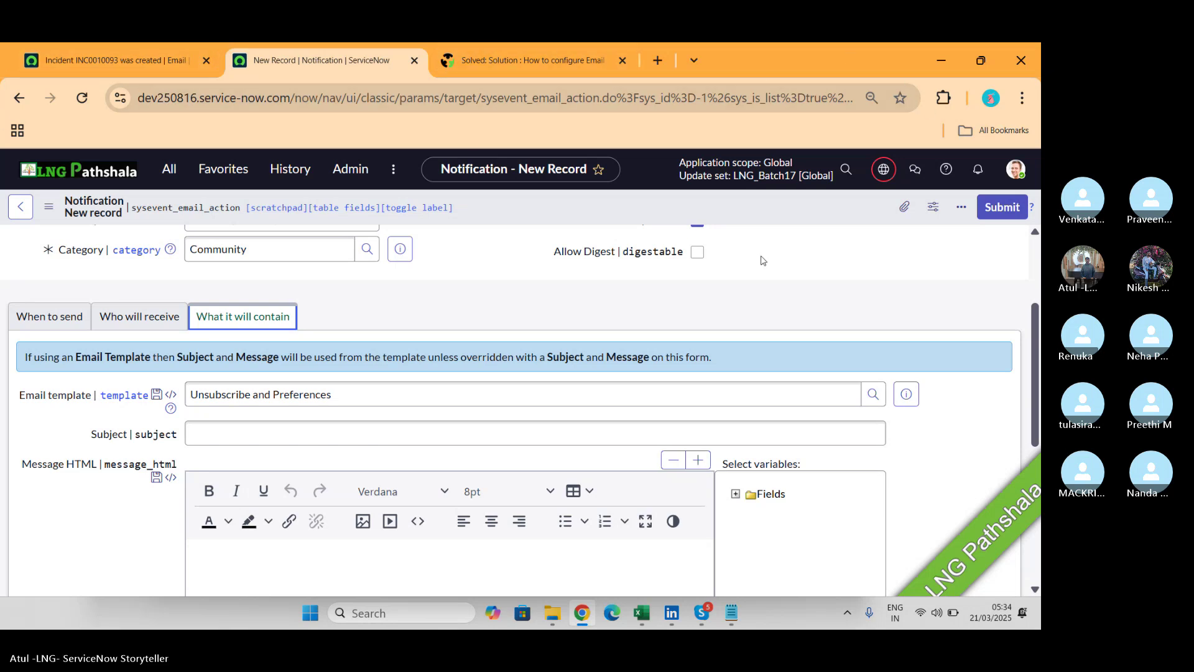
{"action": "left_click", "coordinate": [143, 68]}
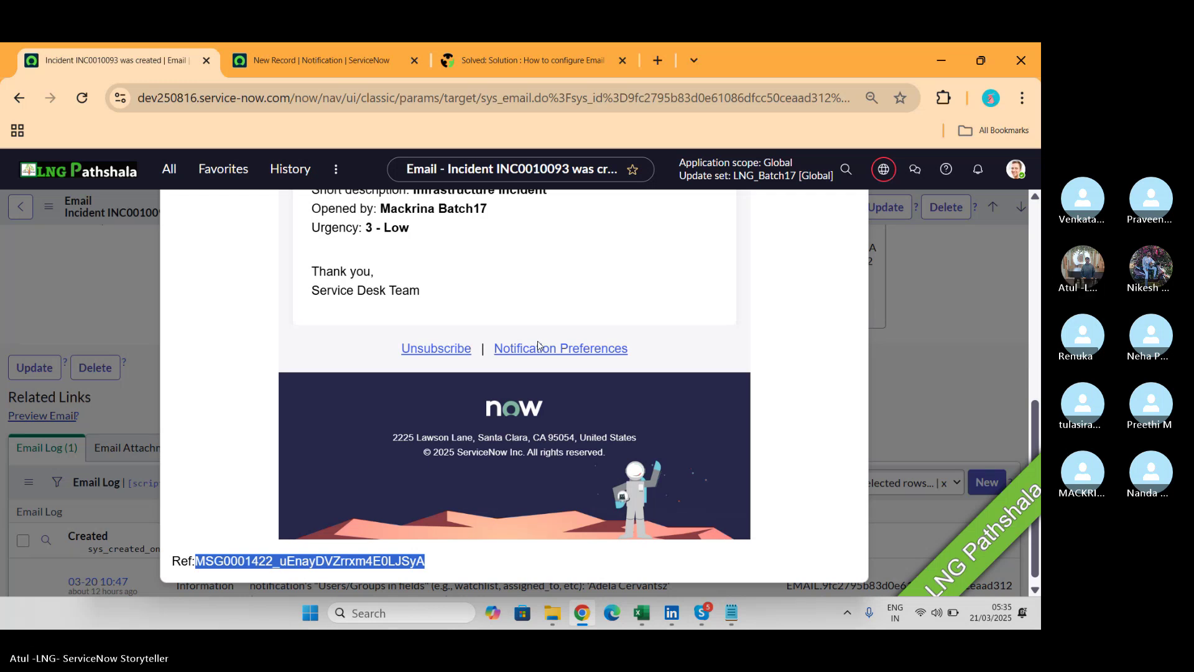
Open the full Unsubscribe and Preferences email template record from the notification's template preview.
{"action": "left_click", "coordinate": [348, 60]}
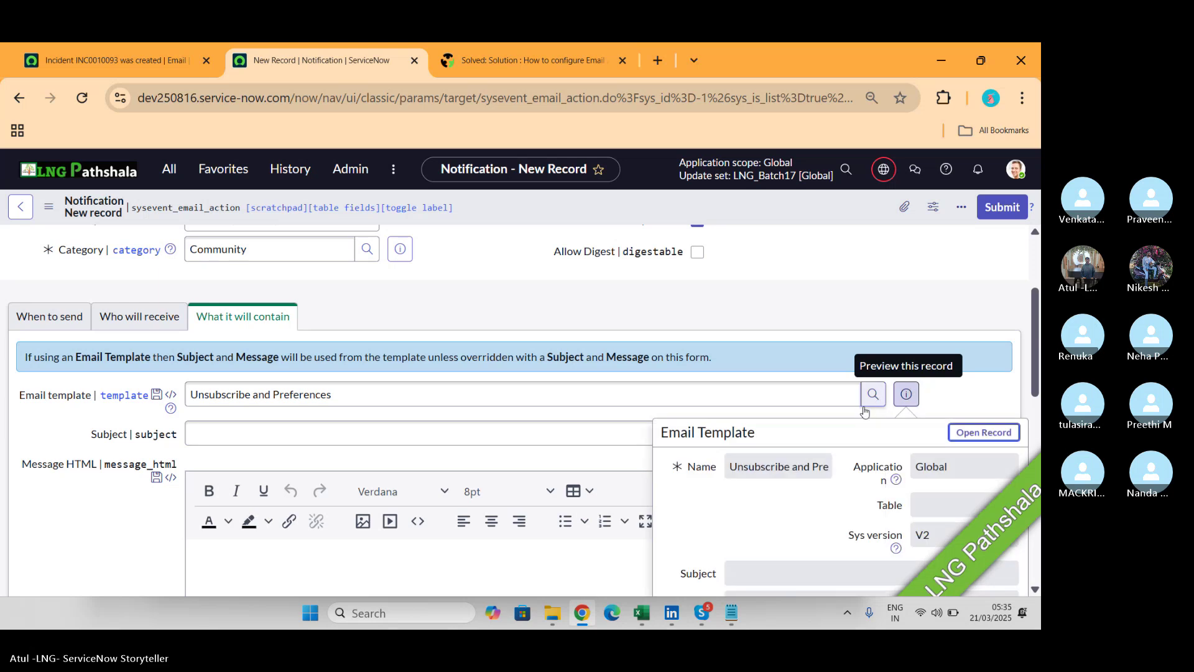
{"action": "scroll", "coordinate": [834, 490], "scroll_direction": "down", "scroll_amount": 2}
{"action": "scroll", "coordinate": [833, 492], "scroll_direction": "down", "scroll_amount": 1}
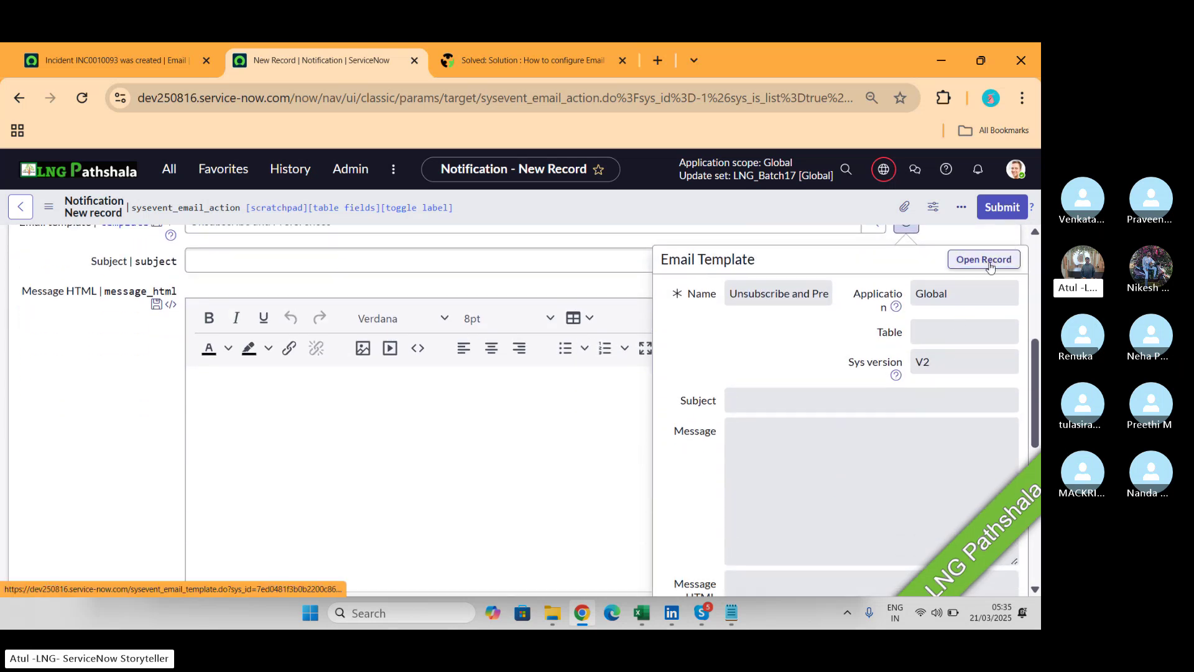
{"action": "left_click", "coordinate": [990, 265]}
{"action": "left_click", "coordinate": [482, 60]}
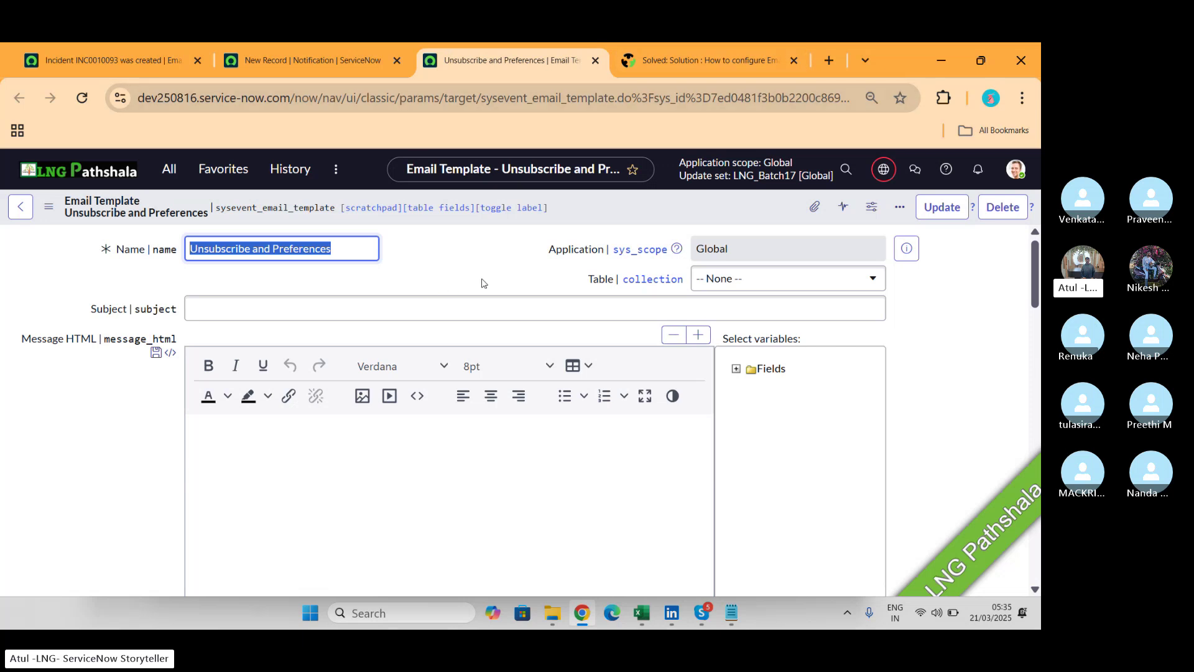
Look over the mostly empty Unsubscribe and Preferences template and its Notifications list, then go back.
{"action": "scroll", "coordinate": [483, 283], "scroll_direction": "down", "scroll_amount": 10}
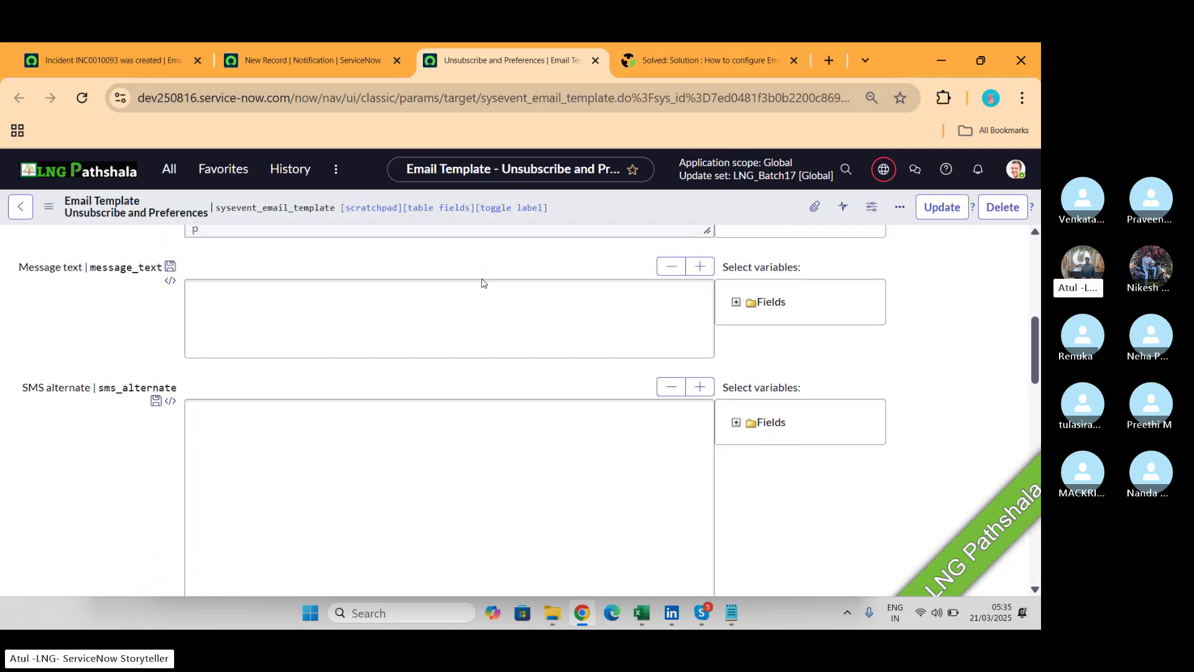
{"action": "scroll", "coordinate": [483, 283], "scroll_direction": "down", "scroll_amount": 6}
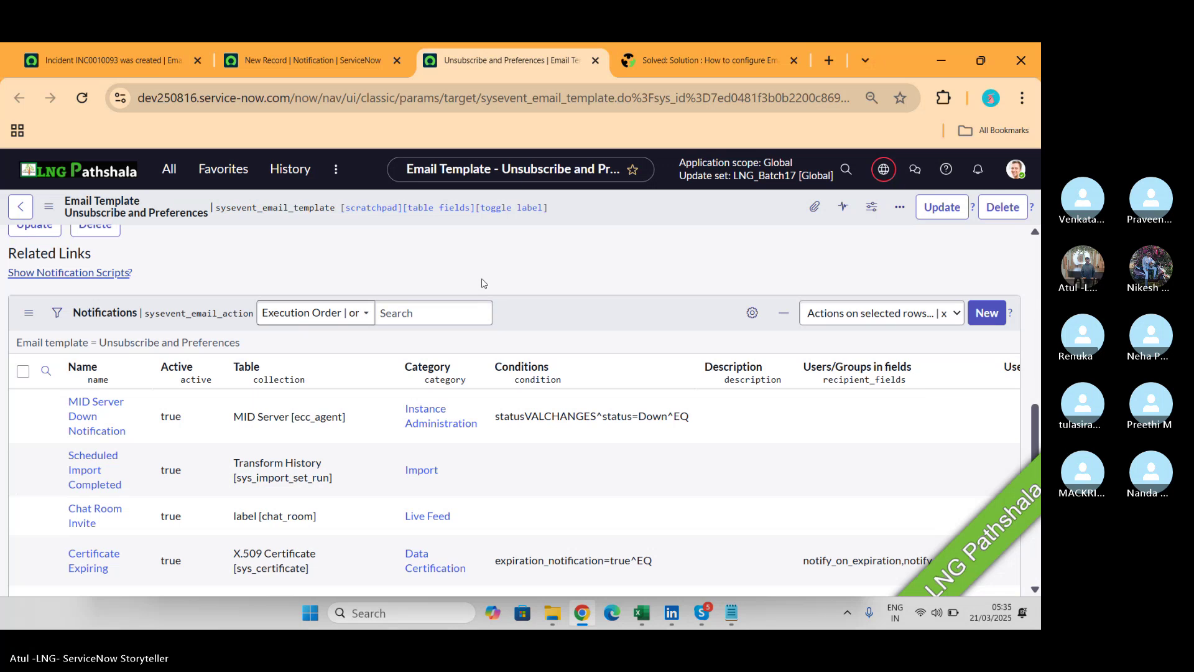
{"action": "scroll", "coordinate": [483, 283], "scroll_direction": "down", "scroll_amount": 3}
{"action": "scroll", "coordinate": [483, 283], "scroll_direction": "up", "scroll_amount": 9}
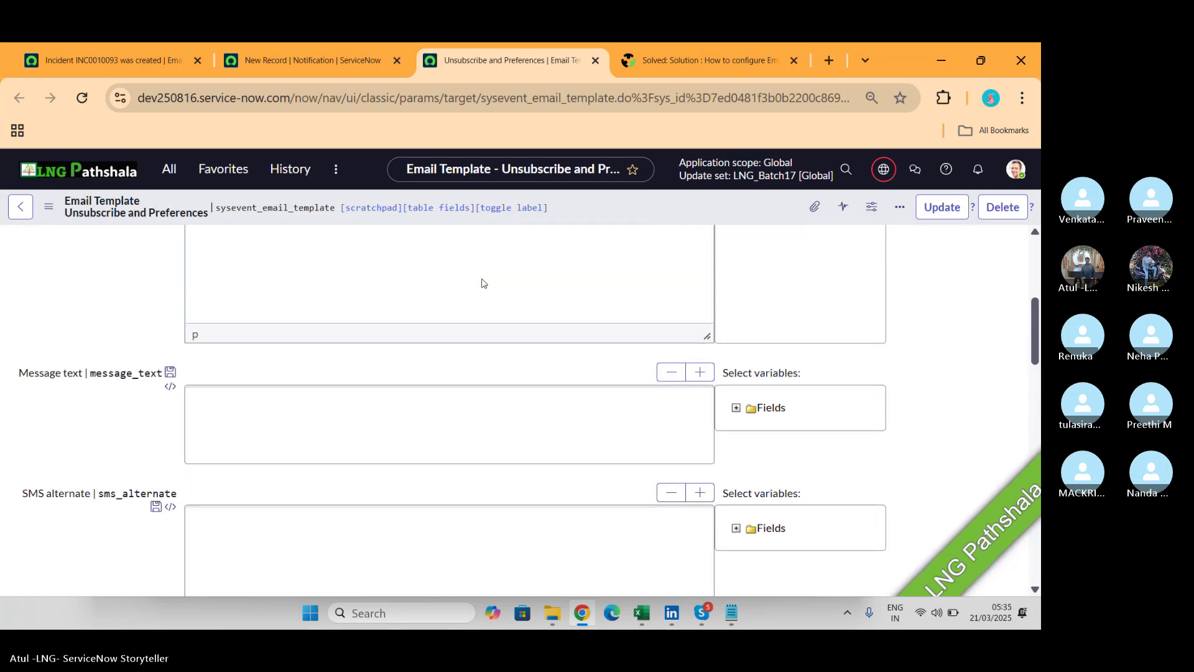
{"action": "scroll", "coordinate": [483, 283], "scroll_direction": "up", "scroll_amount": 6}
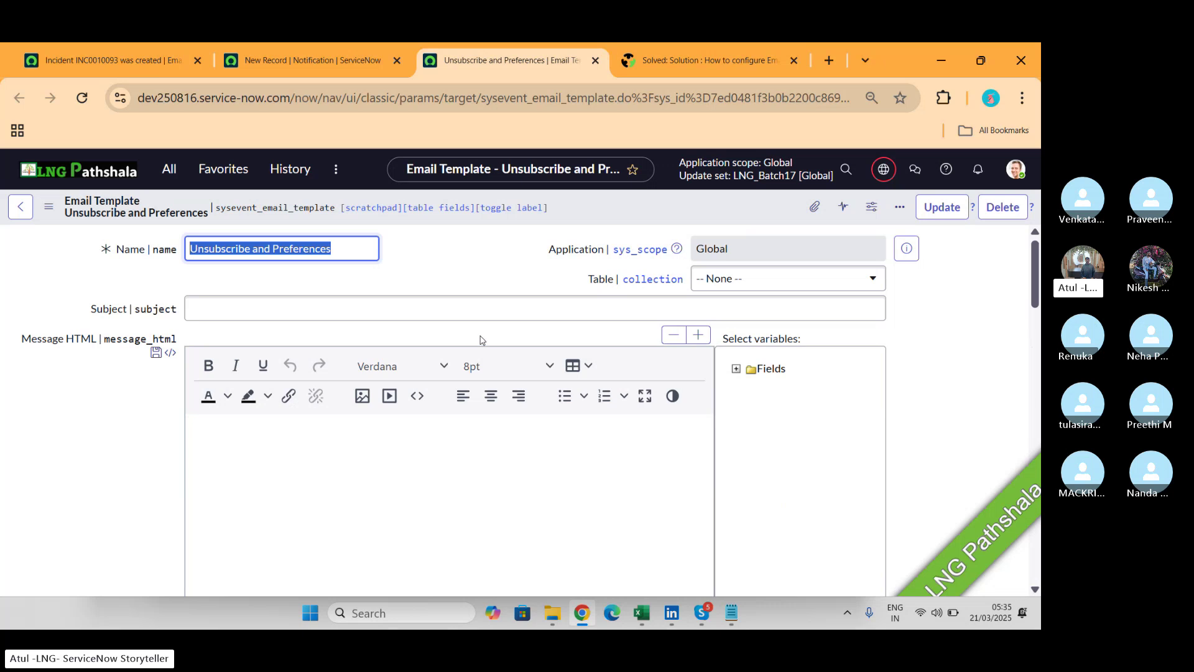
{"action": "scroll", "coordinate": [481, 340], "scroll_direction": "down", "scroll_amount": 6}
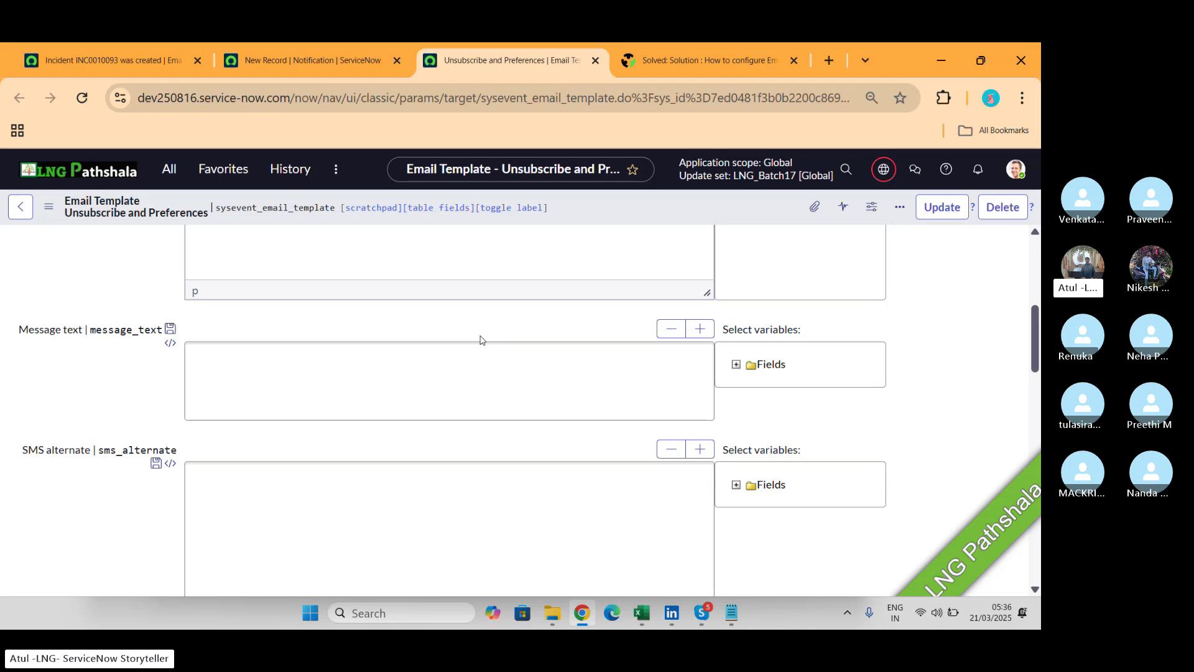
{"action": "left_click", "coordinate": [309, 60]}
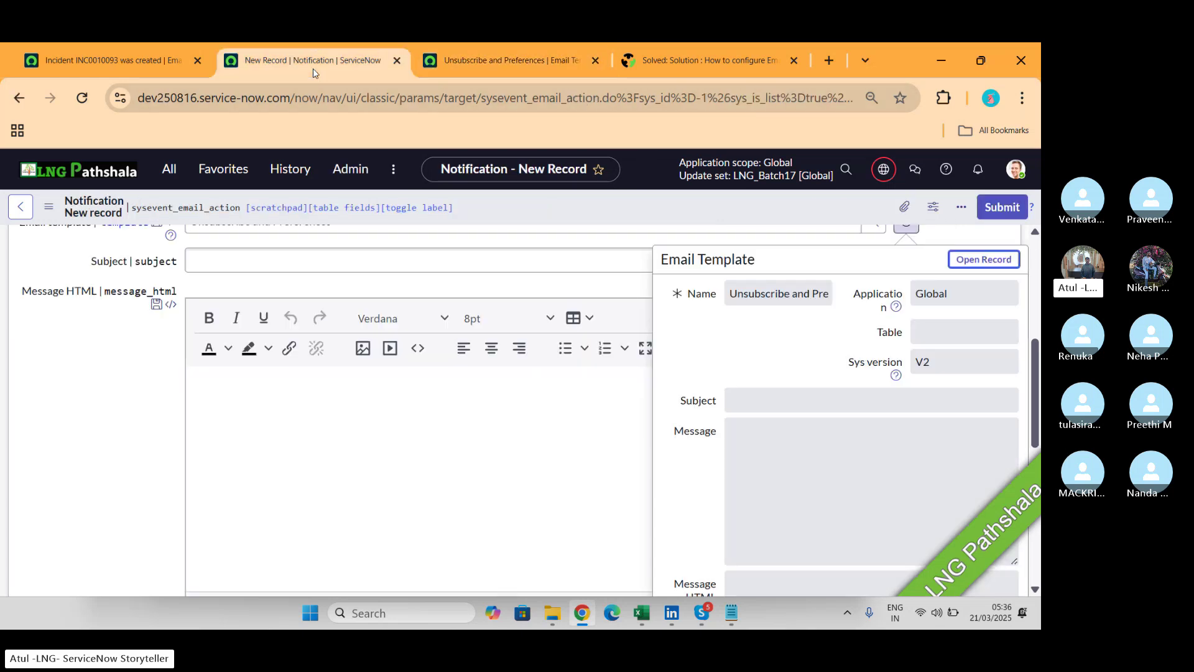
Replace the email template with 'Employee notification template'.
{"action": "left_click", "coordinate": [589, 422]}
{"action": "scroll", "coordinate": [589, 423], "scroll_direction": "up", "scroll_amount": 1}
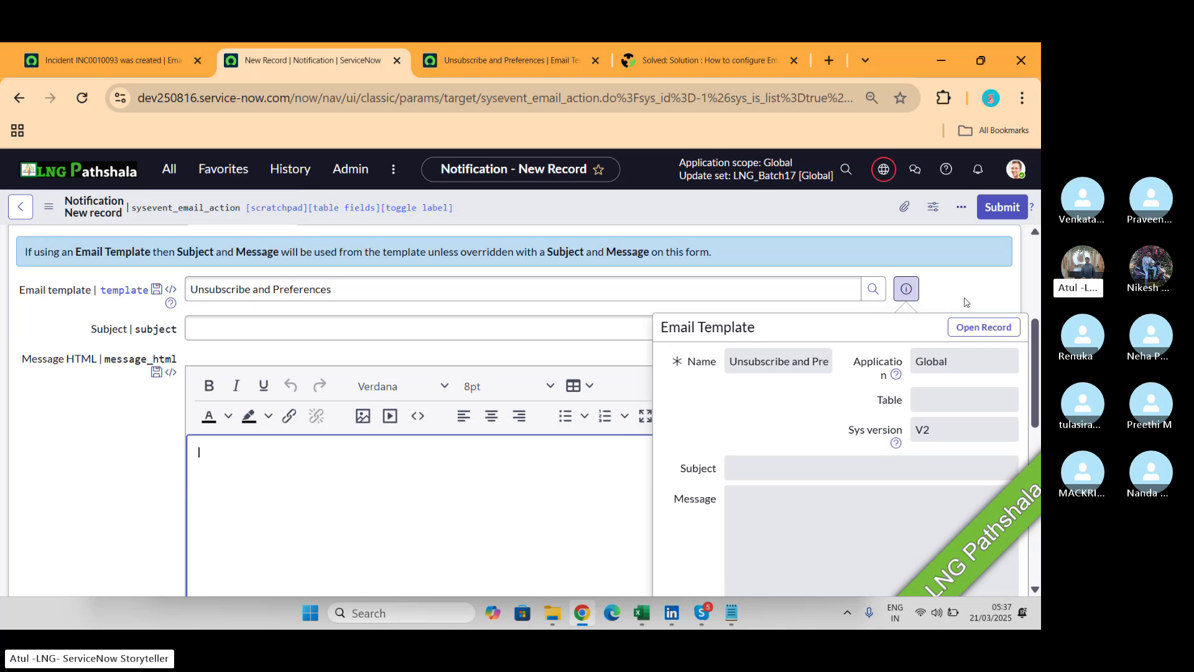
{"action": "left_click", "coordinate": [906, 288]}
{"action": "triple_click", "coordinate": [403, 286]}
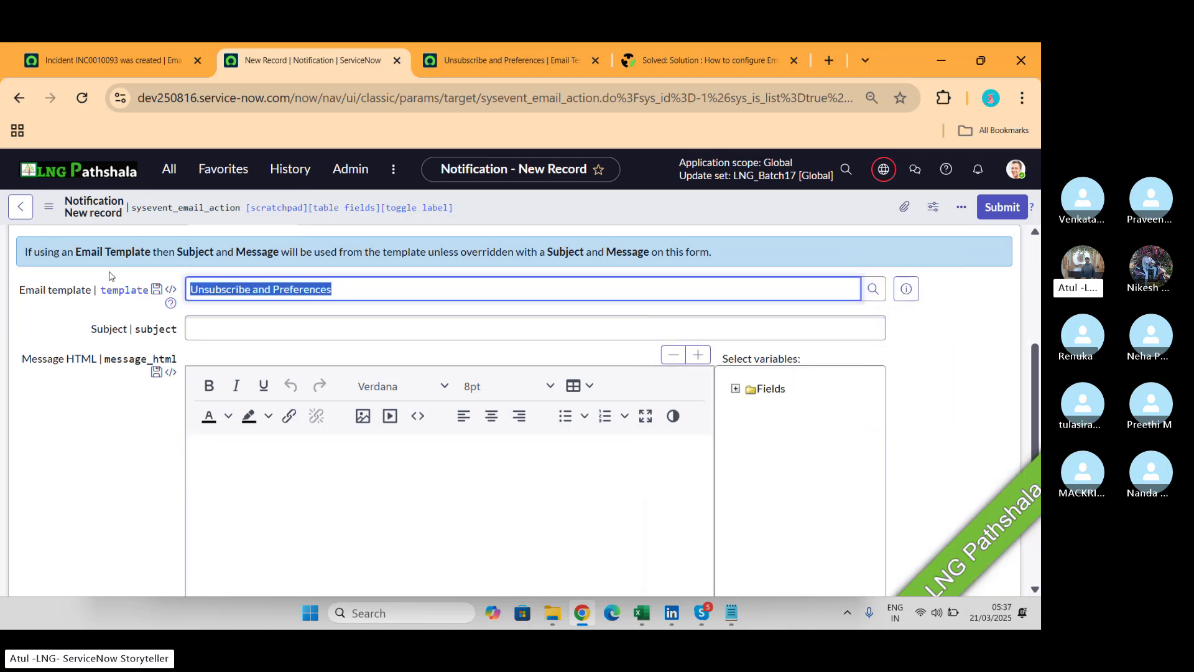
{"action": "type", "text": "**"}
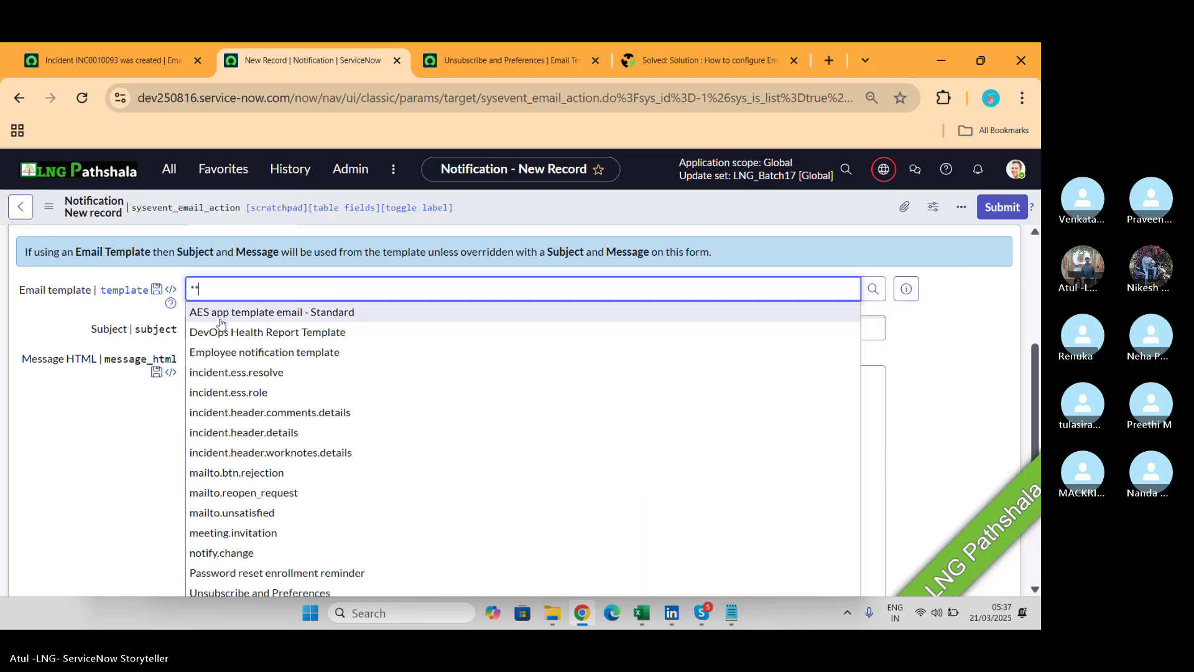
{"action": "left_click", "coordinate": [271, 354]}
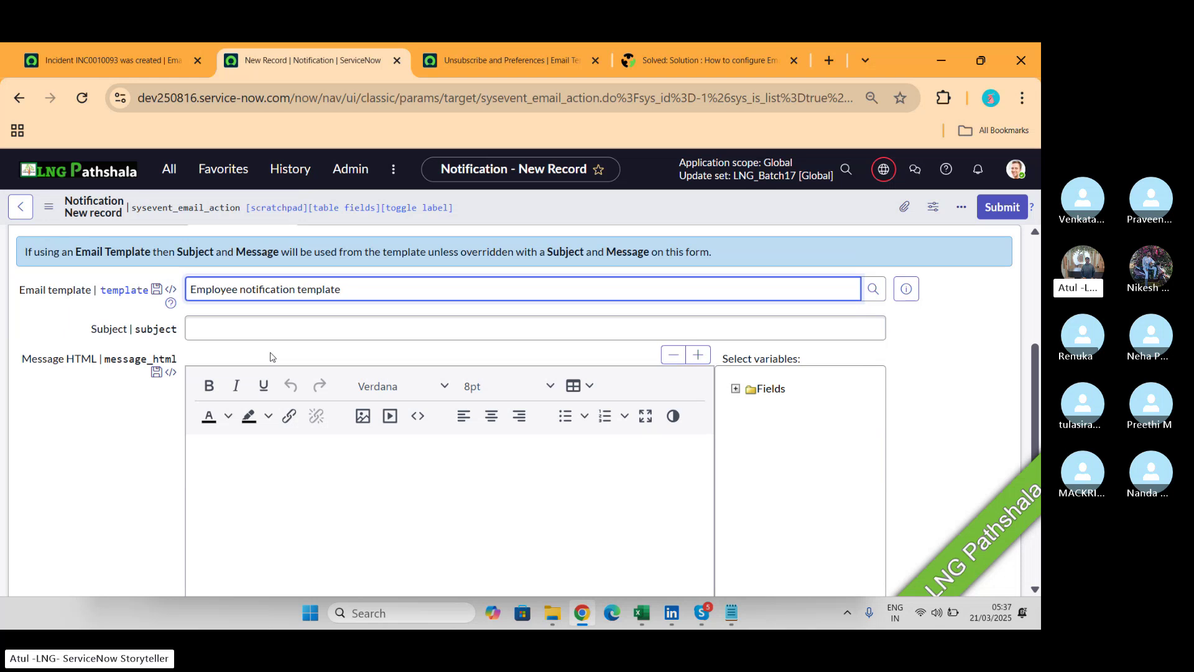
Set the subject to 'An incident has been rasied'.
{"action": "left_click", "coordinate": [266, 334]}
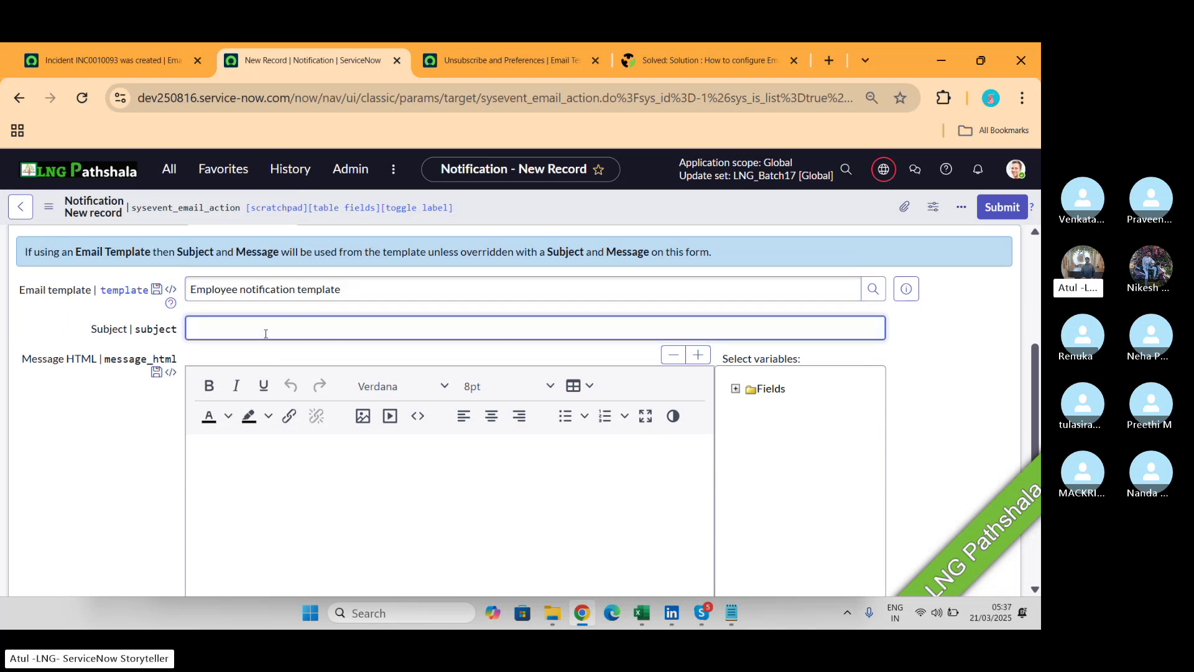
{"action": "type", "text": "An inic"}
{"action": "key", "text": "BackSpace"}
{"action": "type", "text": "cident h"}
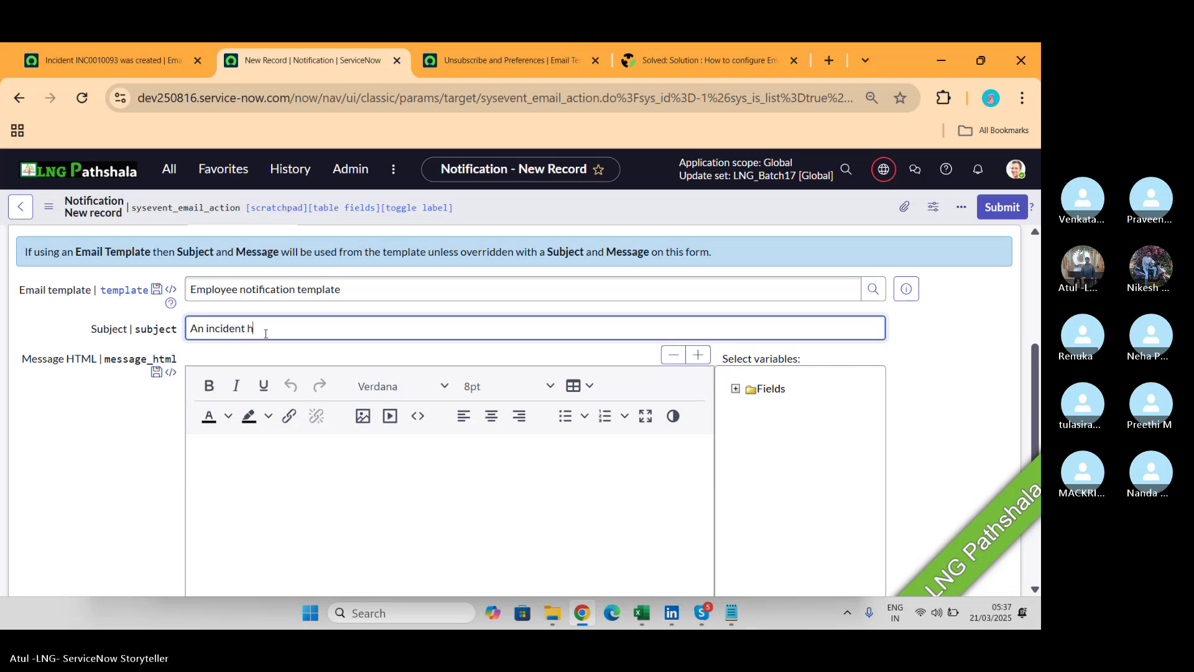
{"action": "type", "text": "as been rasied"}
Start the message body with 'Hi' and turn off grammar suggestions for an hour.
{"action": "left_click", "coordinate": [234, 457]}
{"action": "scroll", "coordinate": [234, 457], "scroll_direction": "down", "scroll_amount": 2}
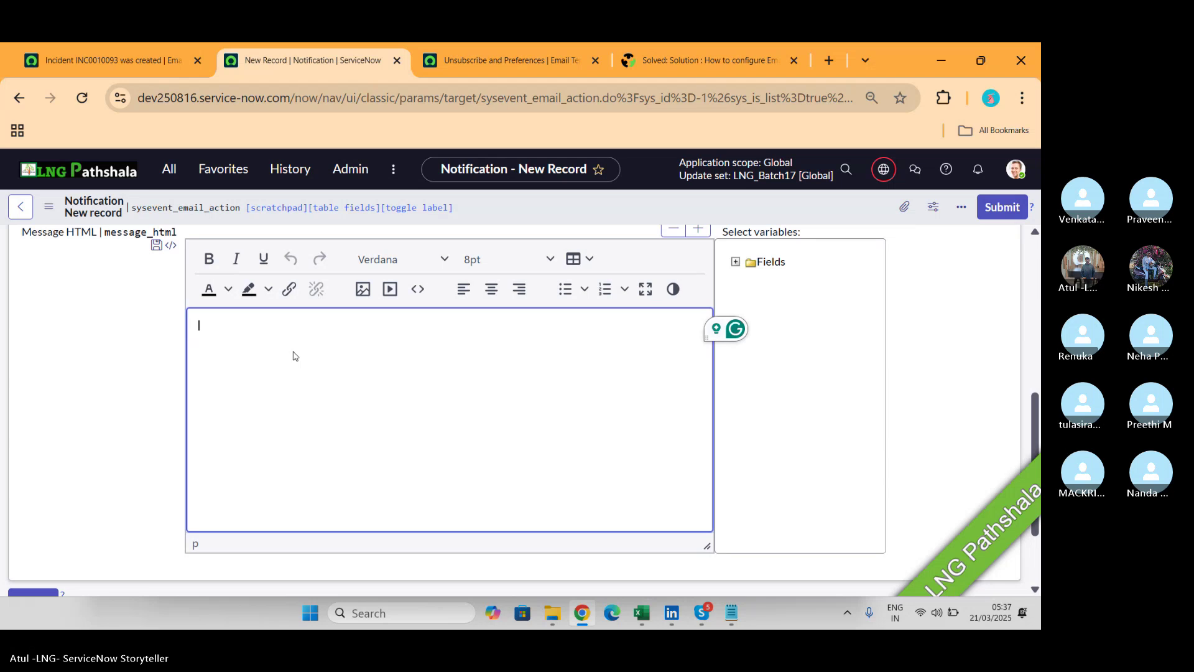
{"action": "type", "text": "Hi"}
{"action": "left_click", "coordinate": [715, 328]}
{"action": "left_click", "coordinate": [766, 376]}
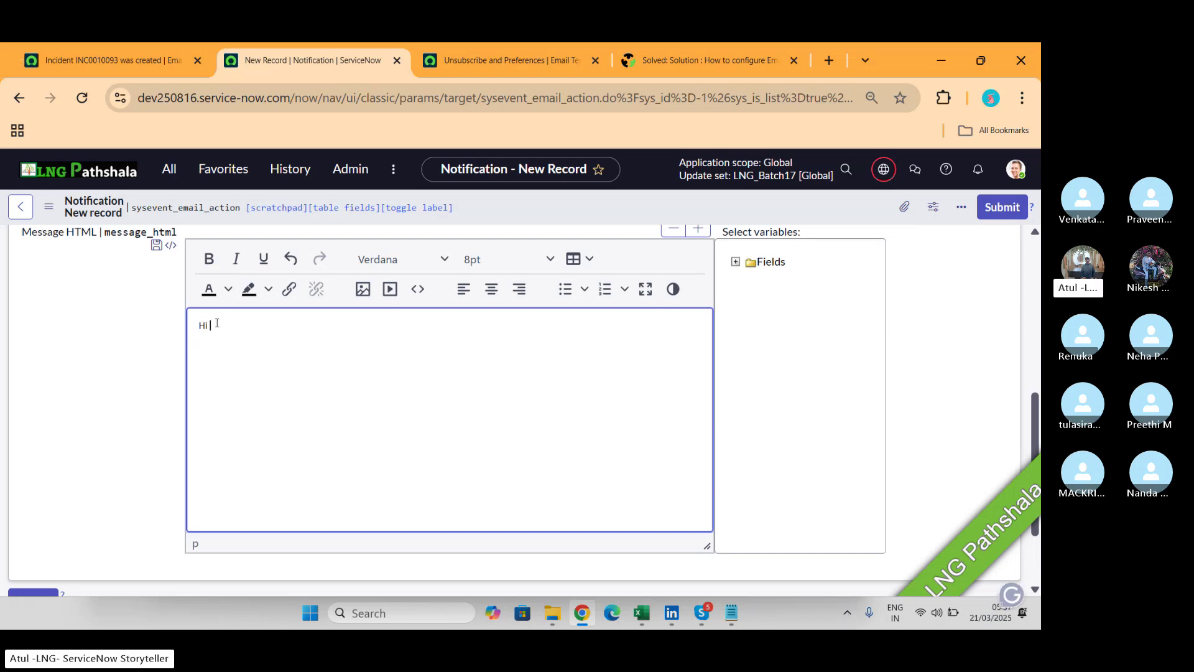
Insert the Caller variable after 'Hi', removing an accidentally inserted Activity due field.
{"action": "left_click", "coordinate": [736, 262]}
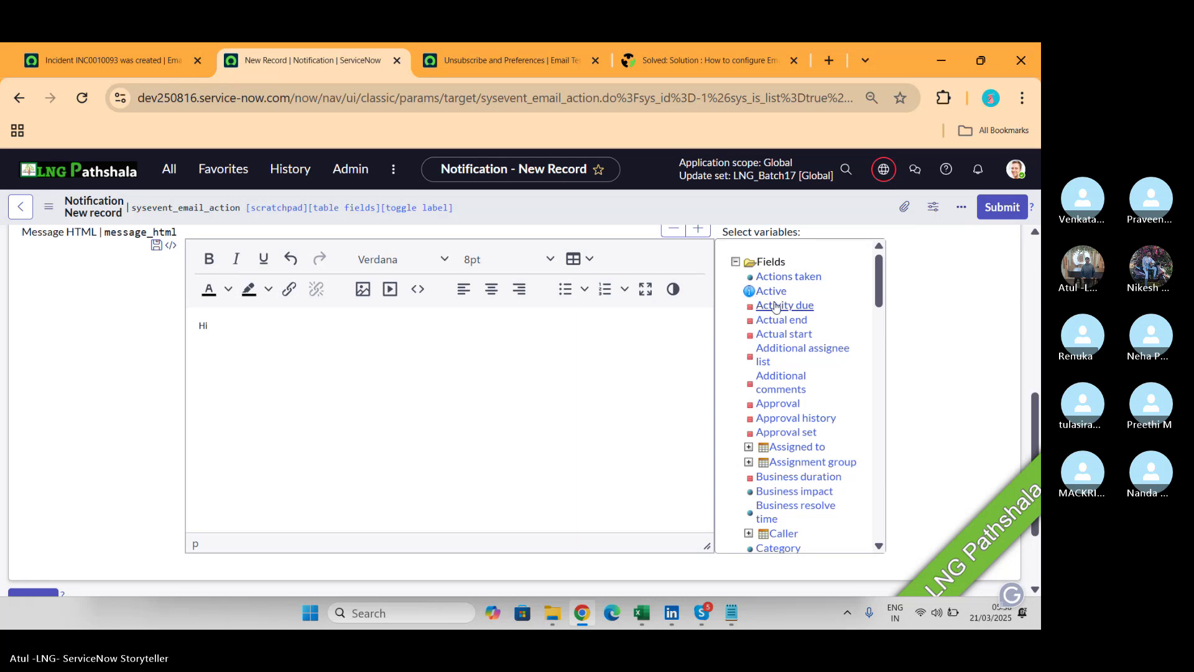
{"action": "left_click", "coordinate": [779, 305]}
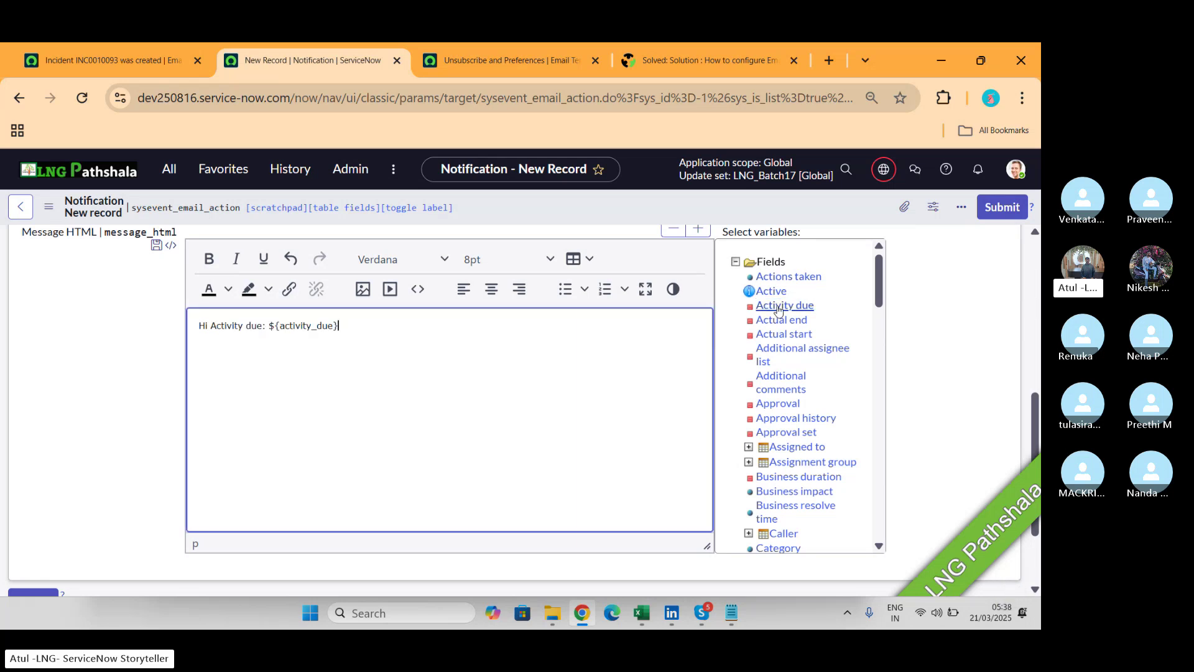
{"action": "type", "text": "c"}
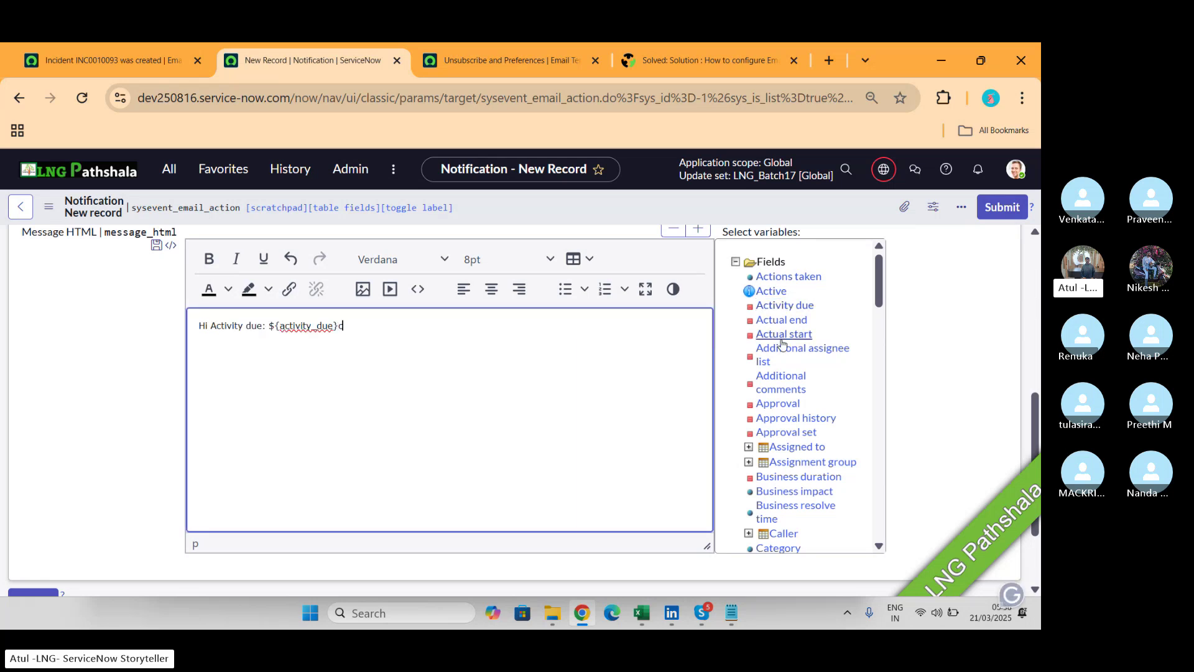
{"action": "scroll", "coordinate": [782, 342], "scroll_direction": "down", "scroll_amount": 1}
{"action": "left_click_drag", "start_coordinate": [343, 325], "coordinate": [216, 325]}
{"action": "key", "text": "BackSpace"}
{"action": "key", "text": "BackSpace"}
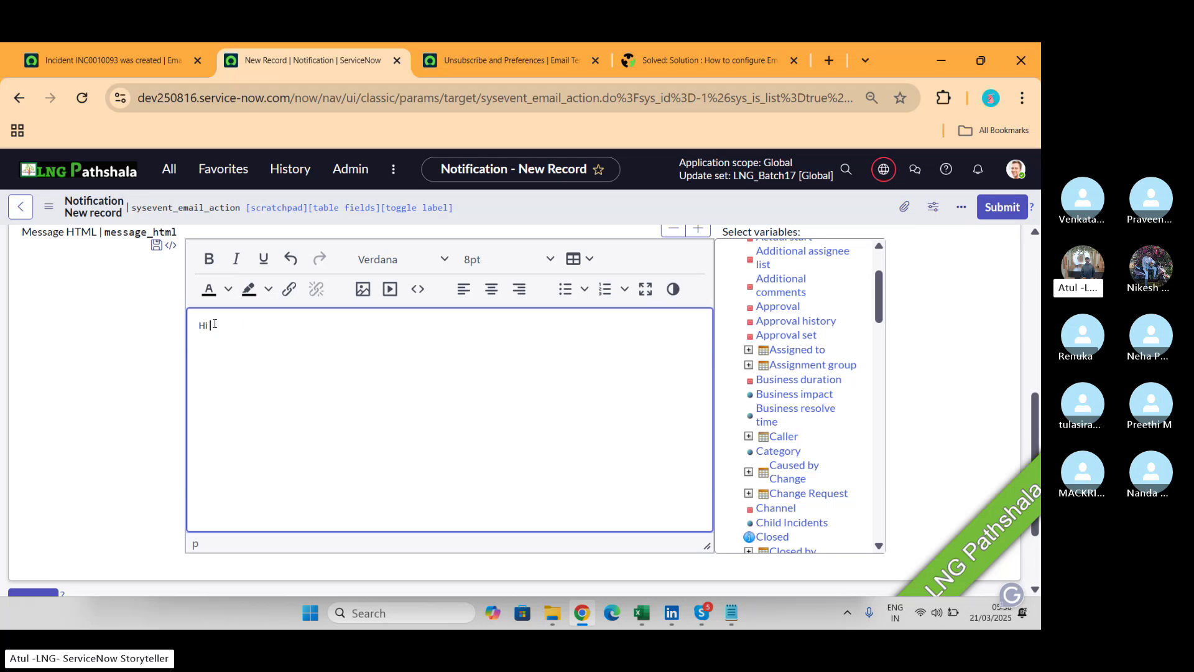
{"action": "scroll", "coordinate": [846, 388], "scroll_direction": "down", "scroll_amount": 1}
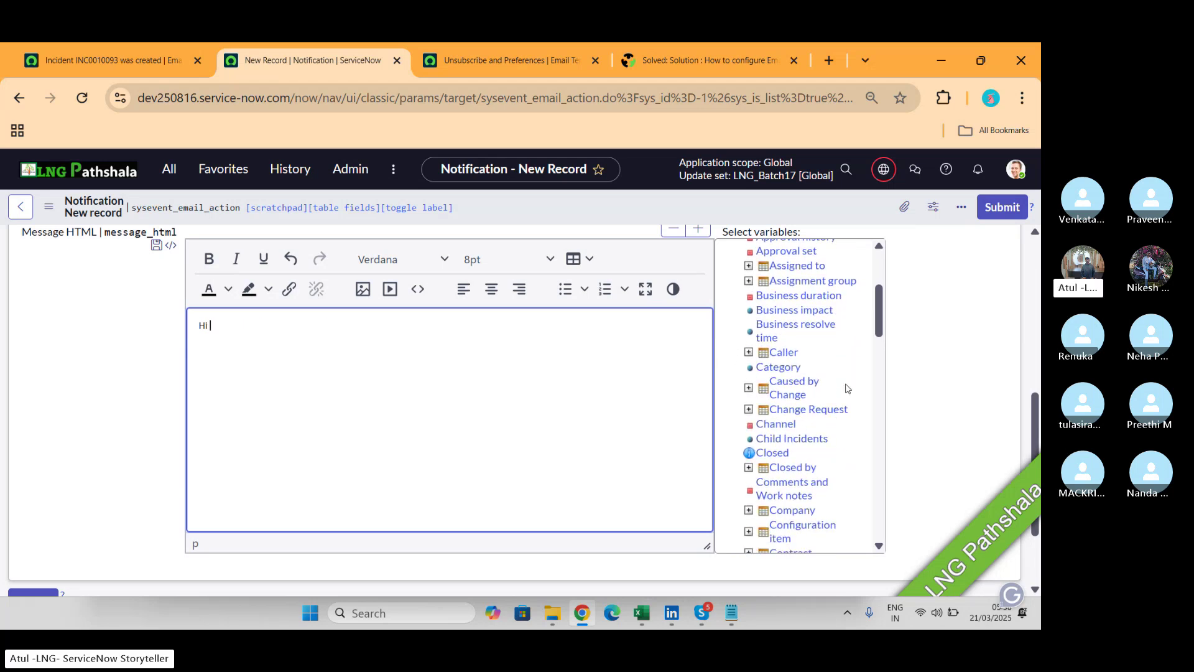
{"action": "scroll", "coordinate": [846, 388], "scroll_direction": "down", "scroll_amount": 1}
{"action": "scroll", "coordinate": [845, 388], "scroll_direction": "down", "scroll_amount": 4}
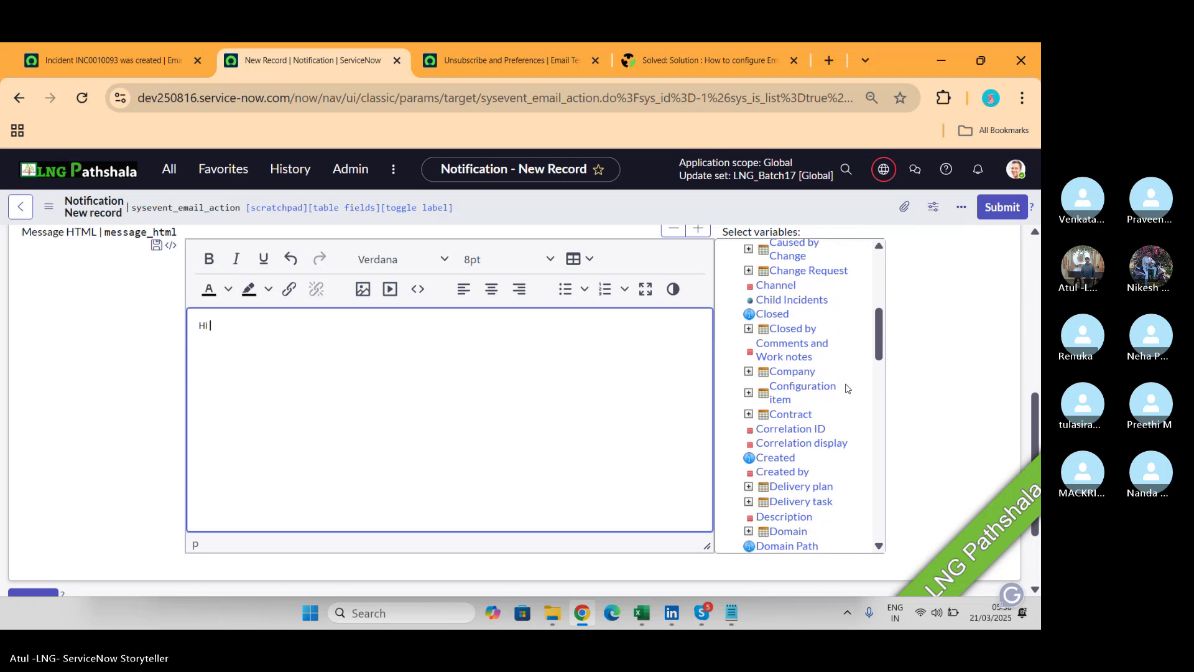
{"action": "scroll", "coordinate": [846, 389], "scroll_direction": "down", "scroll_amount": 2}
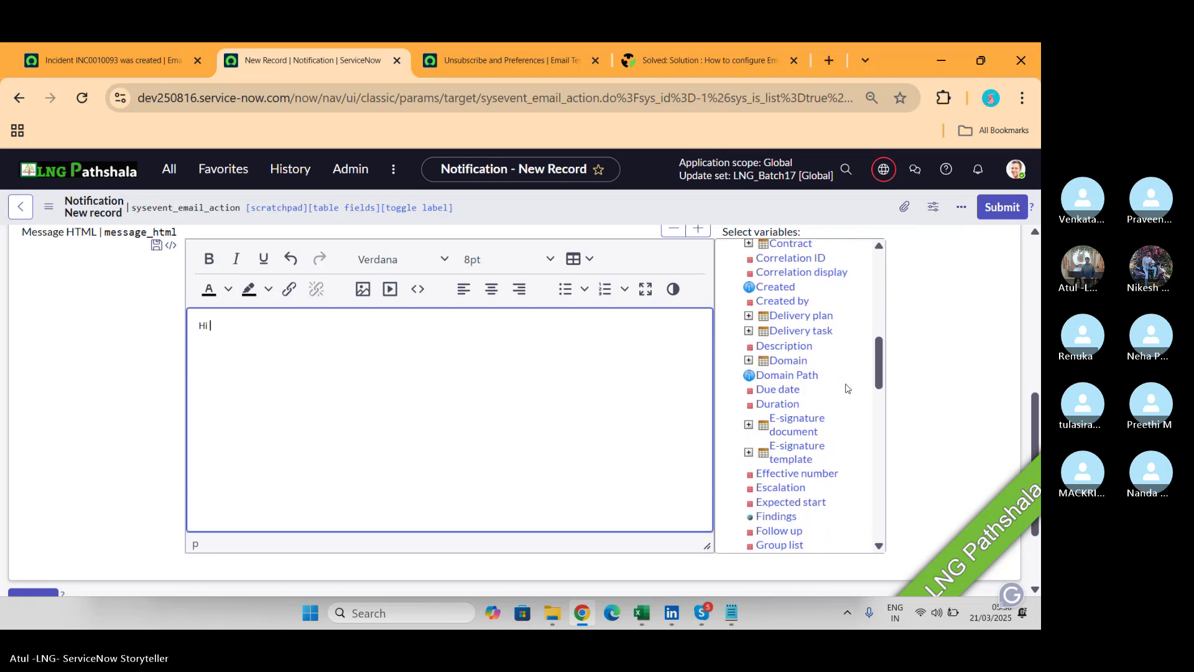
{"action": "scroll", "coordinate": [846, 388], "scroll_direction": "up", "scroll_amount": 2}
{"action": "scroll", "coordinate": [846, 388], "scroll_direction": "up", "scroll_amount": 2}
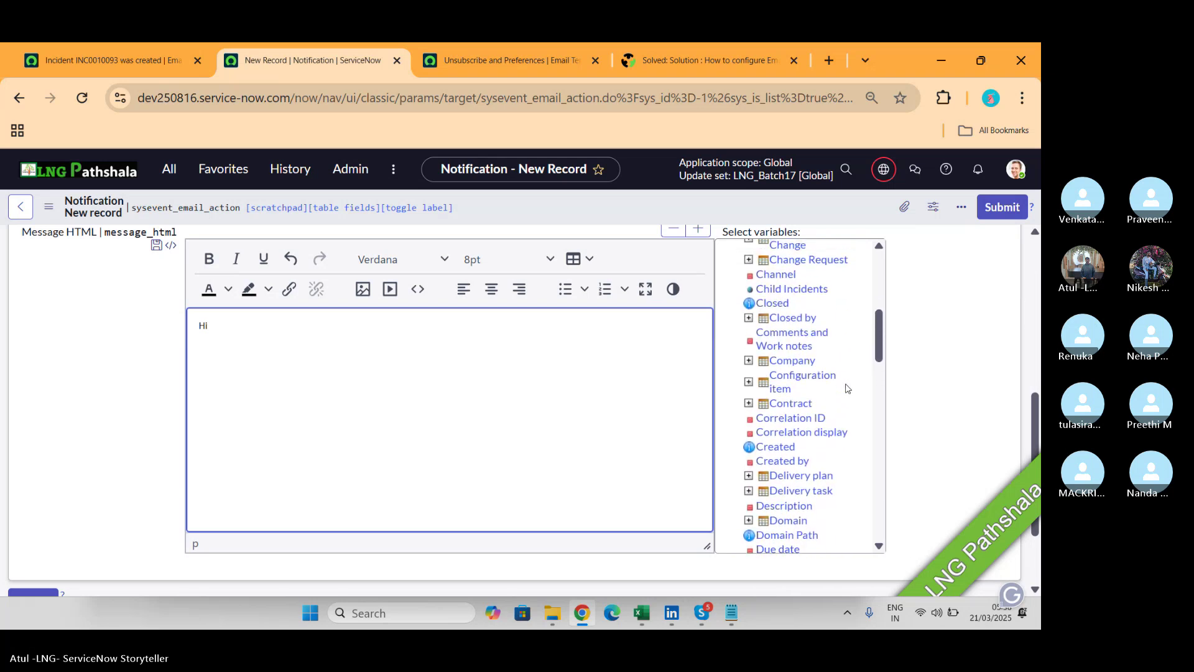
{"action": "scroll", "coordinate": [846, 389], "scroll_direction": "up", "scroll_amount": 2}
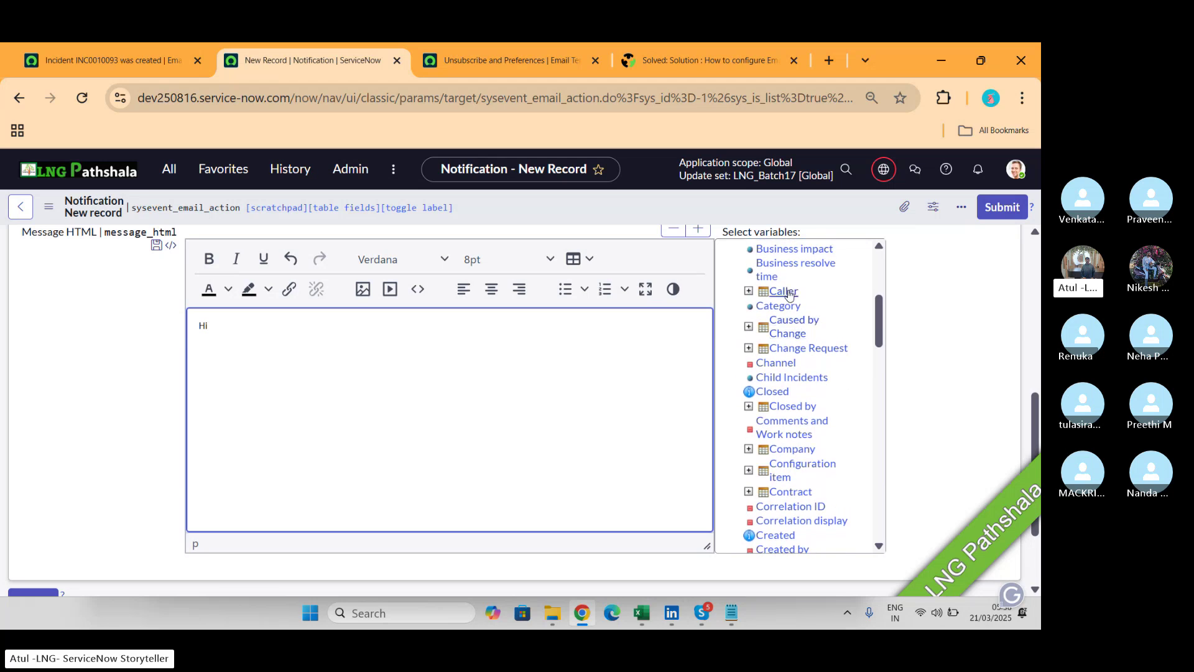
{"action": "left_click", "coordinate": [784, 291]}
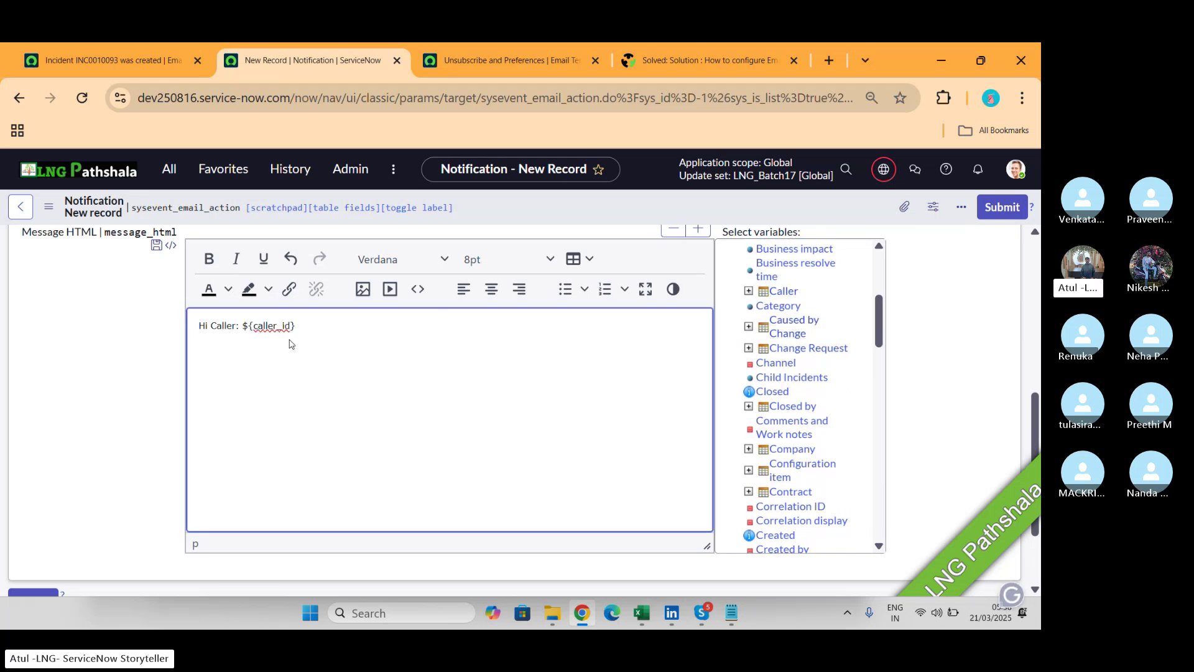
Continue the body with 'Your ... Number:' followed by the ${number} variable.
{"action": "type", "text": "Your"}
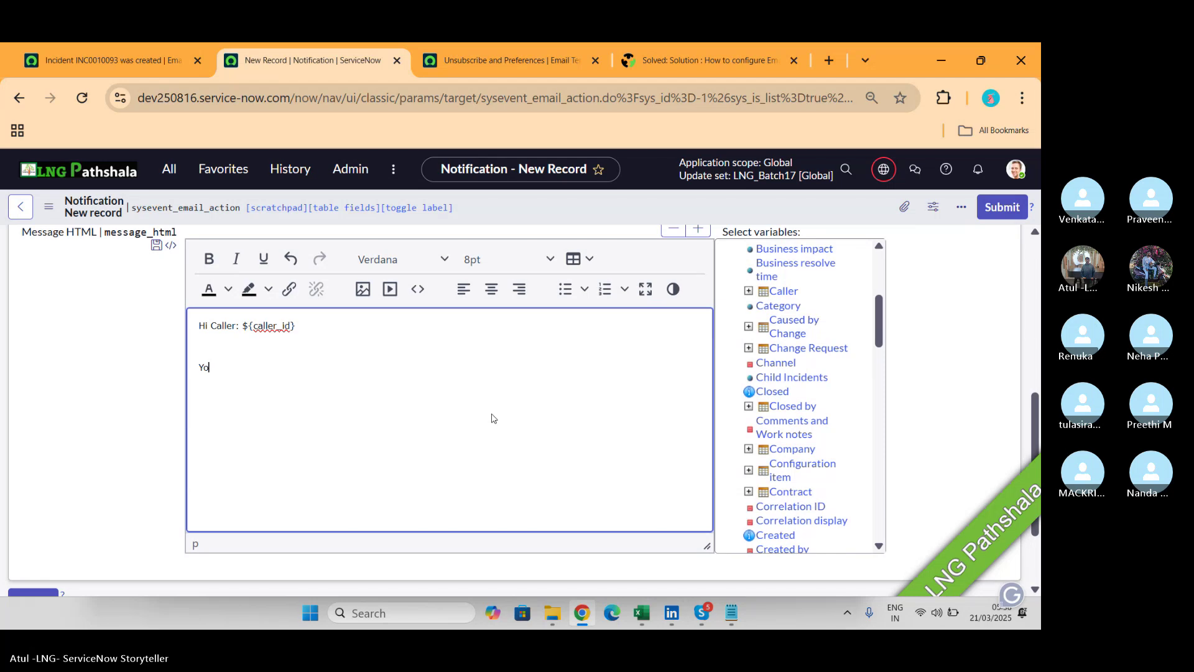
{"action": "type", "text": "ident"}
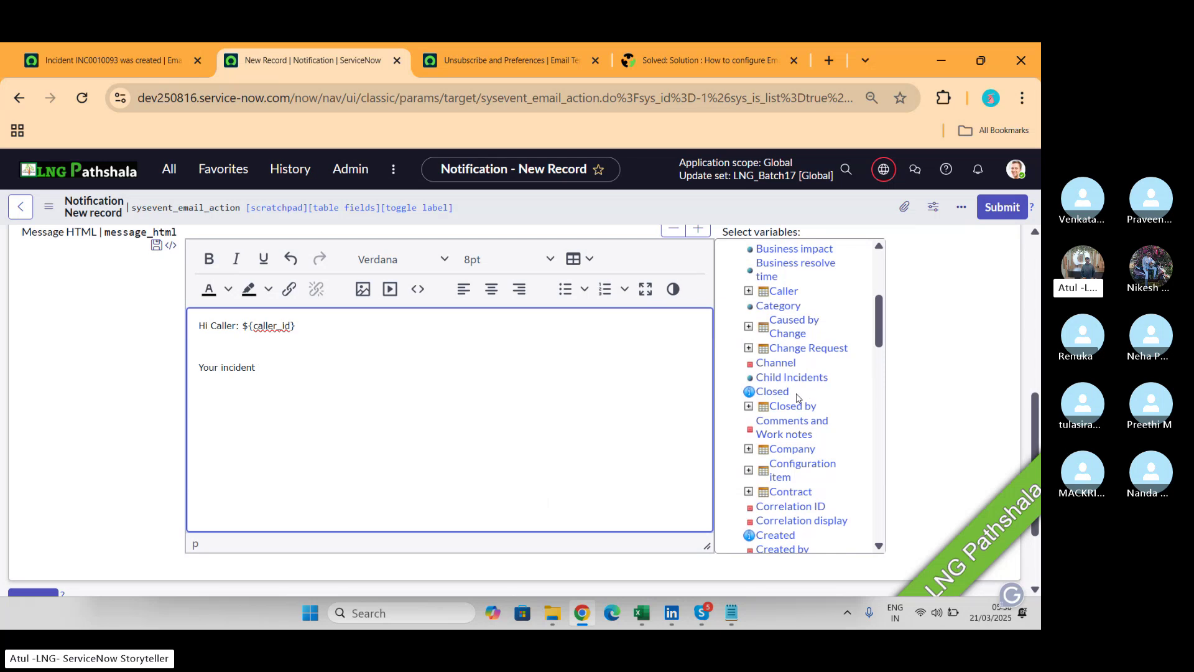
{"action": "scroll", "coordinate": [789, 399], "scroll_direction": "down", "scroll_amount": 3}
{"action": "scroll", "coordinate": [789, 399], "scroll_direction": "down", "scroll_amount": 5}
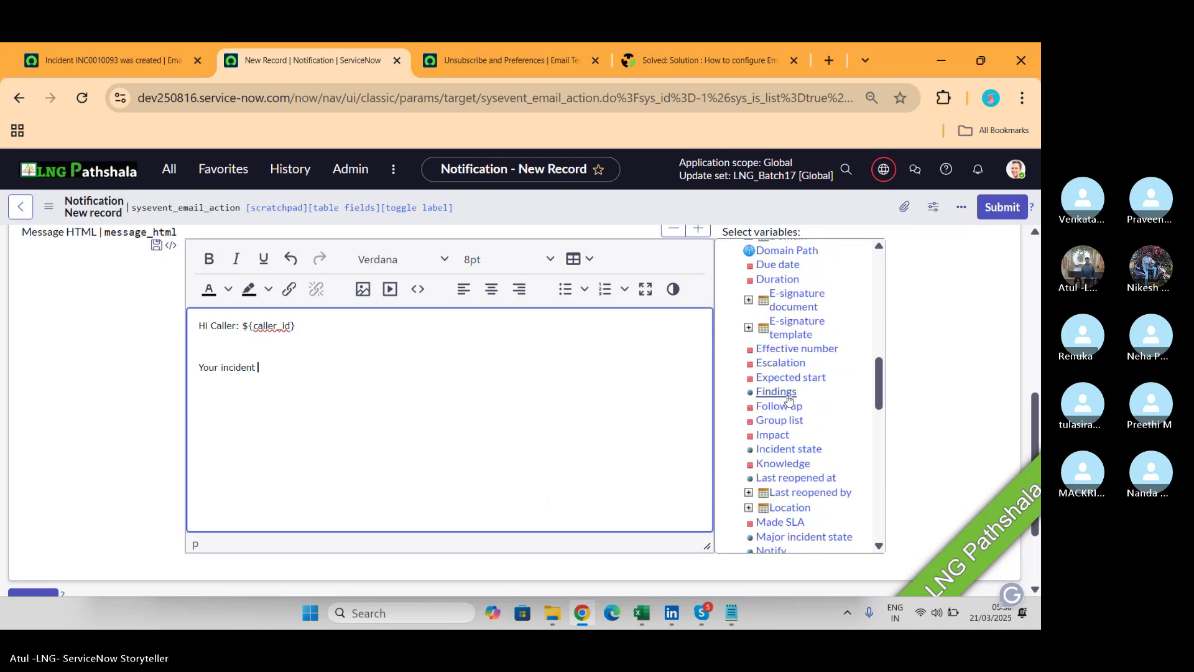
{"action": "scroll", "coordinate": [789, 398], "scroll_direction": "down", "scroll_amount": 1}
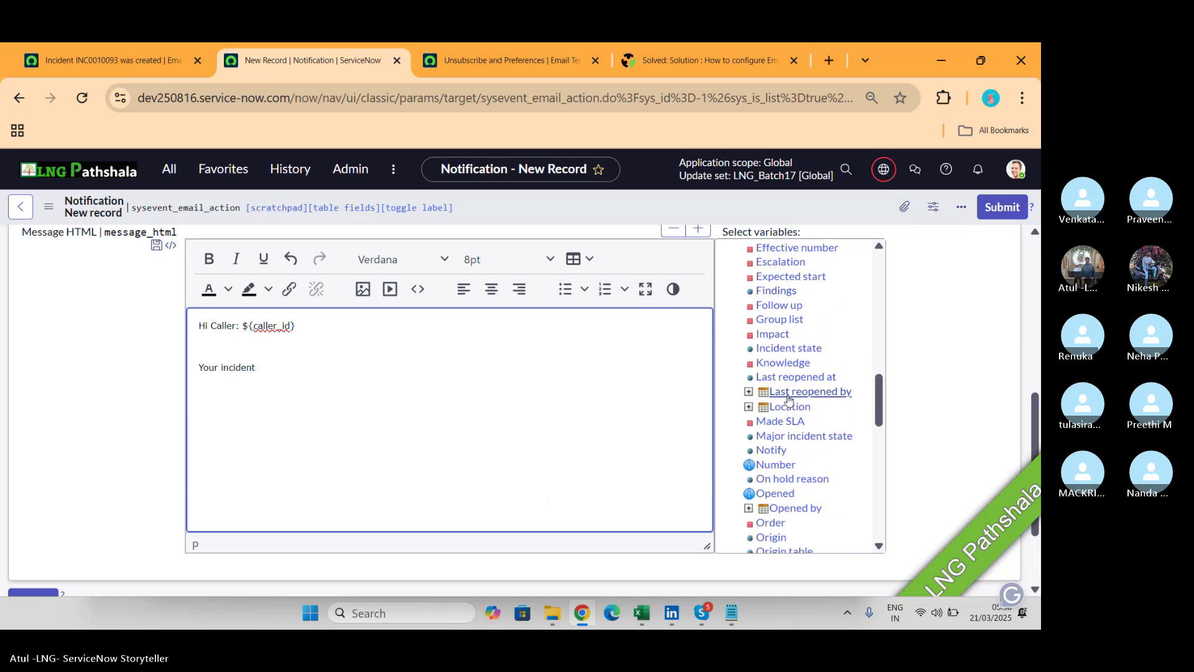
{"action": "type", "text": "Number:"}
{"action": "left_click", "coordinate": [775, 464]}
Copy the ${number} placeholder onto the end of the subject line.
{"action": "left_click_drag", "start_coordinate": [352, 370], "coordinate": [301, 370]}
{"action": "key", "text": "ctrl+c"}
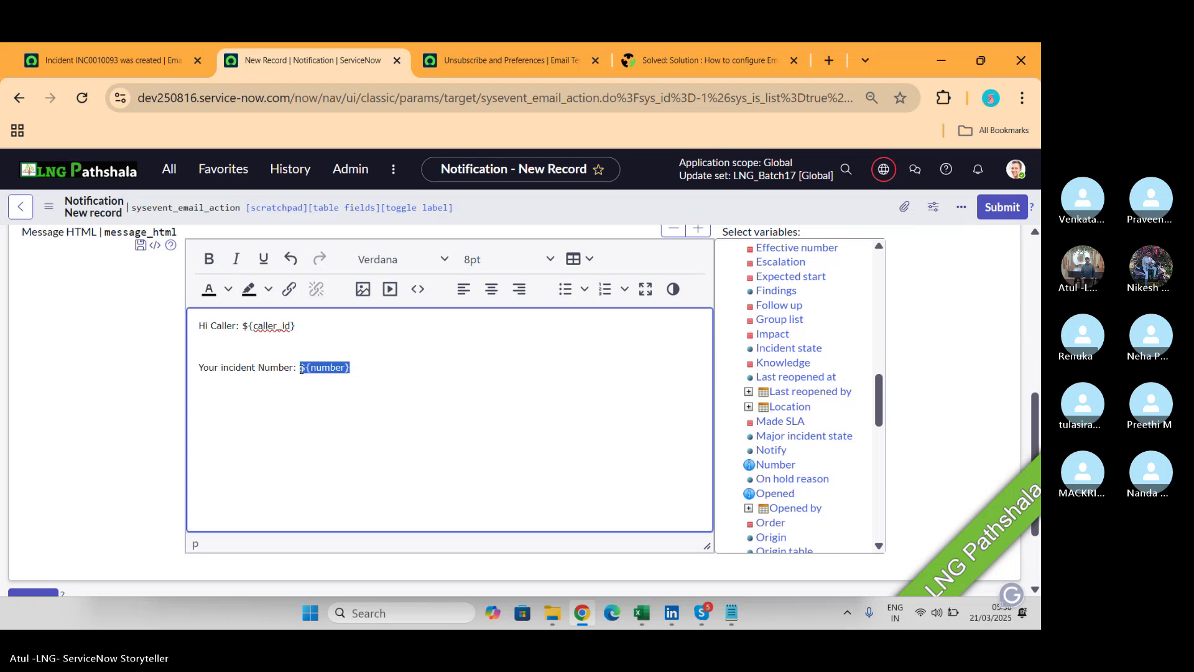
{"action": "scroll", "coordinate": [301, 368], "scroll_direction": "up", "scroll_amount": 2}
{"action": "left_click", "coordinate": [368, 307]}
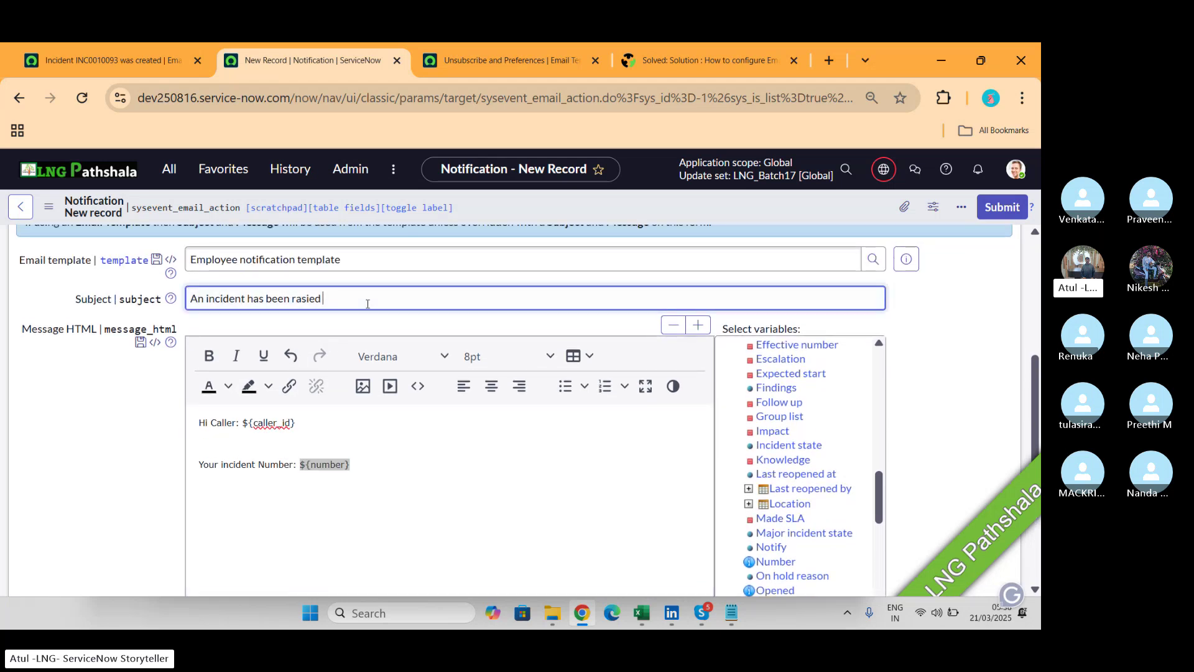
{"action": "key", "text": "ctrl+v"}
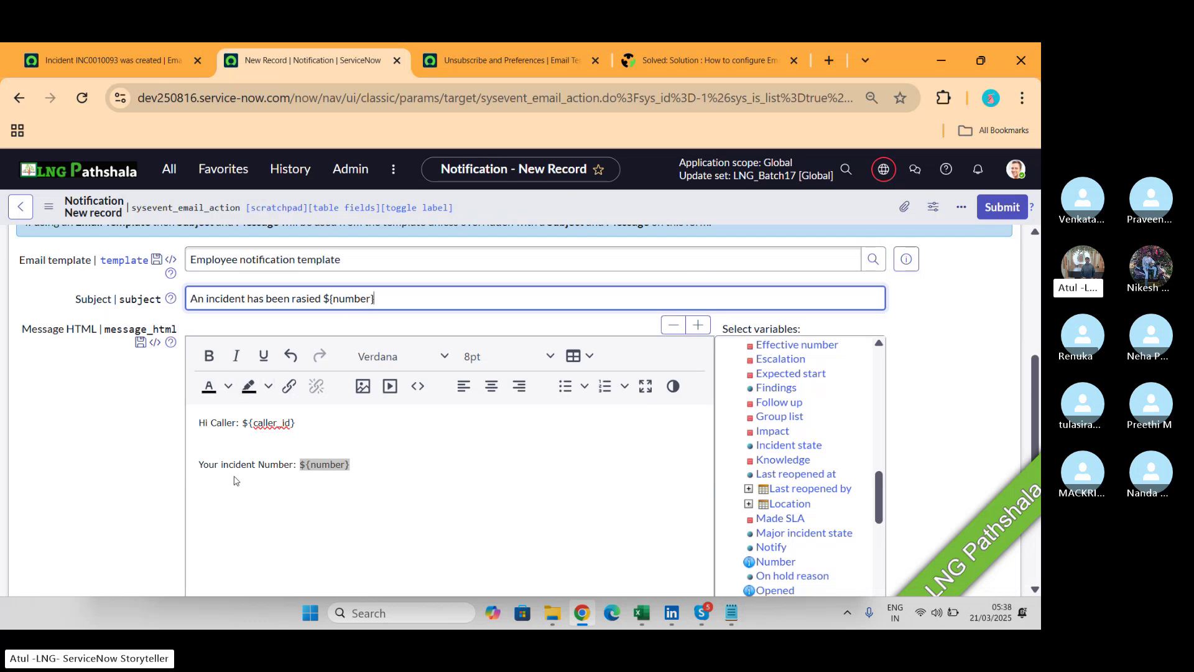
Extend the body with 'has been raised and assigned to'.
{"action": "left_click", "coordinate": [398, 469]}
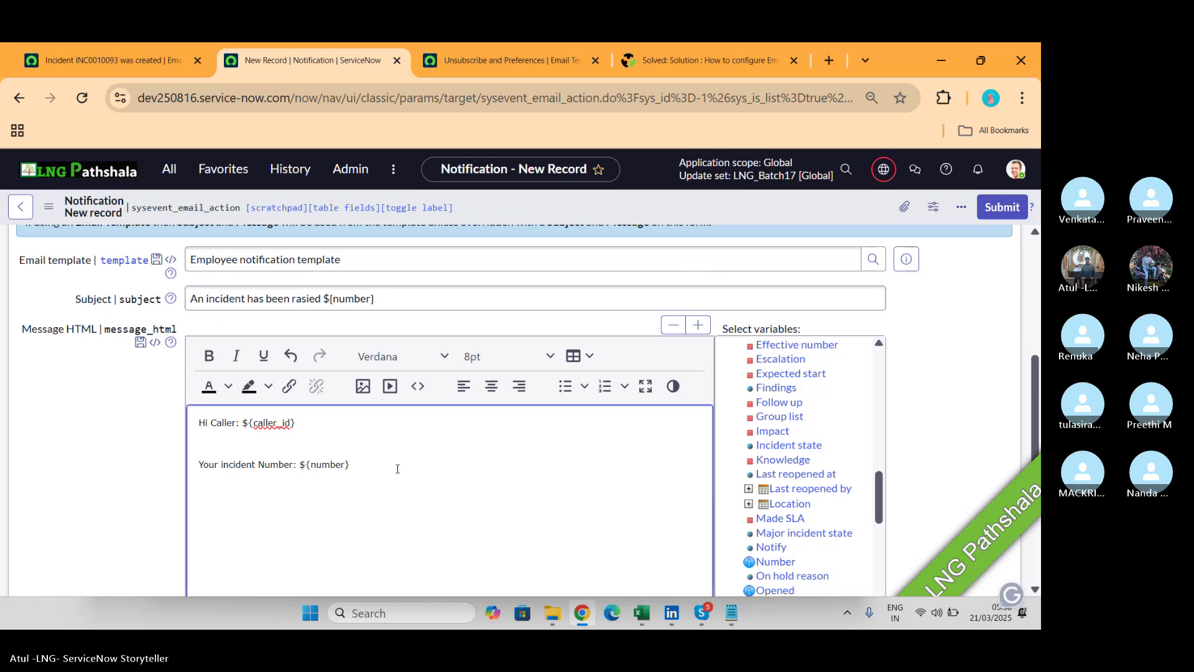
{"action": "type", "text": "has been raiefd"}
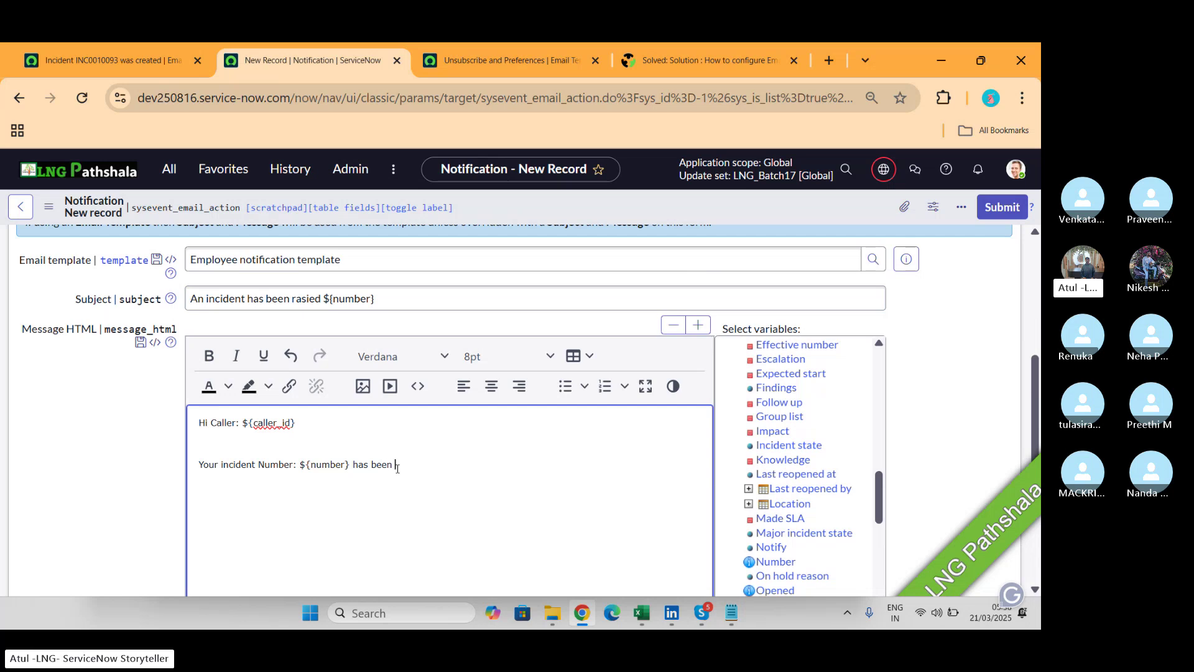
{"action": "key", "text": "BackSpace"}
{"action": "key", "text": "BackSpace"}
{"action": "type", "text": "ised and assg"}
{"action": "key", "text": "BackSpace"}
{"action": "type", "text": "igne to"}
Add the Assignment group variable, 'where assignment group manager is', and the group's Manager variable.
{"action": "scroll", "coordinate": [805, 476], "scroll_direction": "up", "scroll_amount": 4}
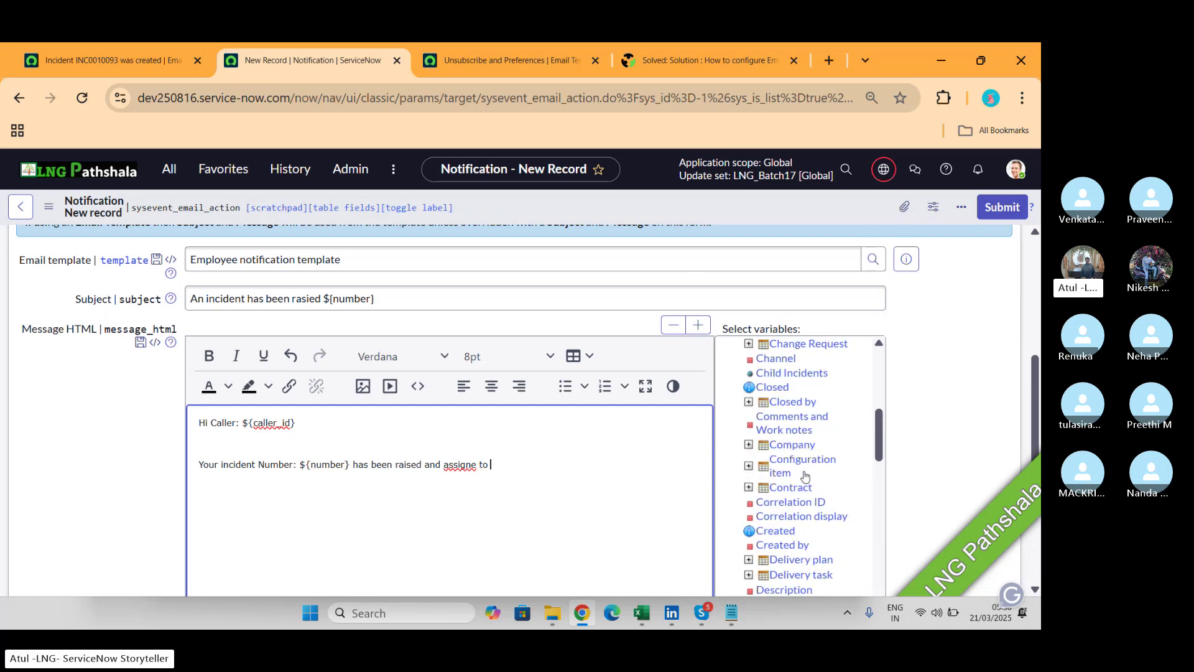
{"action": "scroll", "coordinate": [805, 476], "scroll_direction": "up", "scroll_amount": 5}
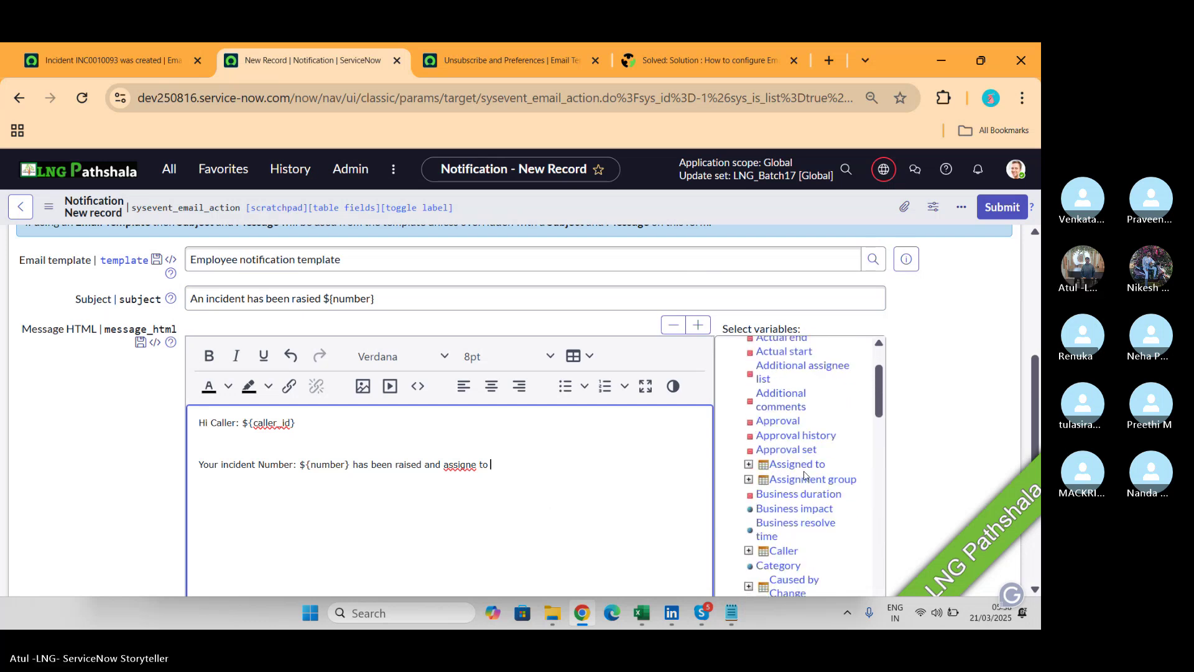
{"action": "left_click", "coordinate": [806, 479]}
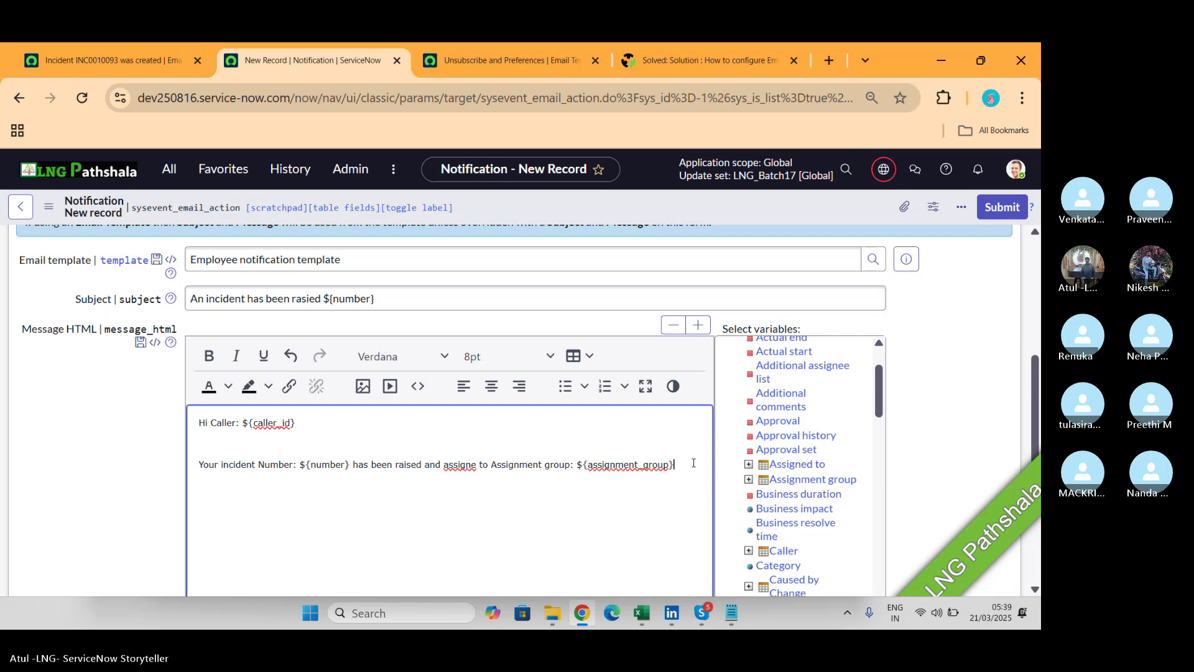
{"action": "type", "text": "where "}
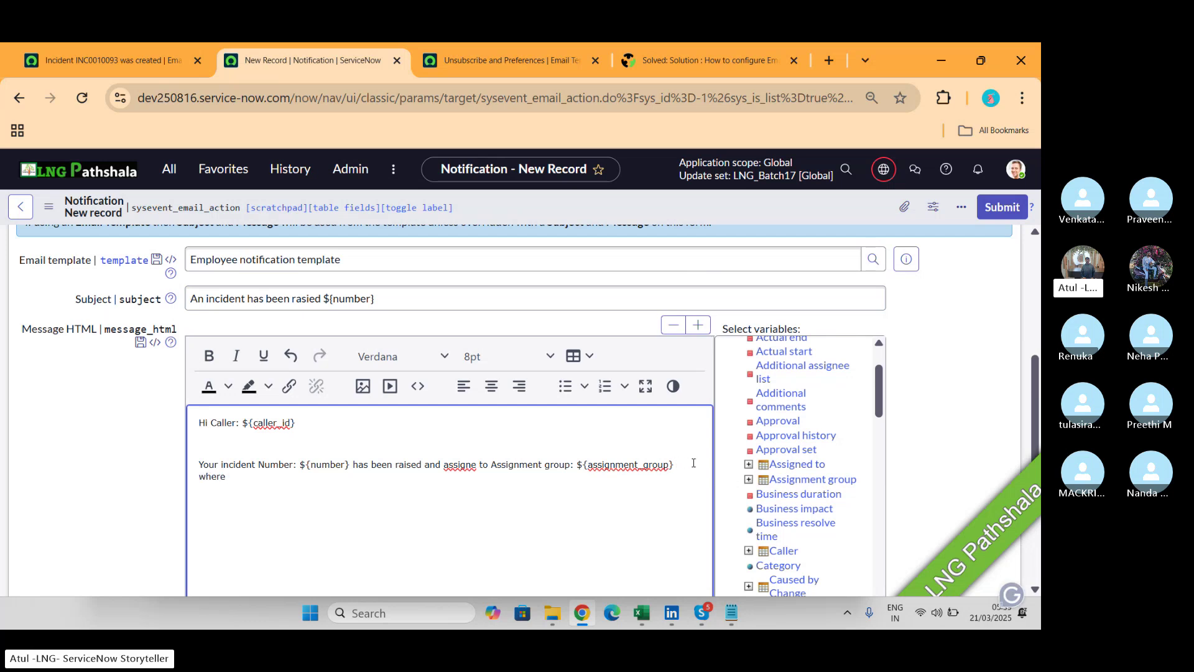
{"action": "type", "text": "aiisgnment group manger"}
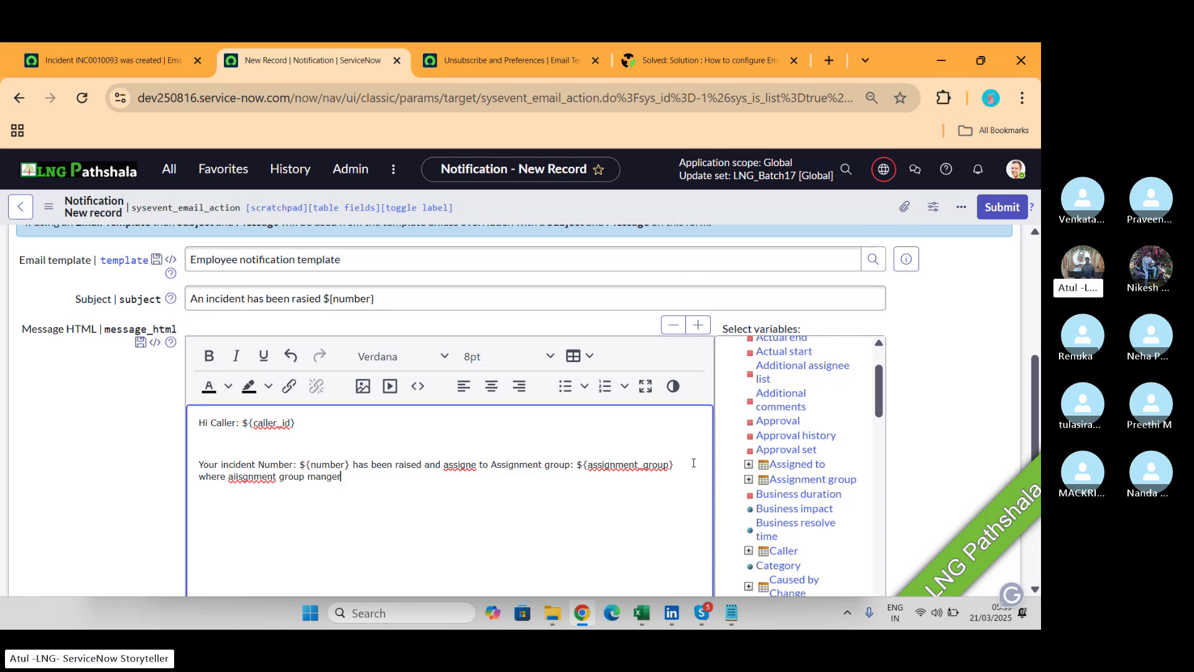
{"action": "type", "text": "r is"}
{"action": "left_click", "coordinate": [749, 479]}
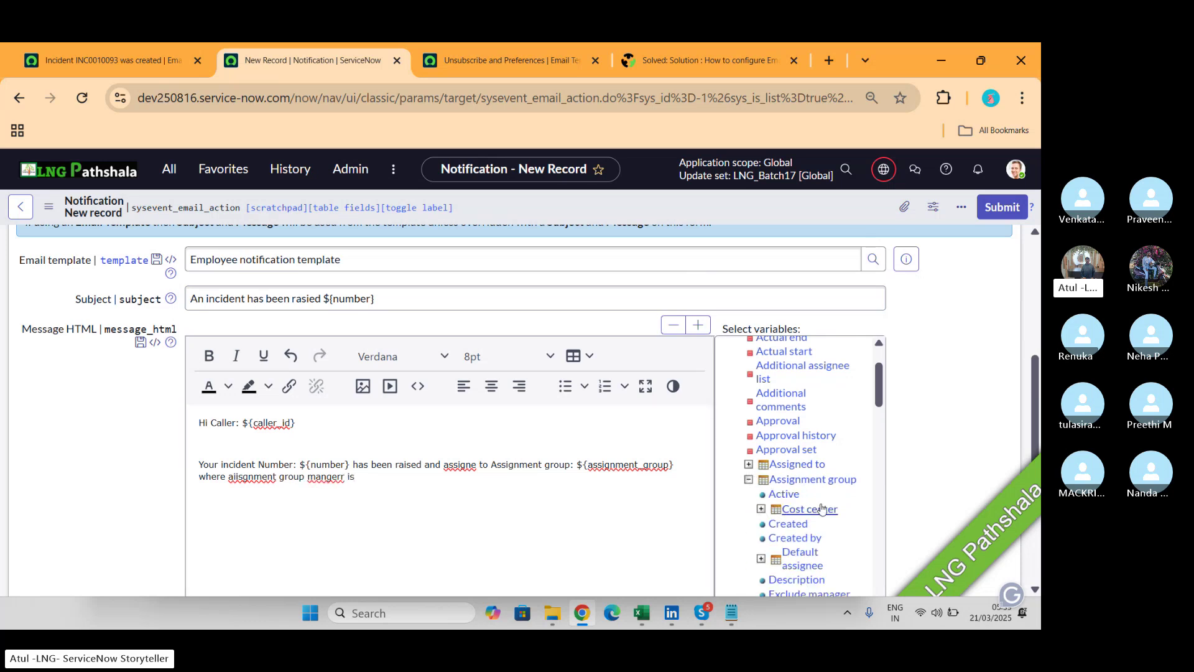
{"action": "scroll", "coordinate": [823, 508], "scroll_direction": "down", "scroll_amount": 1}
{"action": "scroll", "coordinate": [822, 509], "scroll_direction": "down", "scroll_amount": 1}
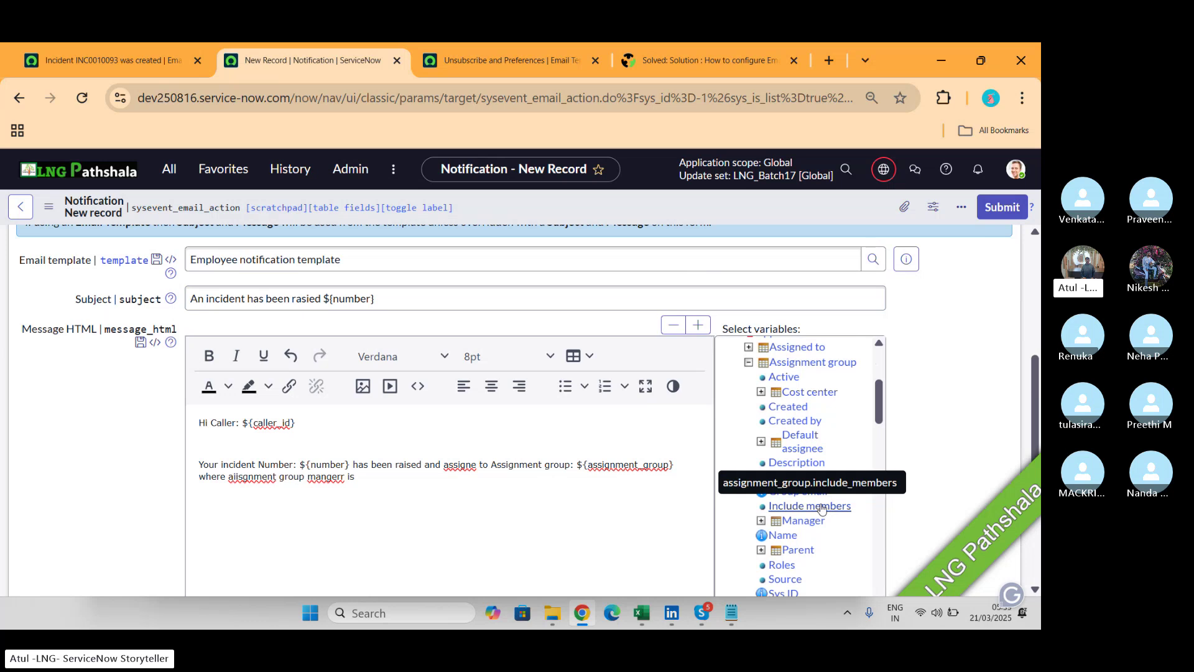
{"action": "left_click", "coordinate": [809, 520]}
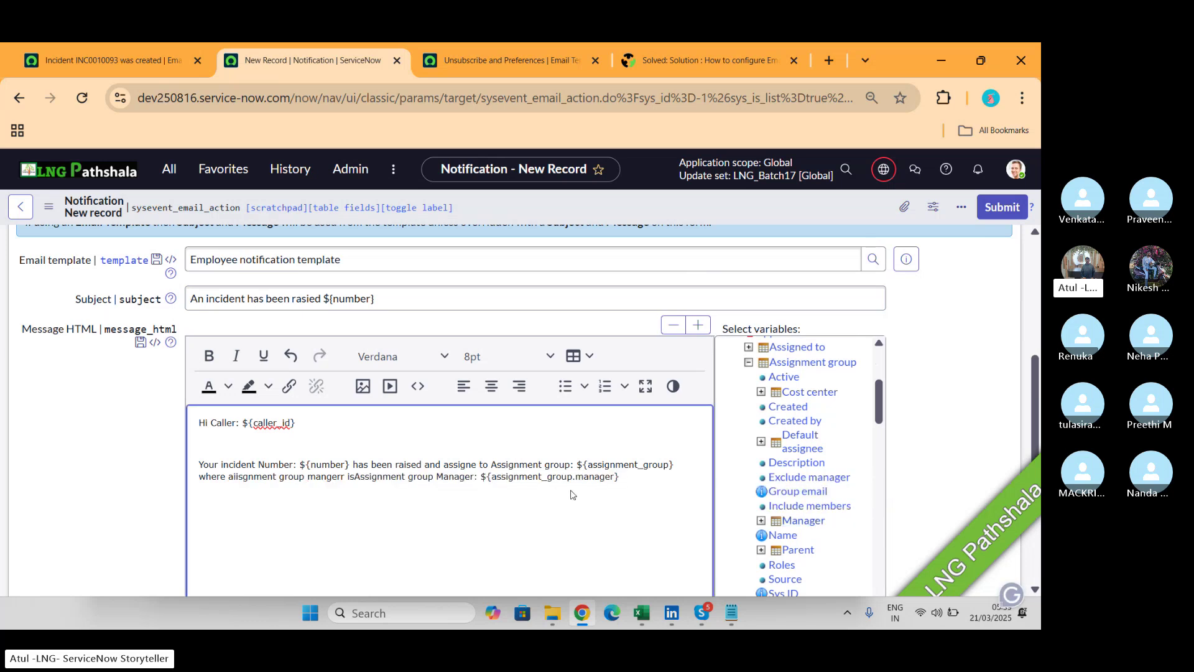
Sign the message off with 'Regards' and 'CSA Batch 17' on separate lines.
{"action": "key", "text": "Return"}
{"action": "key", "text": "Return"}
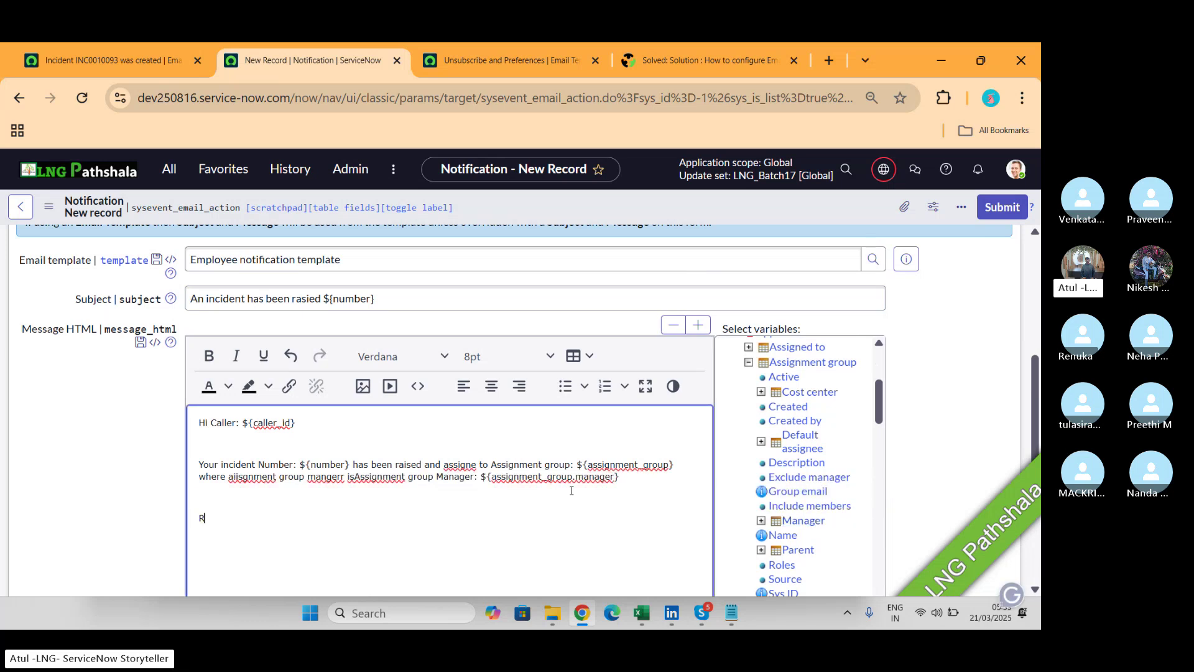
{"action": "type", "text": "Regards"}
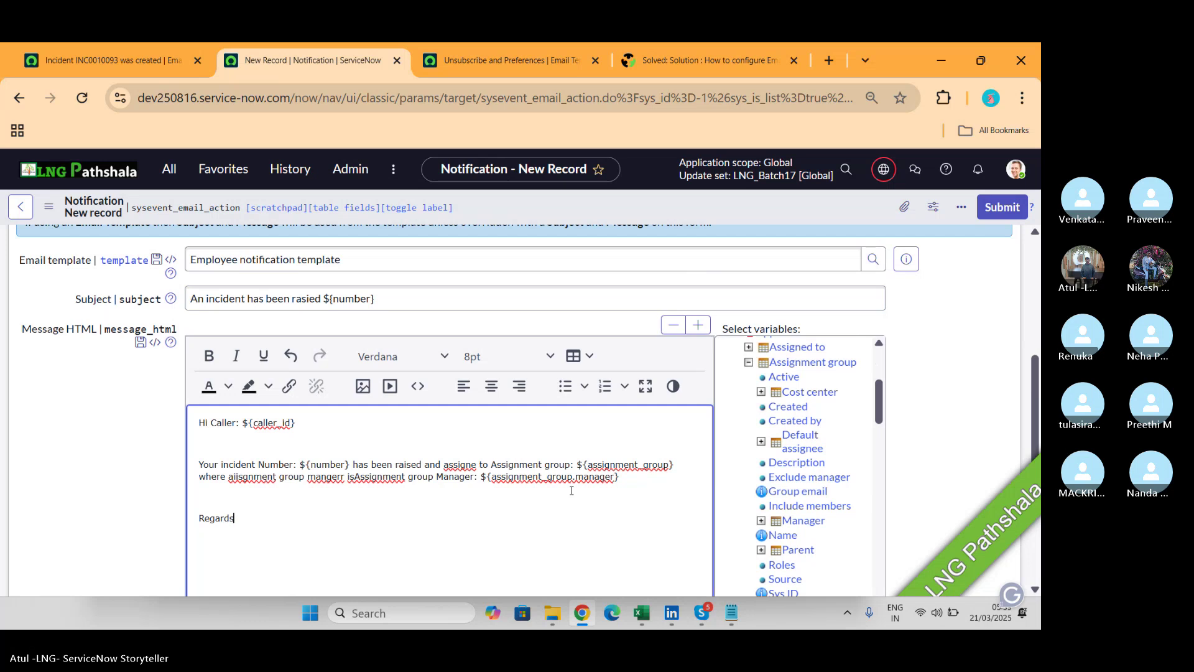
{"action": "key", "text": "Return"}
{"action": "type", "text": "CSA B"}
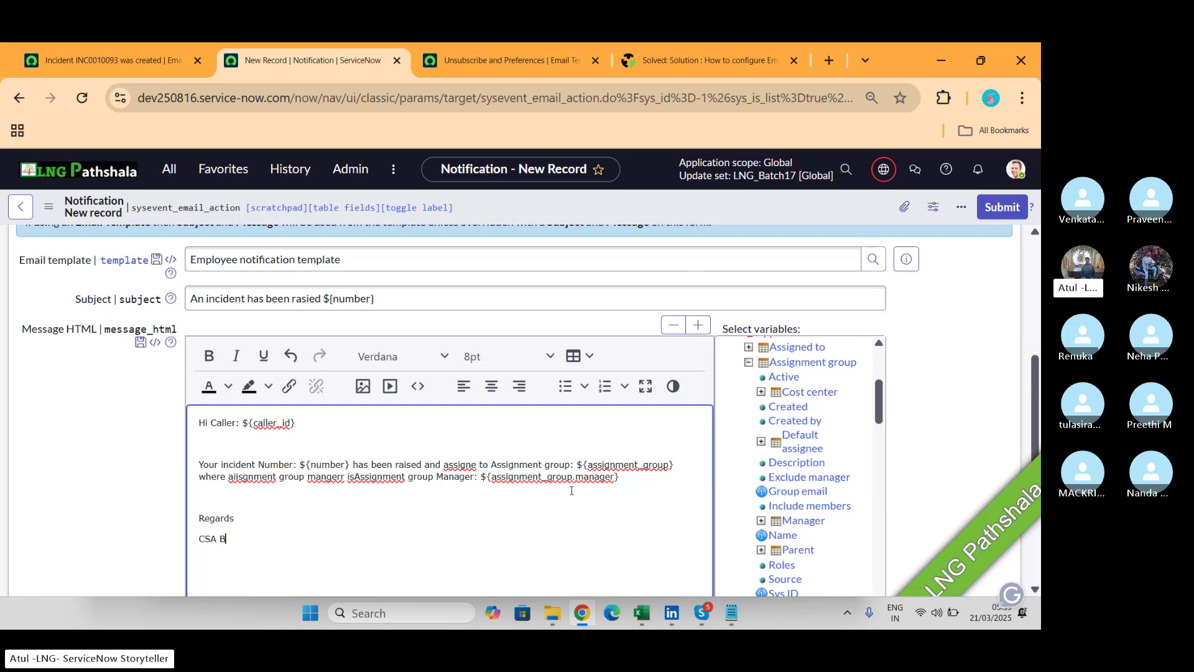
{"action": "type", "text": "atch 17"}
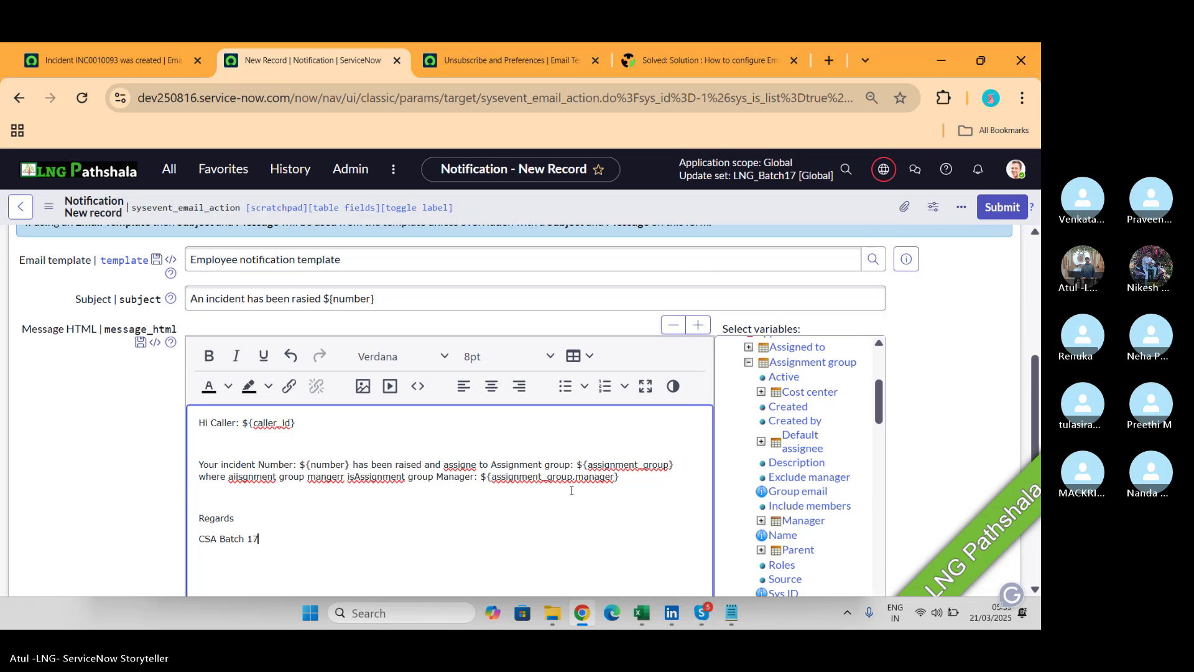
{"action": "right_click", "coordinate": [764, 210]}
Save the LNG Batch 17 notification and open its email preview.
{"action": "left_click", "coordinate": [787, 220]}
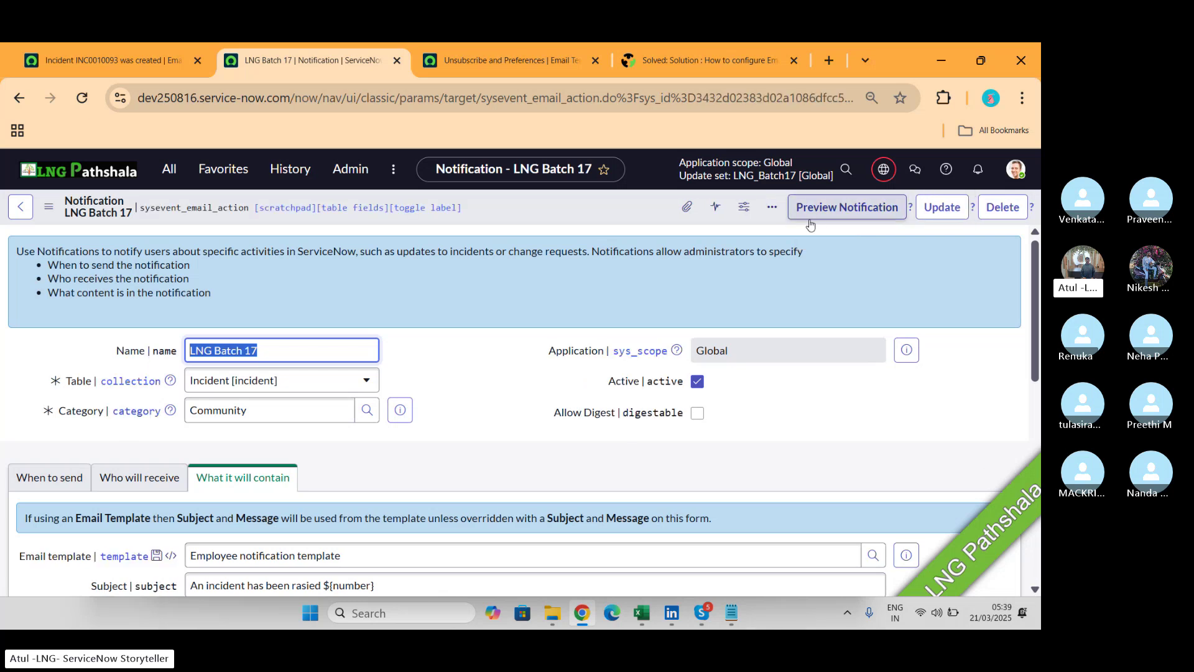
{"action": "left_click", "coordinate": [846, 205]}
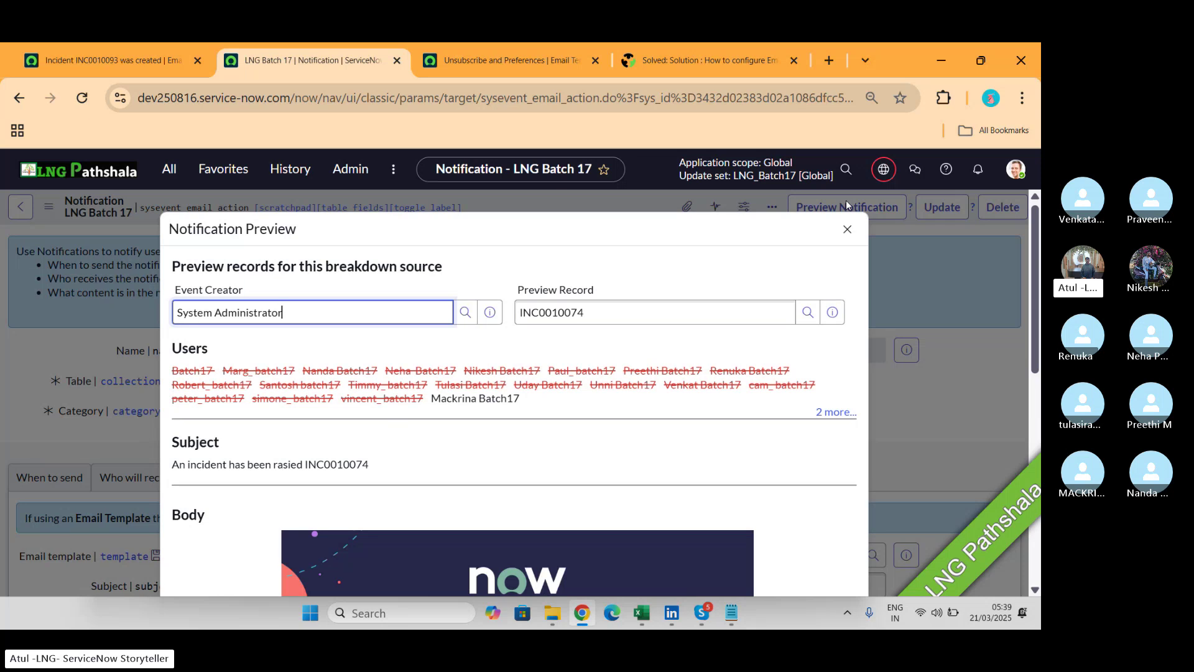
{"action": "mouse_move", "coordinate": [361, 371]}
{"action": "mouse_move", "coordinate": [398, 374]}
{"action": "scroll", "coordinate": [347, 463], "scroll_direction": "down", "scroll_amount": 5}
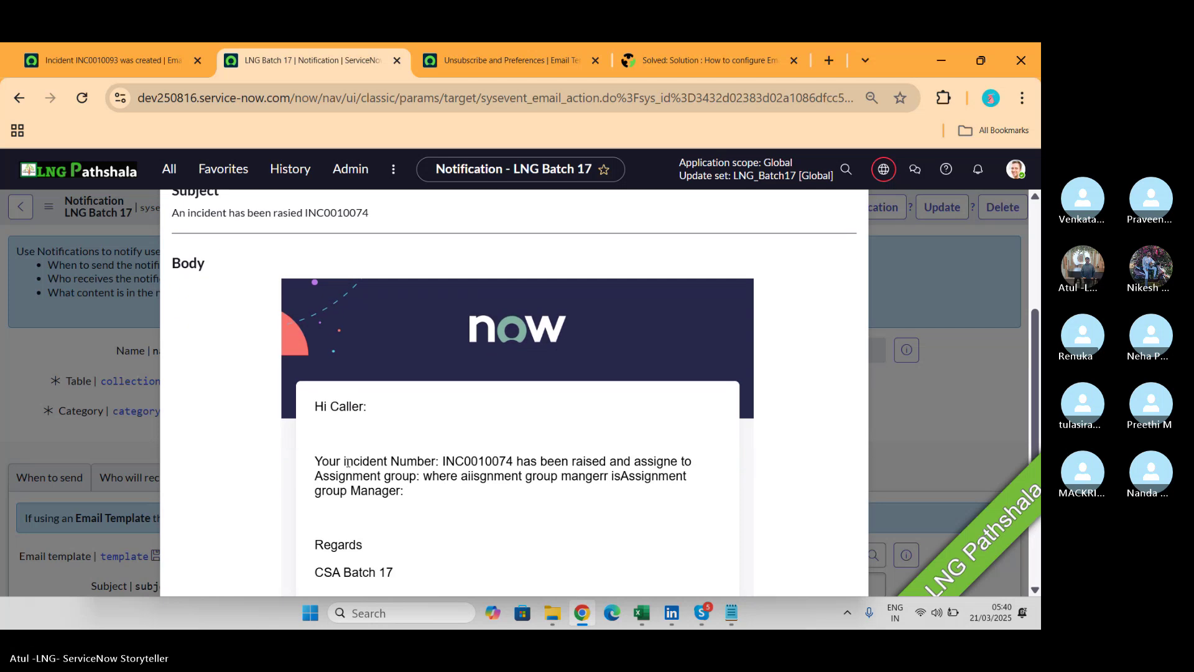
{"action": "scroll", "coordinate": [553, 322], "scroll_direction": "down", "scroll_amount": 1}
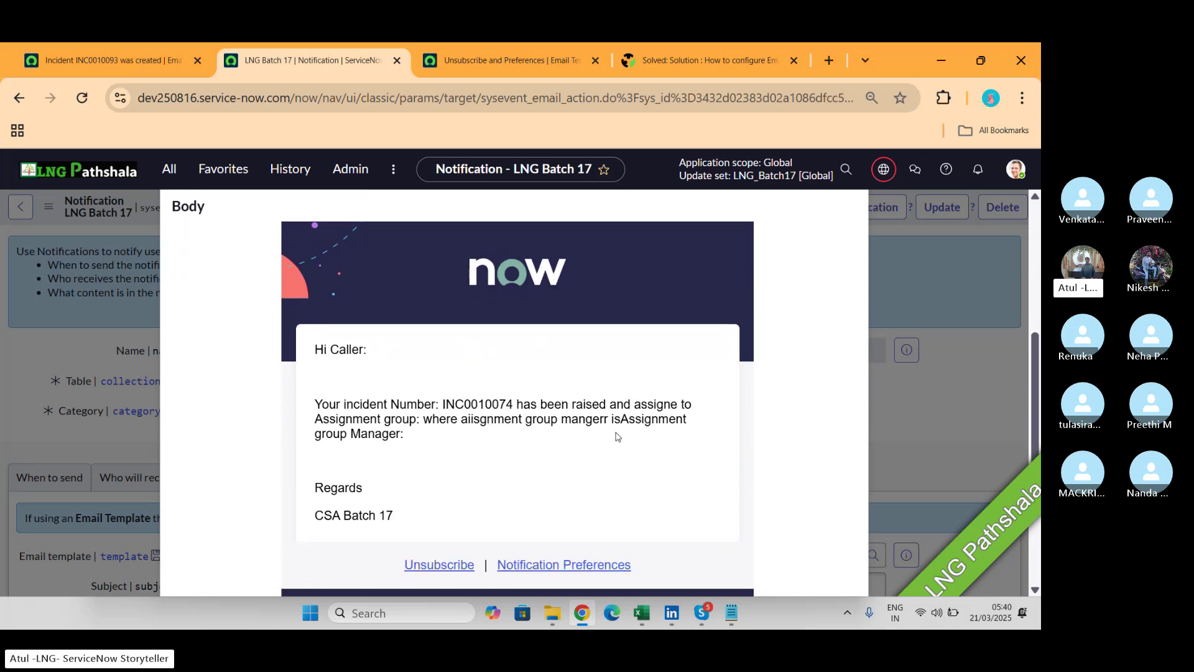
{"action": "scroll", "coordinate": [523, 473], "scroll_direction": "down", "scroll_amount": 3}
{"action": "scroll", "coordinate": [522, 471], "scroll_direction": "up", "scroll_amount": 6}
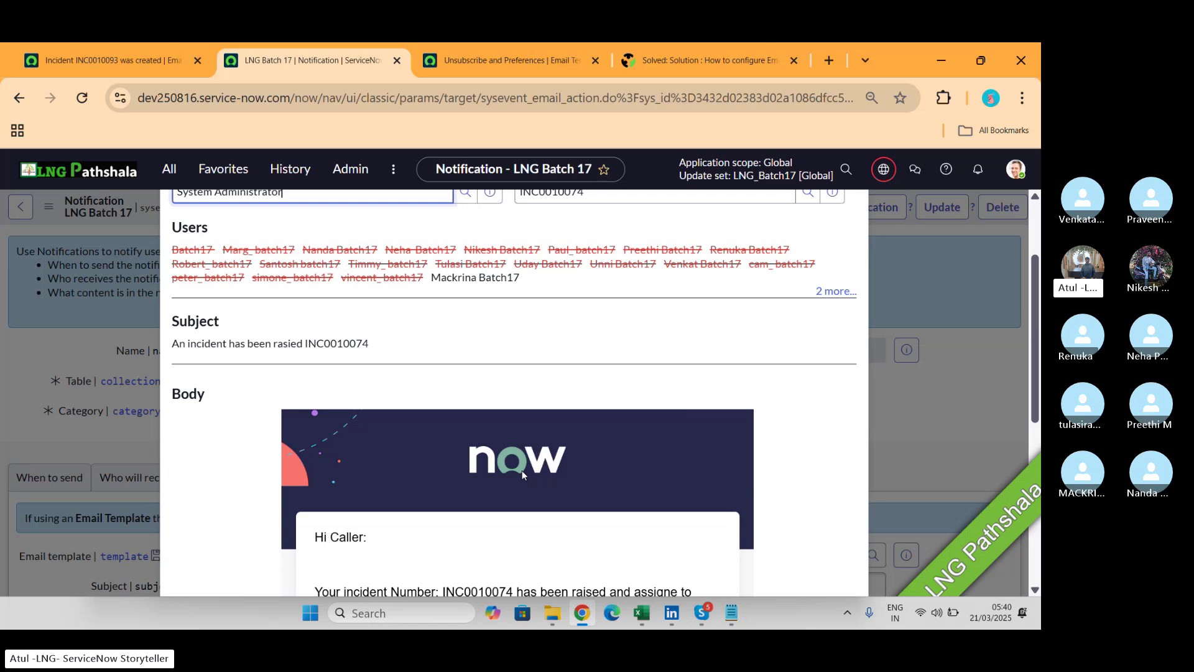
{"action": "scroll", "coordinate": [522, 470], "scroll_direction": "up", "scroll_amount": 2}
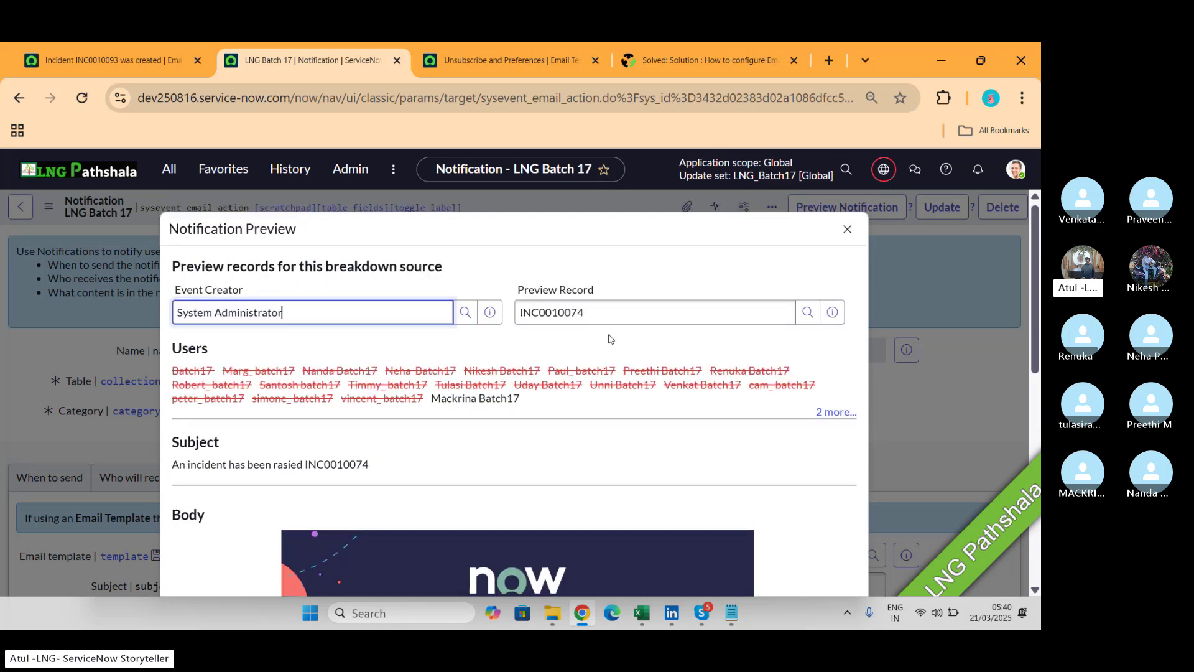
Switch the preview record to incident INC0000011 and check the rendered email.
{"action": "double_click", "coordinate": [608, 303]}
{"action": "type", "text": "**"}
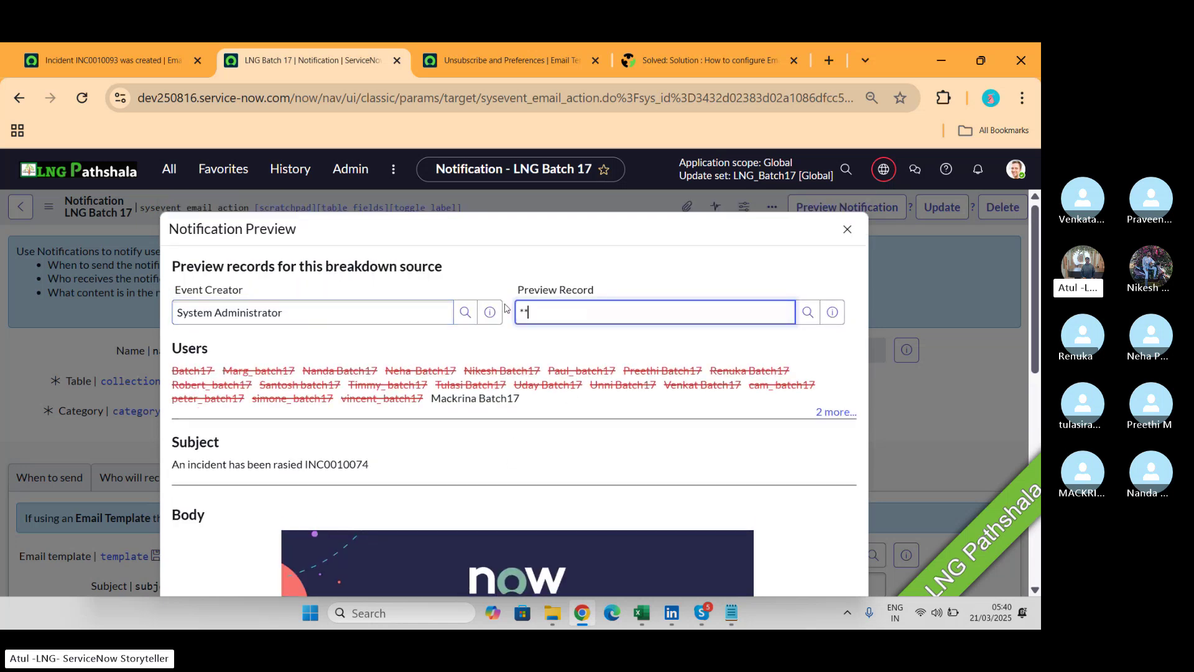
{"action": "left_click", "coordinate": [616, 536]}
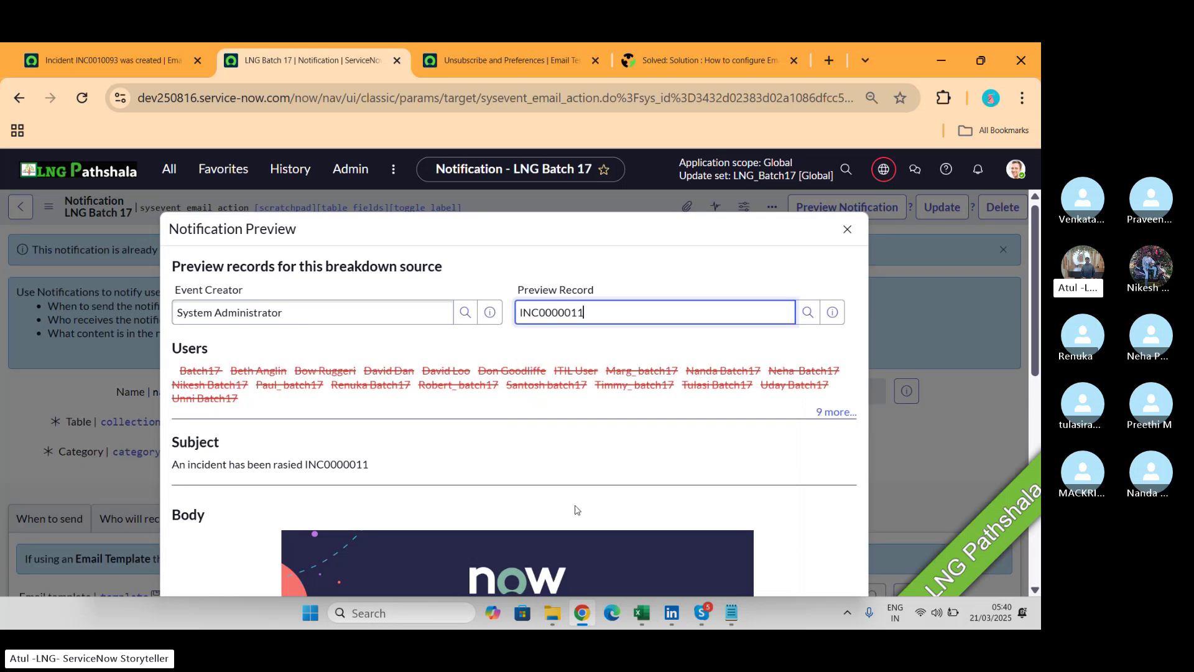
{"action": "scroll", "coordinate": [558, 434], "scroll_direction": "down", "scroll_amount": 3}
{"action": "scroll", "coordinate": [558, 434], "scroll_direction": "down", "scroll_amount": 2}
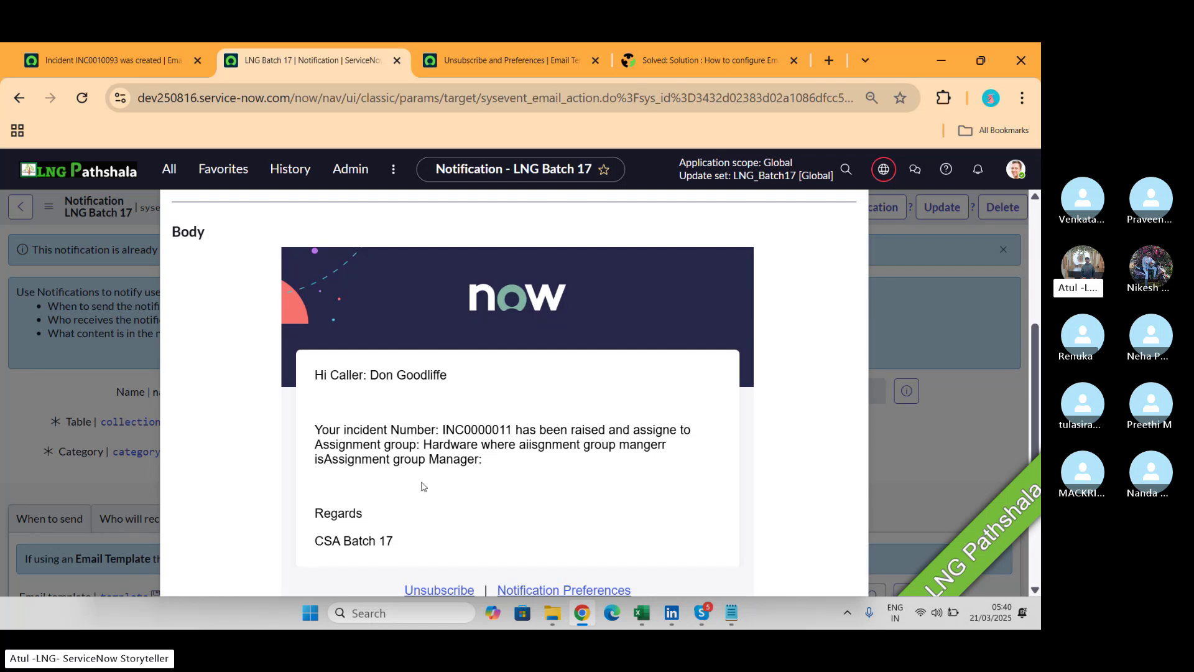
Inspect the sent email for INC0010093 and locate its originating 'Incident was opened' notification.
{"action": "left_click", "coordinate": [109, 60]}
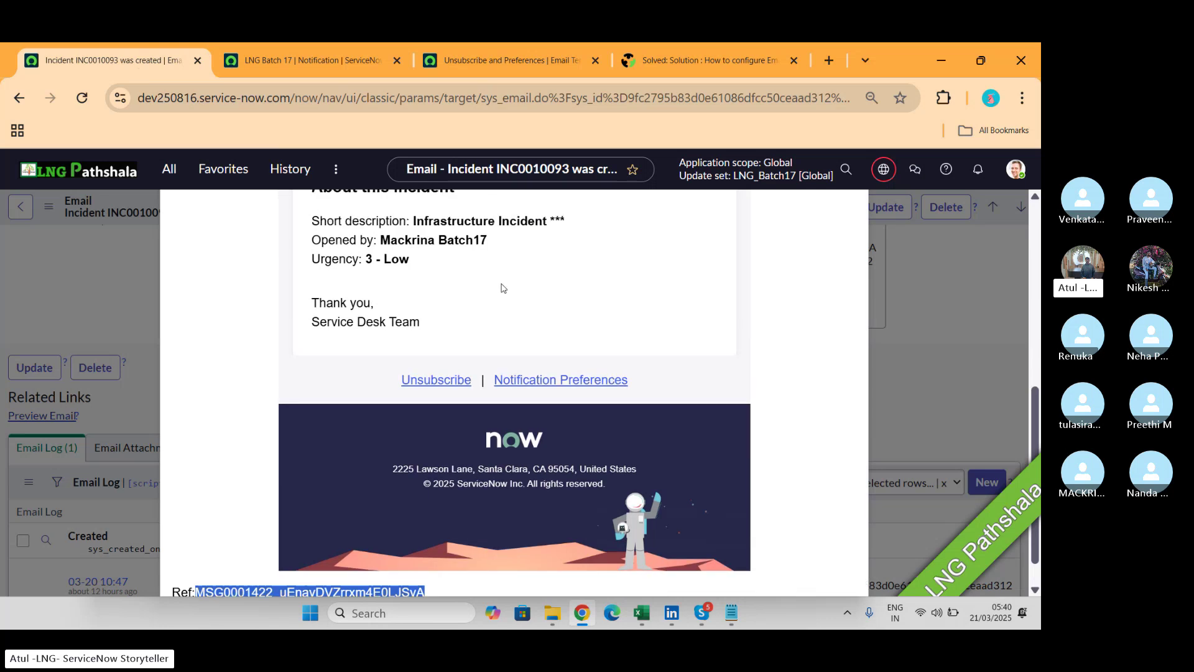
{"action": "scroll", "coordinate": [502, 288], "scroll_direction": "up", "scroll_amount": 5}
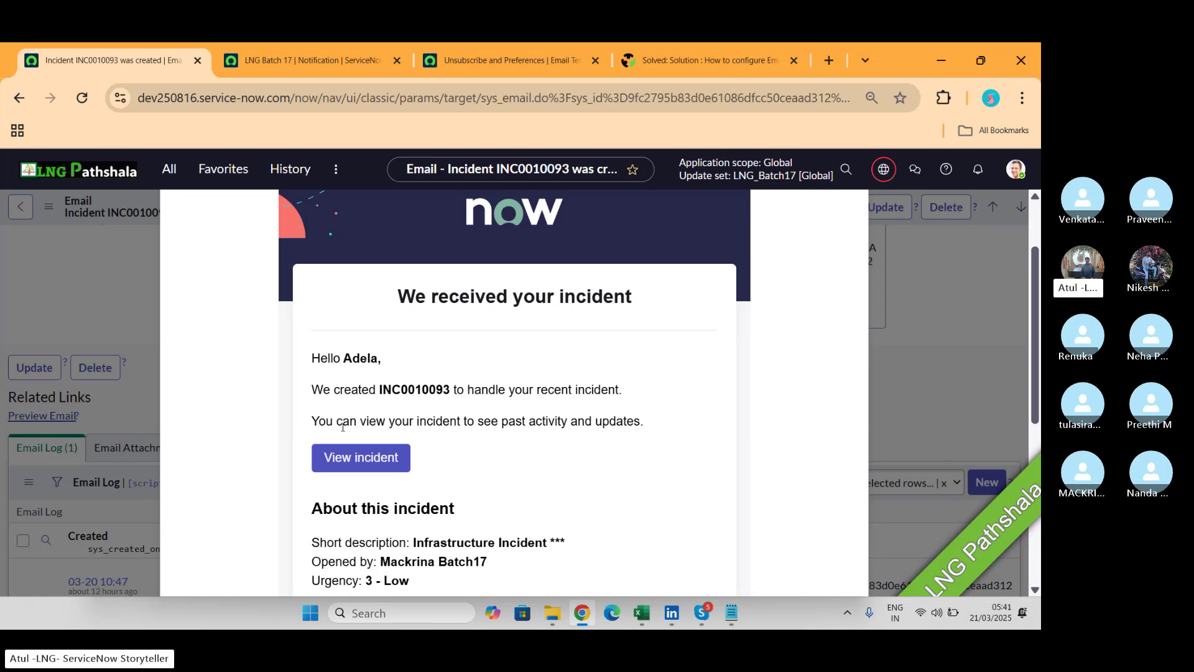
{"action": "scroll", "coordinate": [603, 447], "scroll_direction": "up", "scroll_amount": 2}
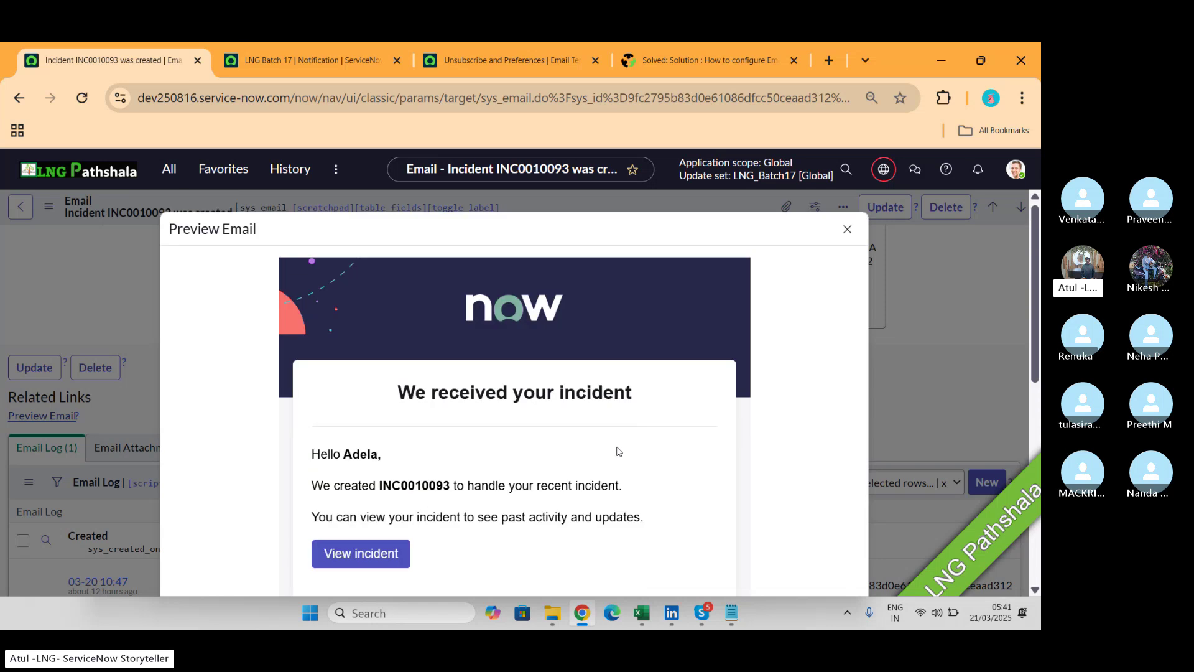
{"action": "left_click", "coordinate": [848, 229]}
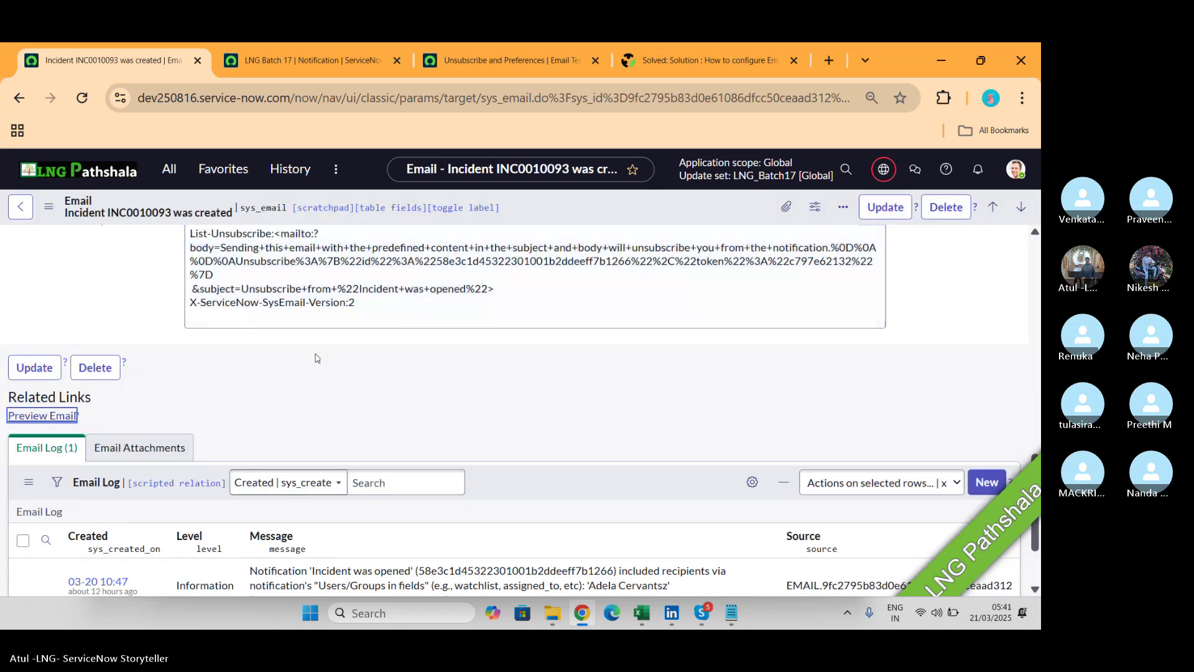
{"action": "scroll", "coordinate": [316, 353], "scroll_direction": "down", "scroll_amount": 8}
{"action": "scroll", "coordinate": [315, 353], "scroll_direction": "up", "scroll_amount": 10}
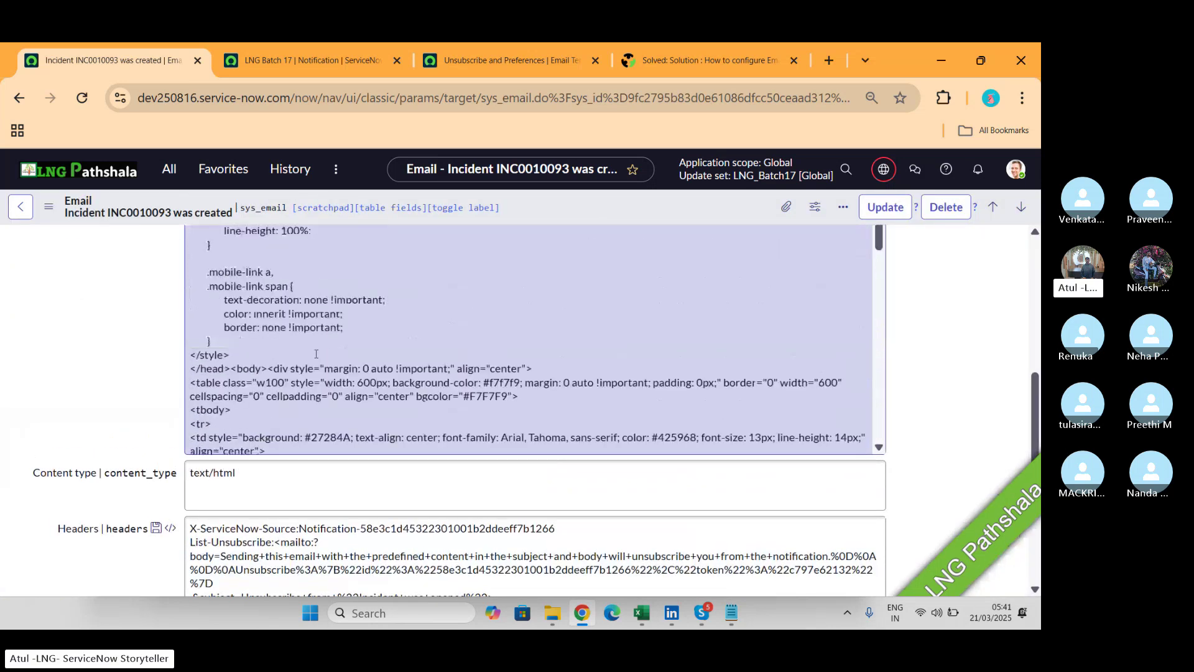
{"action": "scroll", "coordinate": [316, 354], "scroll_direction": "up", "scroll_amount": 10}
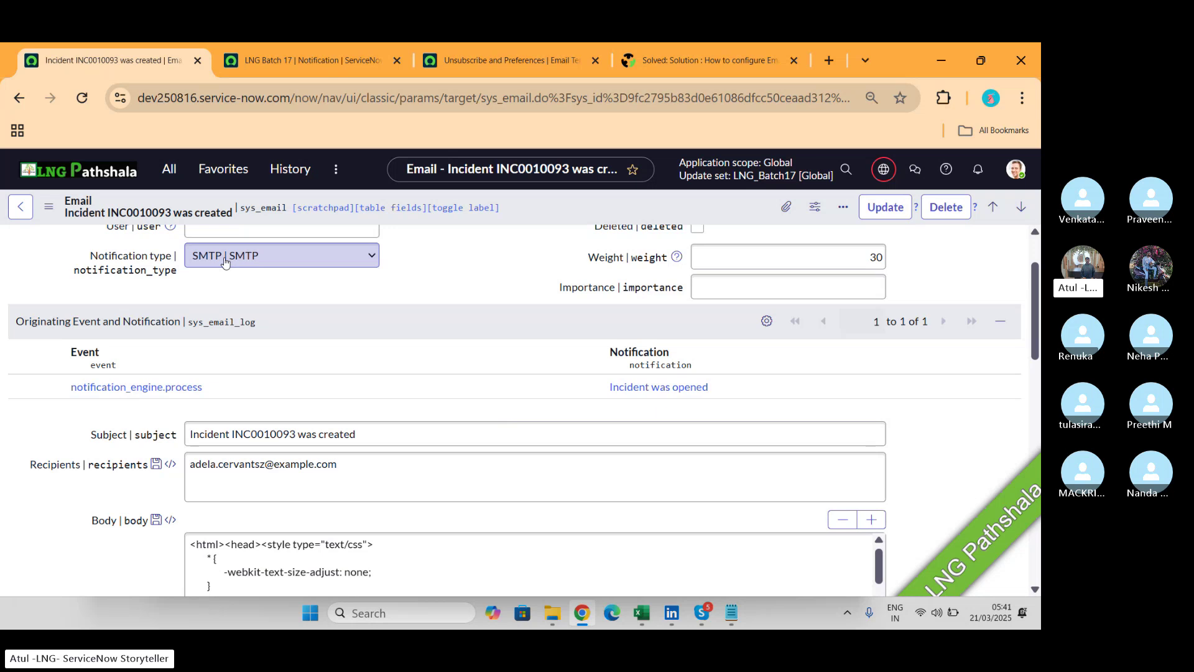
{"action": "left_click", "coordinate": [636, 387]}
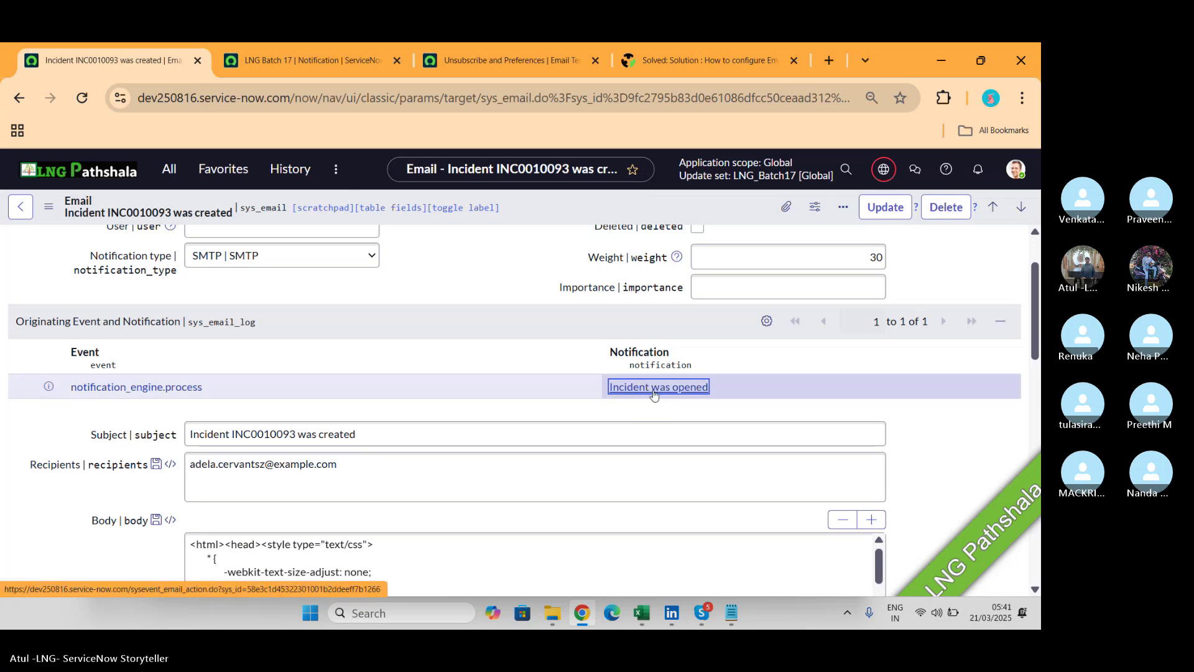
Open the 'Incident was opened' notification in a new tab and show technical field names.
{"action": "middle_click", "coordinate": [654, 394]}
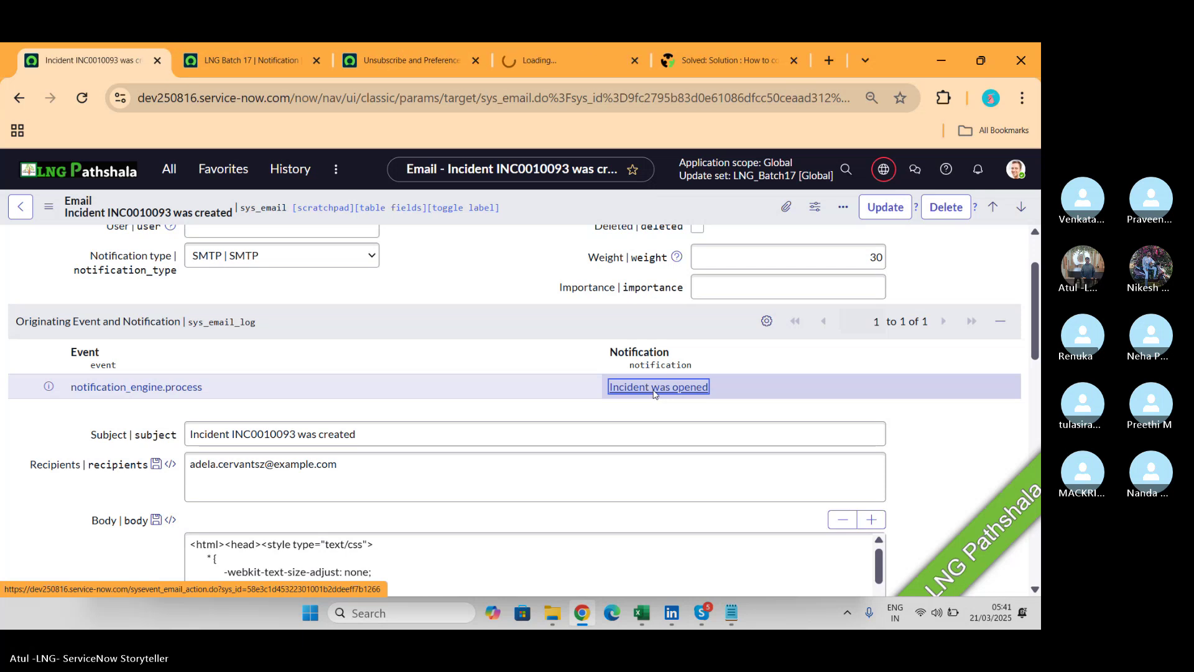
{"action": "left_click", "coordinate": [520, 65]}
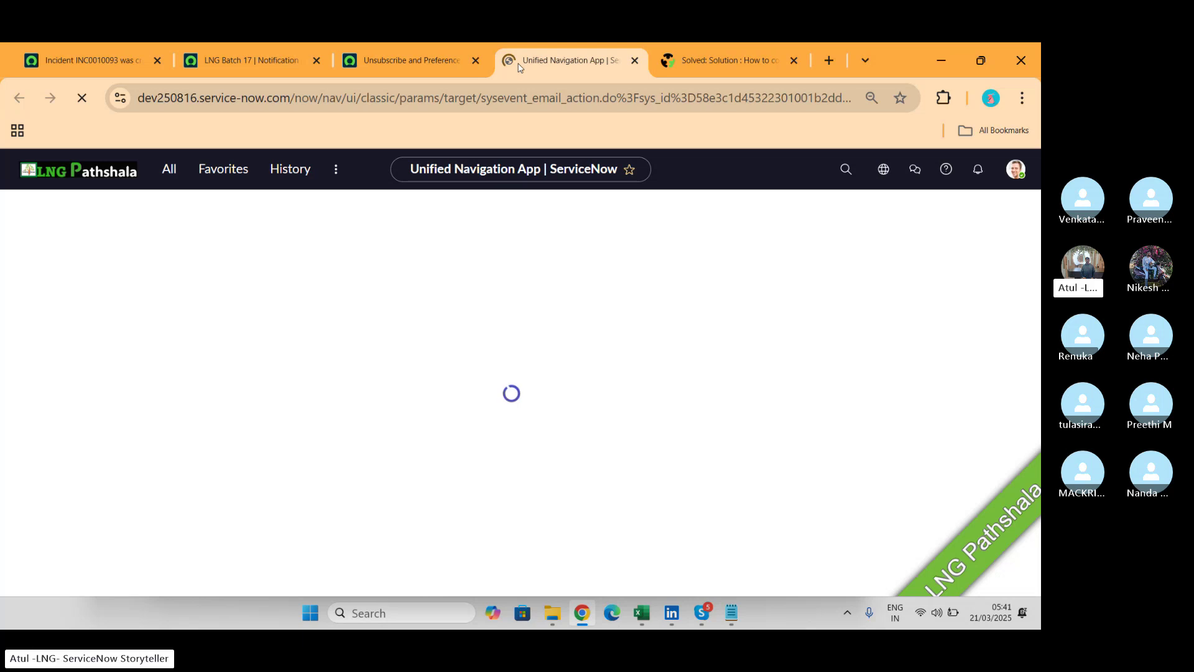
{"action": "left_click", "coordinate": [74, 74]}
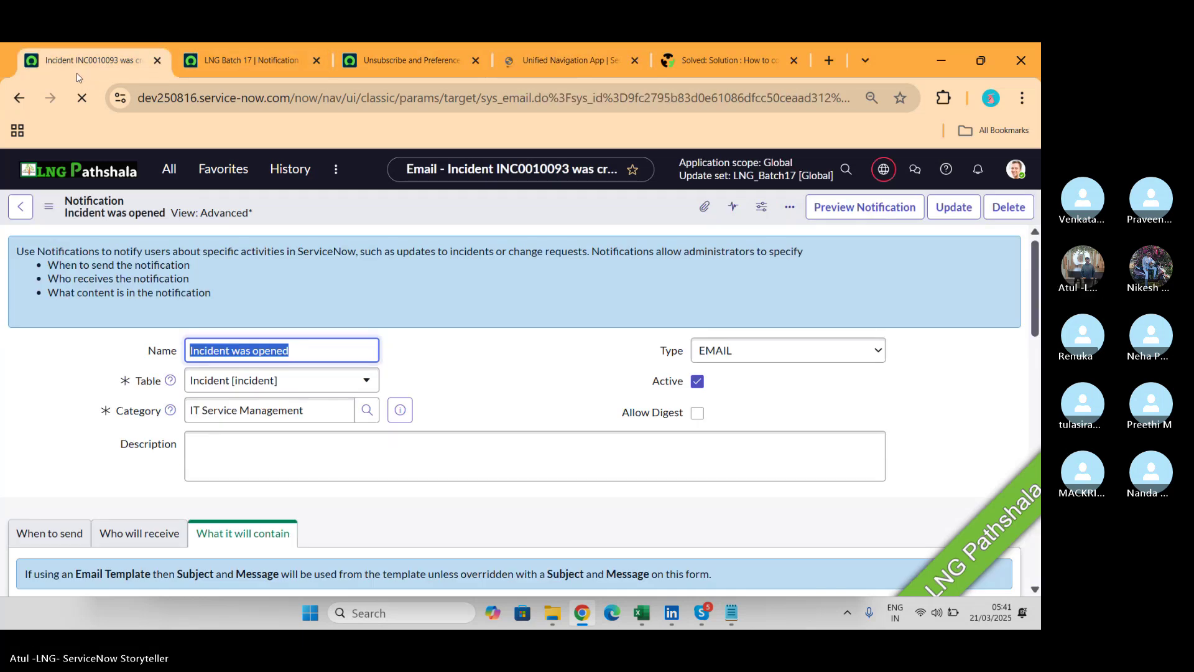
{"action": "double_click", "coordinate": [499, 385]}
{"action": "scroll", "coordinate": [375, 385], "scroll_direction": "down", "scroll_amount": 2}
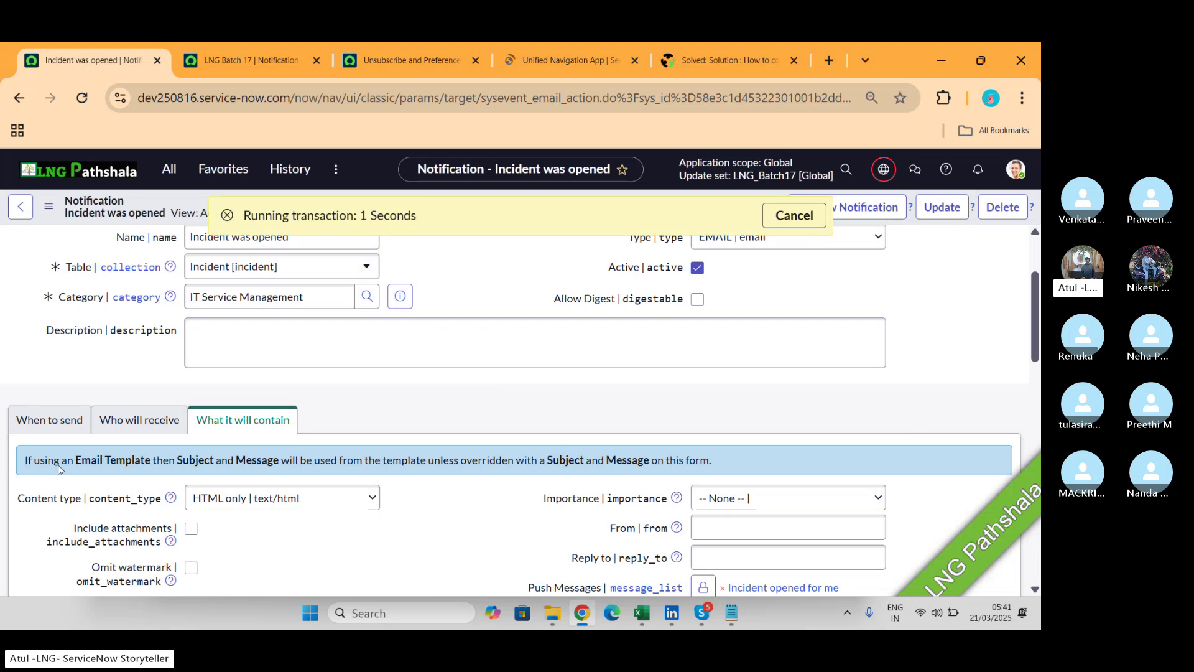
Review its When to send, Who will receive and What it will contain settings.
{"action": "left_click", "coordinate": [48, 419]}
{"action": "scroll", "coordinate": [533, 342], "scroll_direction": "down", "scroll_amount": 5}
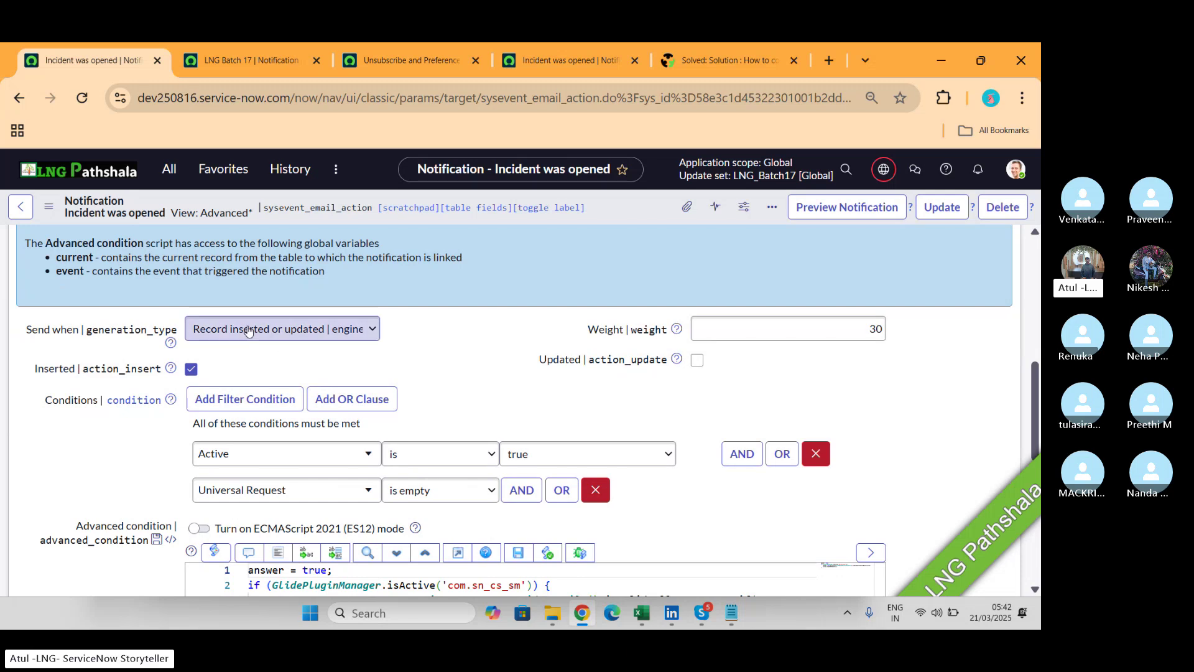
{"action": "scroll", "coordinate": [510, 364], "scroll_direction": "down", "scroll_amount": 1}
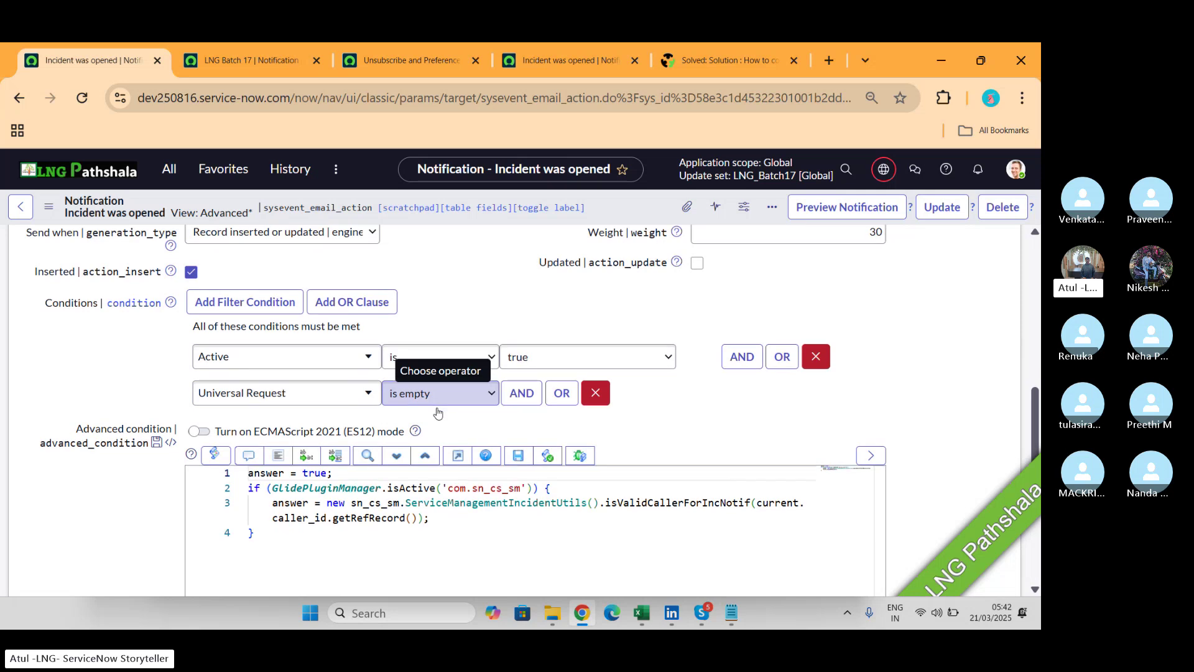
{"action": "scroll", "coordinate": [438, 413], "scroll_direction": "down", "scroll_amount": 1}
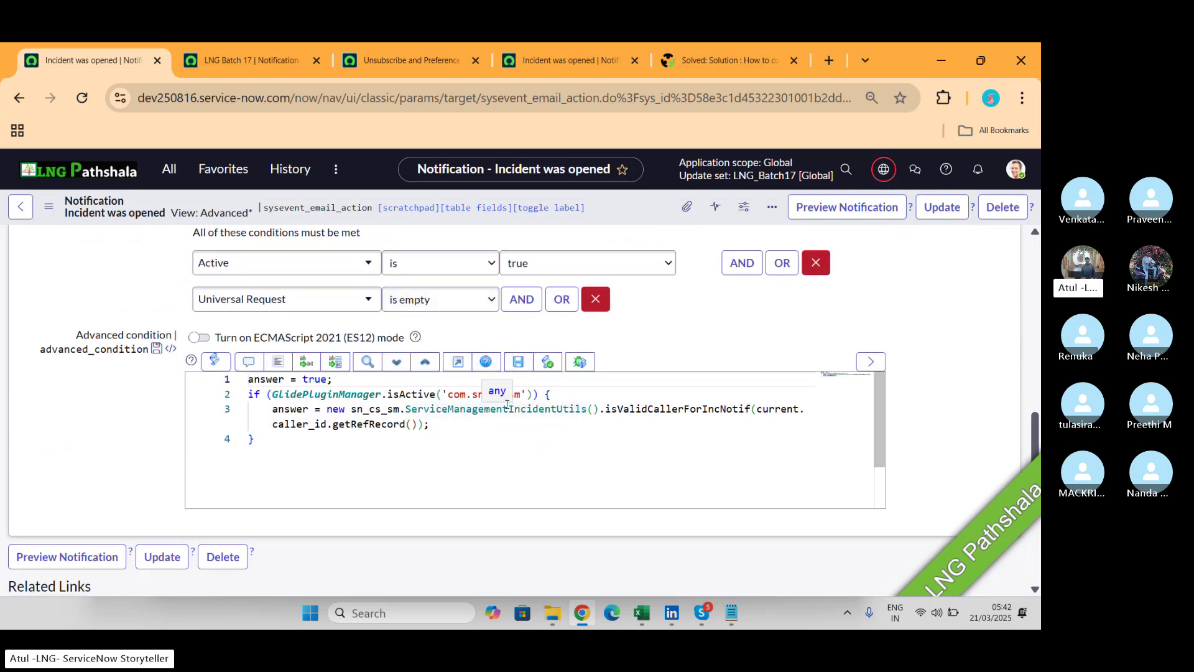
{"action": "scroll", "coordinate": [148, 437], "scroll_direction": "up", "scroll_amount": 3}
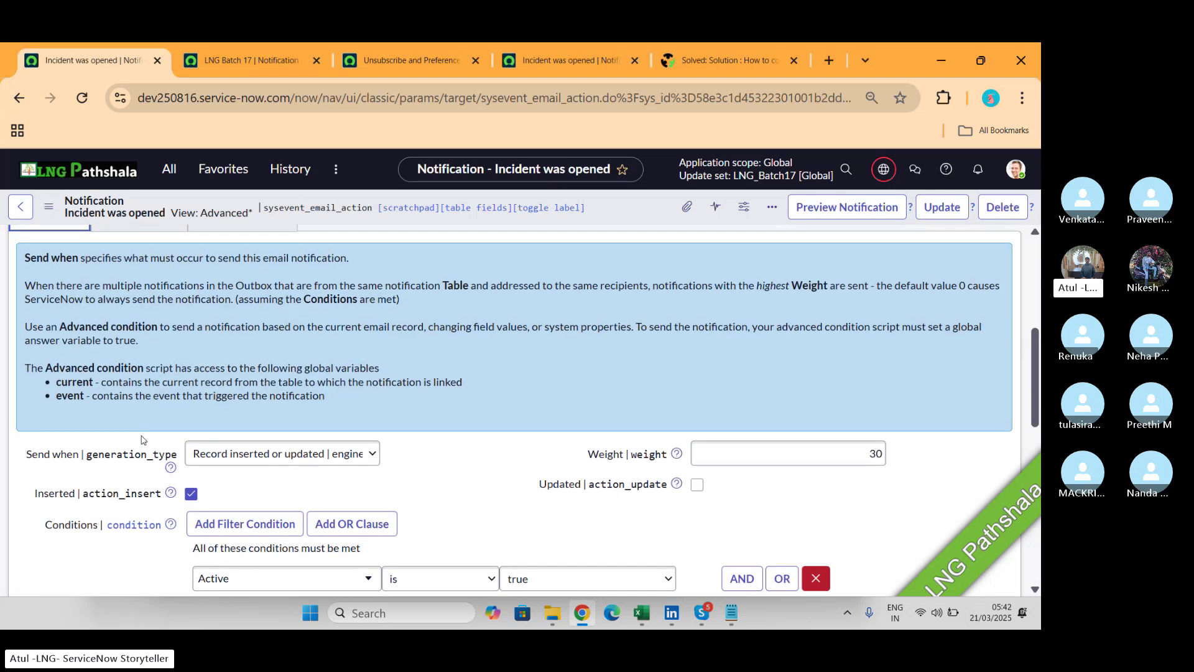
{"action": "scroll", "coordinate": [180, 249], "scroll_direction": "up", "scroll_amount": 1}
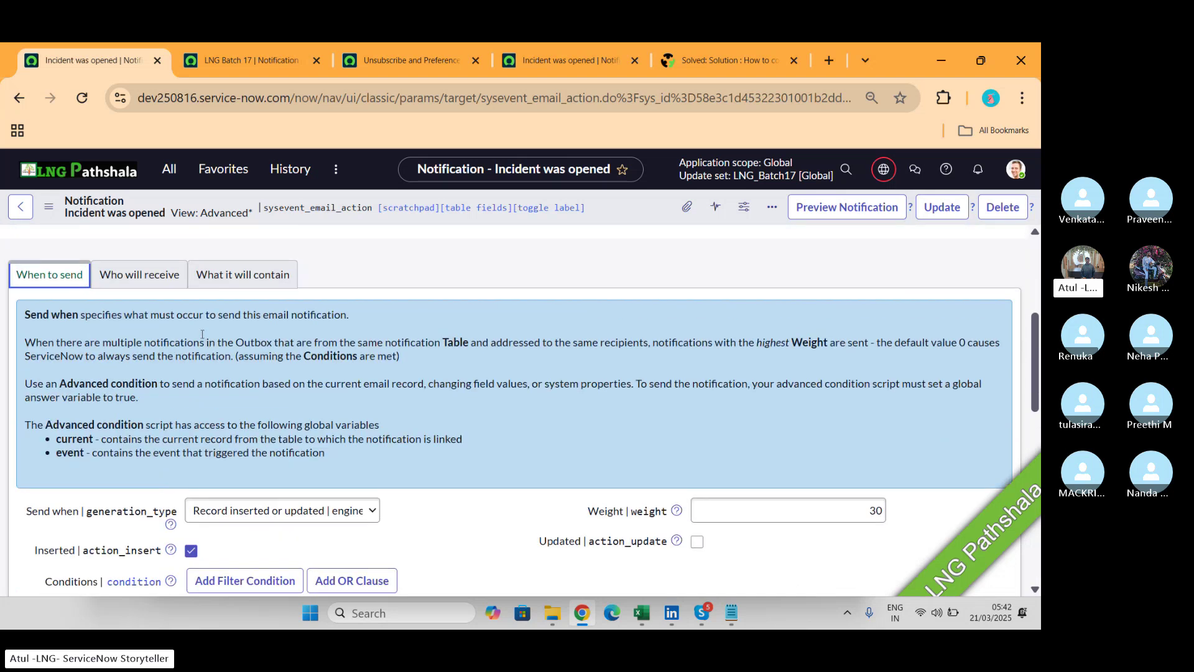
{"action": "left_click", "coordinate": [147, 285]}
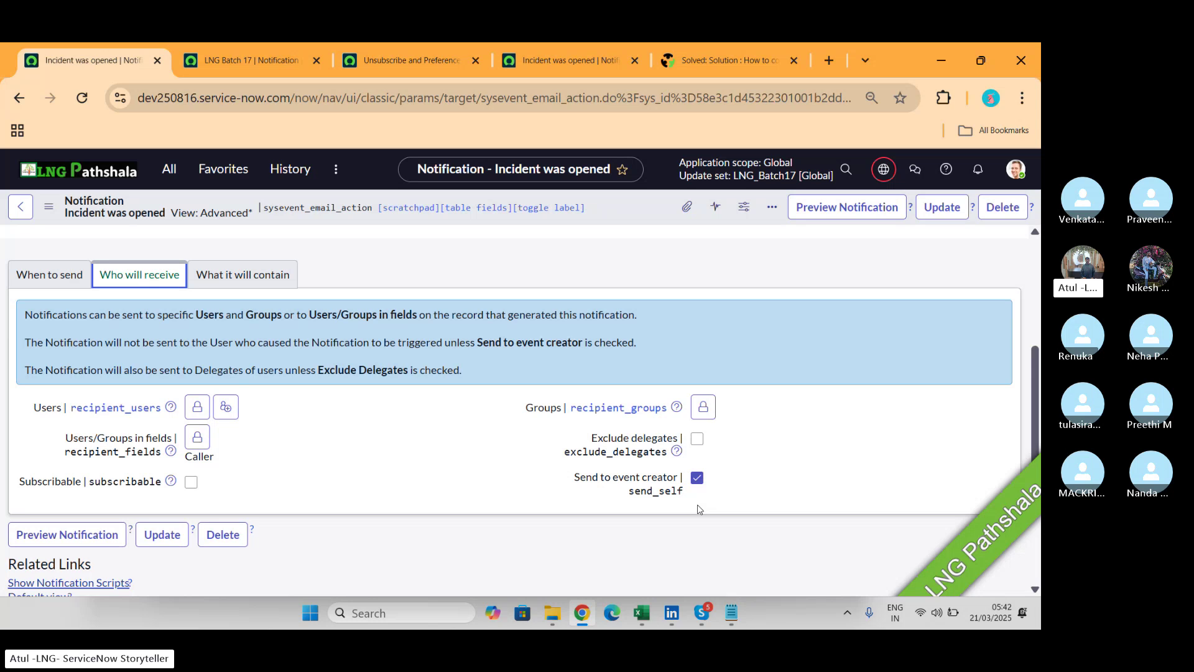
{"action": "left_click", "coordinate": [285, 277]}
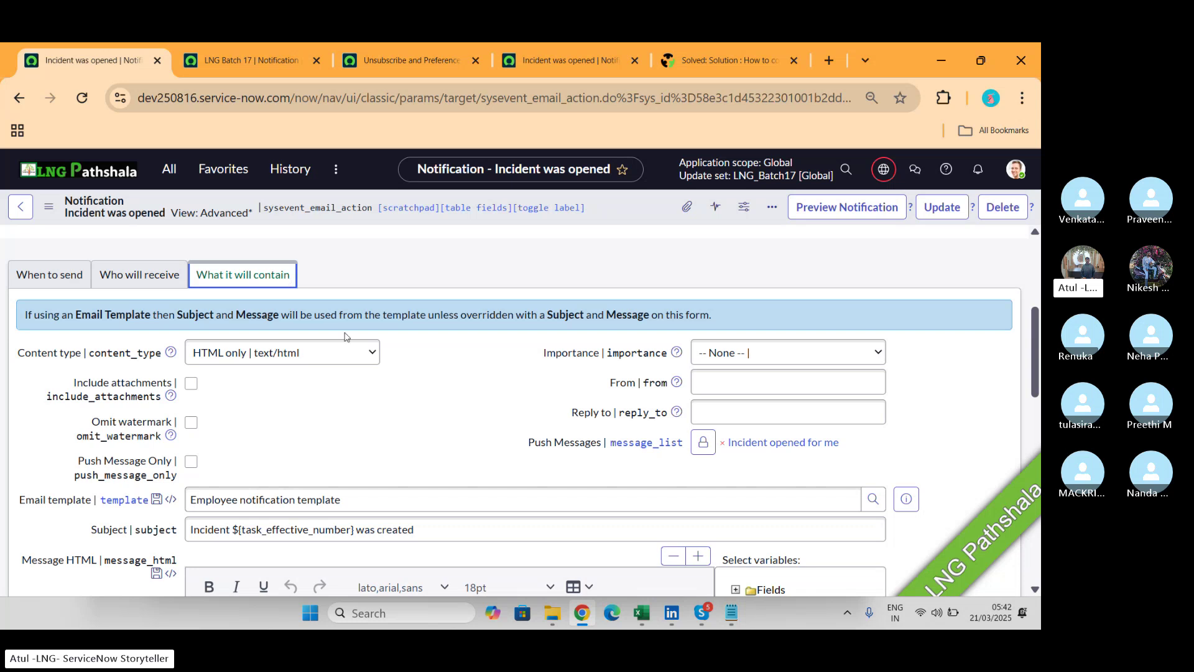
{"action": "scroll", "coordinate": [415, 396], "scroll_direction": "down", "scroll_amount": 2}
{"action": "scroll", "coordinate": [416, 396], "scroll_direction": "up", "scroll_amount": 1}
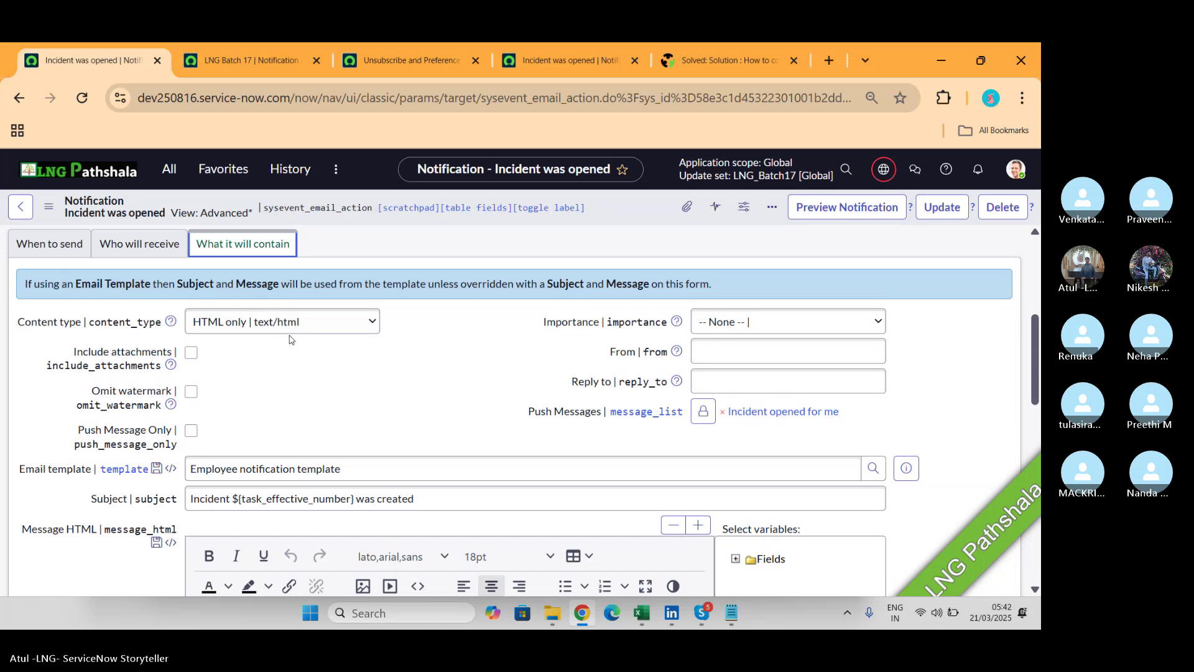
{"action": "scroll", "coordinate": [289, 339], "scroll_direction": "down", "scroll_amount": 2}
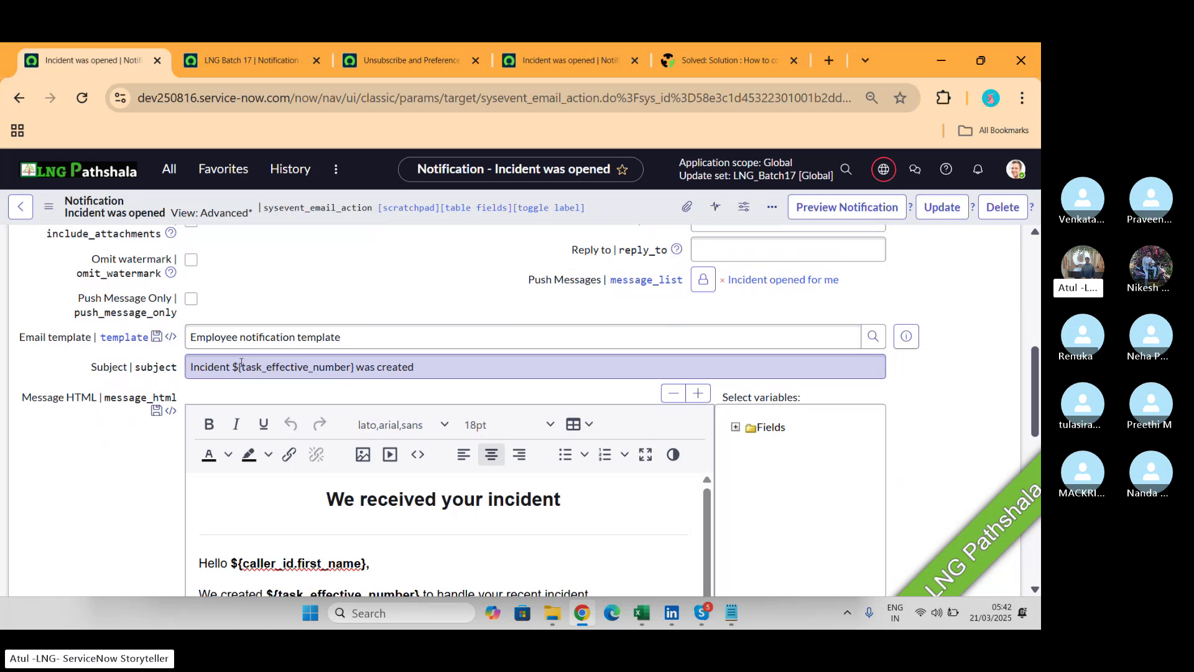
{"action": "left_click_drag", "start_coordinate": [212, 337], "coordinate": [364, 335]}
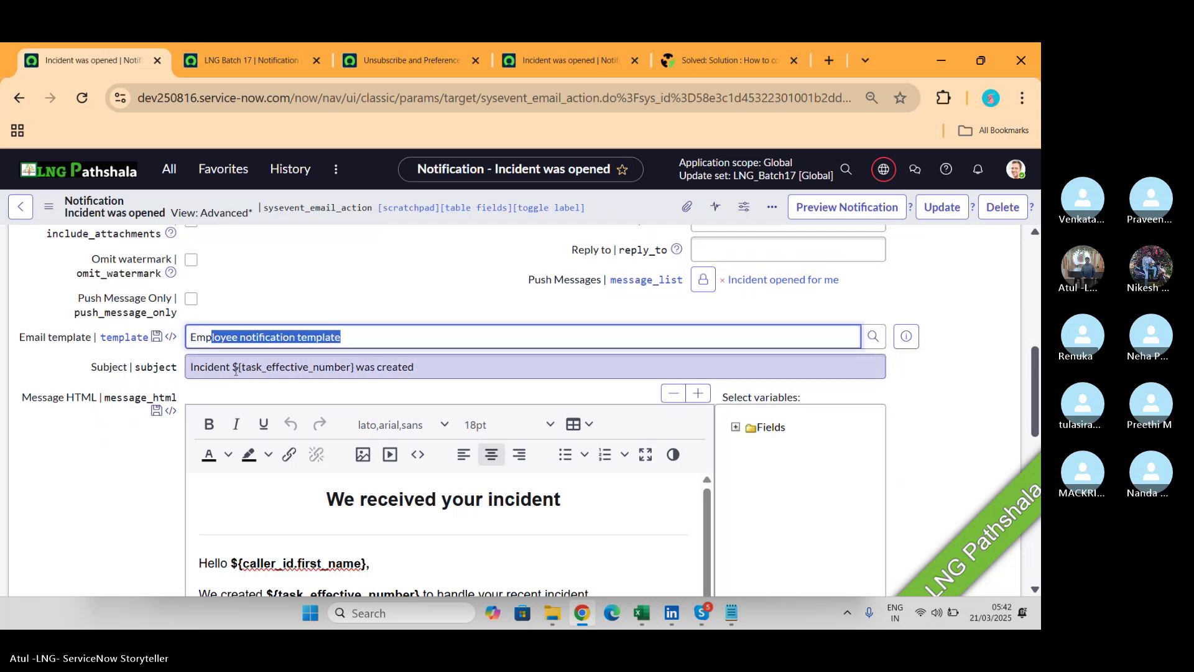
{"action": "left_click_drag", "start_coordinate": [230, 367], "coordinate": [356, 366]}
{"action": "scroll", "coordinate": [551, 429], "scroll_direction": "down", "scroll_amount": 3}
{"action": "scroll", "coordinate": [551, 429], "scroll_direction": "down", "scroll_amount": 1}
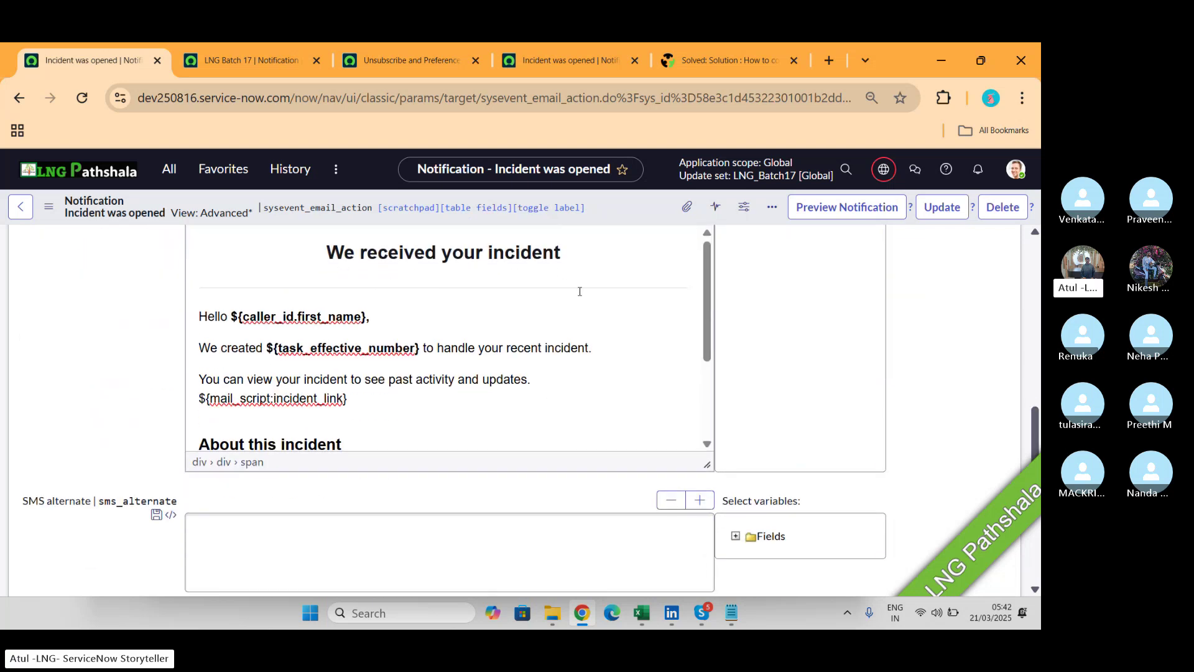
{"action": "scroll", "coordinate": [580, 291], "scroll_direction": "down", "scroll_amount": 3}
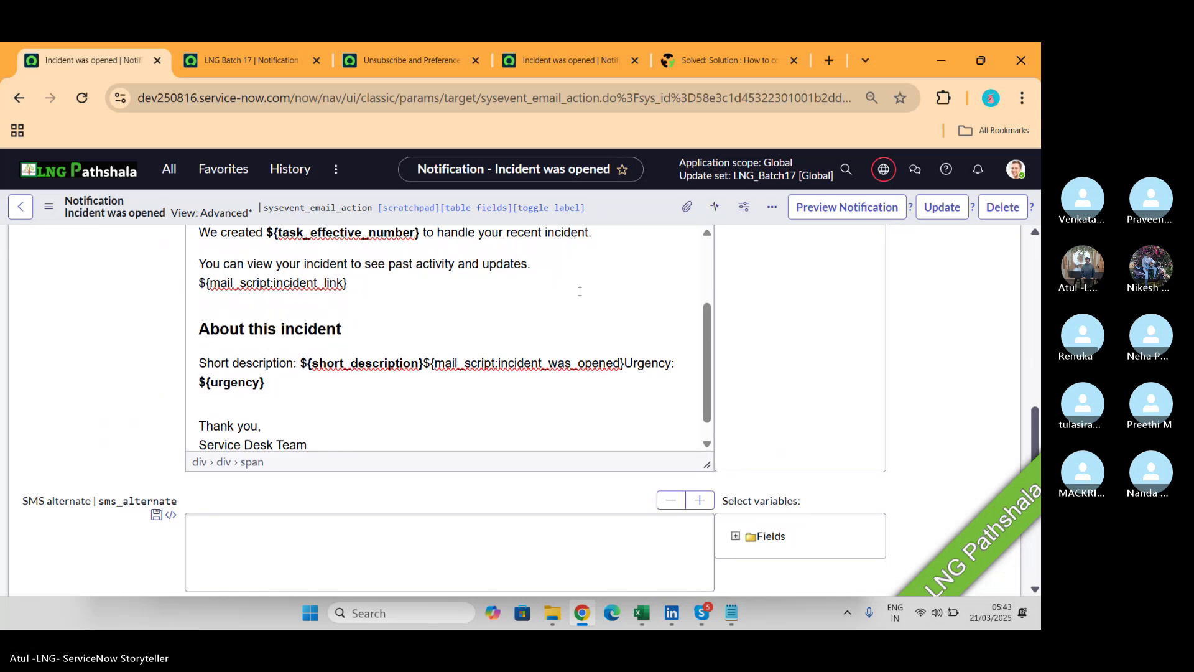
{"action": "scroll", "coordinate": [580, 291], "scroll_direction": "up", "scroll_amount": 1}
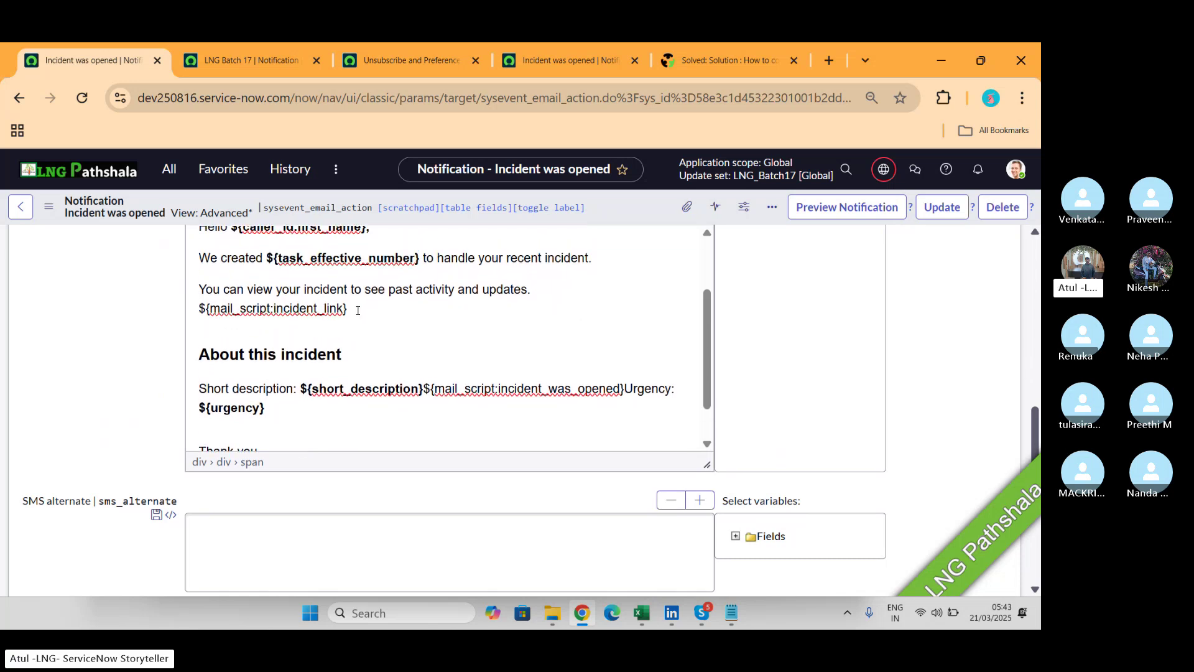
{"action": "left_click_drag", "start_coordinate": [358, 310], "coordinate": [206, 309]}
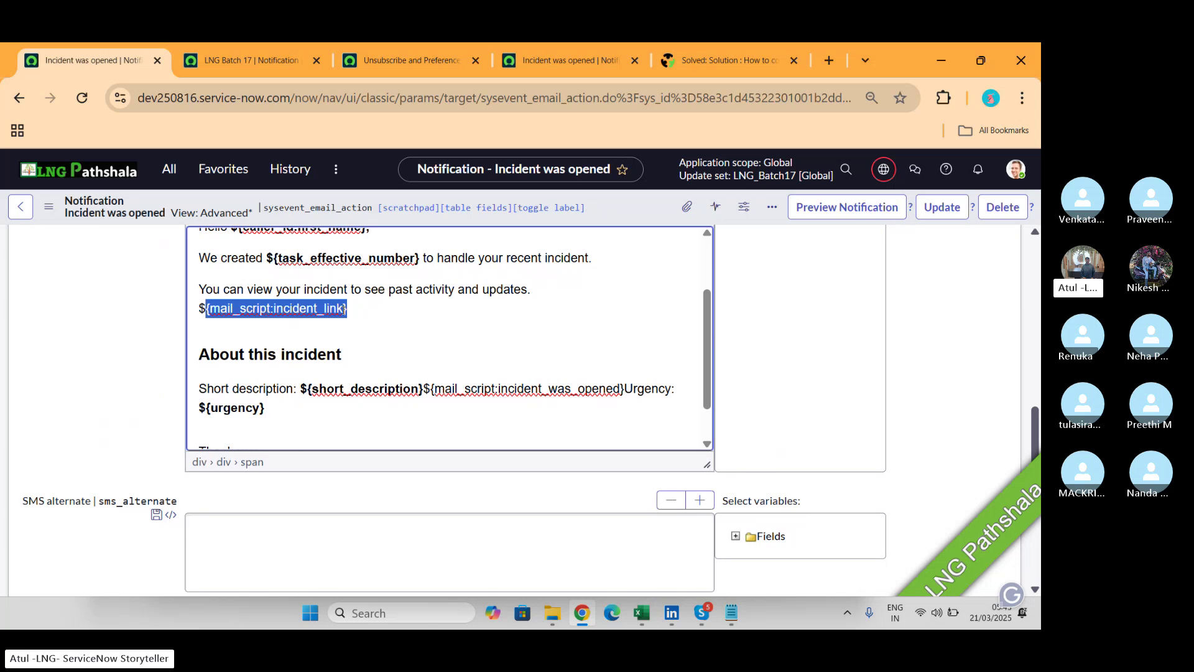
{"action": "left_click", "coordinate": [837, 207]}
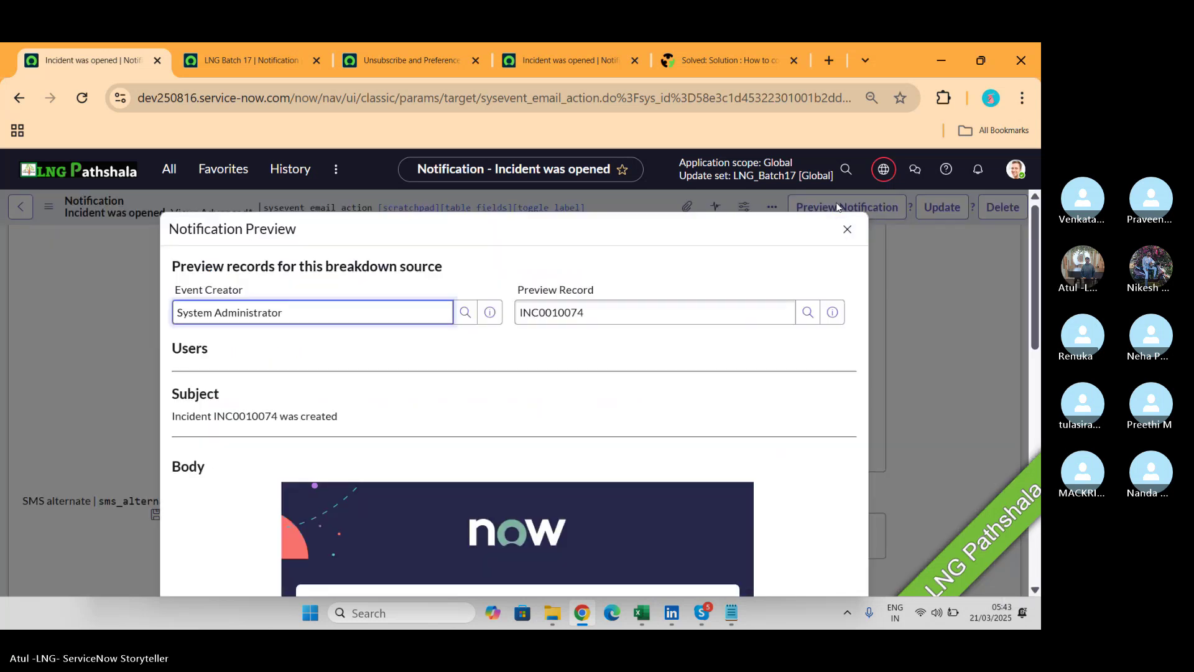
{"action": "scroll", "coordinate": [573, 365], "scroll_direction": "down", "scroll_amount": 5}
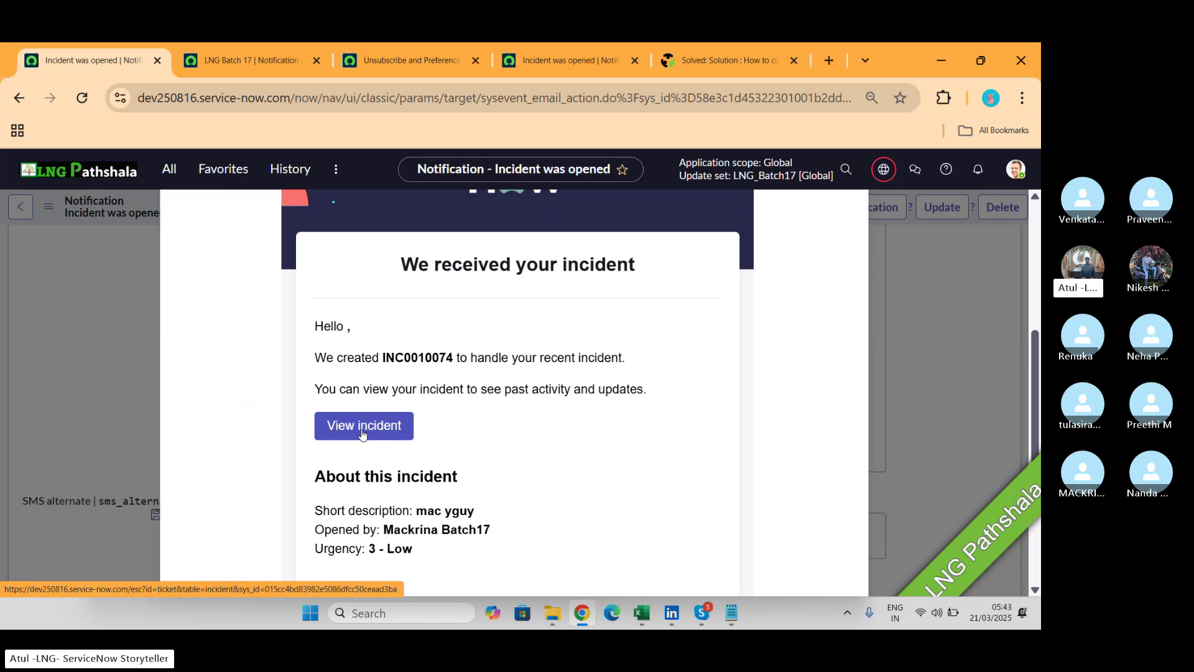
{"action": "key", "text": "alt+Tab"}
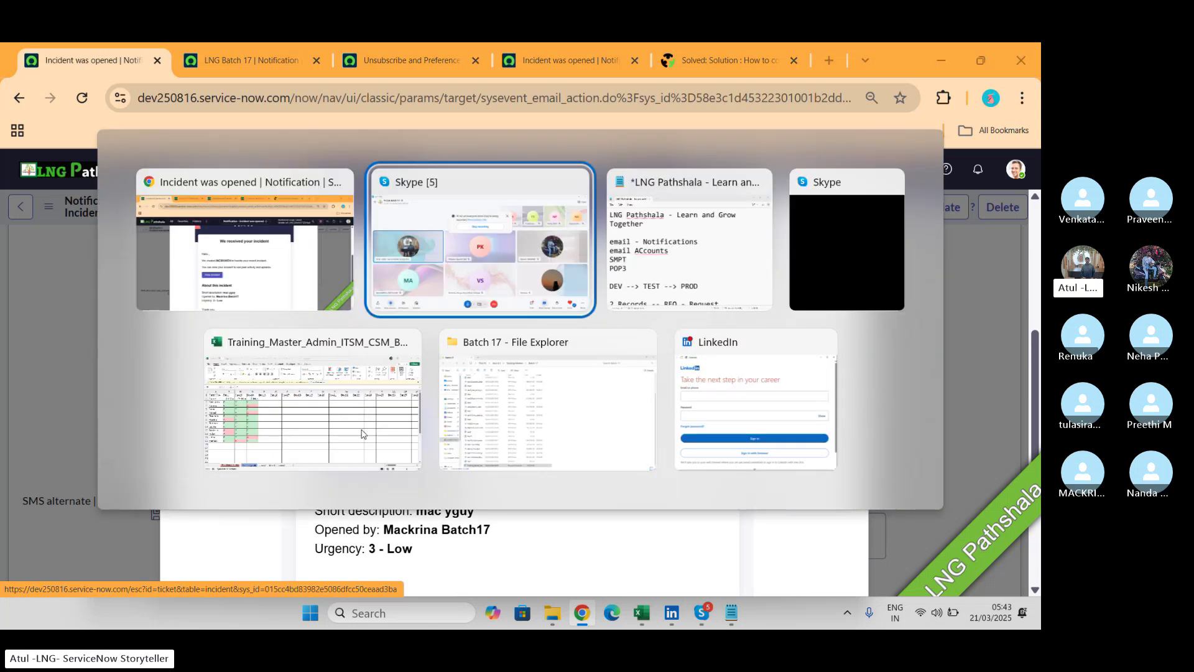
{"action": "key", "text": "alt+Tab"}
{"action": "key", "text": "alt+Tab"}
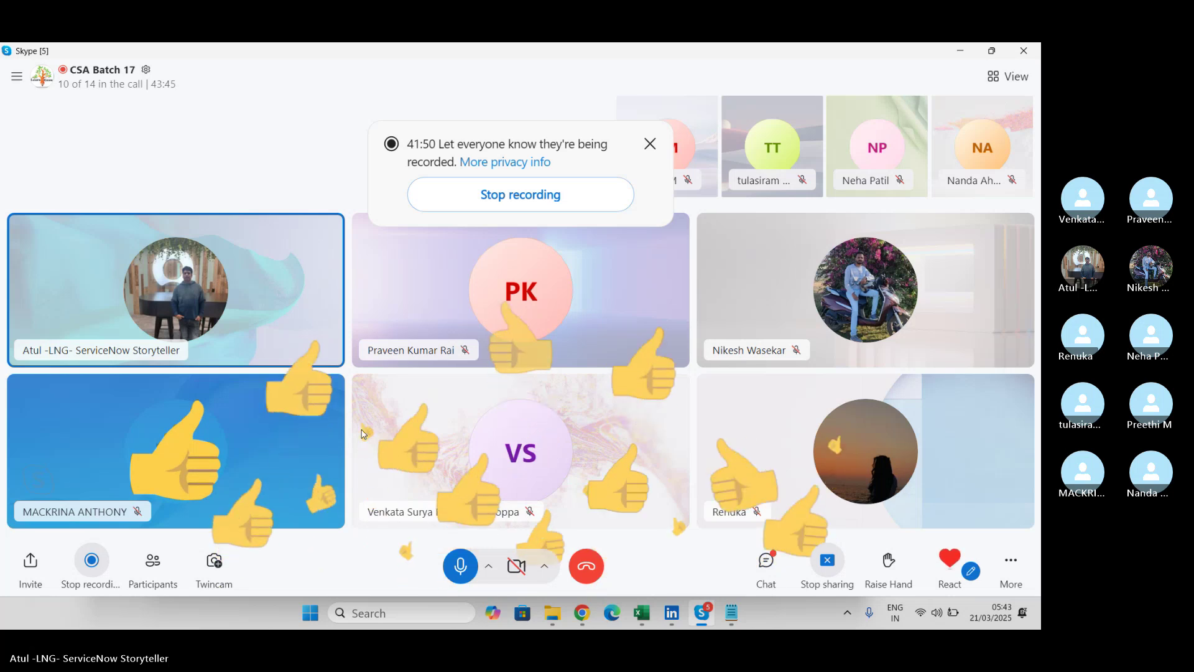
{"action": "key", "text": "alt+Tab"}
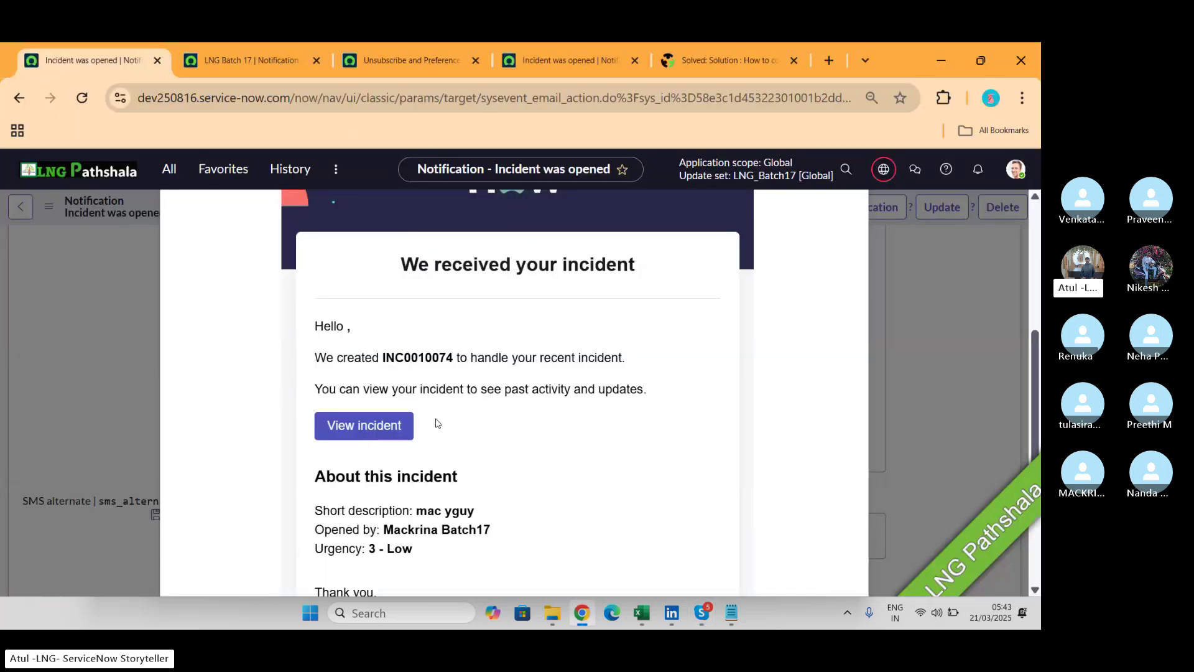
{"action": "scroll", "coordinate": [438, 423], "scroll_direction": "up", "scroll_amount": 5}
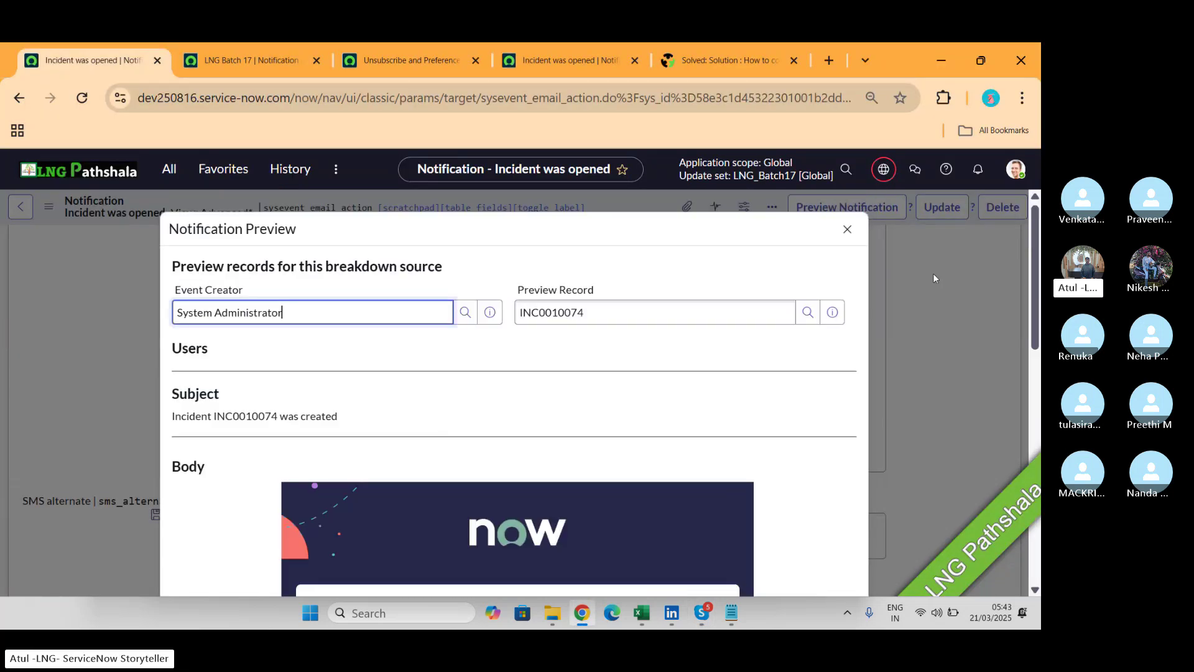
{"action": "left_click", "coordinate": [847, 229]}
{"action": "scroll", "coordinate": [172, 366], "scroll_direction": "up", "scroll_amount": 1}
{"action": "scroll", "coordinate": [172, 365], "scroll_direction": "up", "scroll_amount": 10}
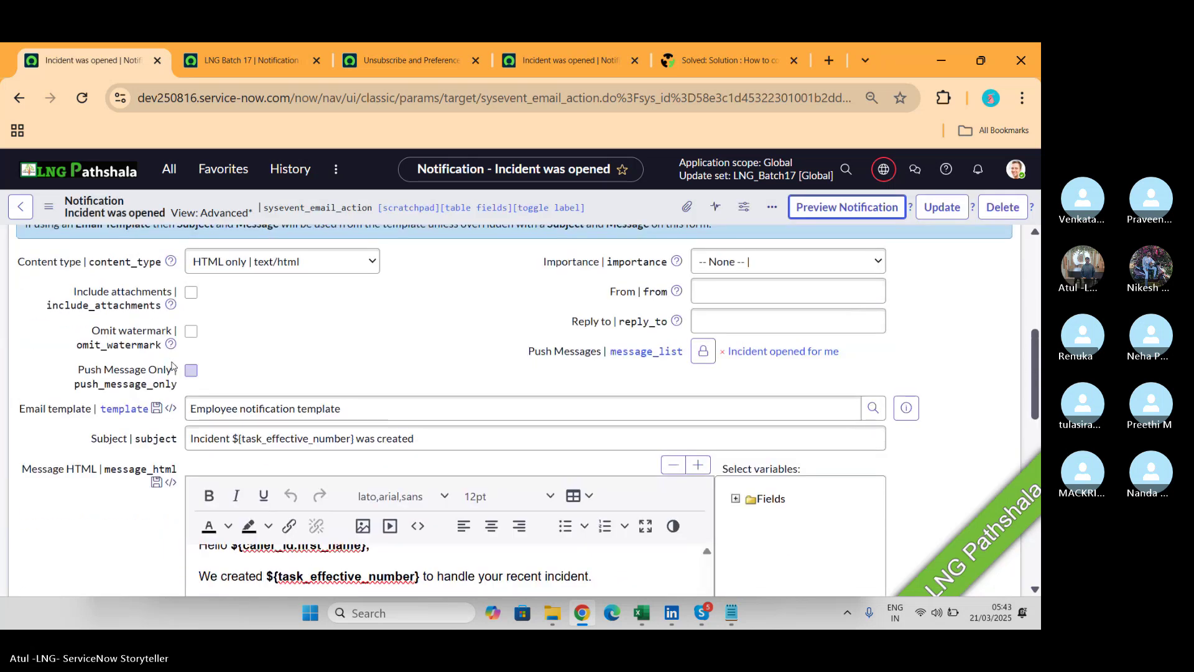
Switch to the LNG Batch 17 notification, close its preview, and bring up the Advanced form view.
{"action": "scroll", "coordinate": [173, 366], "scroll_direction": "down", "scroll_amount": 1}
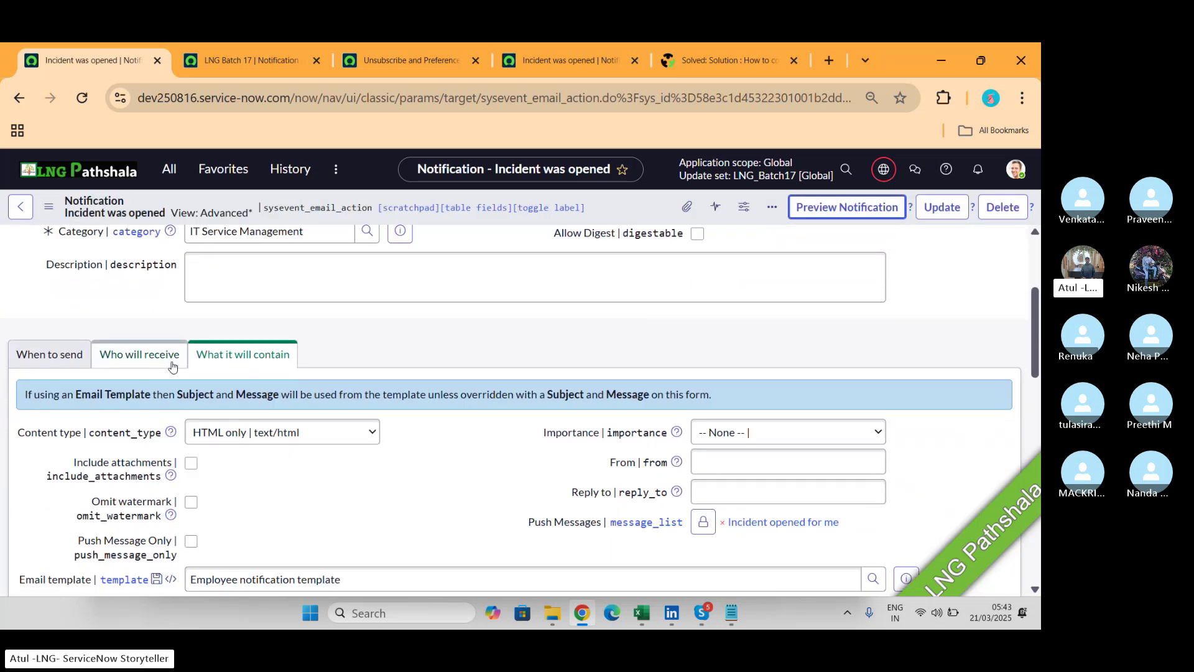
{"action": "left_click", "coordinate": [246, 59]}
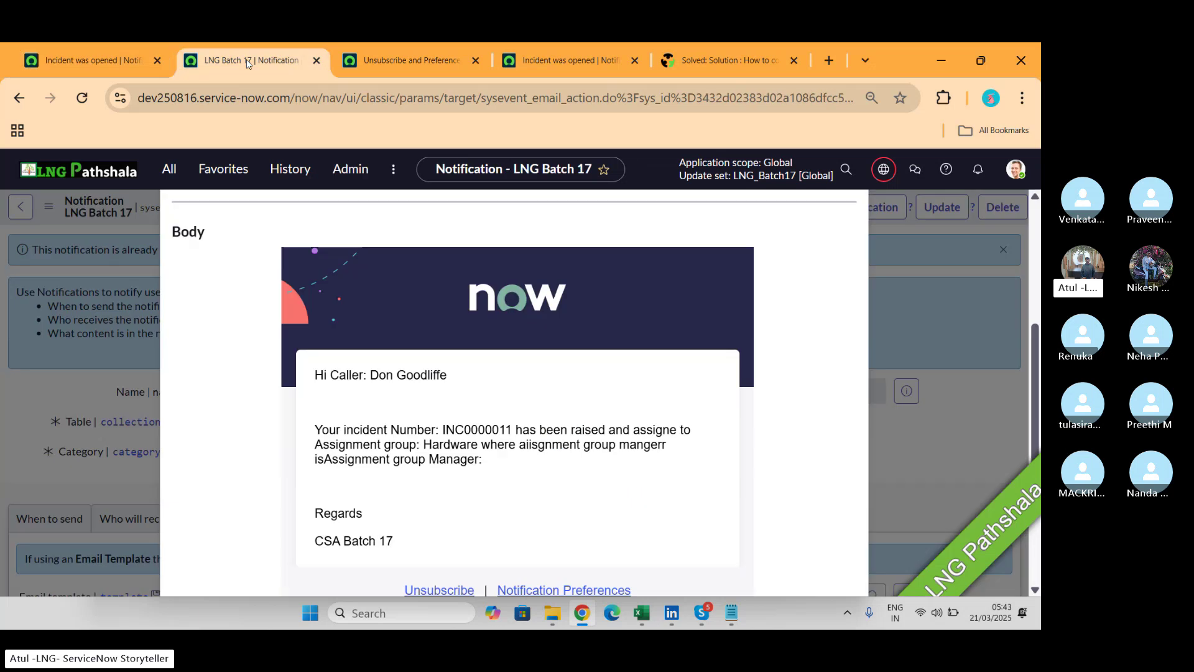
{"action": "scroll", "coordinate": [772, 249], "scroll_direction": "up", "scroll_amount": 5}
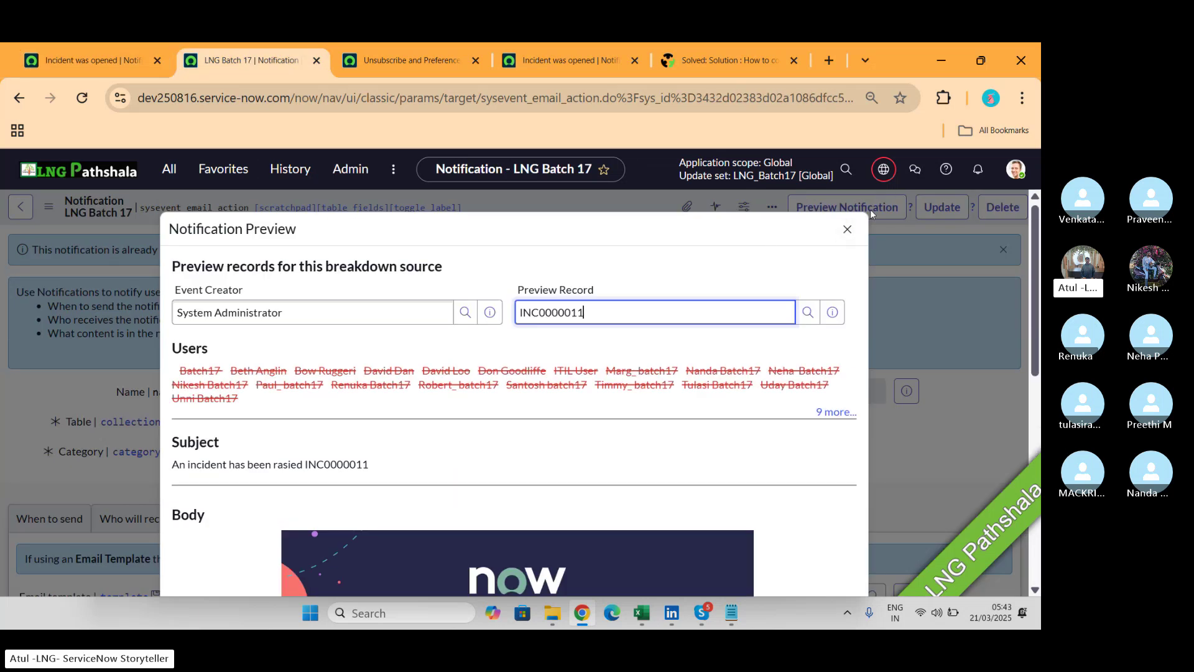
{"action": "left_click", "coordinate": [846, 229]}
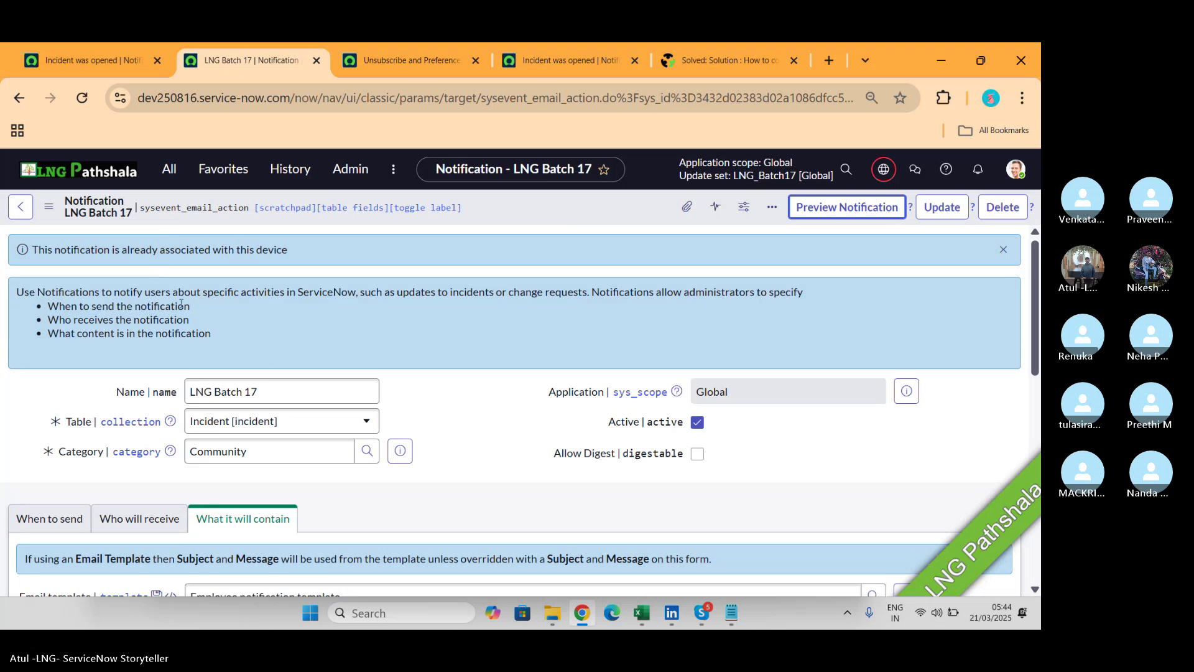
{"action": "scroll", "coordinate": [300, 465], "scroll_direction": "down", "scroll_amount": 2}
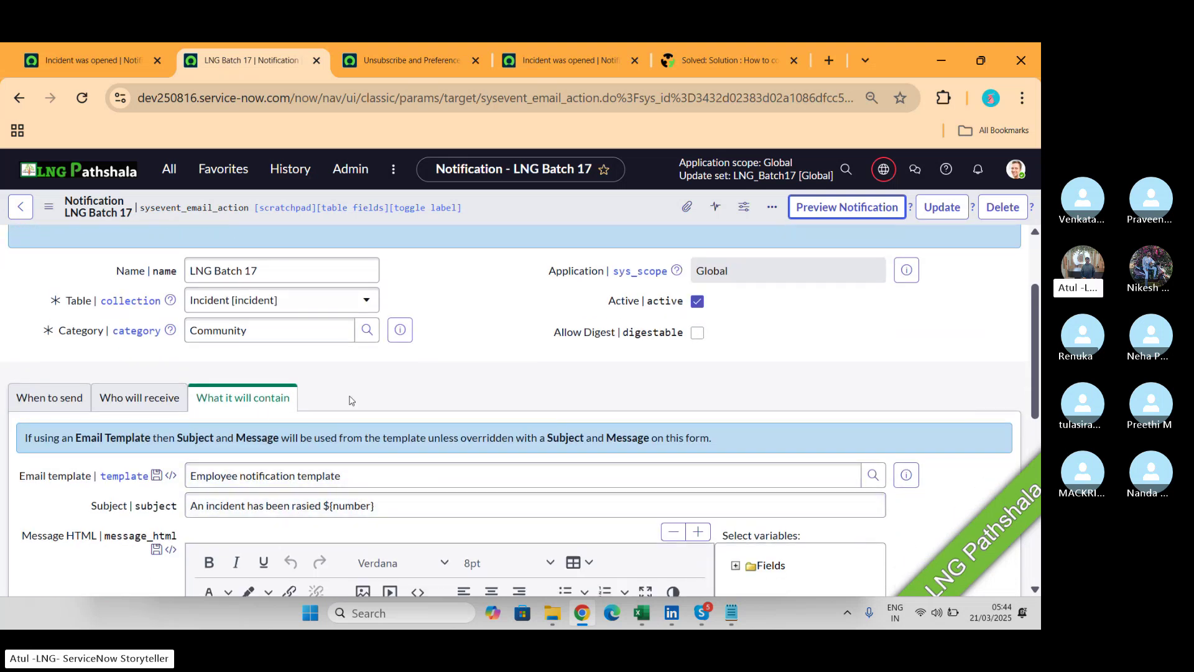
{"action": "scroll", "coordinate": [359, 505], "scroll_direction": "up", "scroll_amount": 2}
{"action": "left_click", "coordinate": [46, 210]}
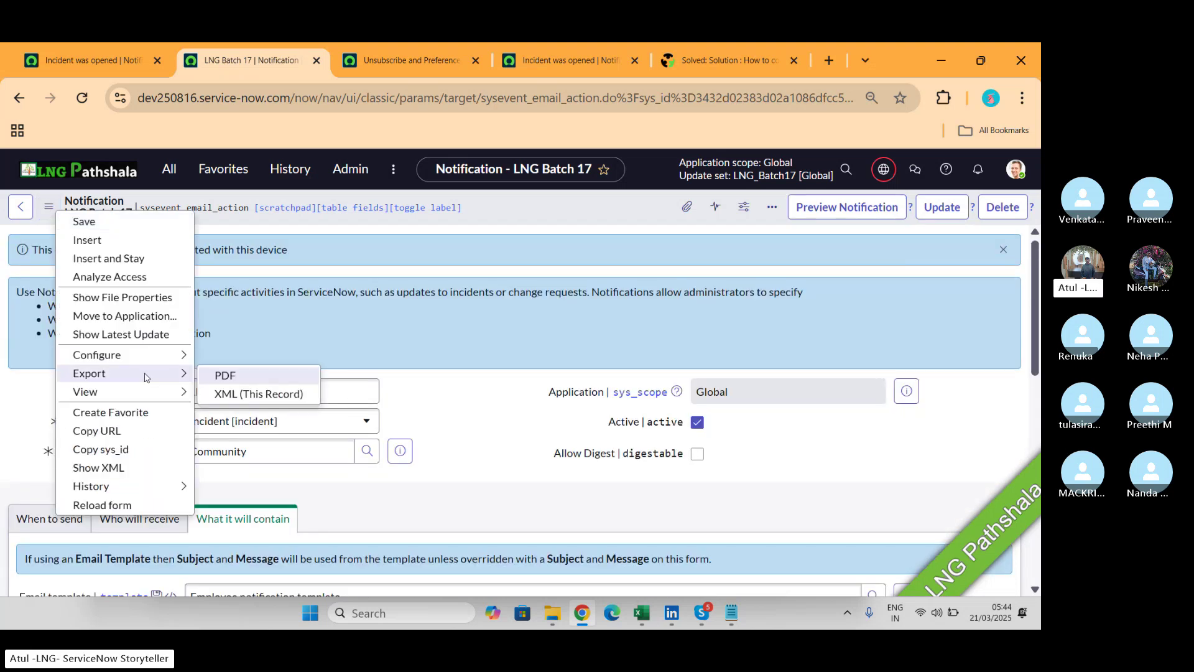
{"action": "mouse_move", "coordinate": [161, 393]}
{"action": "key", "text": "Escape"}
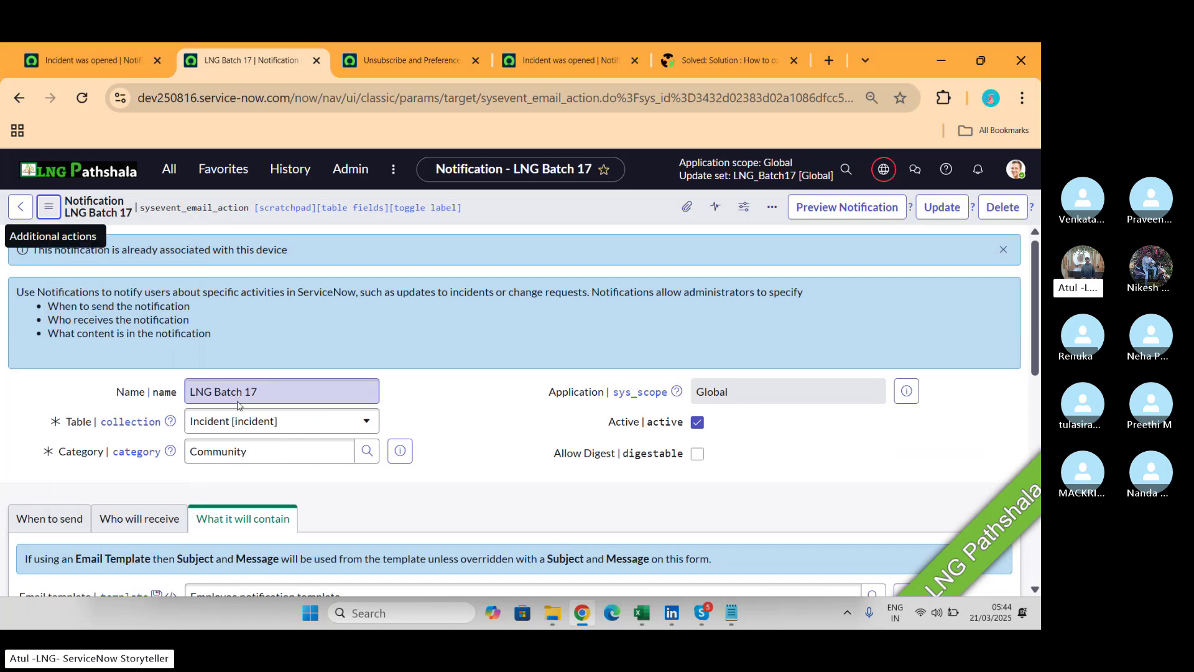
{"action": "scroll", "coordinate": [479, 431], "scroll_direction": "down", "scroll_amount": 3}
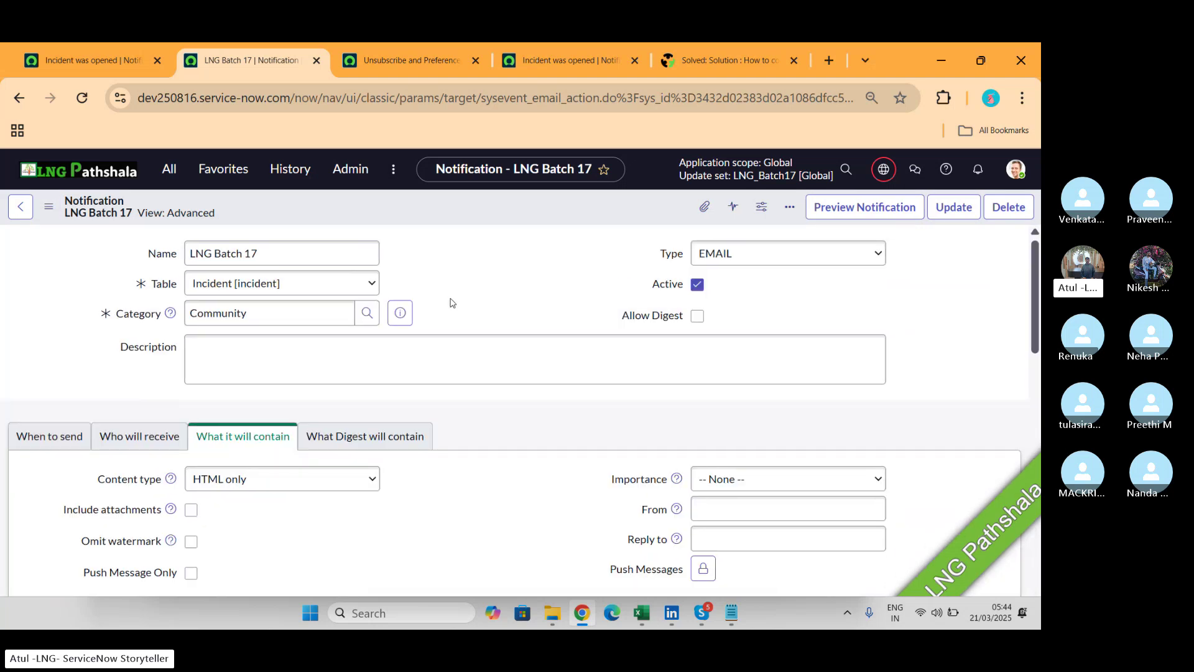
Keep content type HTML only and tick Include attachments and Omit watermark.
{"action": "scroll", "coordinate": [451, 302], "scroll_direction": "down", "scroll_amount": 3}
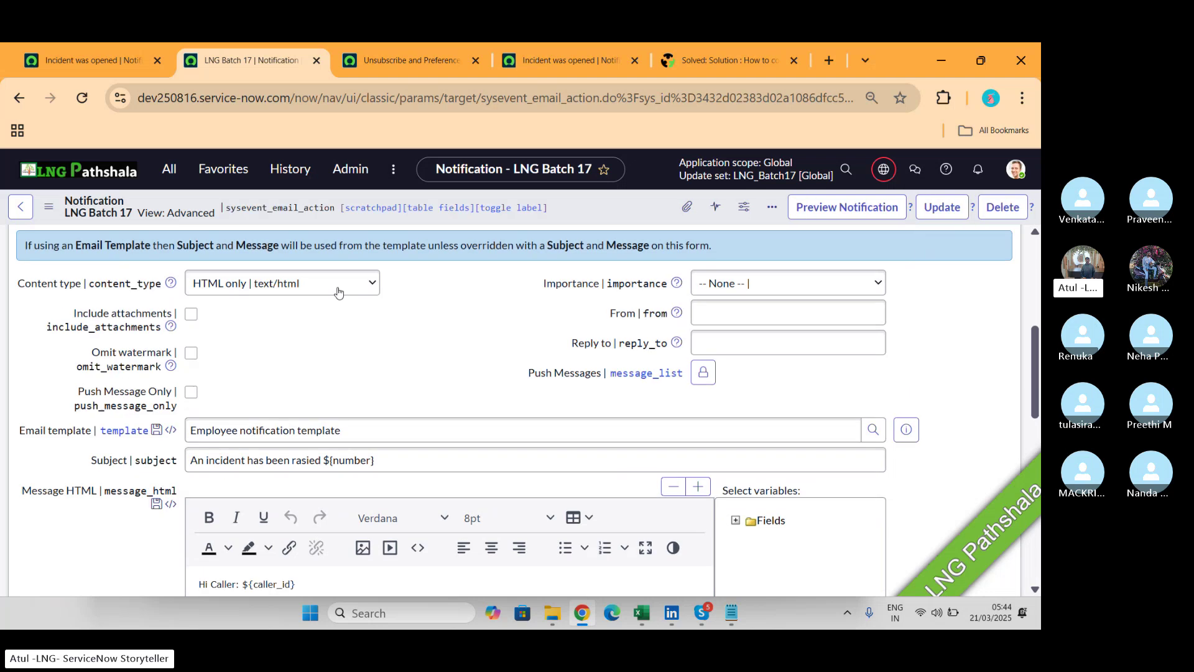
{"action": "left_click", "coordinate": [337, 291]}
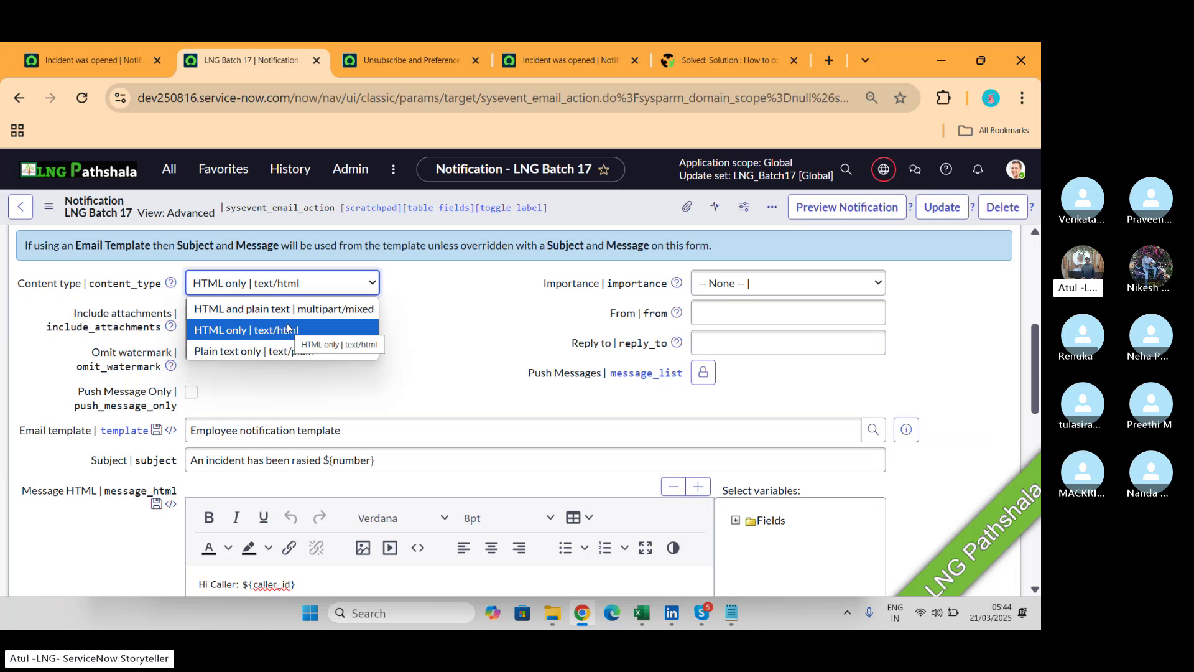
{"action": "left_click", "coordinate": [288, 328]}
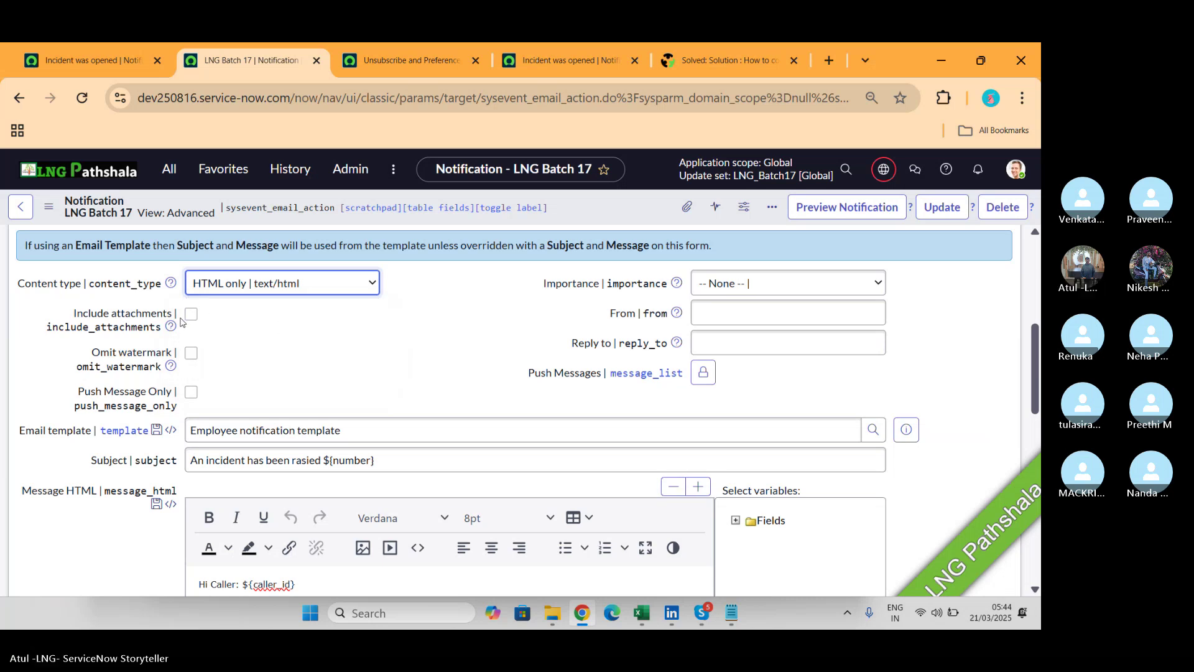
{"action": "mouse_move", "coordinate": [173, 330]}
{"action": "left_click", "coordinate": [197, 319]}
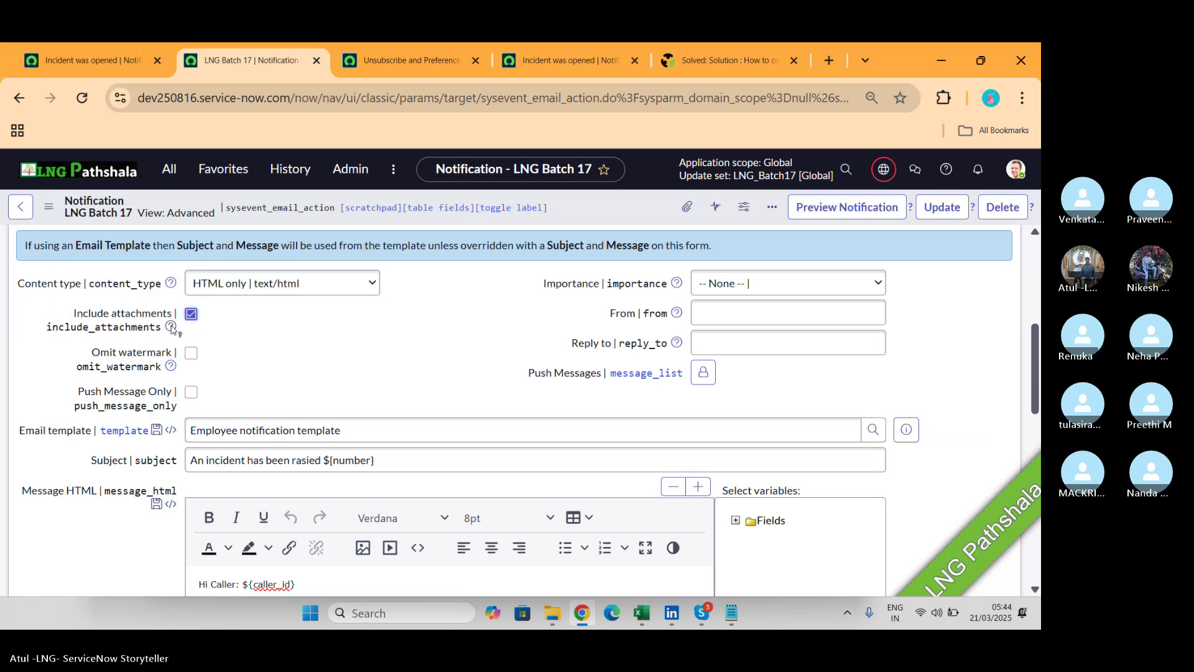
{"action": "mouse_move", "coordinate": [171, 328]}
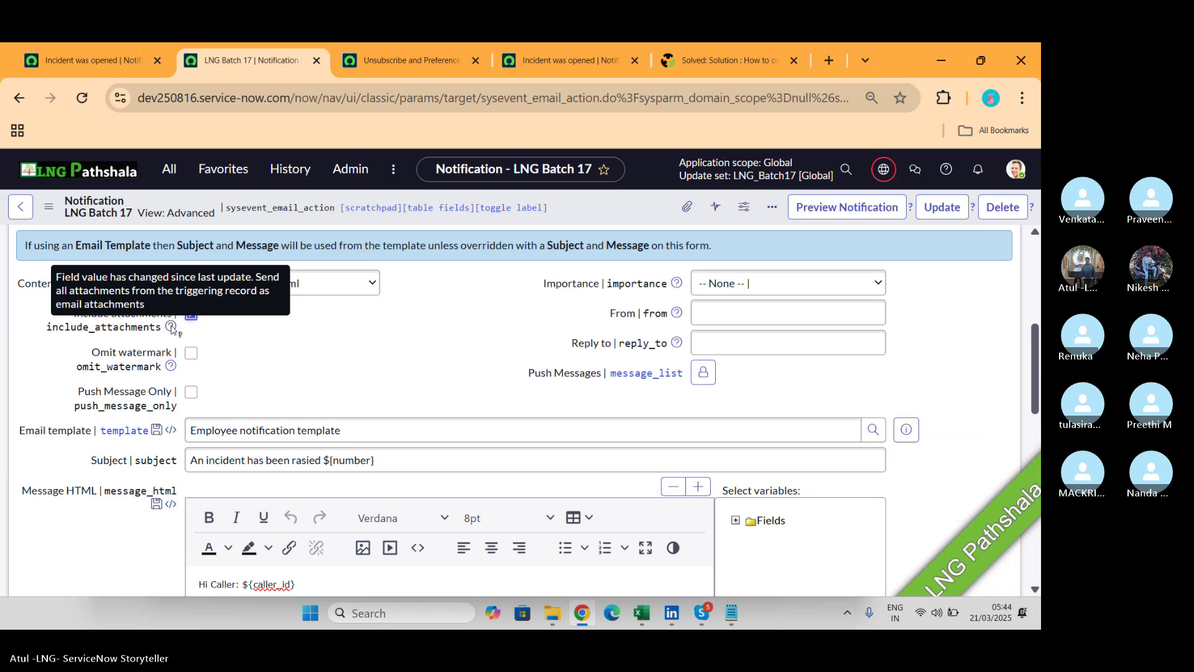
{"action": "left_click", "coordinate": [192, 355]}
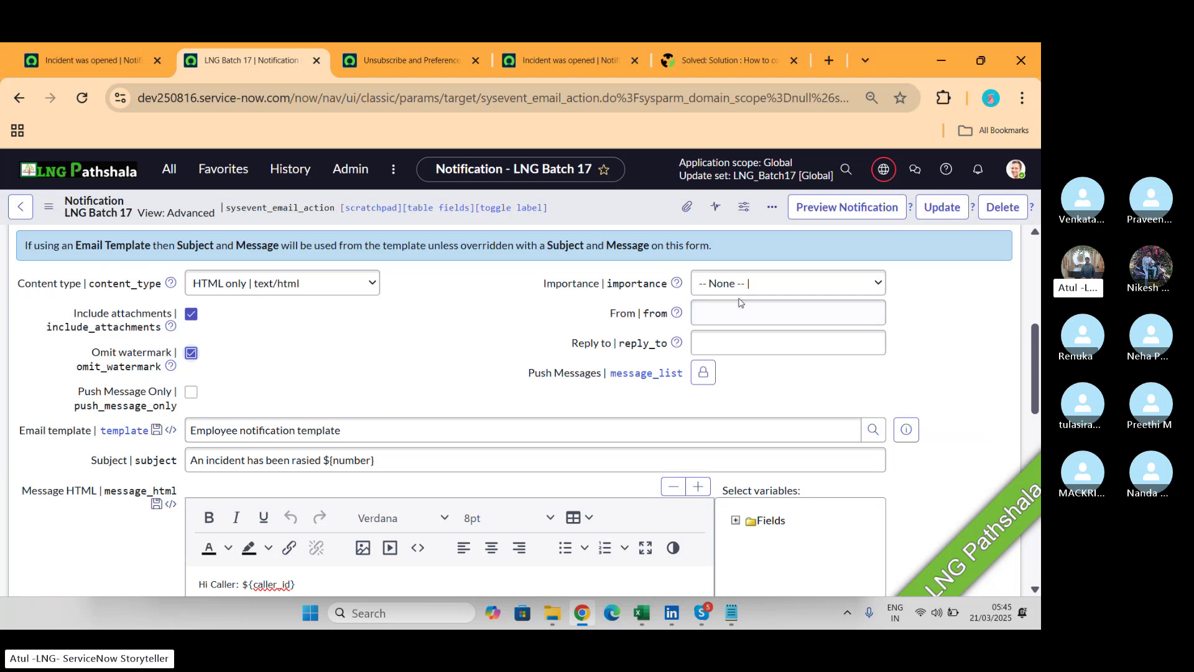
Set the email Importance to High and check the From and Reply to fields.
{"action": "left_click", "coordinate": [771, 285]}
{"action": "left_click", "coordinate": [735, 330]}
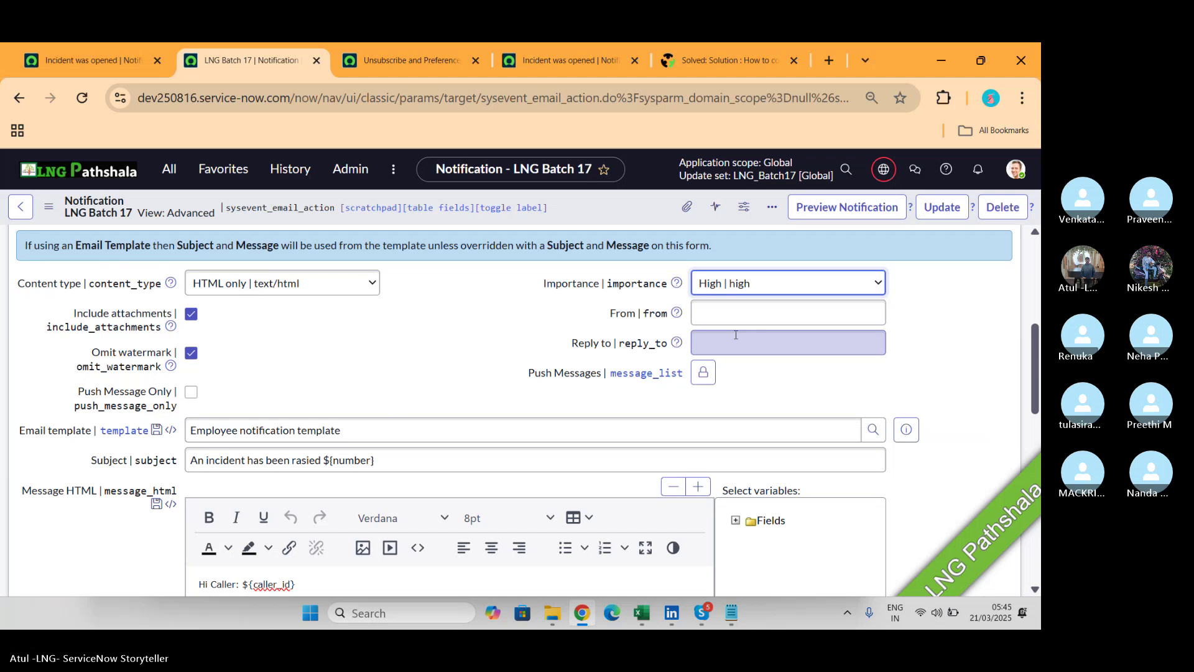
{"action": "left_click", "coordinate": [752, 313]}
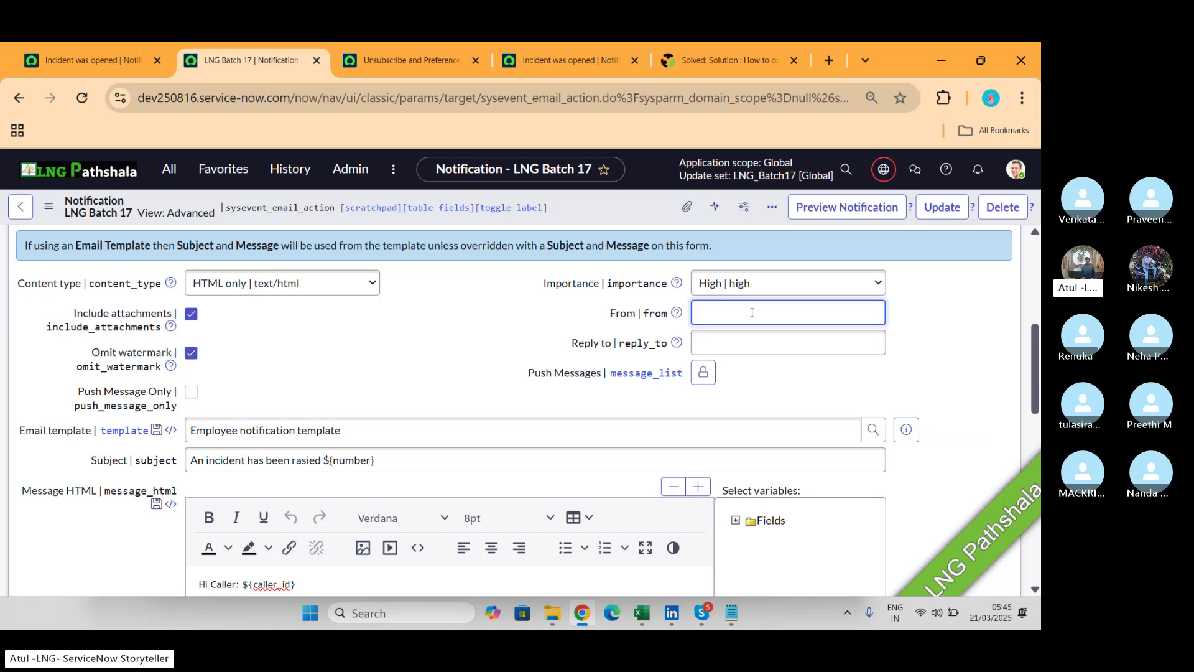
{"action": "left_click", "coordinate": [715, 343]}
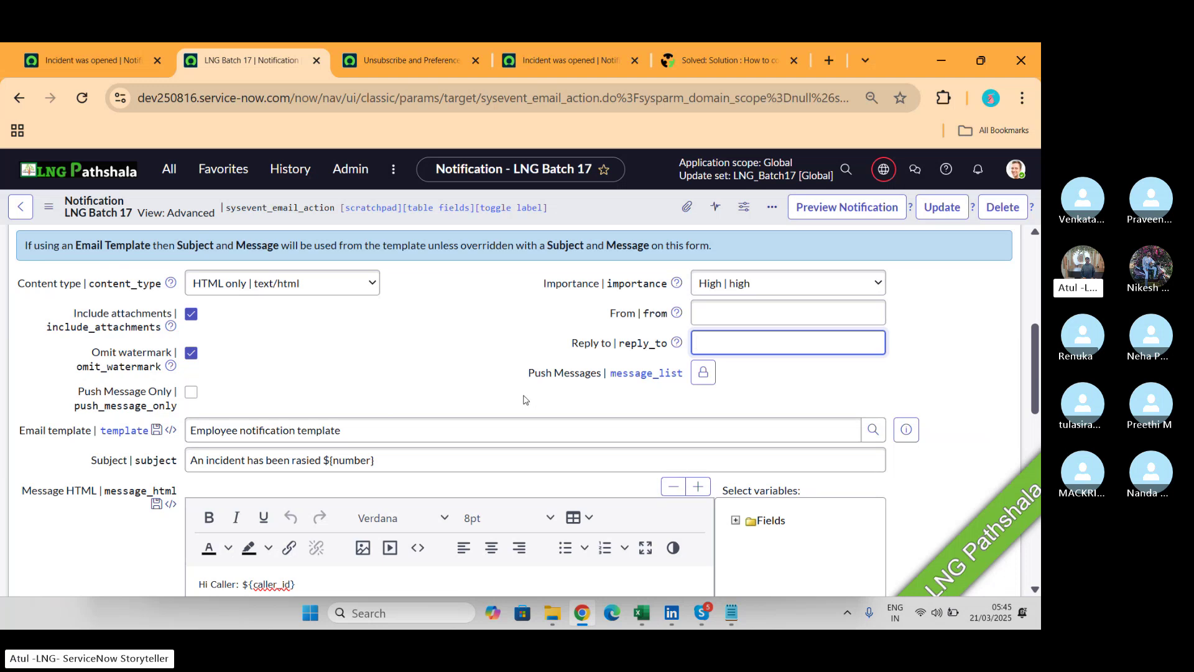
{"action": "scroll", "coordinate": [164, 327], "scroll_direction": "up", "scroll_amount": 2}
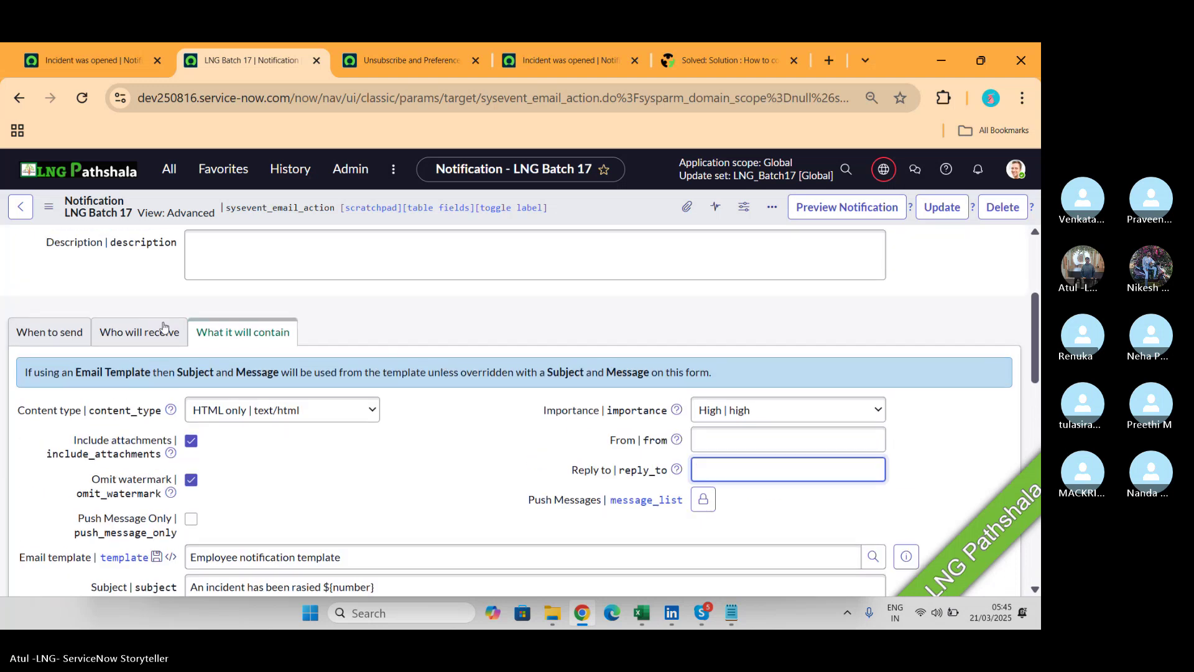
{"action": "left_click", "coordinate": [60, 334]}
Switch from Chrome to the CSA Batch 17 Skype call window.
{"action": "key", "text": "alt+Tab"}
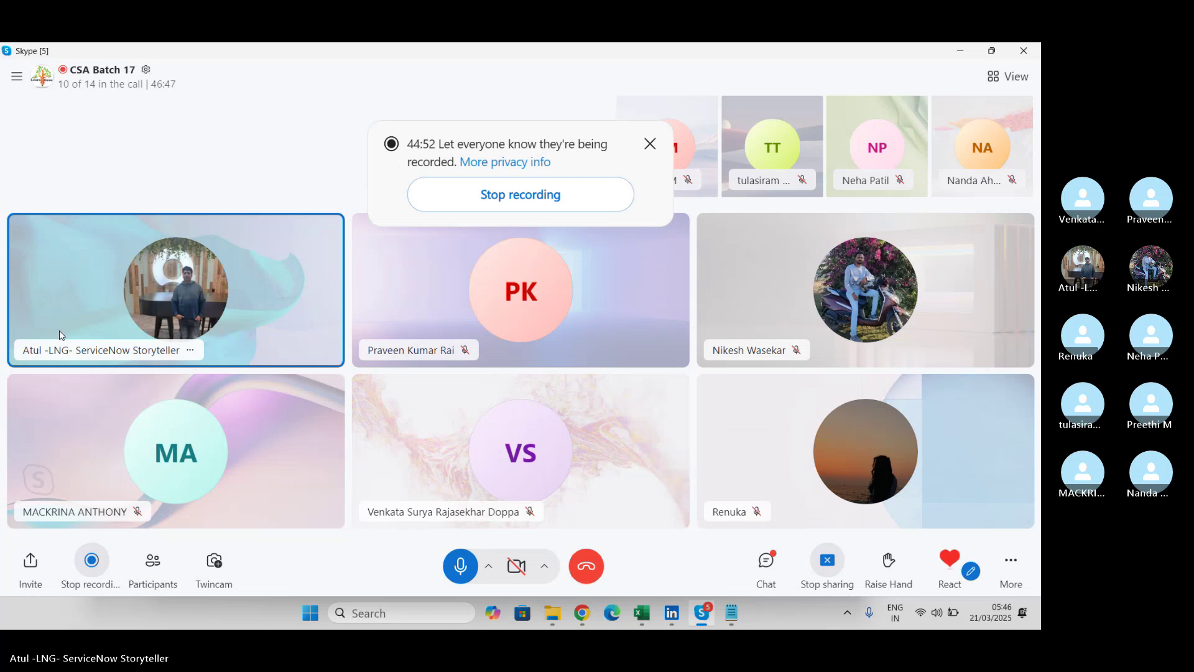
Set the LNG Batch 17 Send when option to 'Event is fired'.
{"action": "key", "text": "alt+Tab"}
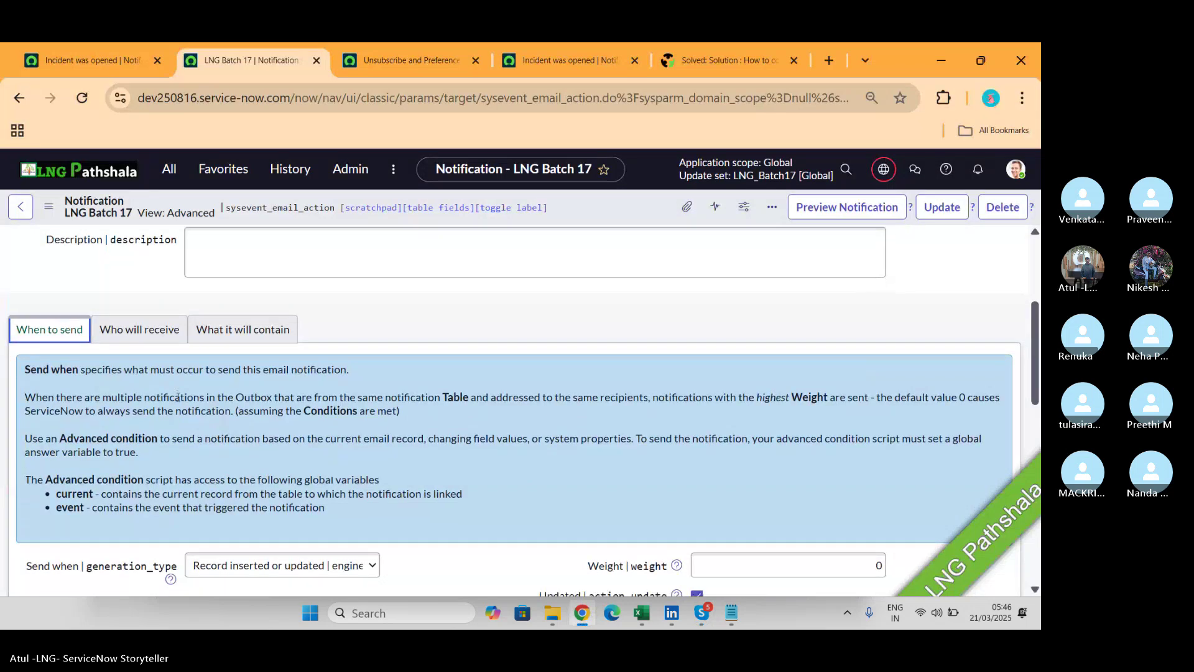
{"action": "scroll", "coordinate": [177, 396], "scroll_direction": "down", "scroll_amount": 1}
{"action": "scroll", "coordinate": [477, 482], "scroll_direction": "down", "scroll_amount": 3}
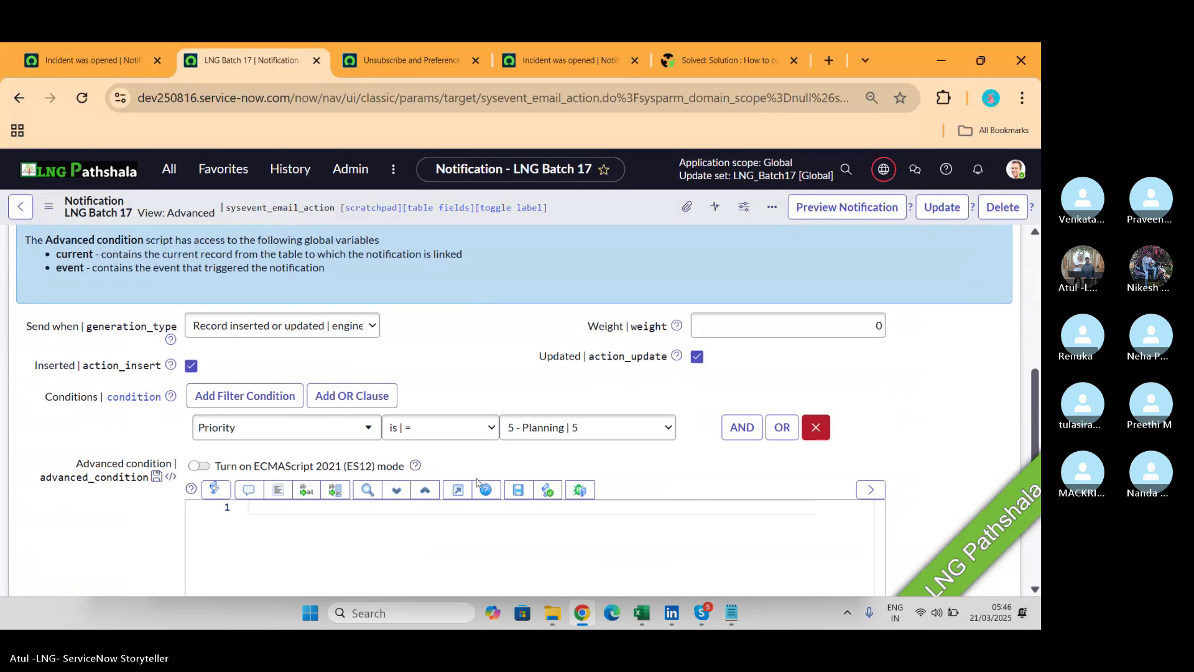
{"action": "left_click", "coordinate": [336, 326]}
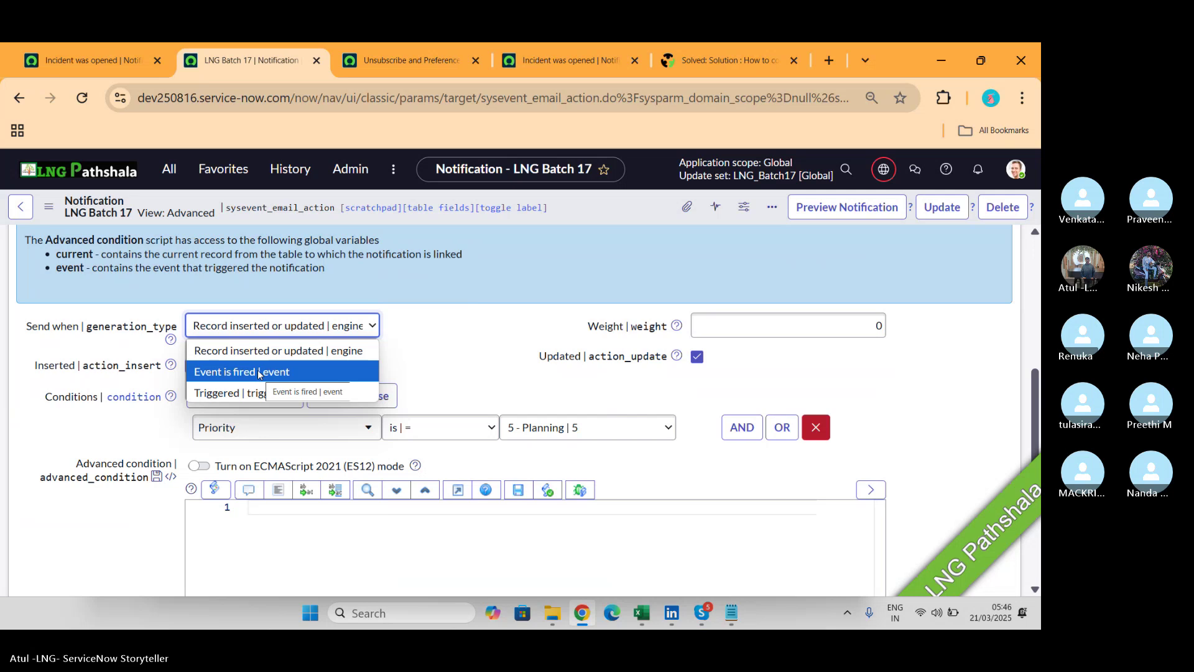
{"action": "left_click", "coordinate": [258, 372]}
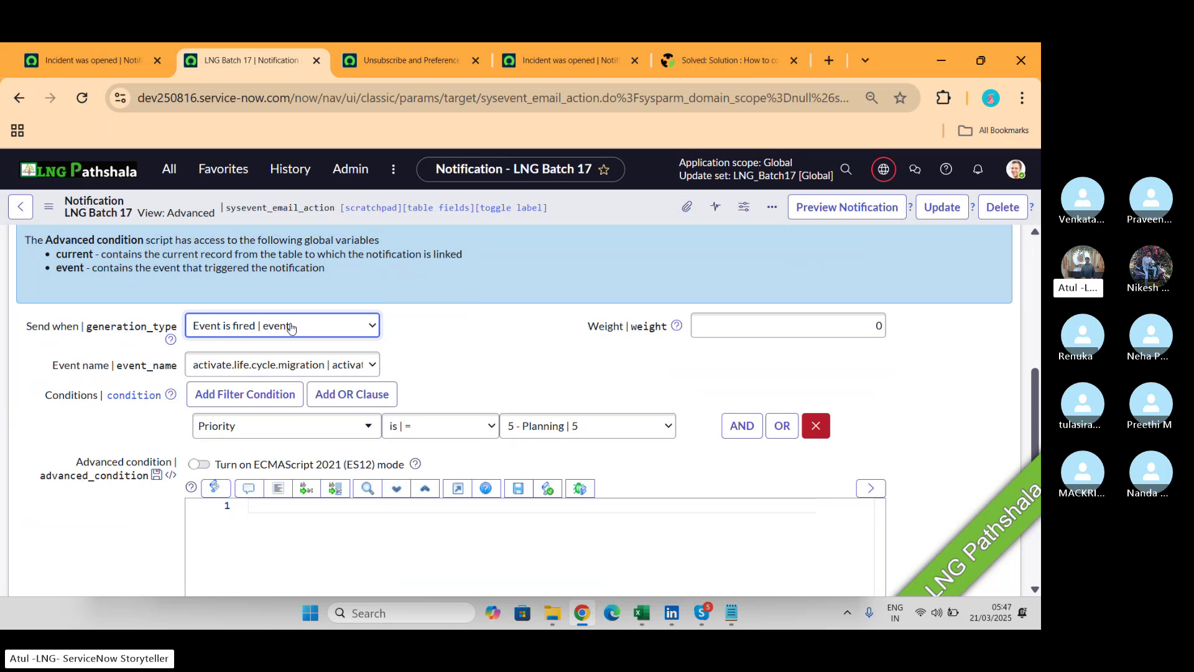
{"action": "key", "text": "alt+Tab"}
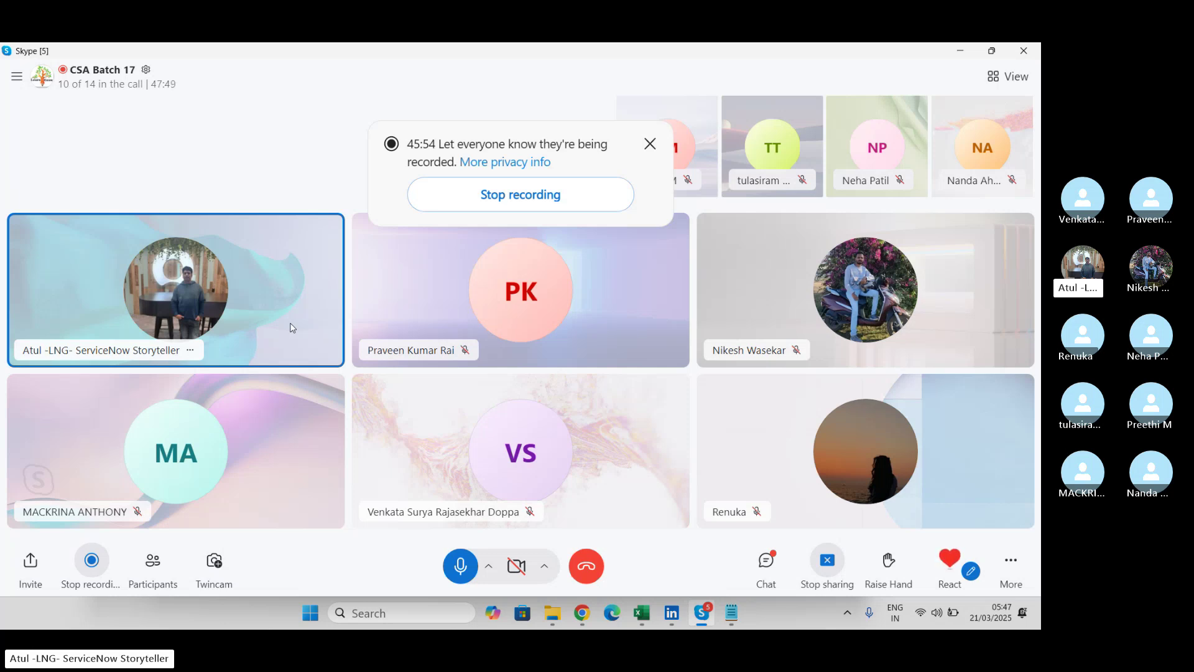
{"action": "key", "text": "alt+Tab"}
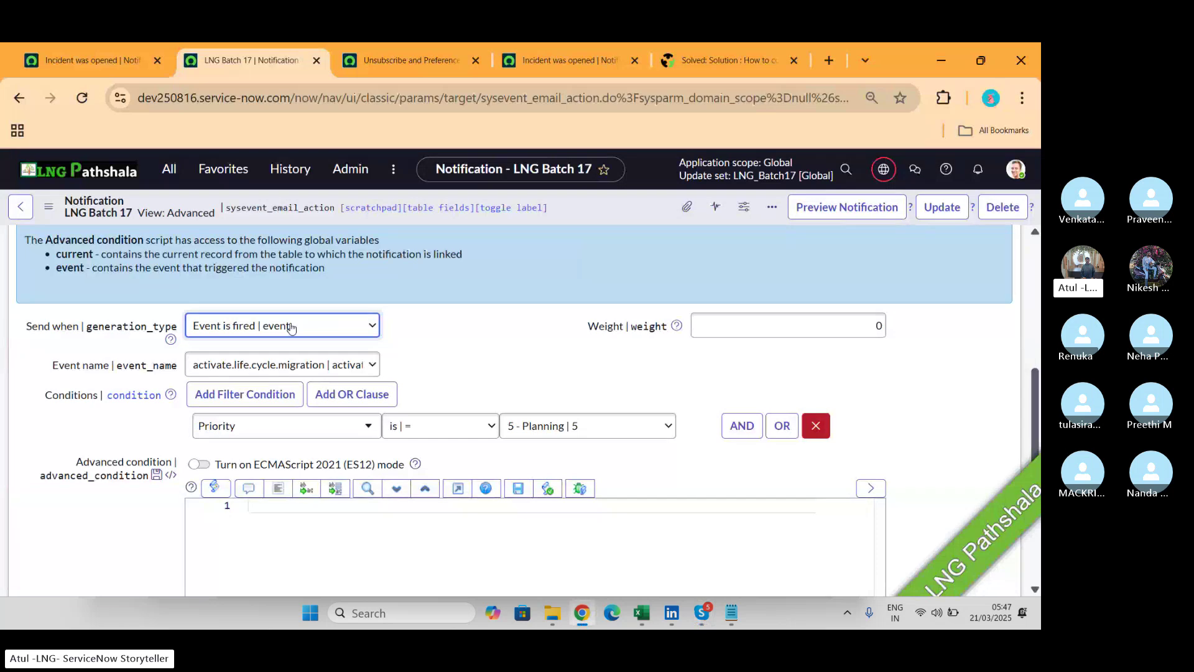
Pick incident.inactive as the Event name, narrowing the list with 'inc'.
{"action": "left_click", "coordinate": [316, 367]}
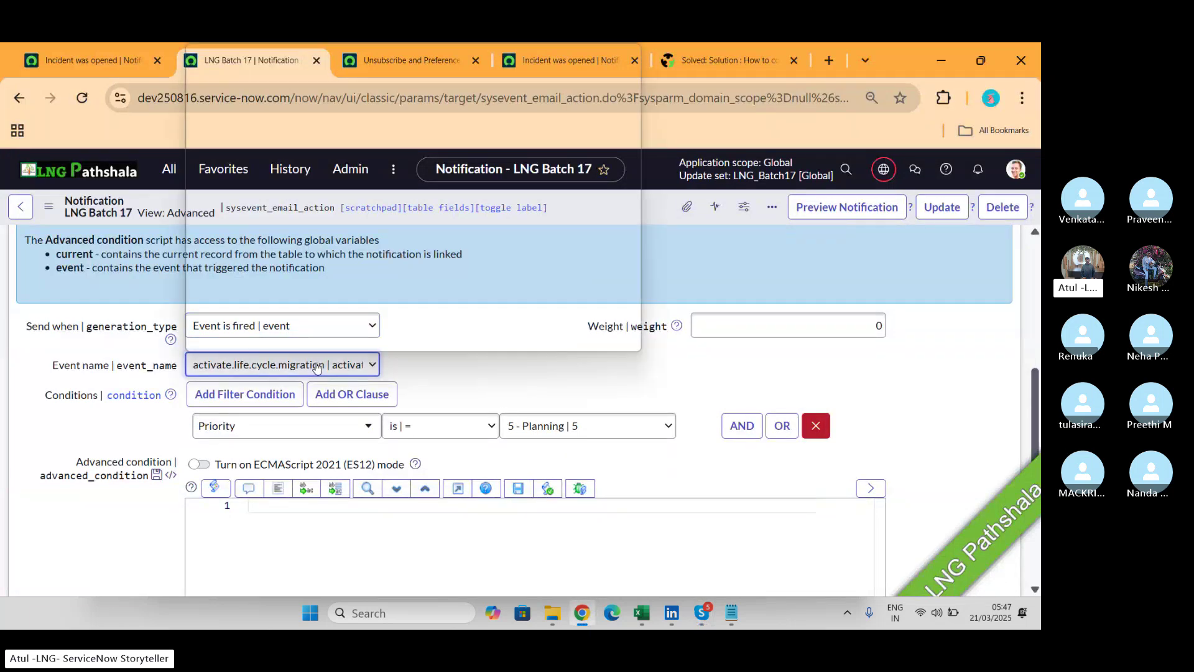
{"action": "scroll", "coordinate": [361, 193], "scroll_direction": "down", "scroll_amount": 6}
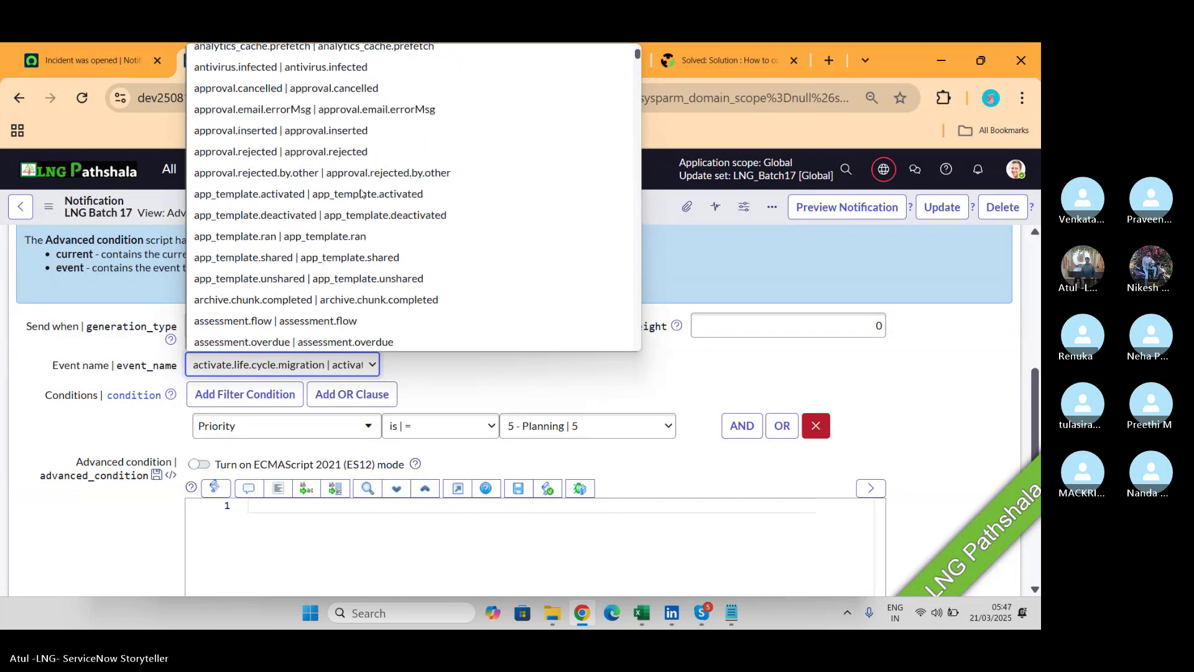
{"action": "scroll", "coordinate": [361, 193], "scroll_direction": "down", "scroll_amount": 20}
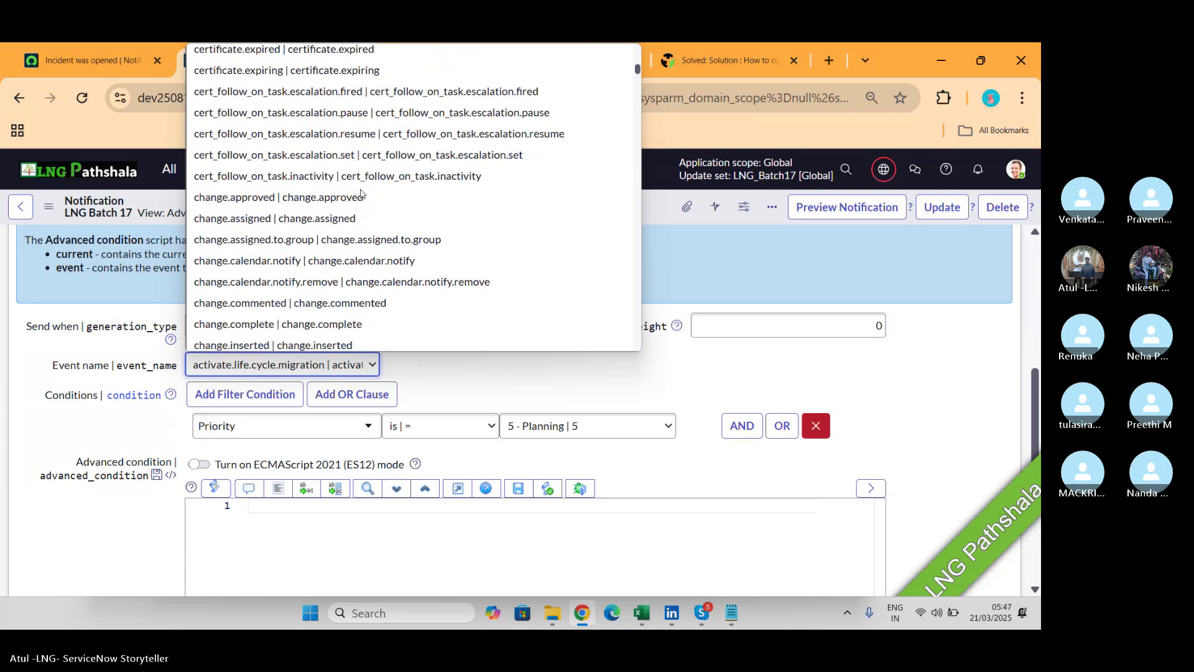
{"action": "scroll", "coordinate": [361, 193], "scroll_direction": "down", "scroll_amount": 6}
{"action": "scroll", "coordinate": [361, 193], "scroll_direction": "up", "scroll_amount": 4}
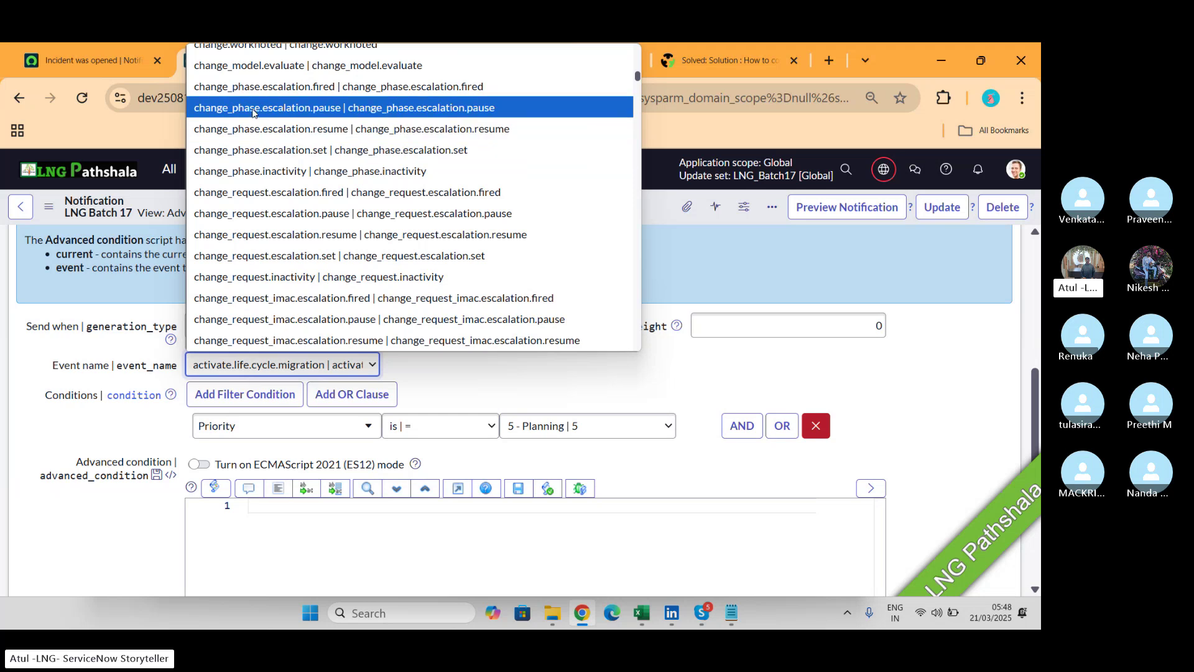
{"action": "type", "text": "in"}
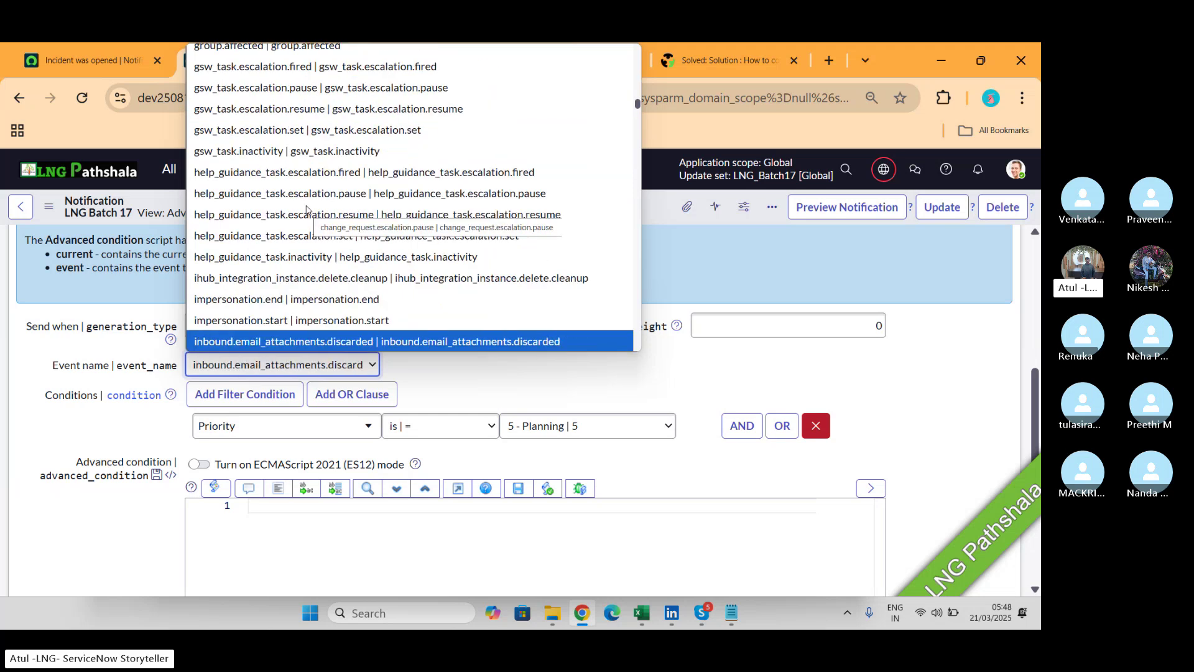
{"action": "type", "text": "c"}
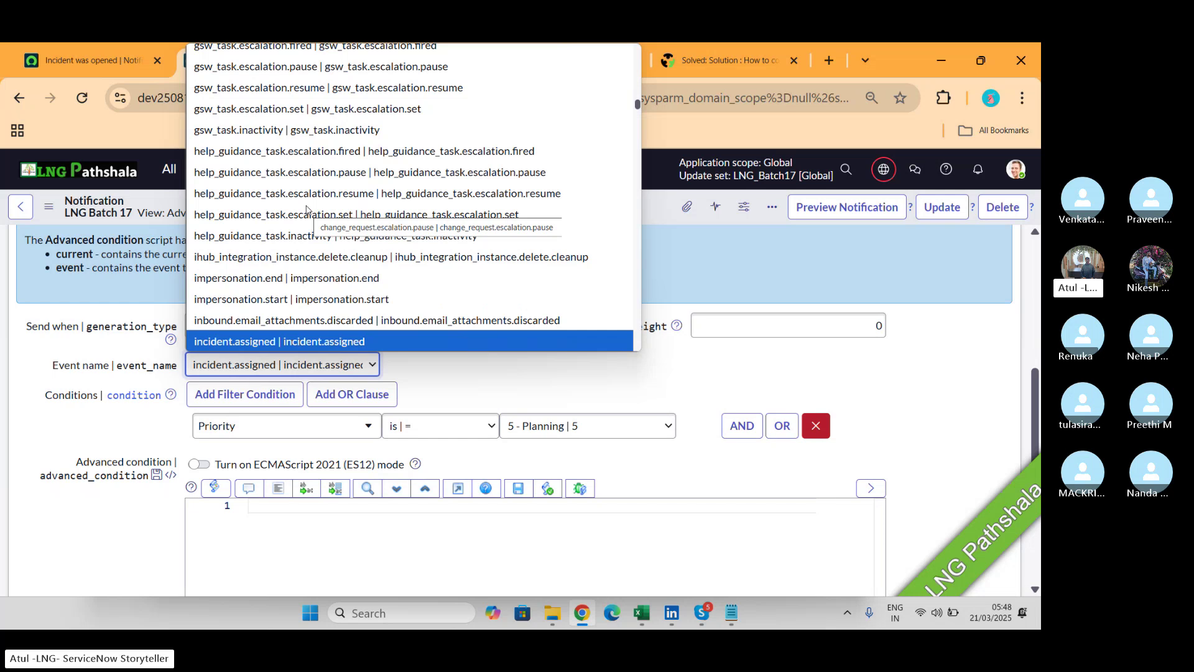
{"action": "key", "text": "Down"}
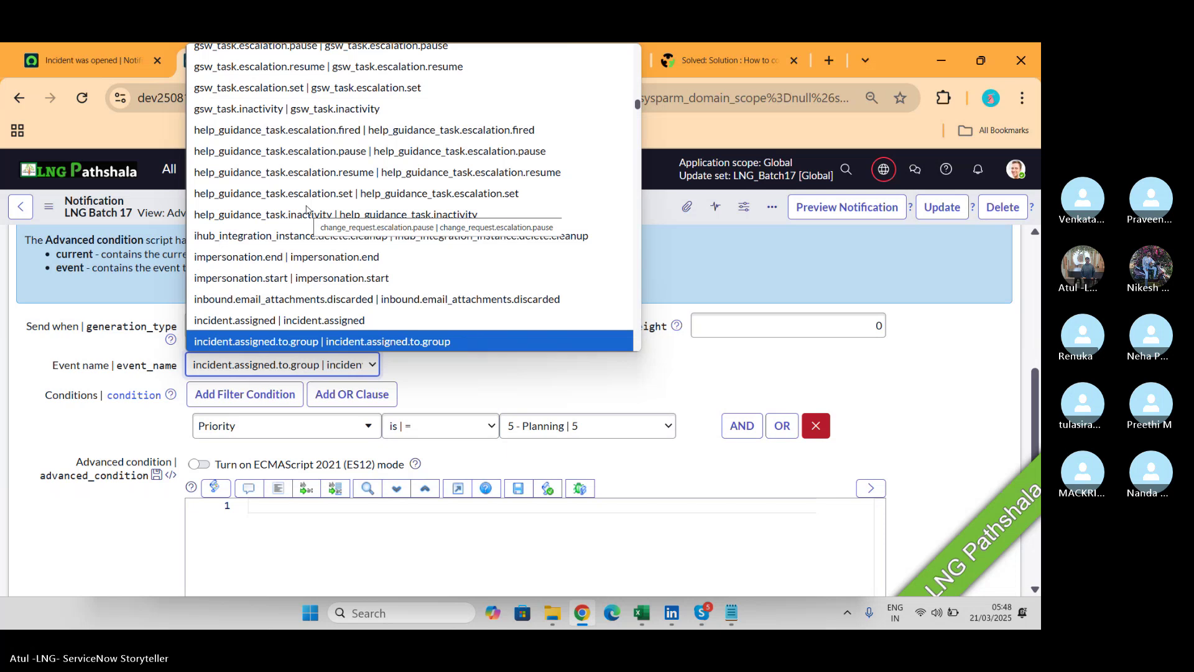
{"action": "key", "text": "Down"}
{"action": "key", "text": "Down"}
{"action": "key", "text": "Down"}
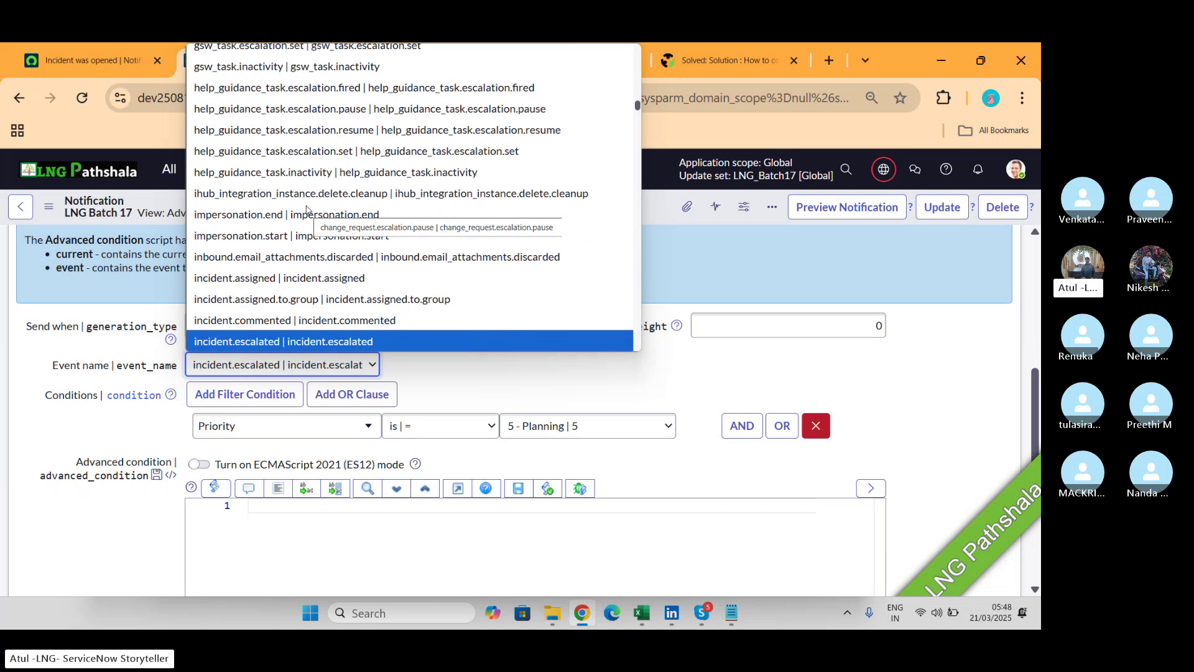
{"action": "key", "text": "Down"}
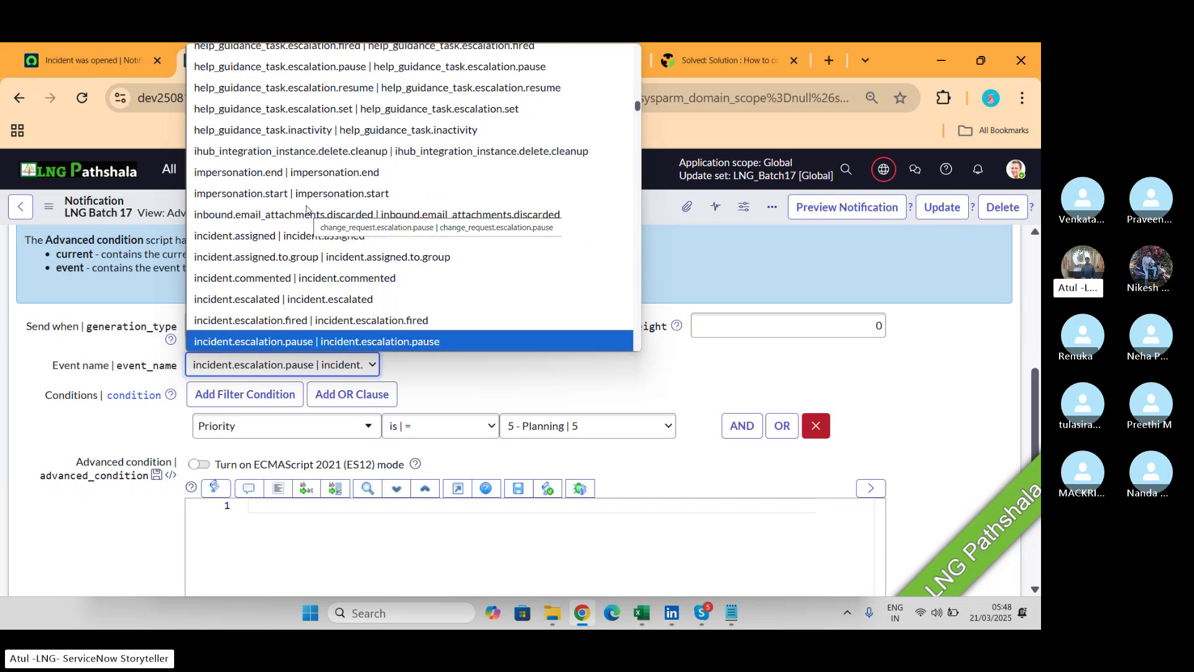
{"action": "key", "text": "Down"}
{"action": "key", "text": "Down"}
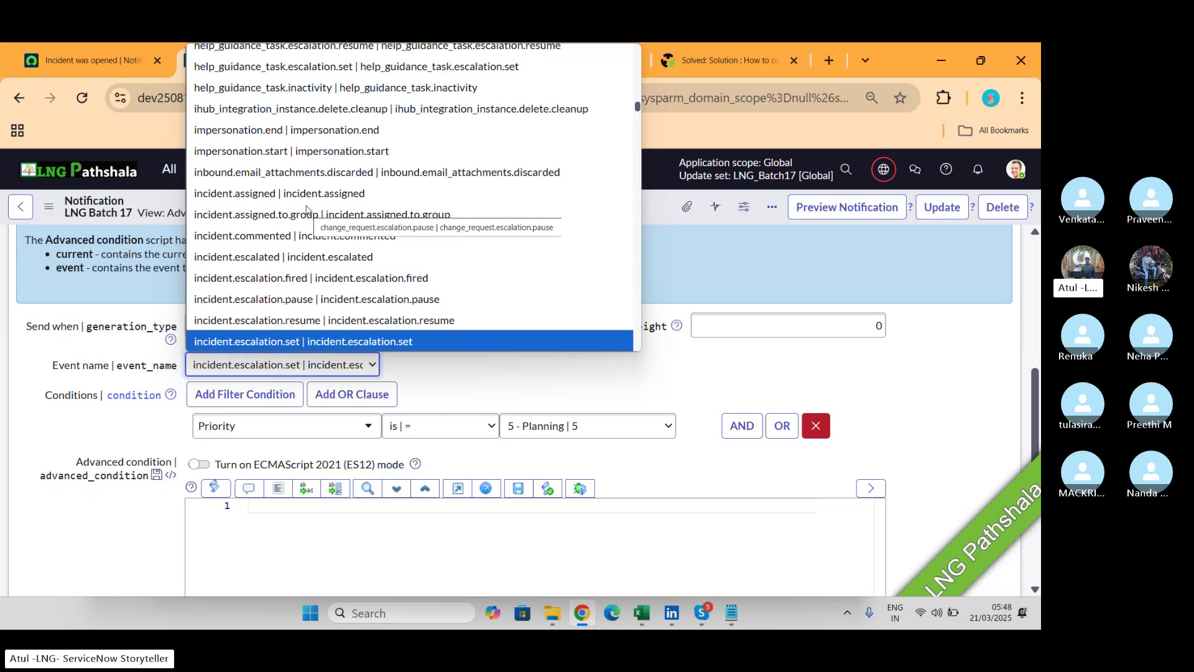
{"action": "key", "text": "Down"}
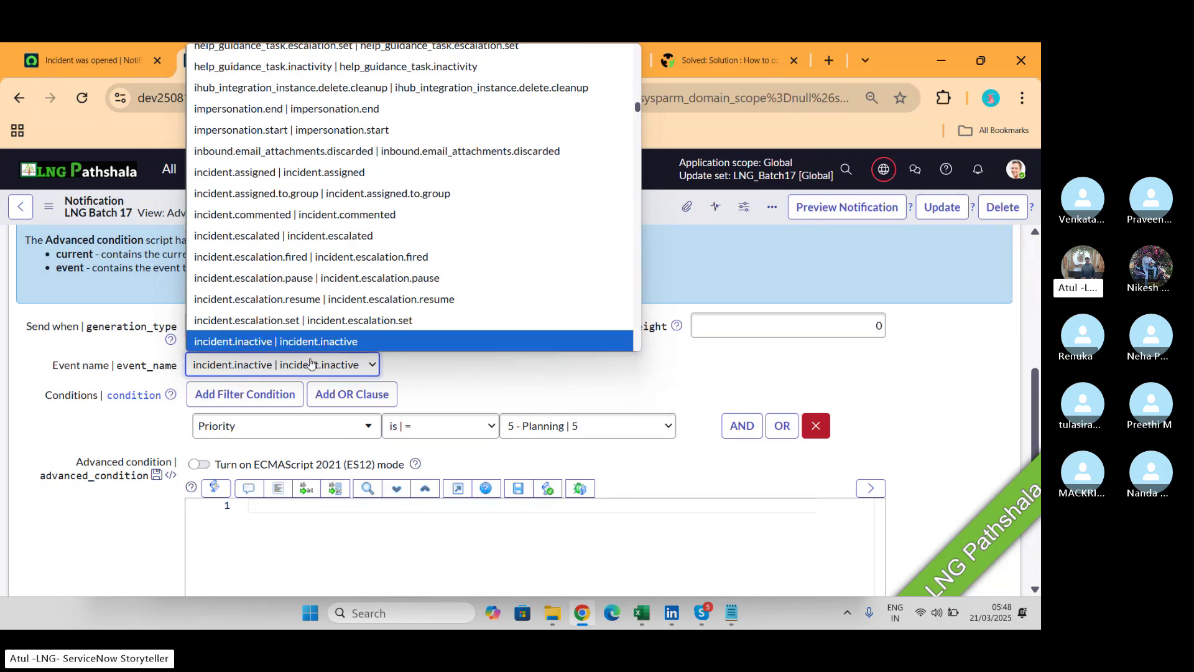
{"action": "left_click", "coordinate": [412, 383]}
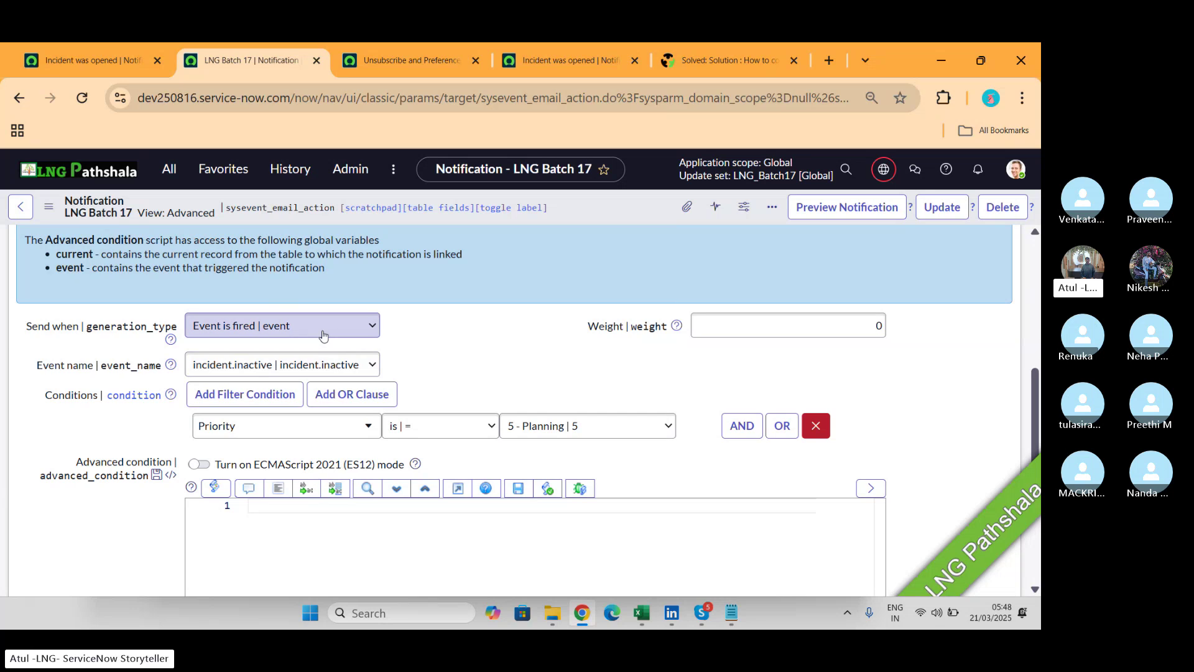
Switch Send when to Triggered, then back to 'Record inserted or updated'.
{"action": "left_click", "coordinate": [283, 325]}
{"action": "left_click", "coordinate": [258, 397]}
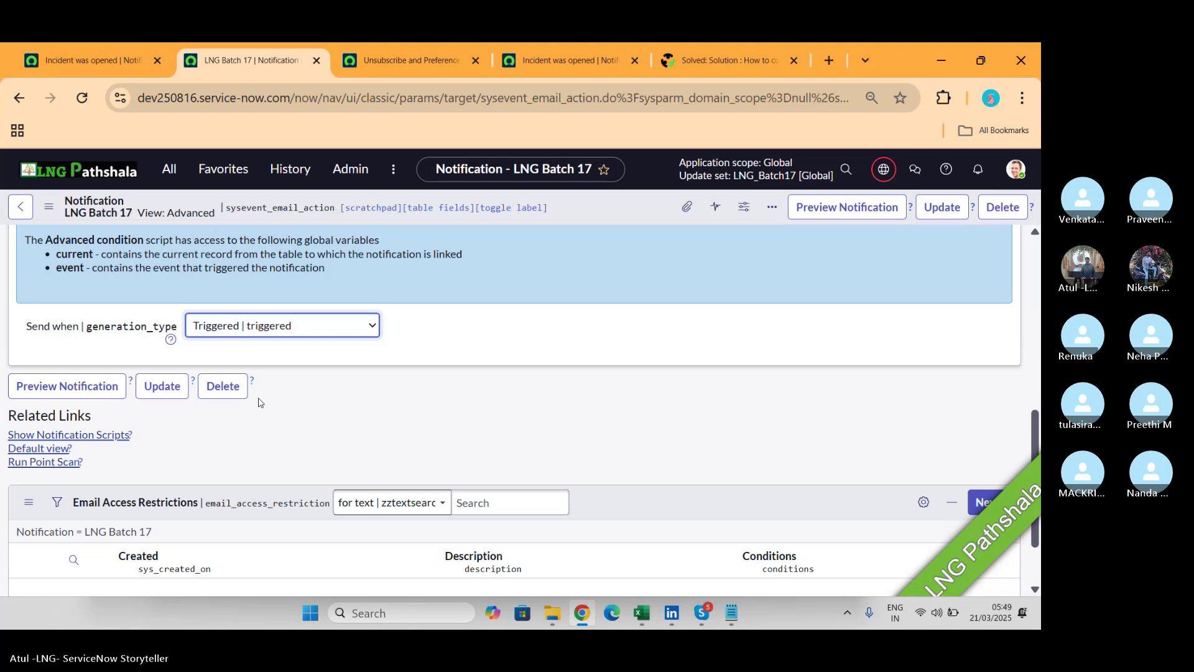
{"action": "left_click", "coordinate": [282, 334]}
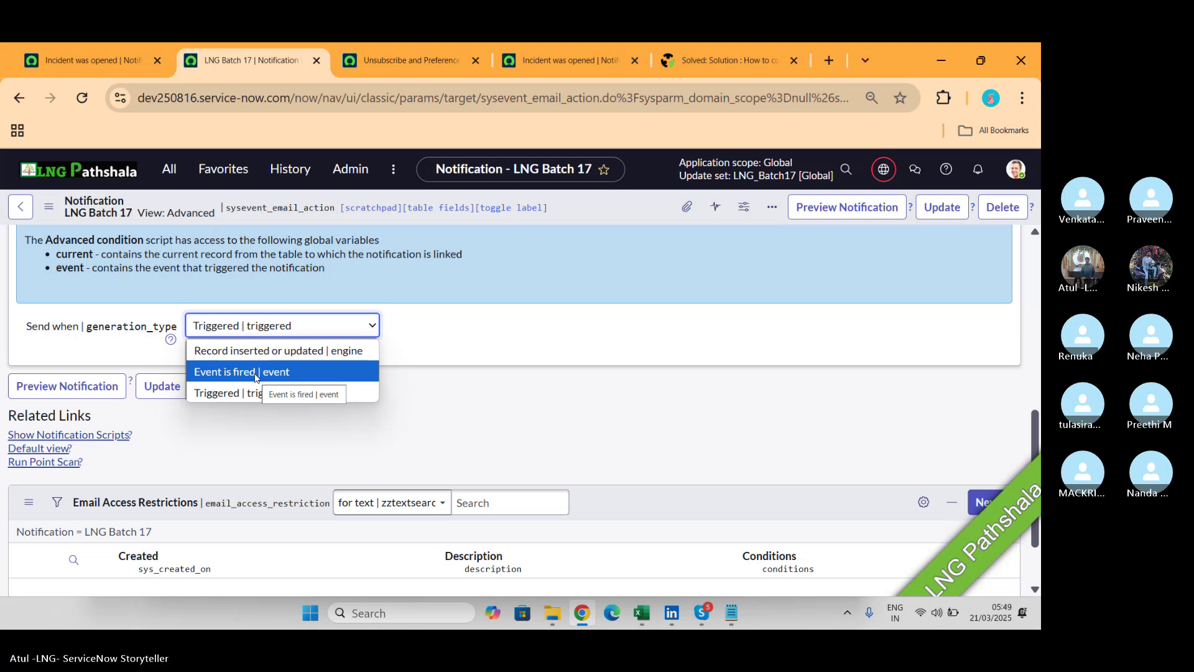
{"action": "left_click", "coordinate": [257, 352]}
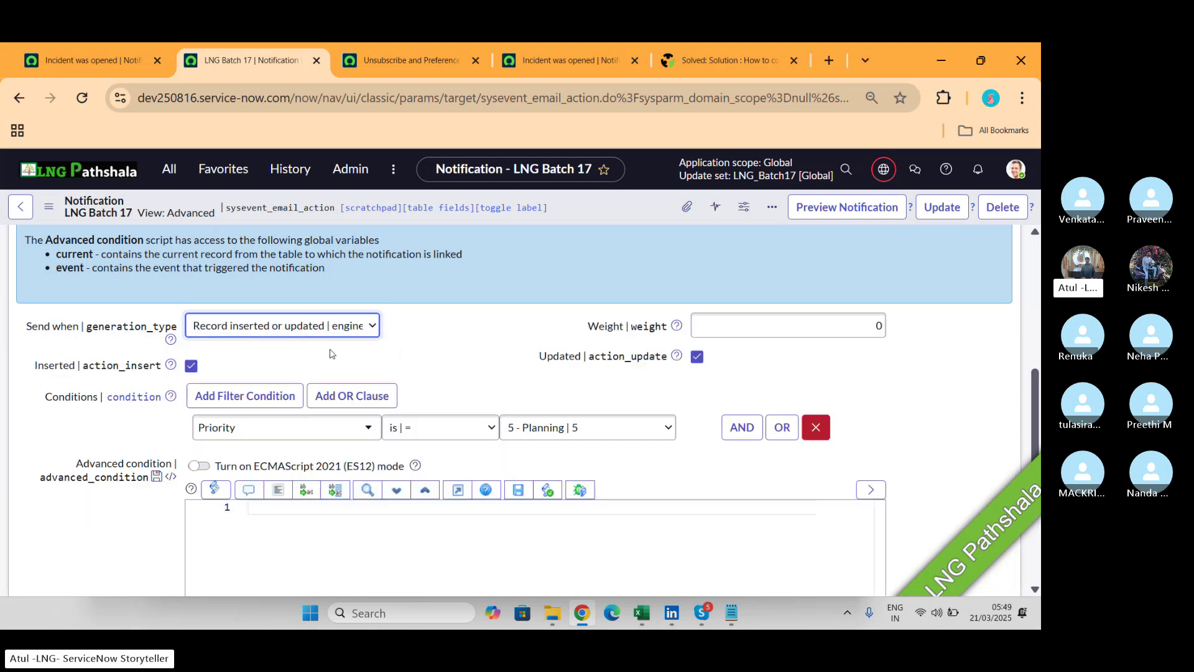
{"action": "scroll", "coordinate": [459, 350], "scroll_direction": "up", "scroll_amount": 3}
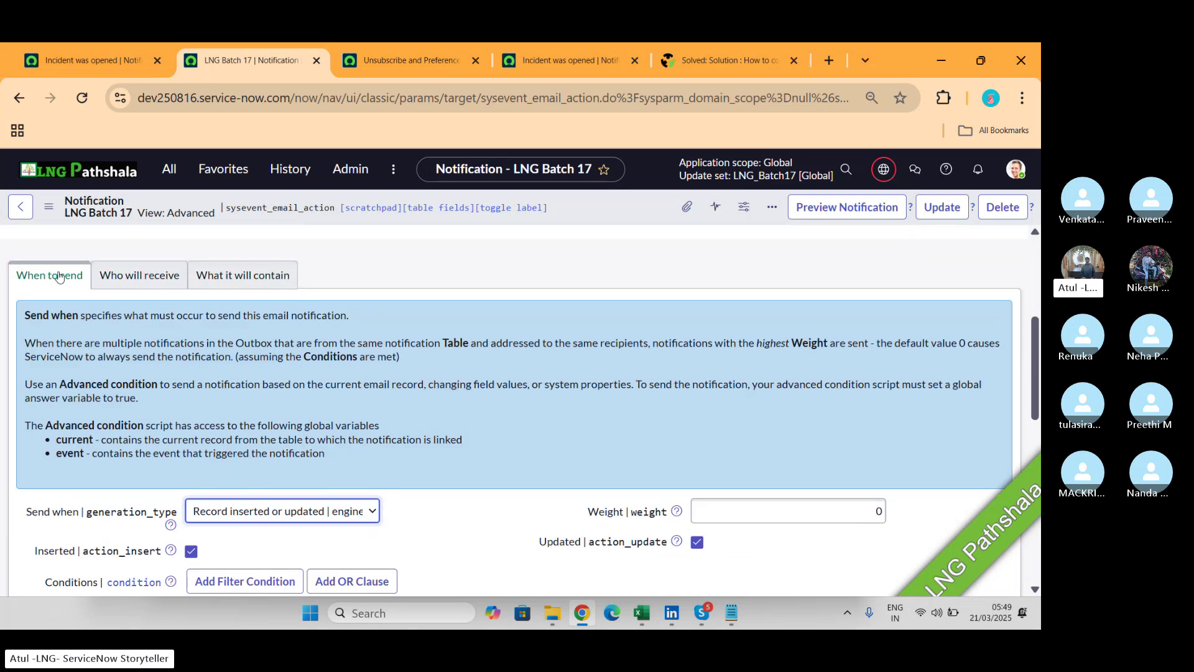
Review the Who will receive and What it will contain tabs, then filter the navigator for 'email scr'.
{"action": "left_click", "coordinate": [115, 281]}
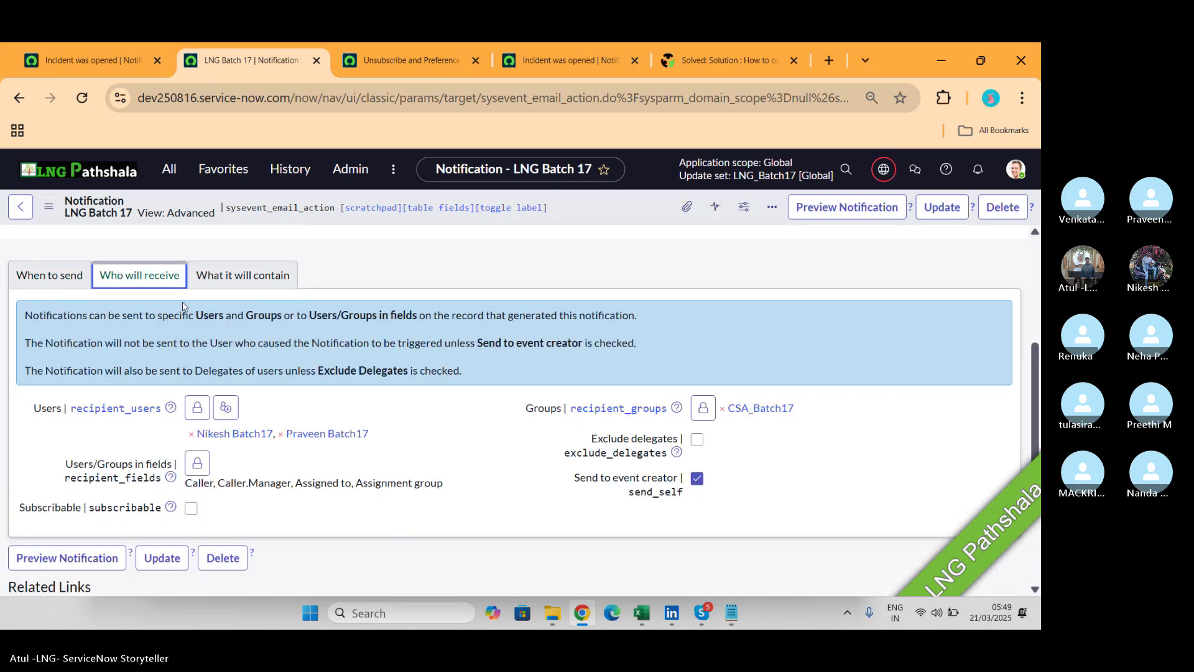
{"action": "left_click", "coordinate": [242, 283]}
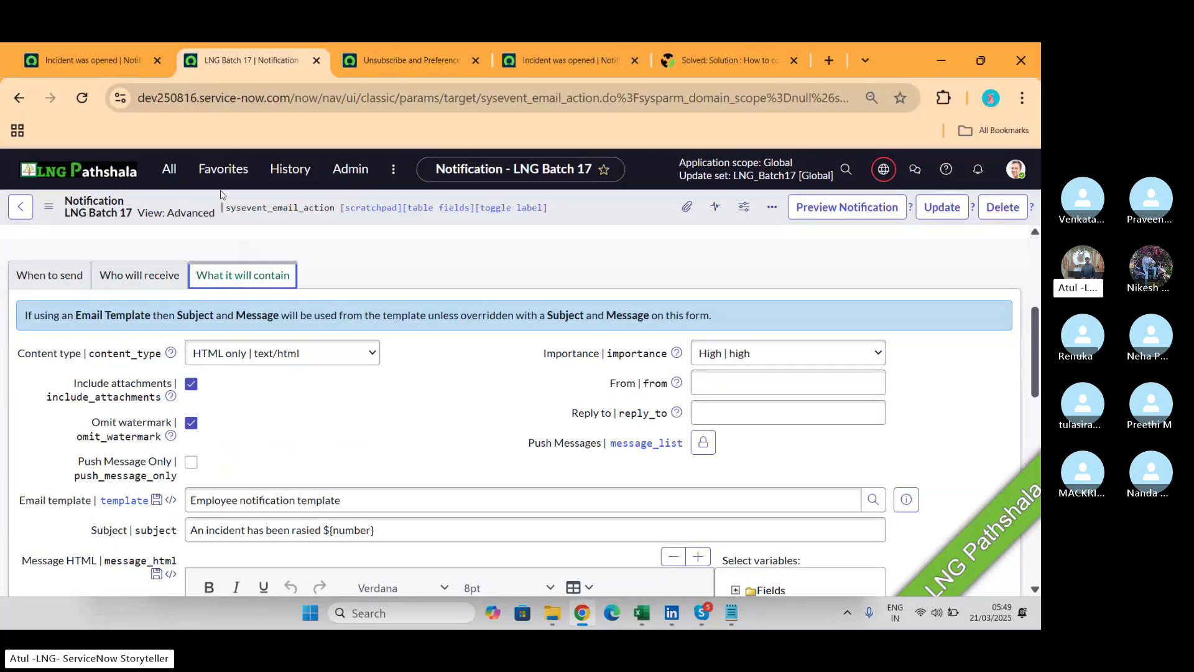
{"action": "left_click", "coordinate": [174, 172]}
{"action": "type", "text": "email s"}
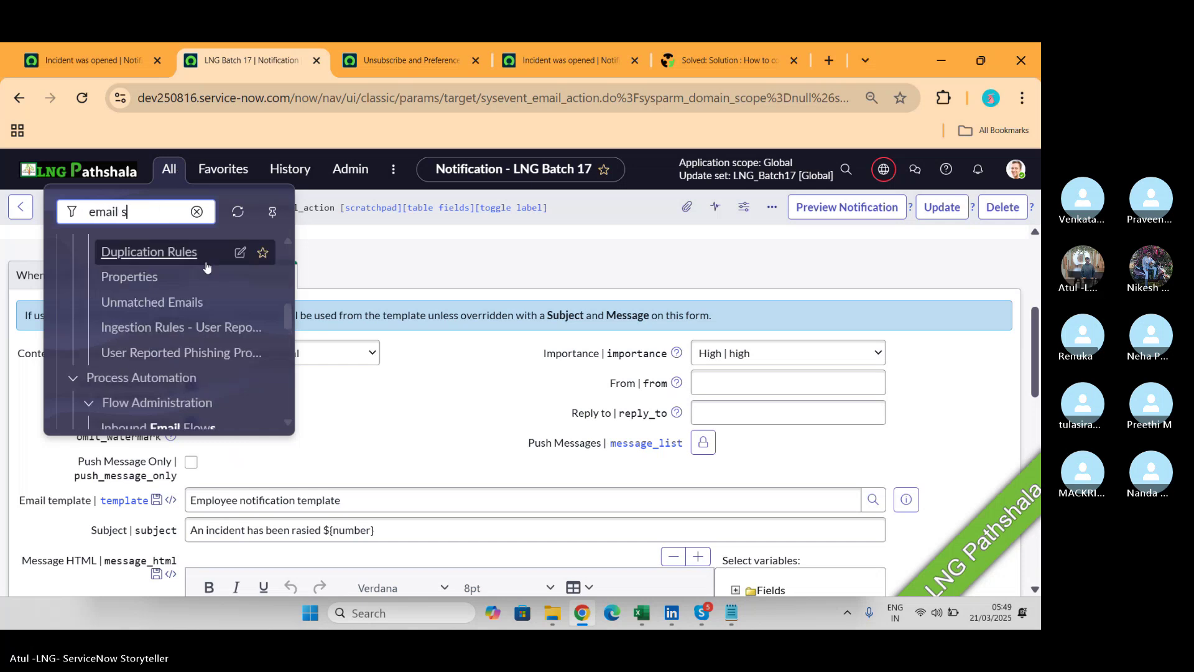
{"action": "type", "text": "cr"}
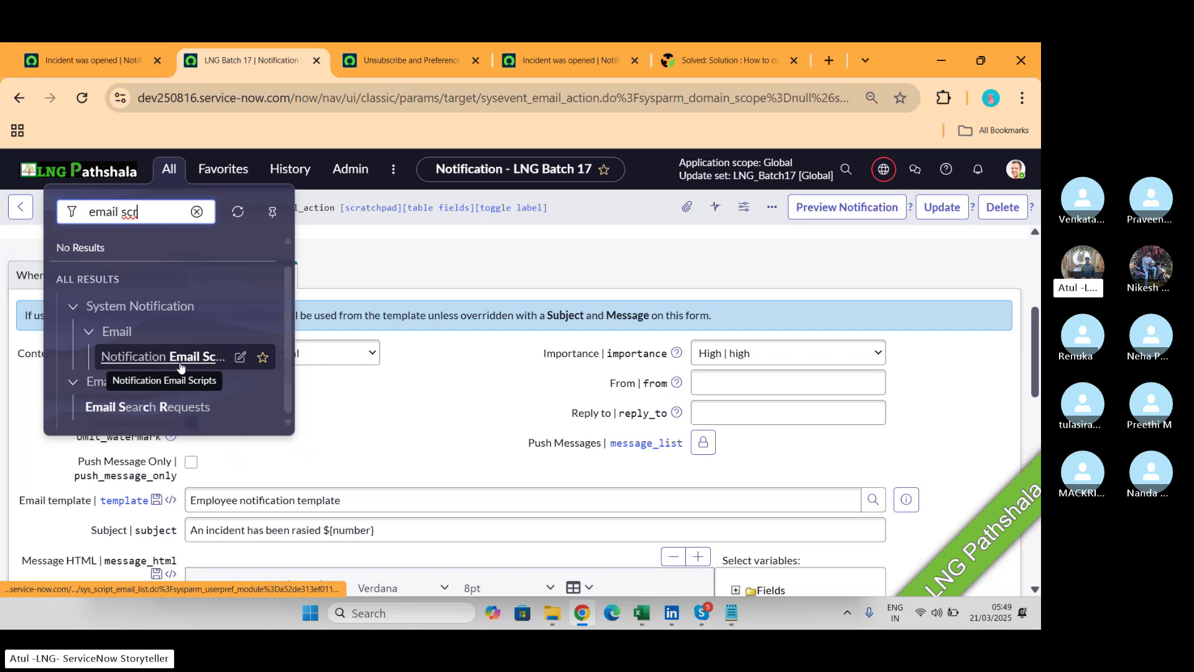
Go to Notification Email Scripts, discard the unsaved changes, and open the approval_activity script.
{"action": "left_click", "coordinate": [163, 357]}
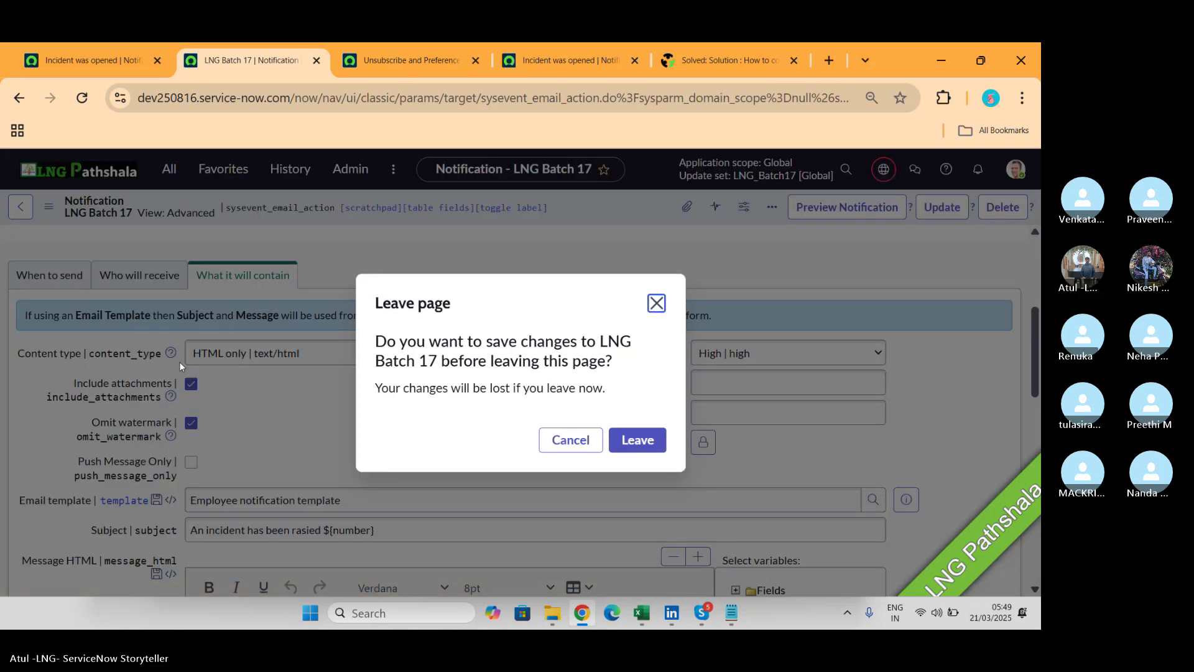
{"action": "left_click", "coordinate": [650, 440]}
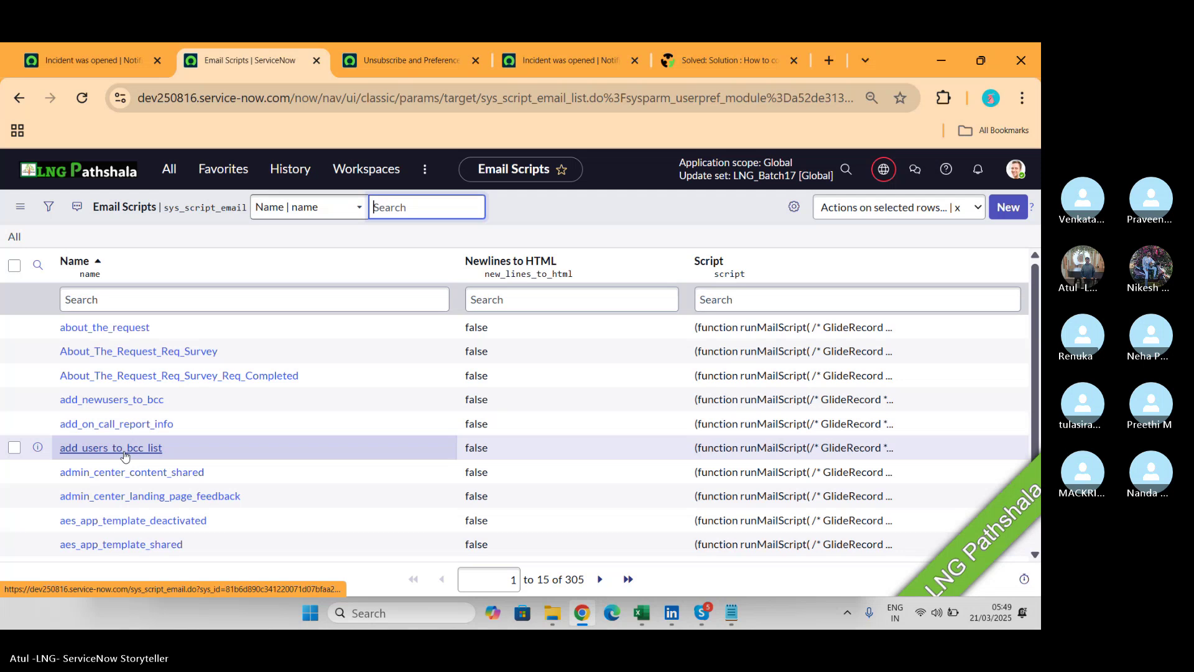
{"action": "scroll", "coordinate": [124, 456], "scroll_direction": "down", "scroll_amount": 2}
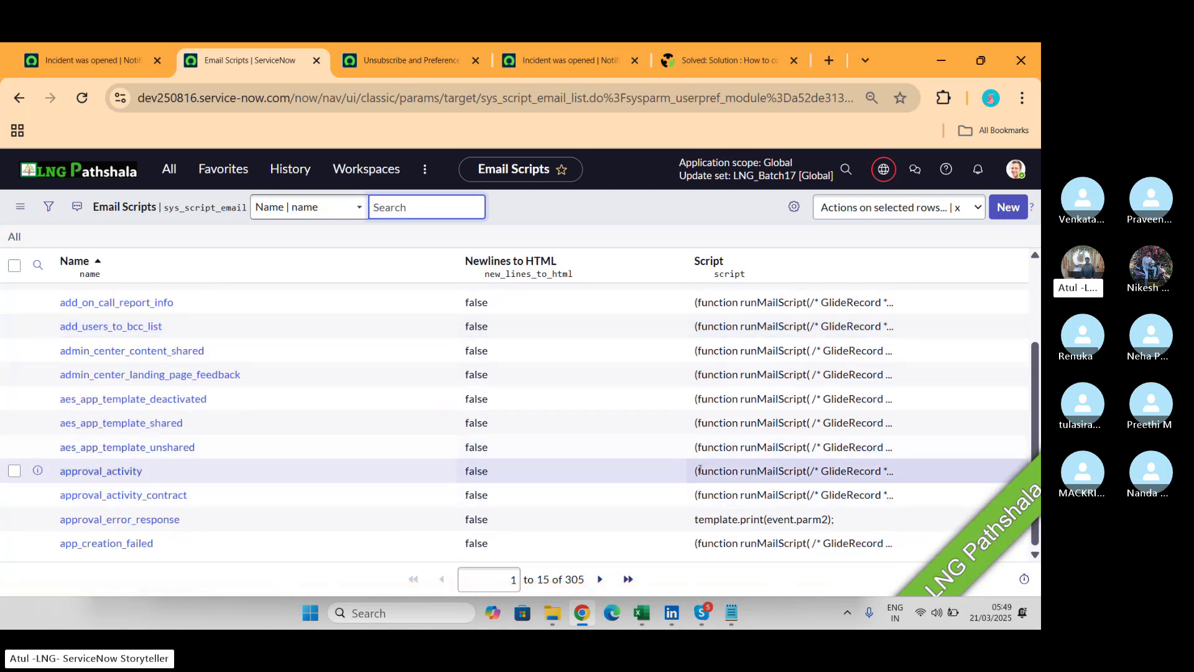
{"action": "left_click", "coordinate": [88, 476]}
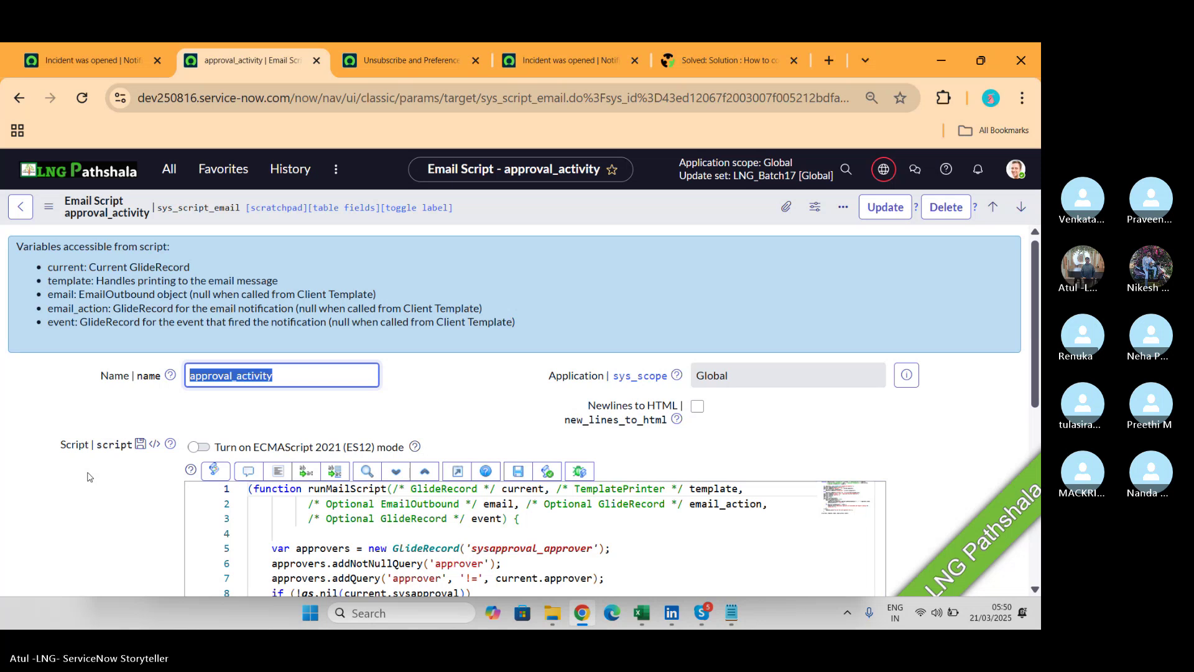
Return from Skype to the Incident was opened notification tab in Chrome.
{"action": "key", "text": "alt+Tab"}
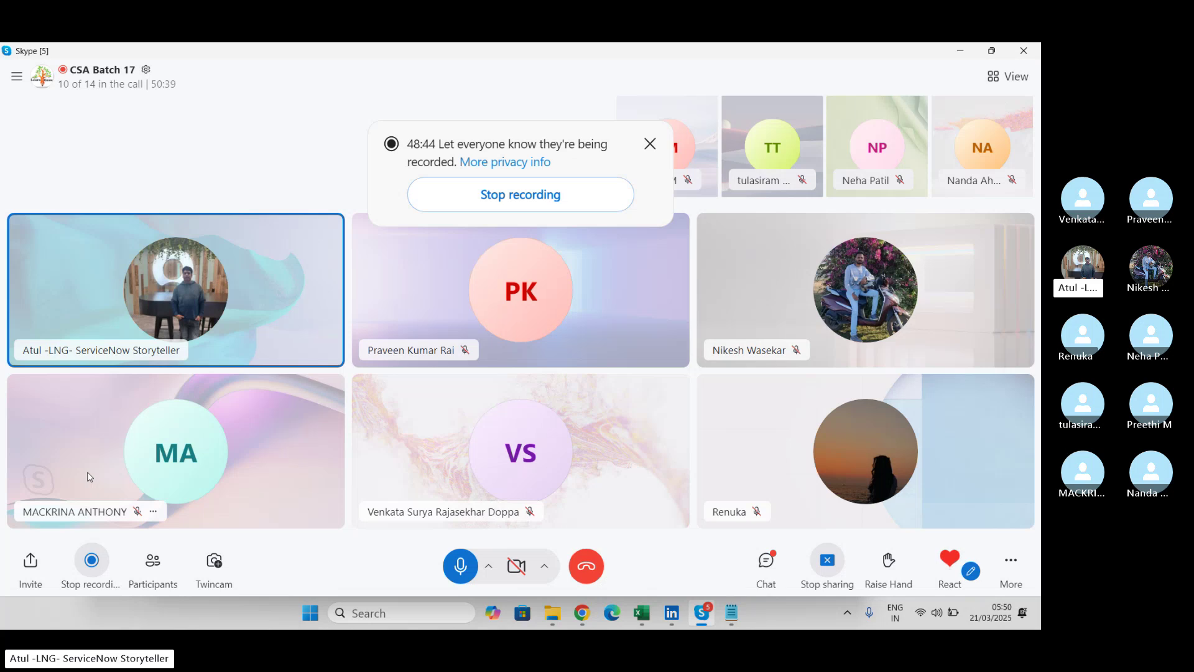
{"action": "key", "text": "alt+Tab"}
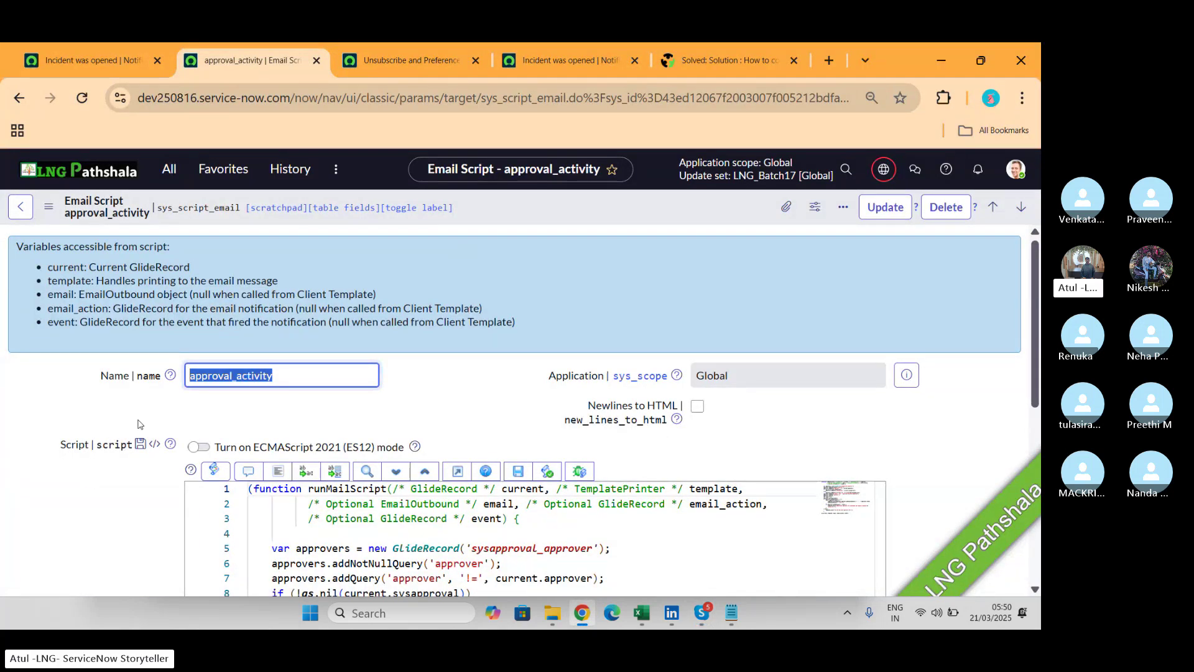
{"action": "left_click", "coordinate": [106, 57]}
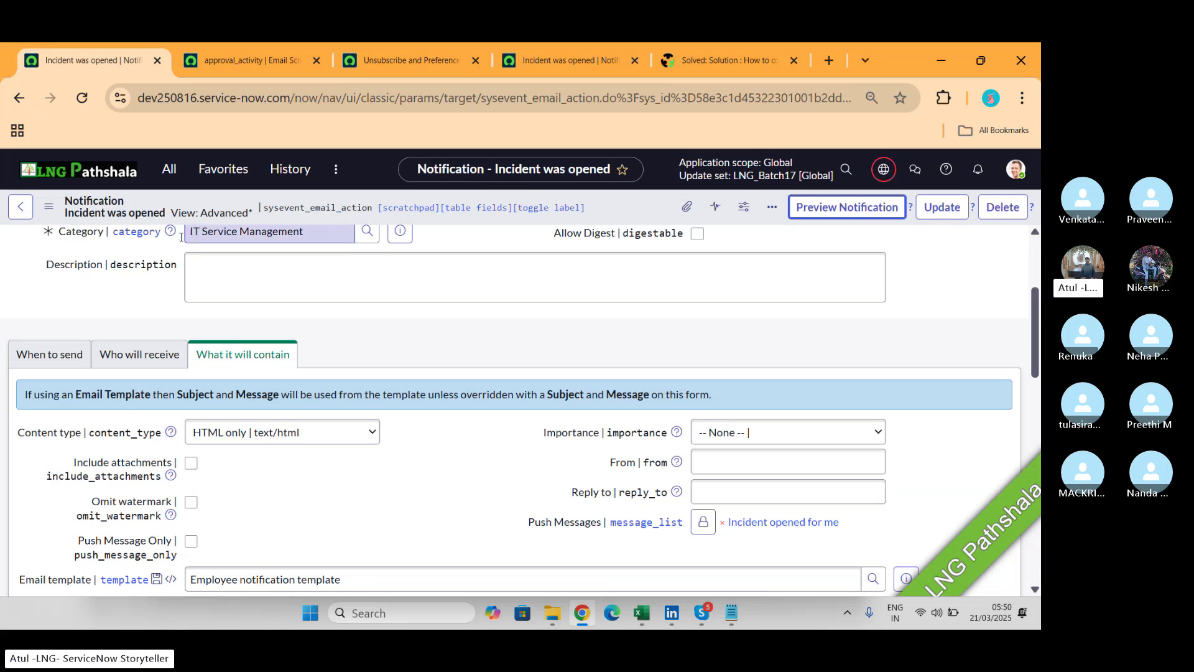
Filter the navigator for 'emails' and open System Logs > Emails in a new tab.
{"action": "left_click", "coordinate": [169, 170]}
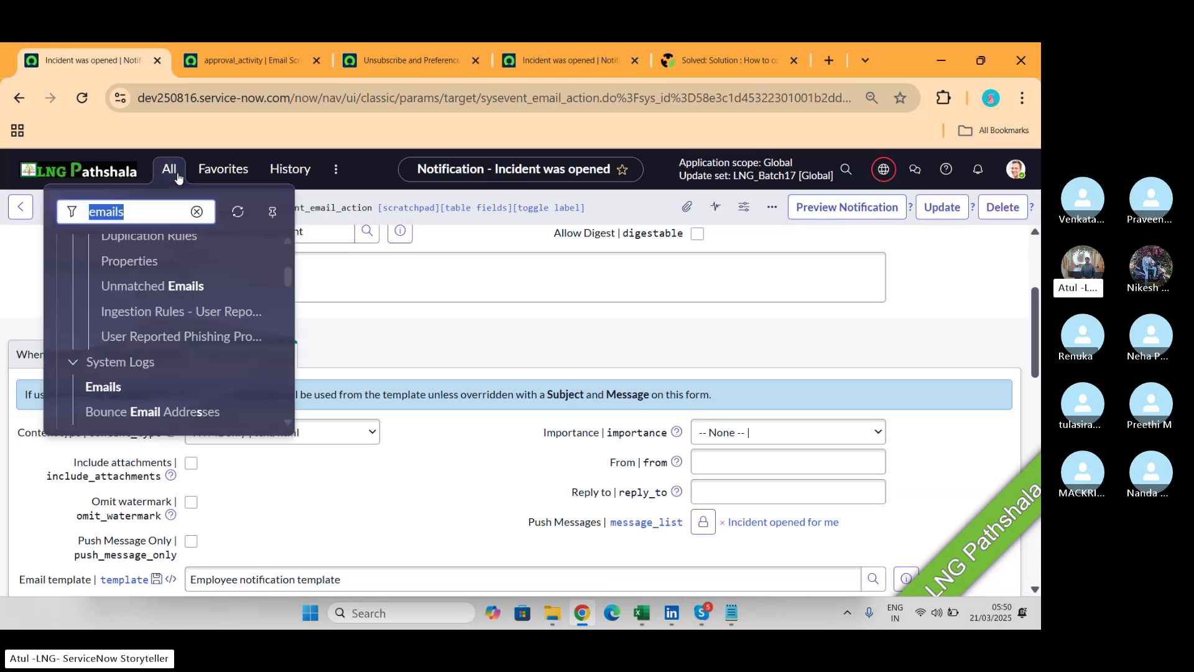
{"action": "type", "text": "no"}
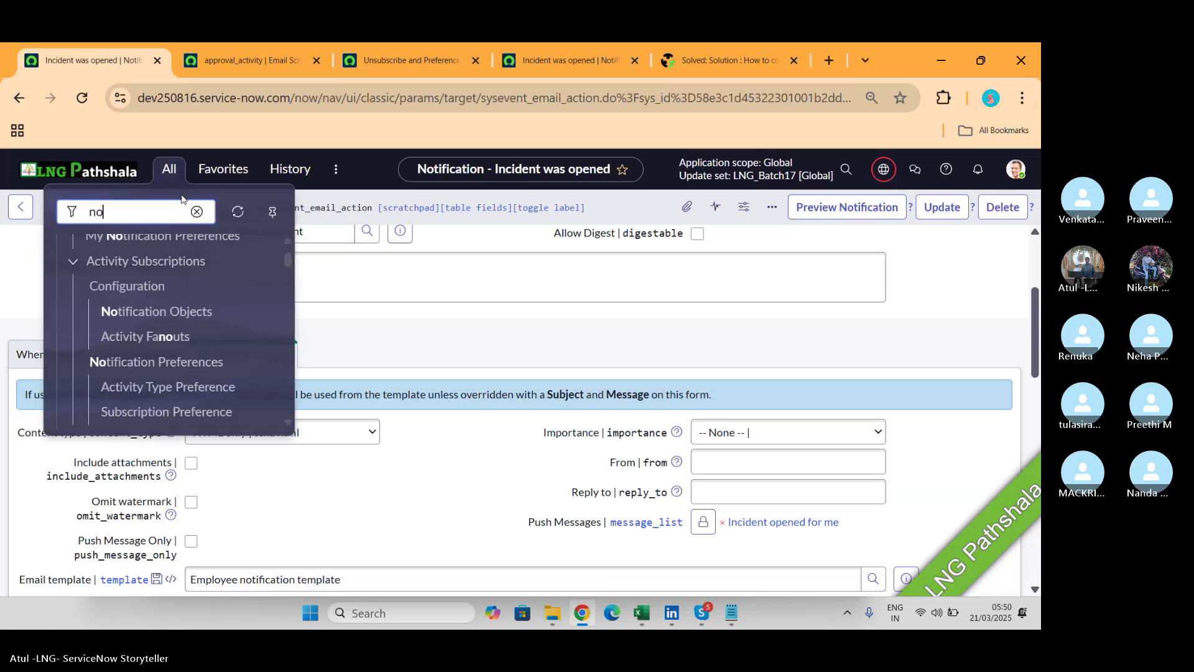
{"action": "key", "text": "BackSpace"}
{"action": "key", "text": "BackSpace"}
{"action": "type", "text": "emails"}
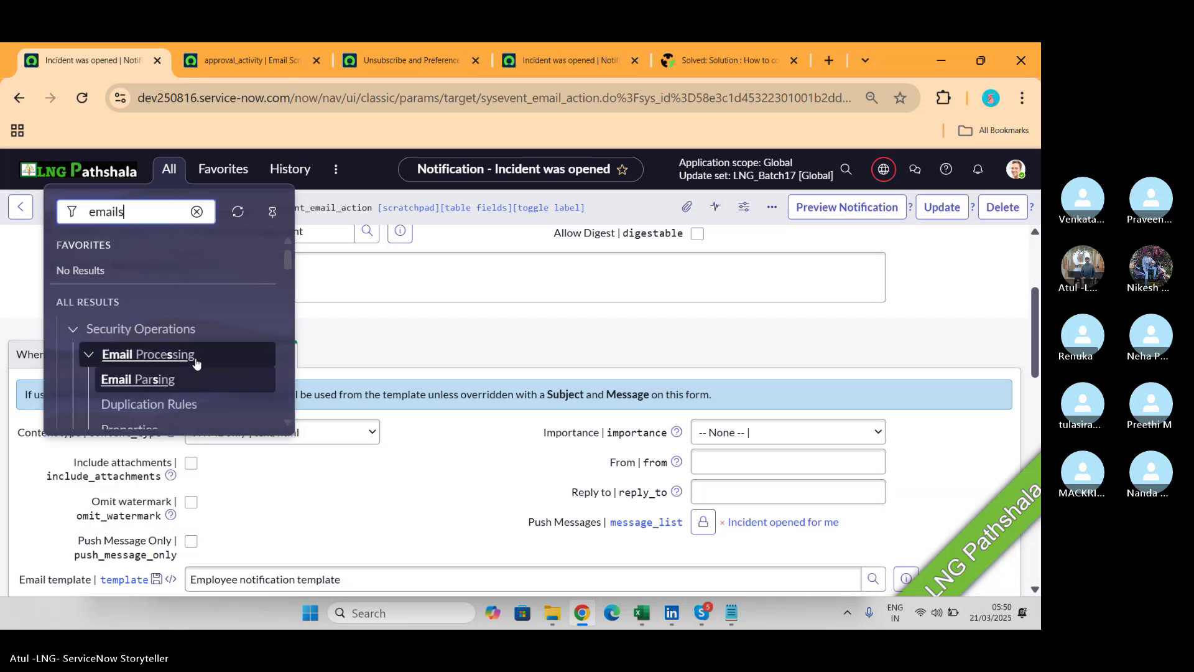
{"action": "scroll", "coordinate": [194, 357], "scroll_direction": "down", "scroll_amount": 3}
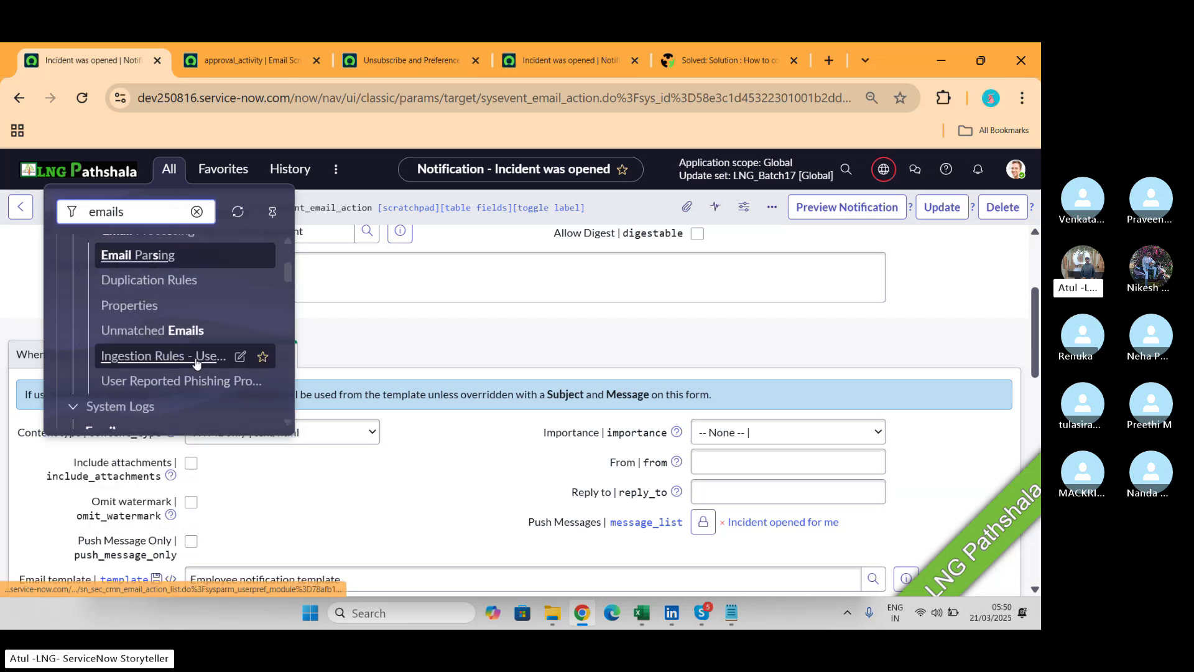
{"action": "middle_click", "coordinate": [196, 364]}
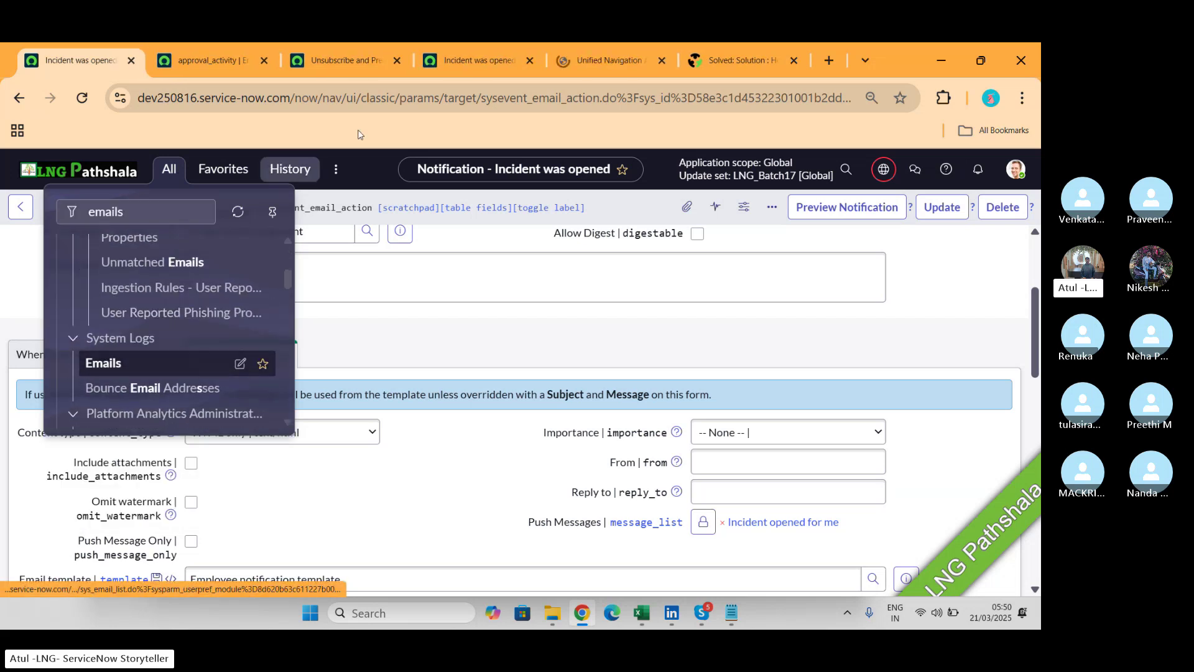
{"action": "left_click", "coordinate": [608, 61]}
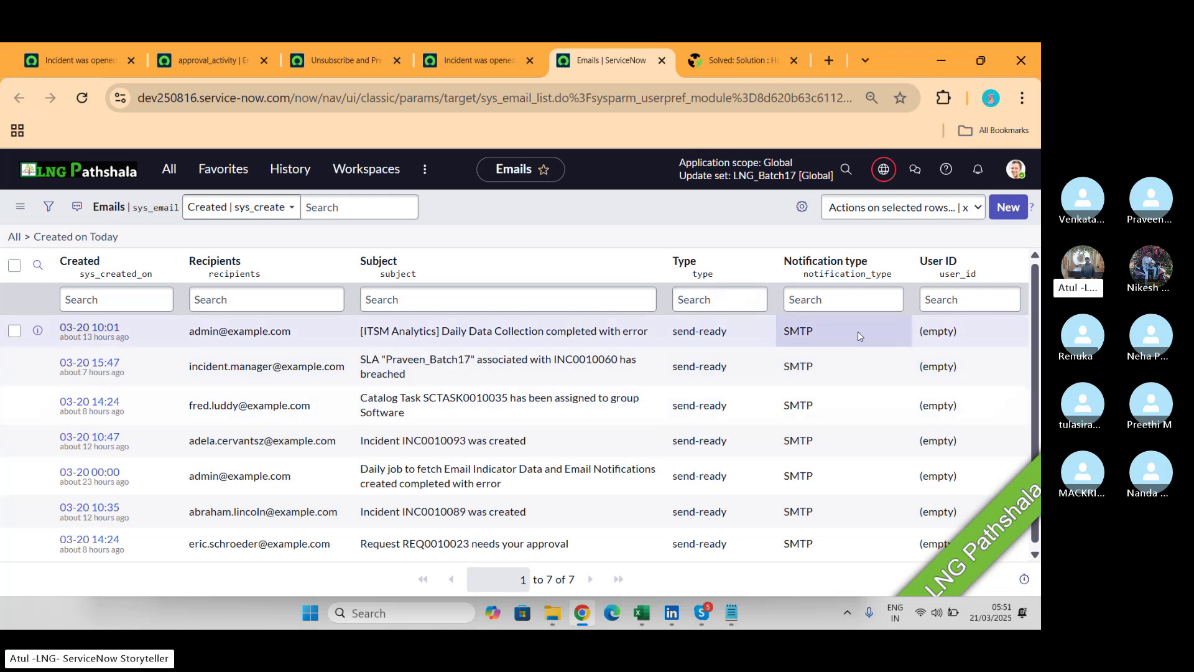
{"action": "key", "text": "alt+Tab"}
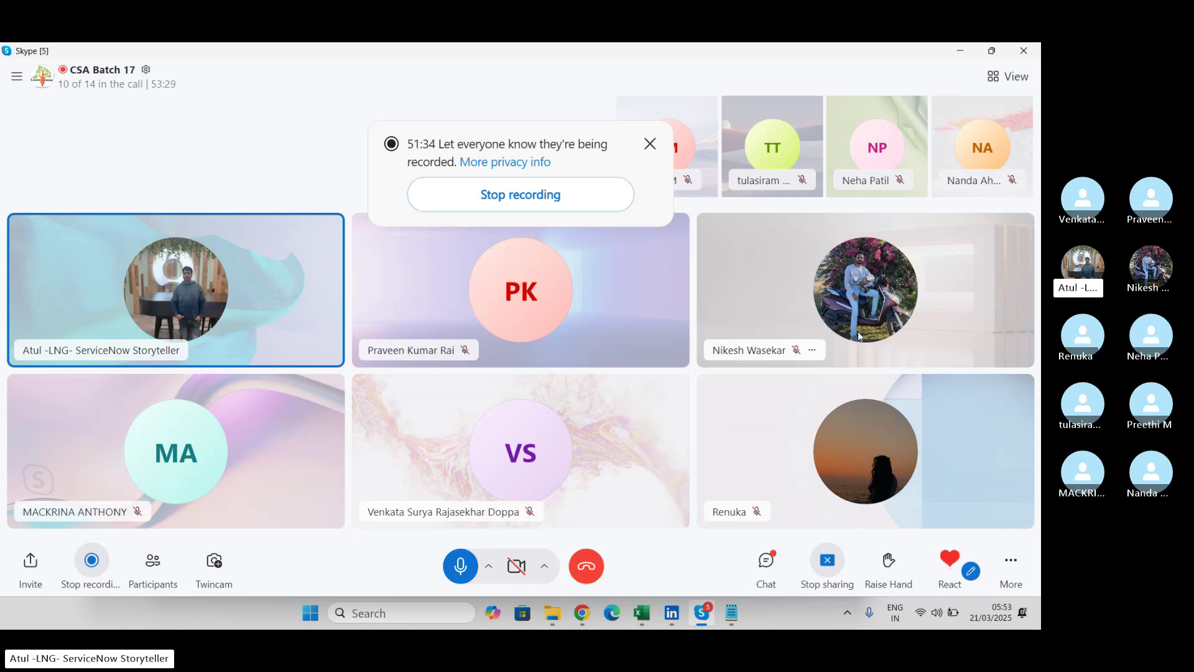
{"action": "key", "text": "alt+Tab"}
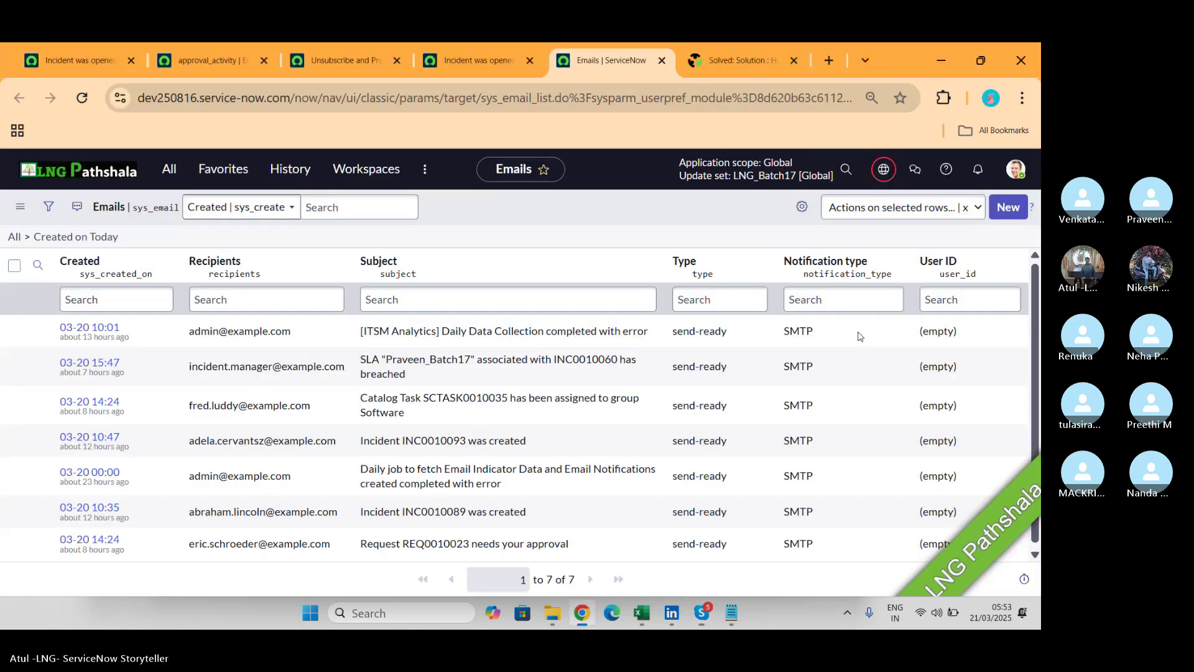
Open the solved Community post on Gmail email accounts and read through the article and replies.
{"action": "left_click", "coordinate": [748, 72]}
{"action": "scroll", "coordinate": [492, 380], "scroll_direction": "down", "scroll_amount": 3}
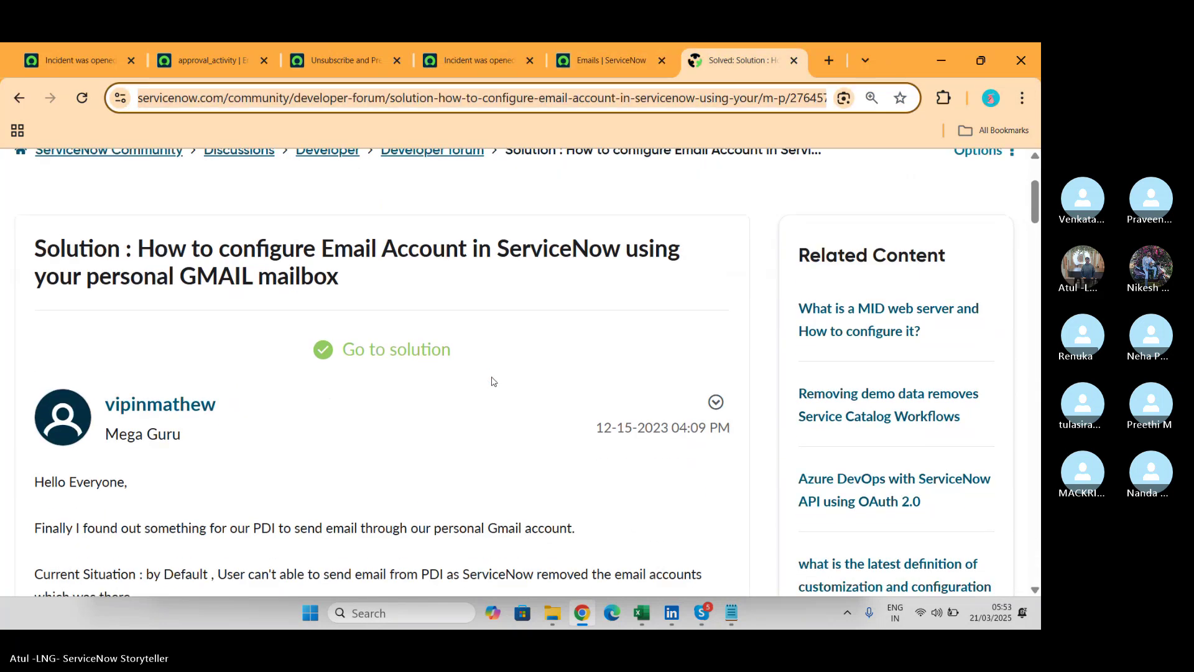
{"action": "scroll", "coordinate": [492, 381], "scroll_direction": "down", "scroll_amount": 5}
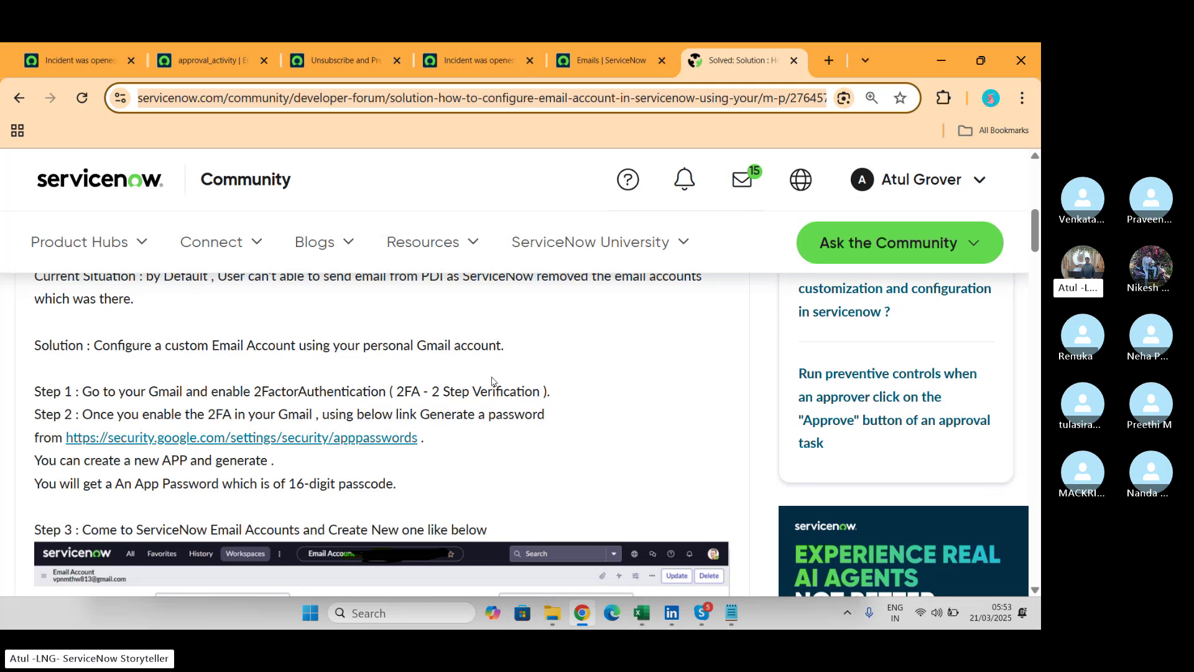
{"action": "scroll", "coordinate": [492, 381], "scroll_direction": "down", "scroll_amount": 3}
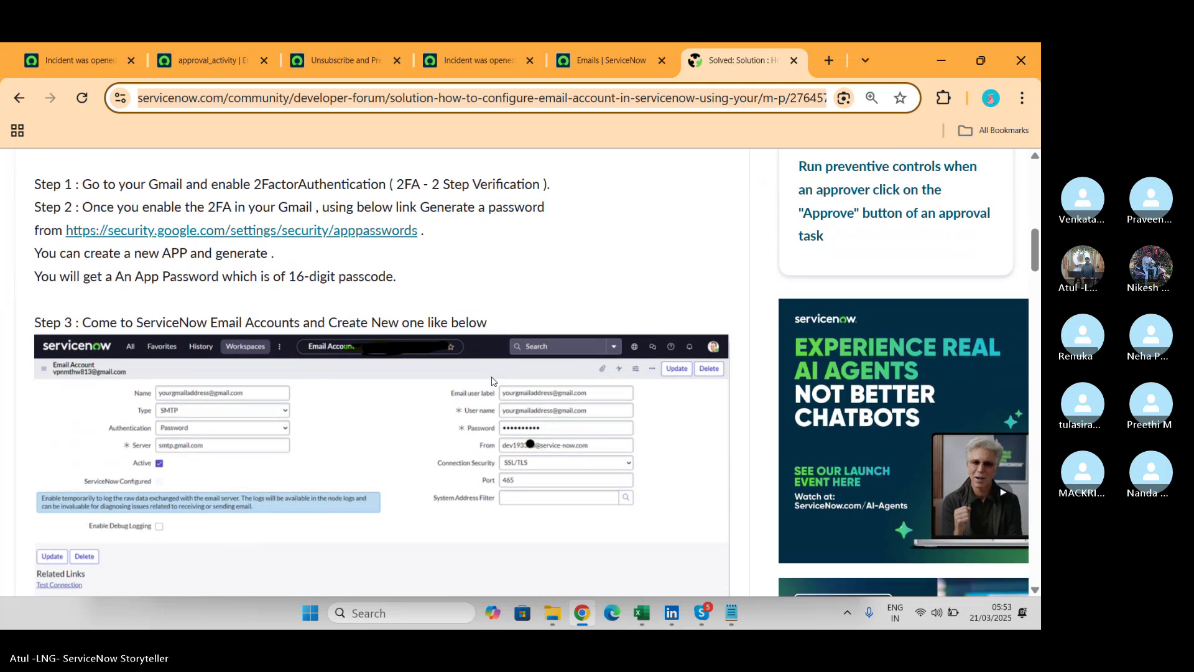
{"action": "scroll", "coordinate": [492, 381], "scroll_direction": "down", "scroll_amount": 2}
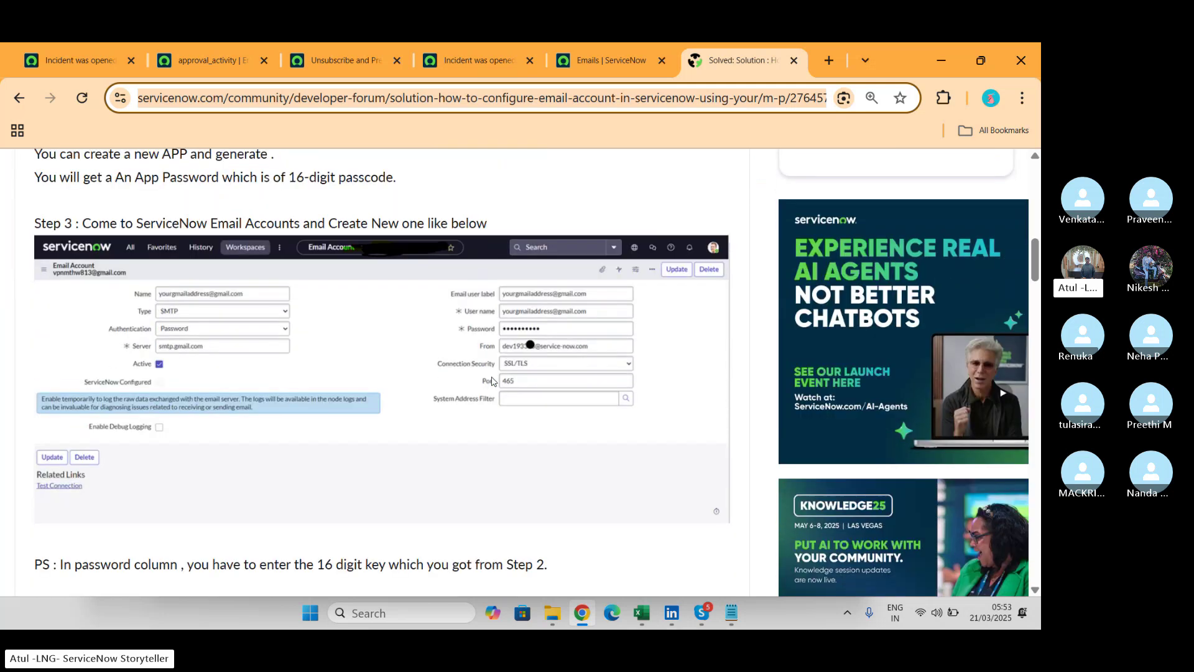
{"action": "scroll", "coordinate": [492, 381], "scroll_direction": "down", "scroll_amount": 3}
{"action": "scroll", "coordinate": [492, 381], "scroll_direction": "down", "scroll_amount": 5}
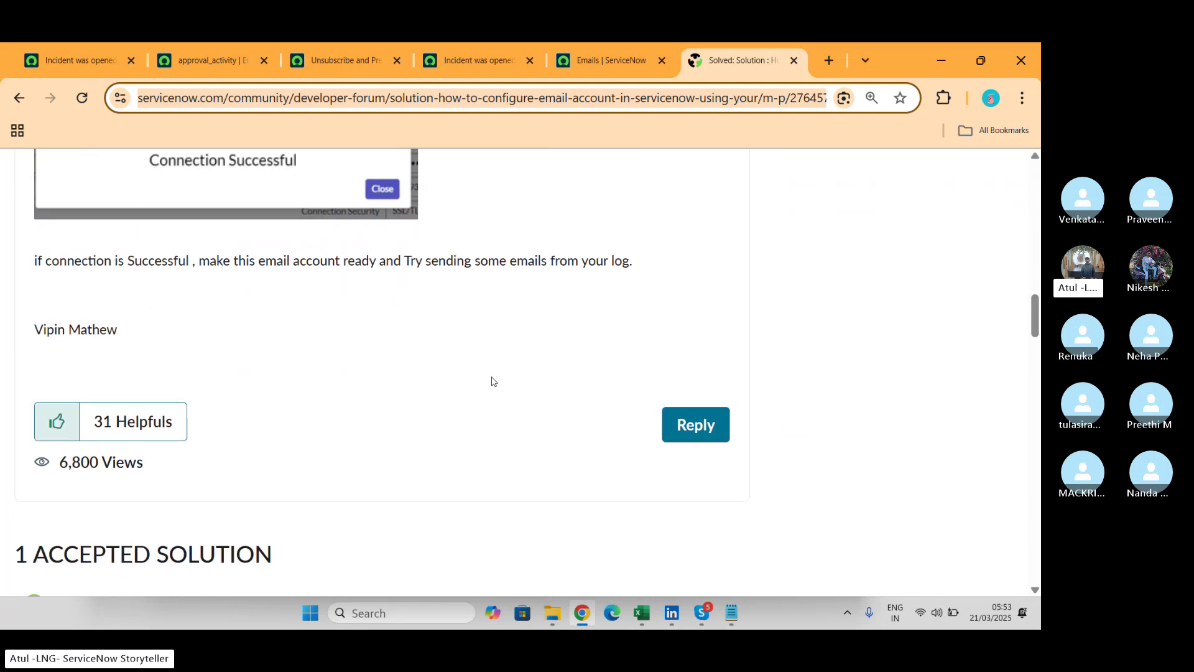
{"action": "scroll", "coordinate": [492, 381], "scroll_direction": "up", "scroll_amount": 6}
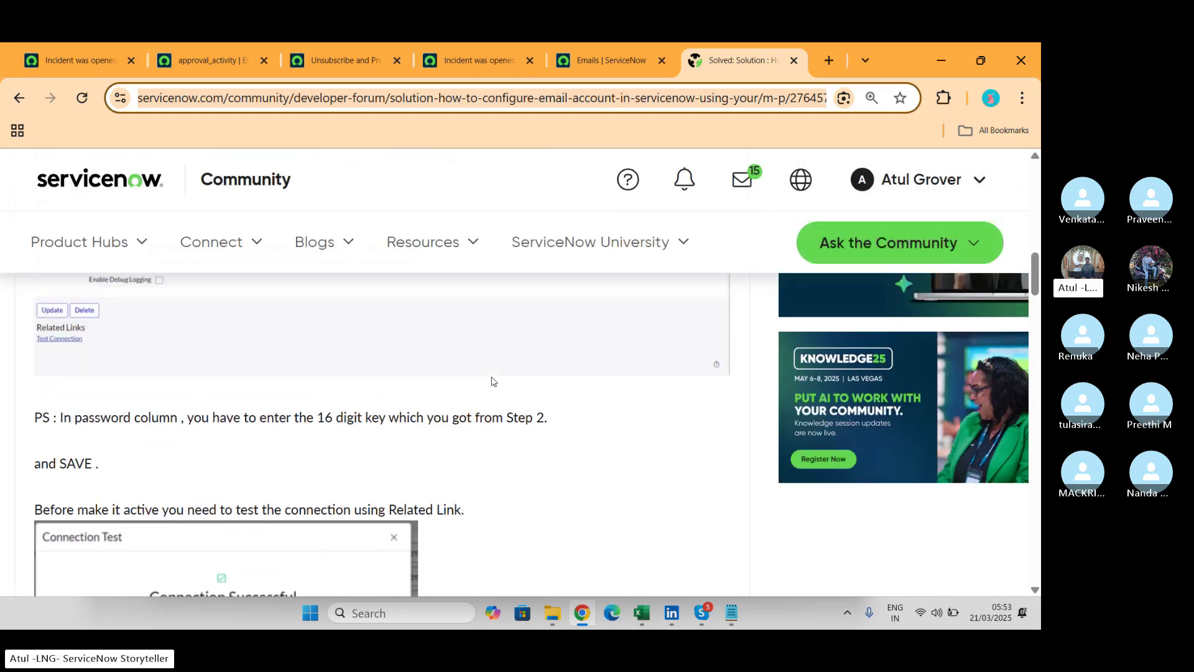
{"action": "scroll", "coordinate": [492, 381], "scroll_direction": "up", "scroll_amount": 10}
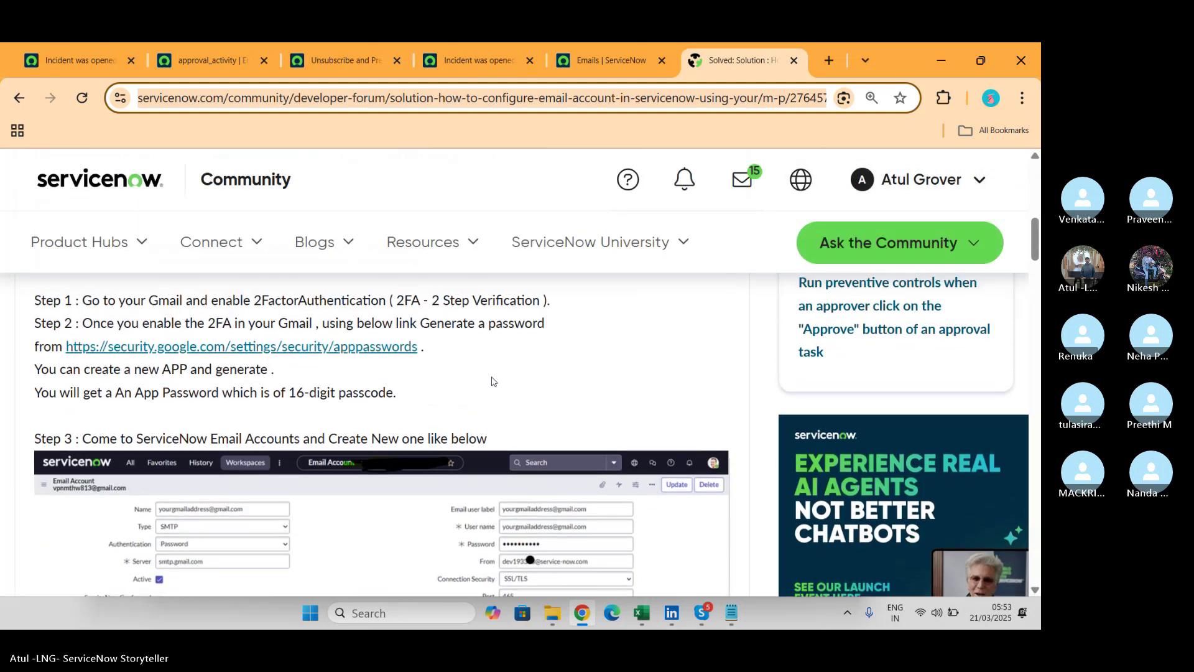
{"action": "scroll", "coordinate": [492, 380], "scroll_direction": "up", "scroll_amount": 2}
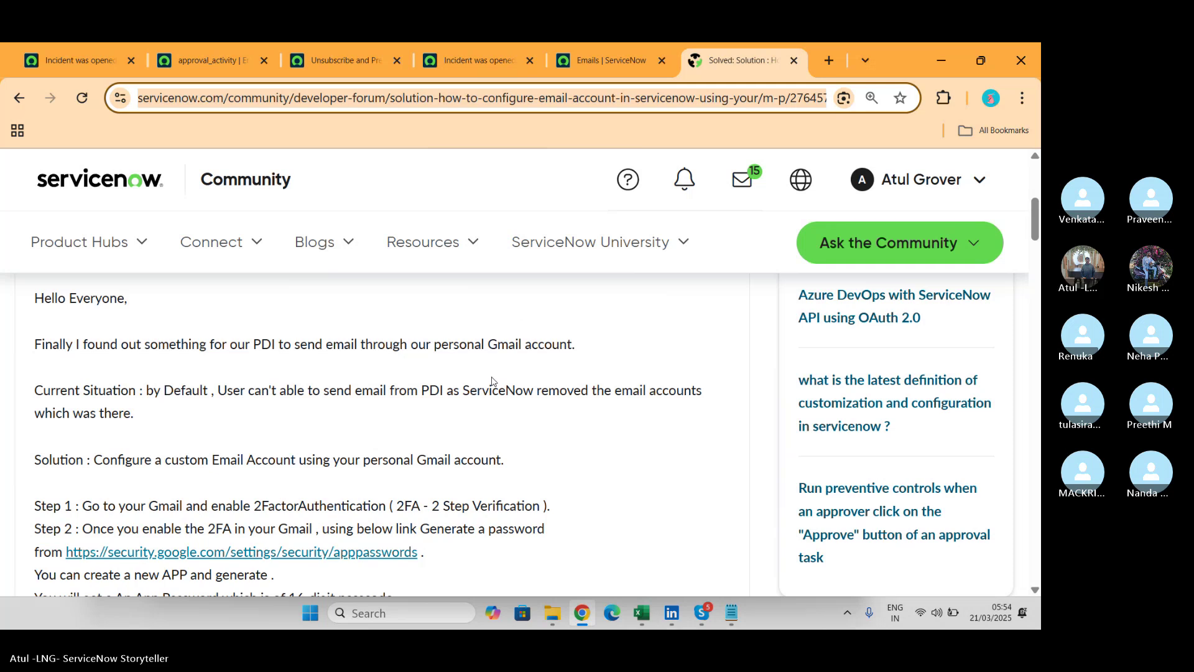
Settle on the Step 3 SMTP settings: smtp.gmail.com, port 465, SSL/TLS.
{"action": "scroll", "coordinate": [492, 381], "scroll_direction": "down", "scroll_amount": 15}
{"action": "scroll", "coordinate": [491, 381], "scroll_direction": "down", "scroll_amount": 7}
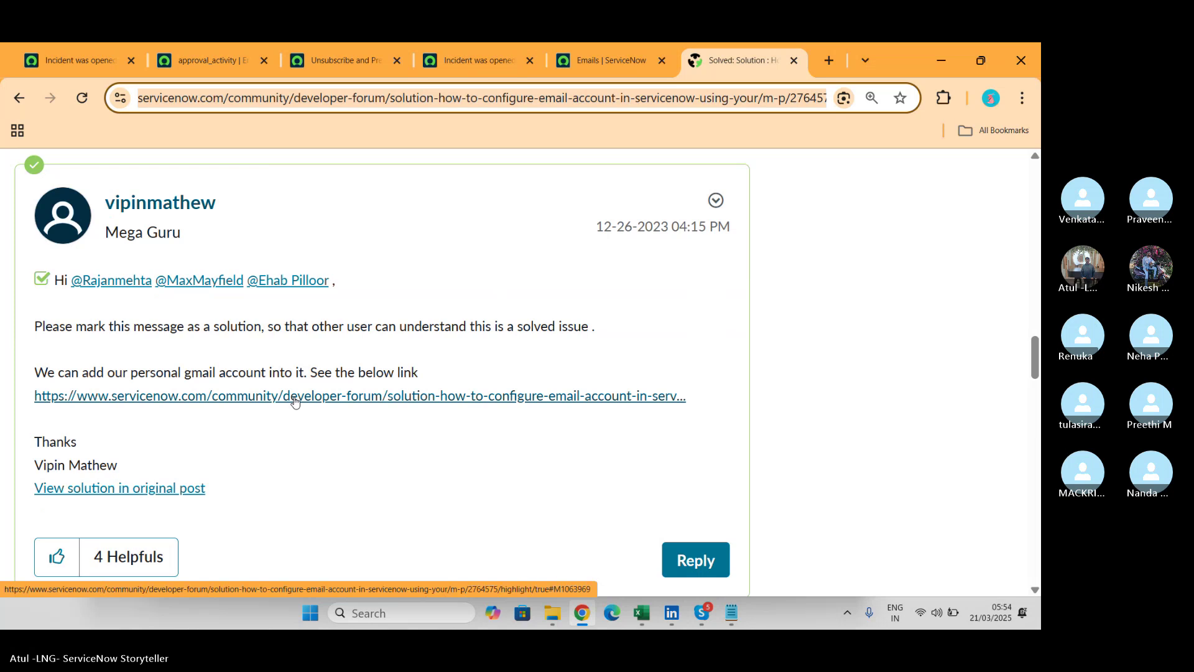
{"action": "scroll", "coordinate": [295, 402], "scroll_direction": "down", "scroll_amount": 8}
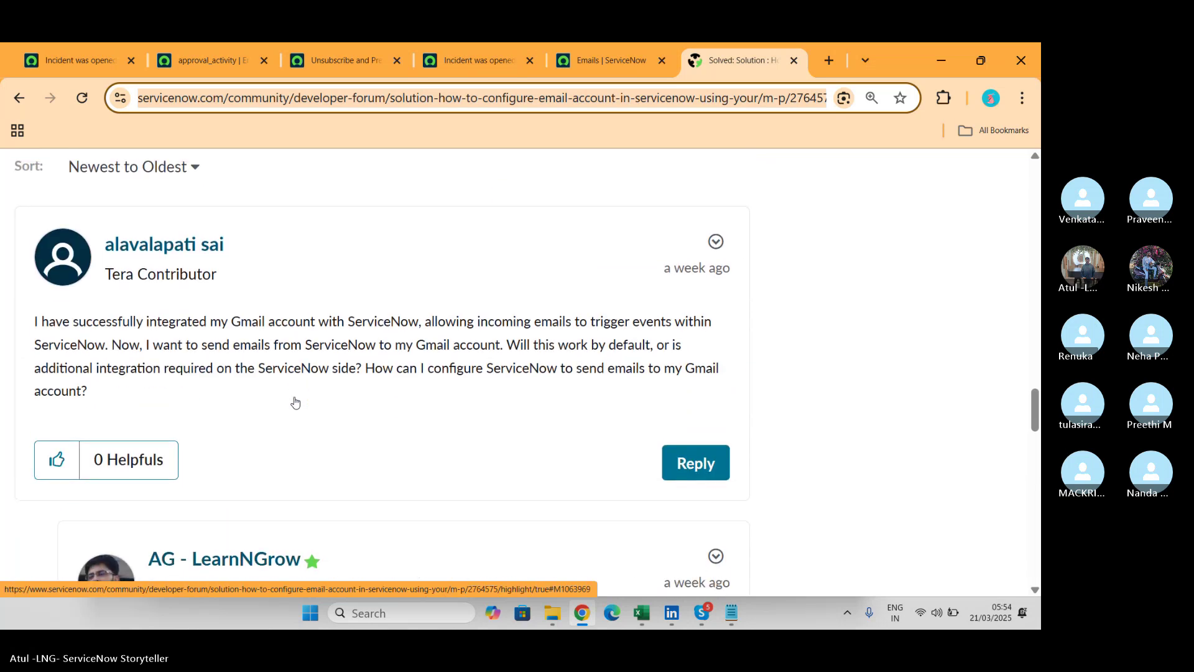
{"action": "scroll", "coordinate": [295, 401], "scroll_direction": "down", "scroll_amount": 3}
{"action": "scroll", "coordinate": [295, 402], "scroll_direction": "up", "scroll_amount": 10}
{"action": "scroll", "coordinate": [295, 402], "scroll_direction": "down", "scroll_amount": 10}
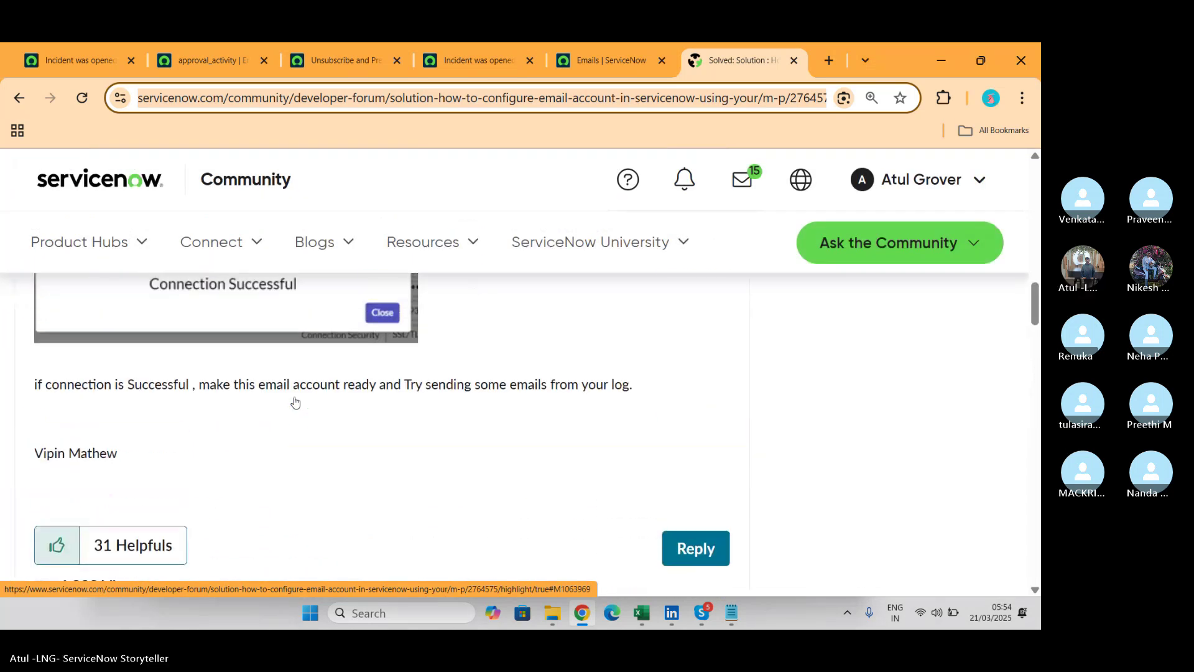
{"action": "scroll", "coordinate": [294, 402], "scroll_direction": "up", "scroll_amount": 6}
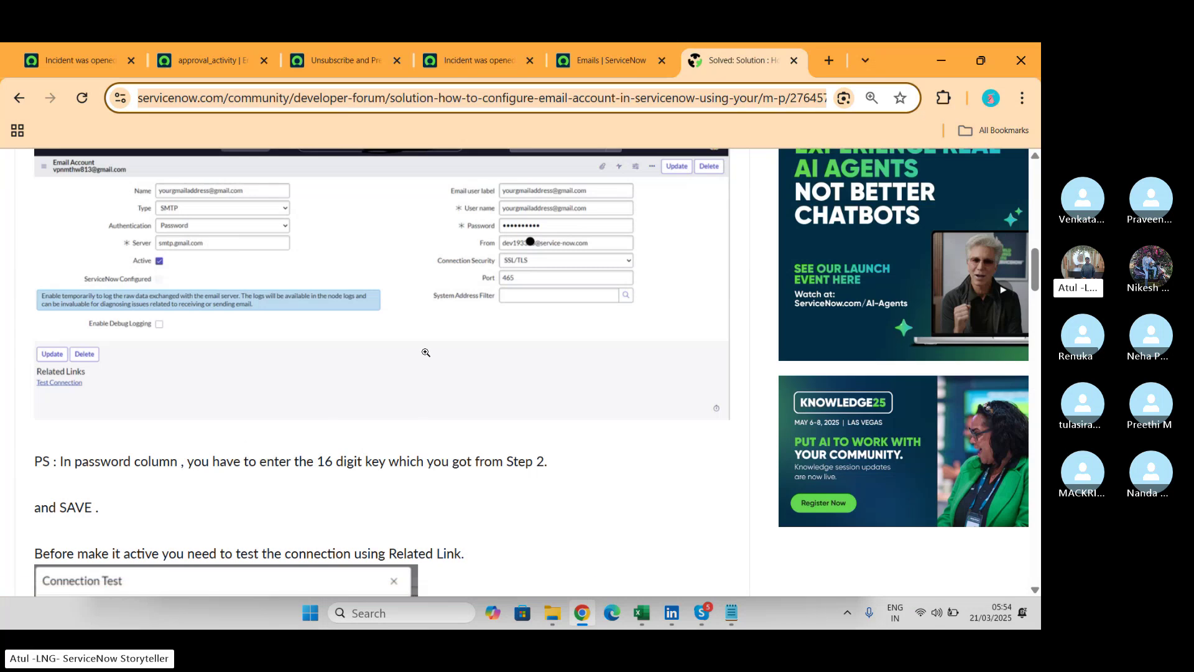
{"action": "scroll", "coordinate": [425, 353], "scroll_direction": "up", "scroll_amount": 1}
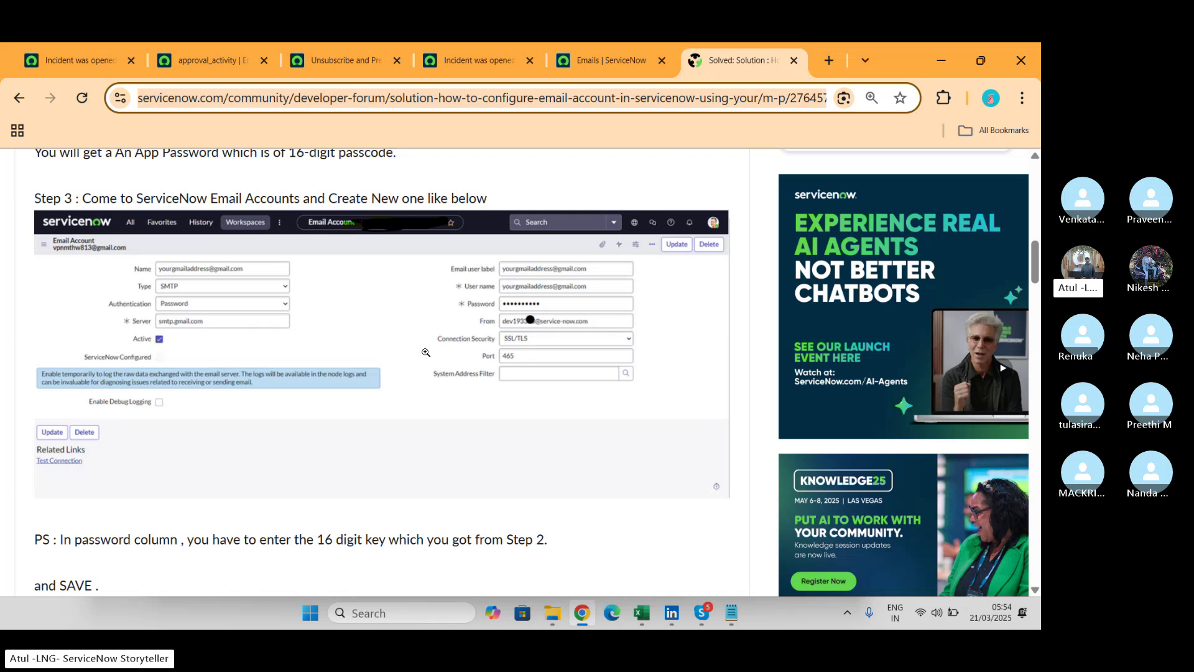
{"action": "key", "text": "alt+Tab"}
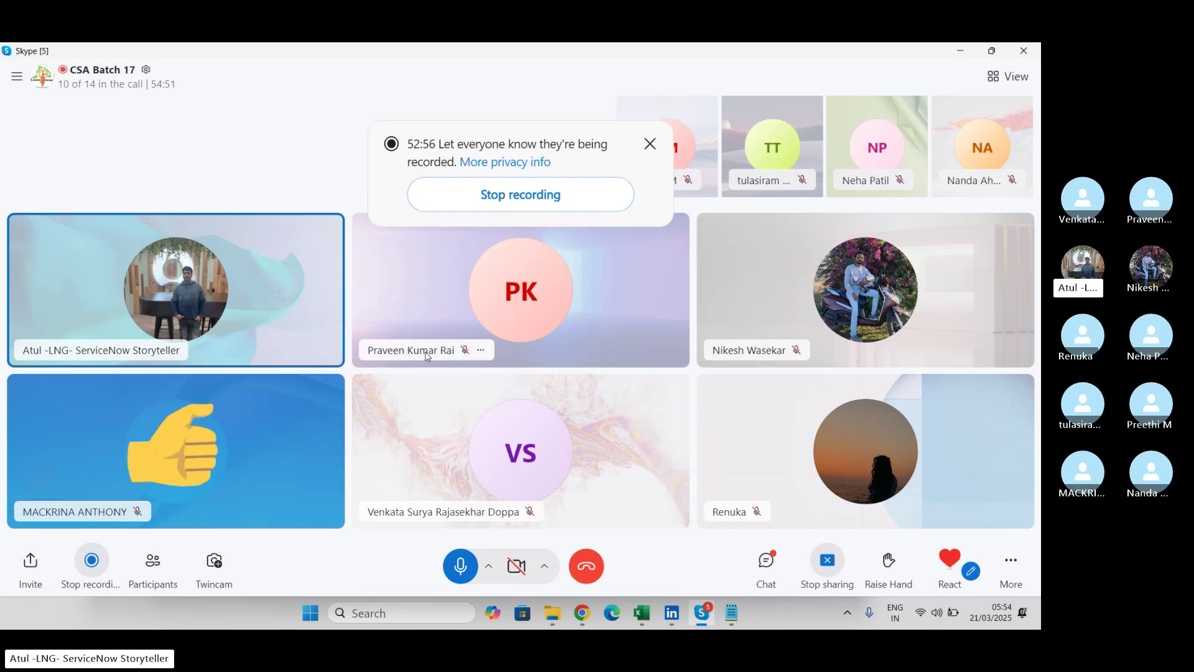
{"action": "key", "text": "alt+Tab"}
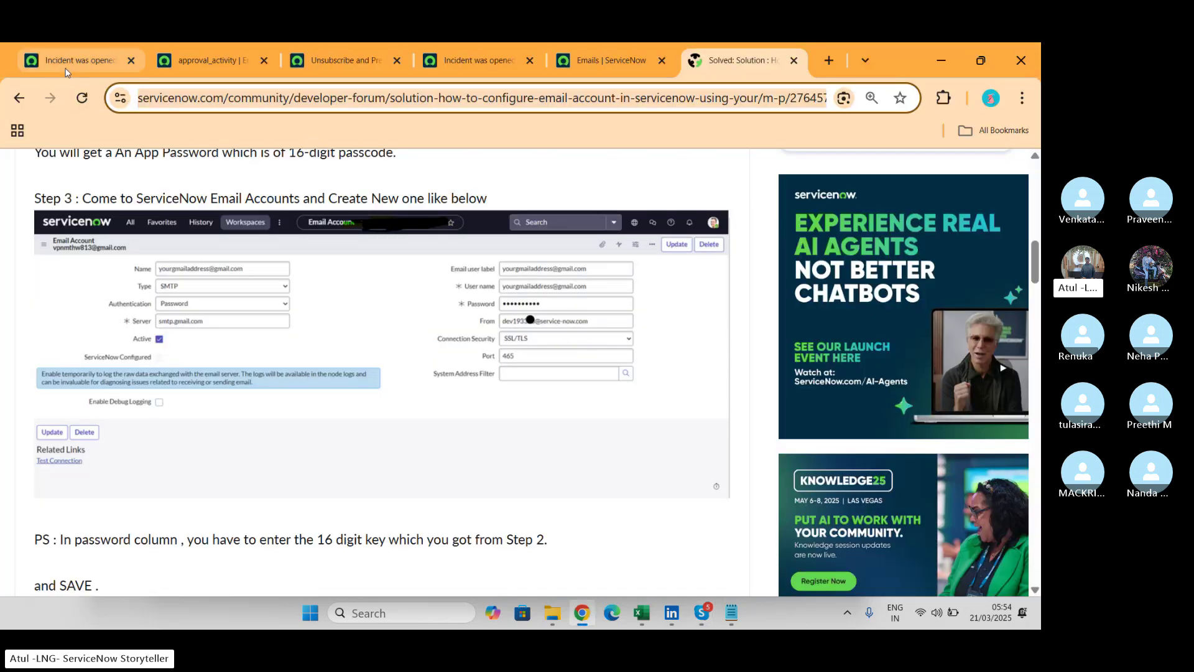
Leave the 'Incident was opened' notification and return to the instance home page.
{"action": "left_click", "coordinate": [69, 60]}
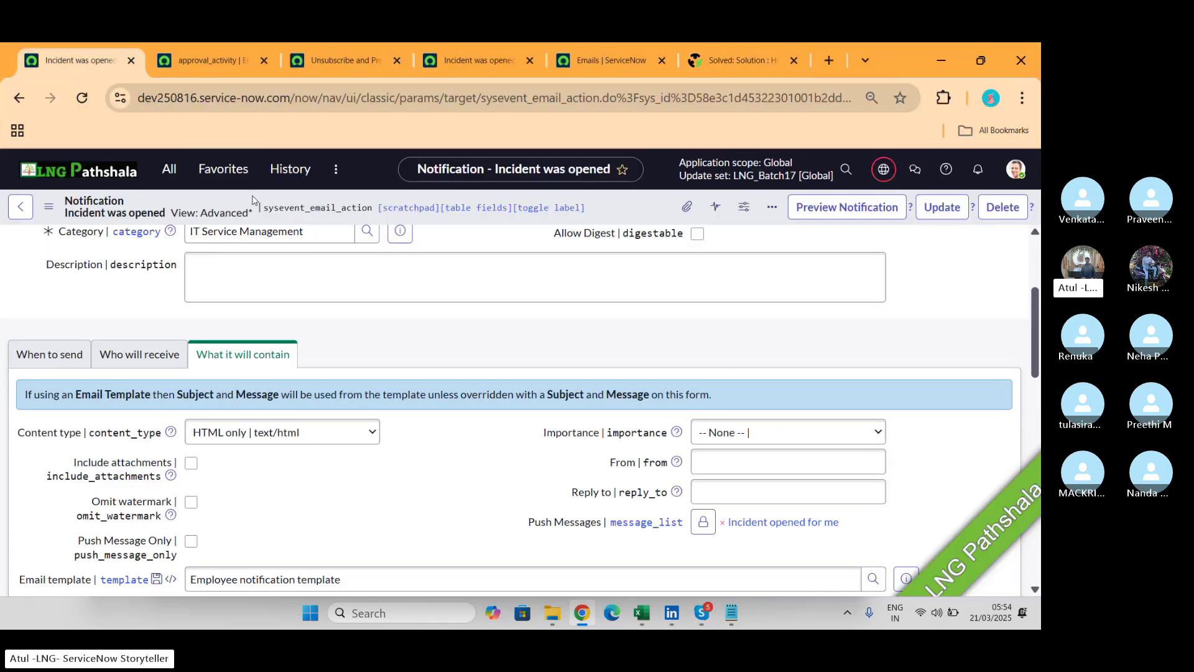
{"action": "left_click", "coordinate": [20, 210]}
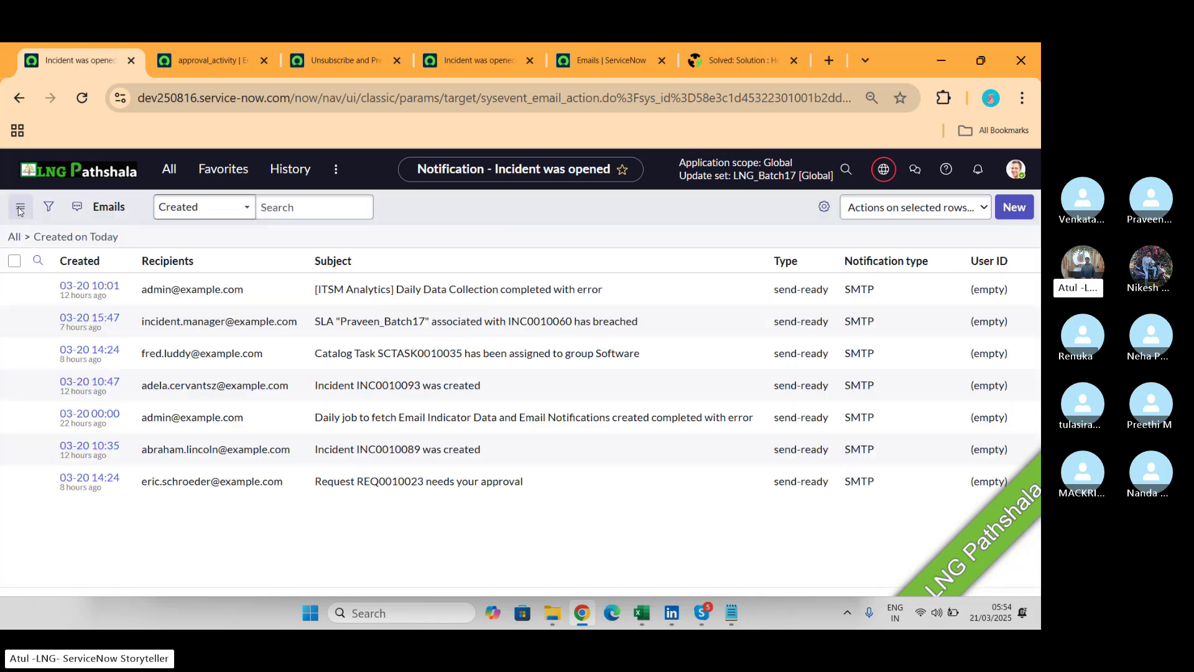
{"action": "left_click", "coordinate": [143, 173]}
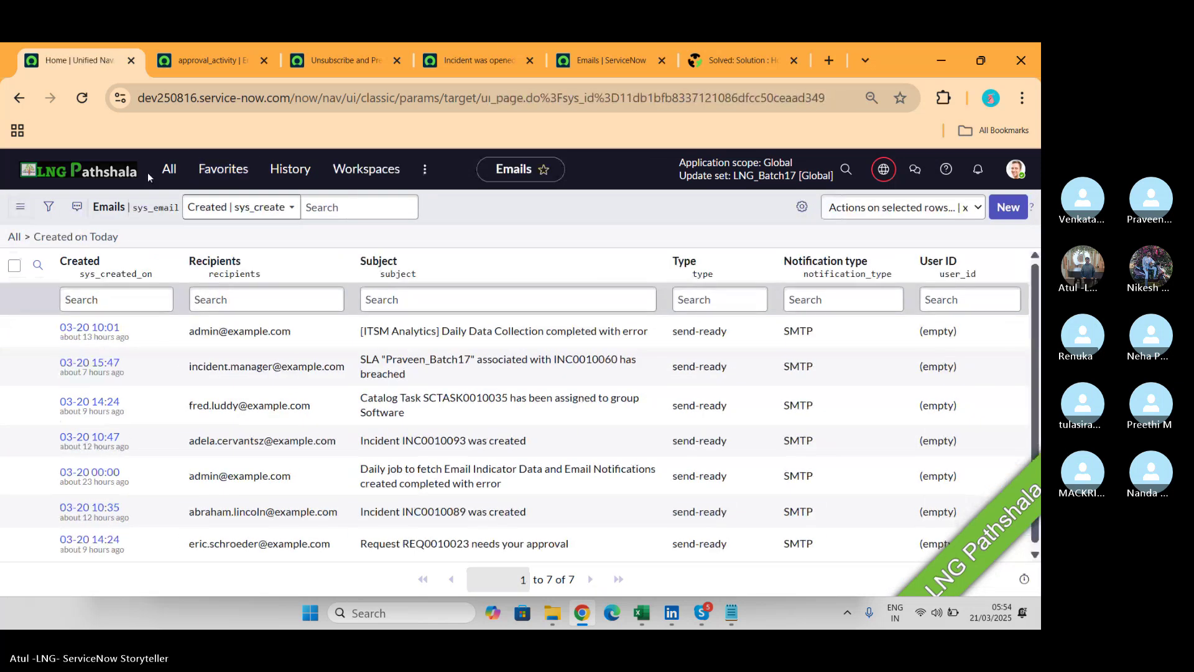
Filter the navigator for 'notifications' and open System Notification > Email > Notifications.
{"action": "left_click", "coordinate": [166, 170]}
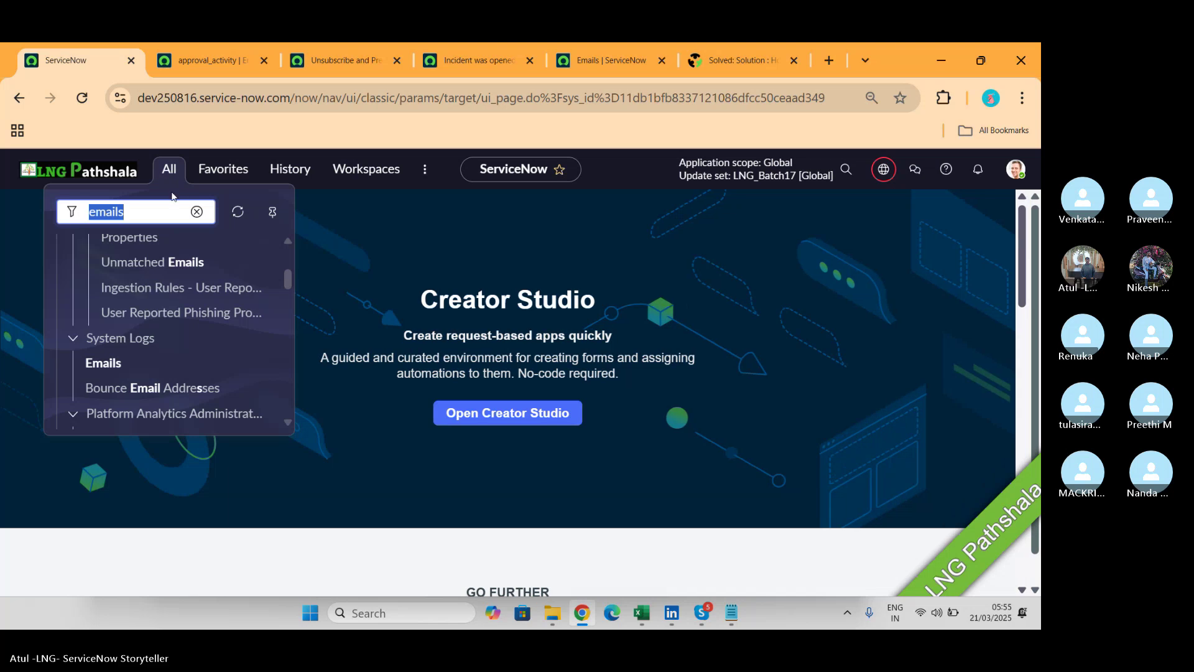
{"action": "type", "text": "noto"}
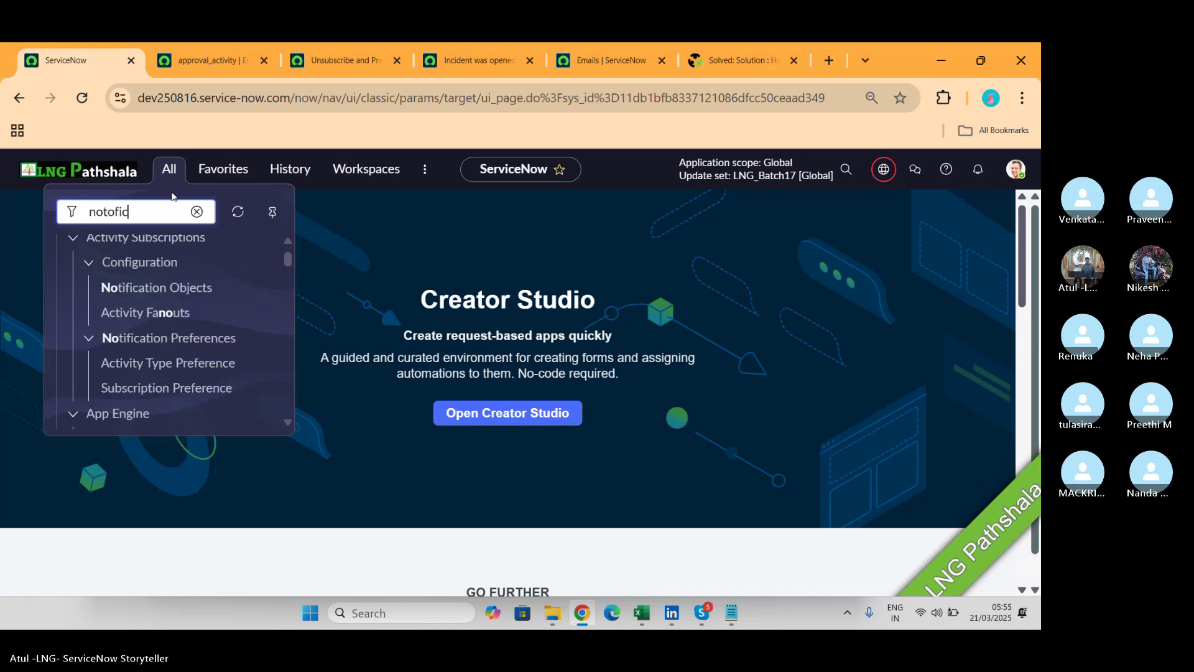
{"action": "key", "text": "BackSpace"}
{"action": "type", "text": "if"}
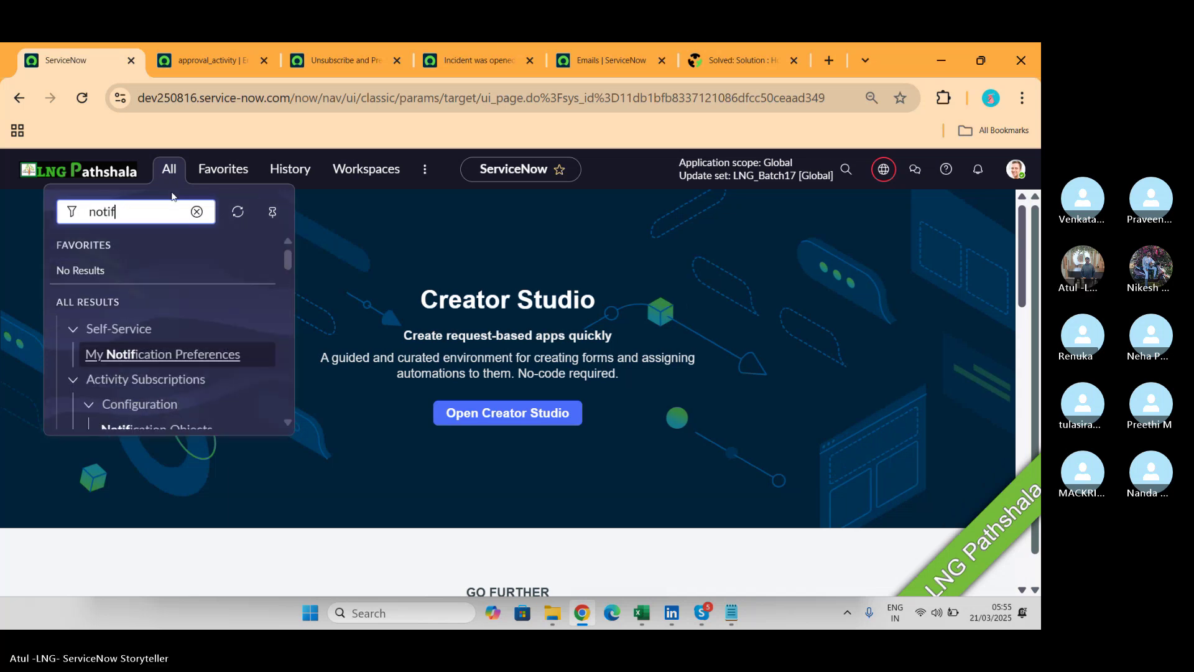
{"action": "type", "text": "icat"}
{"action": "key", "text": "BackSpace"}
{"action": "key", "text": "BackSpace"}
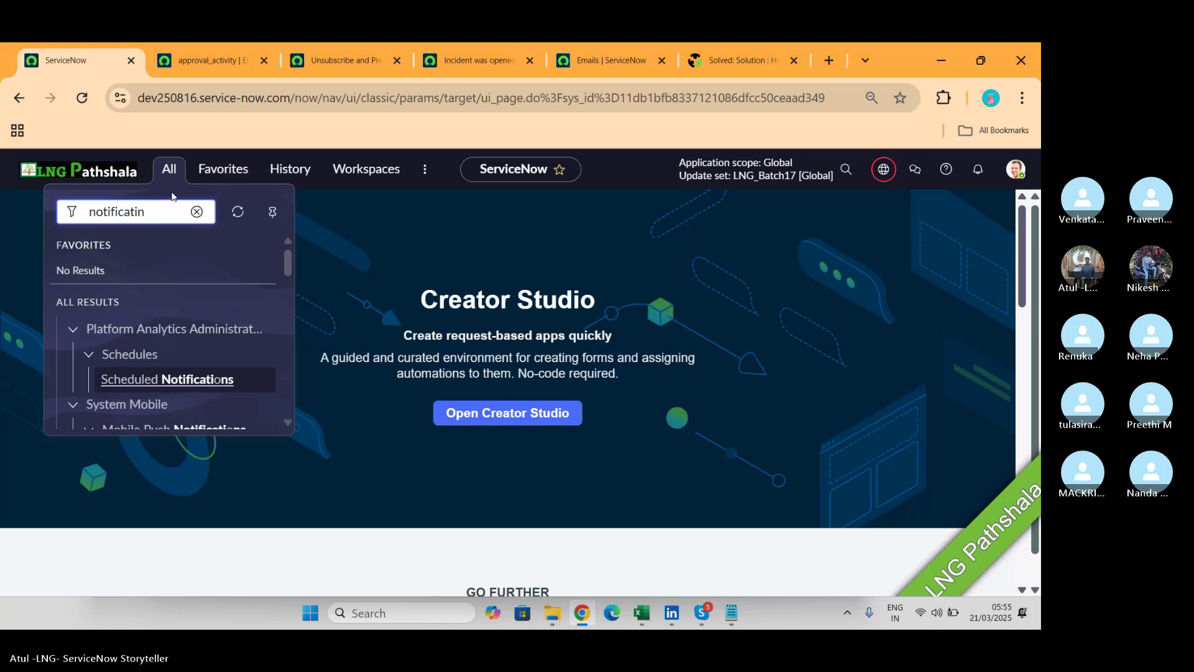
{"action": "type", "text": "ons"}
{"action": "scroll", "coordinate": [155, 341], "scroll_direction": "down", "scroll_amount": 5}
{"action": "scroll", "coordinate": [157, 342], "scroll_direction": "down", "scroll_amount": 3}
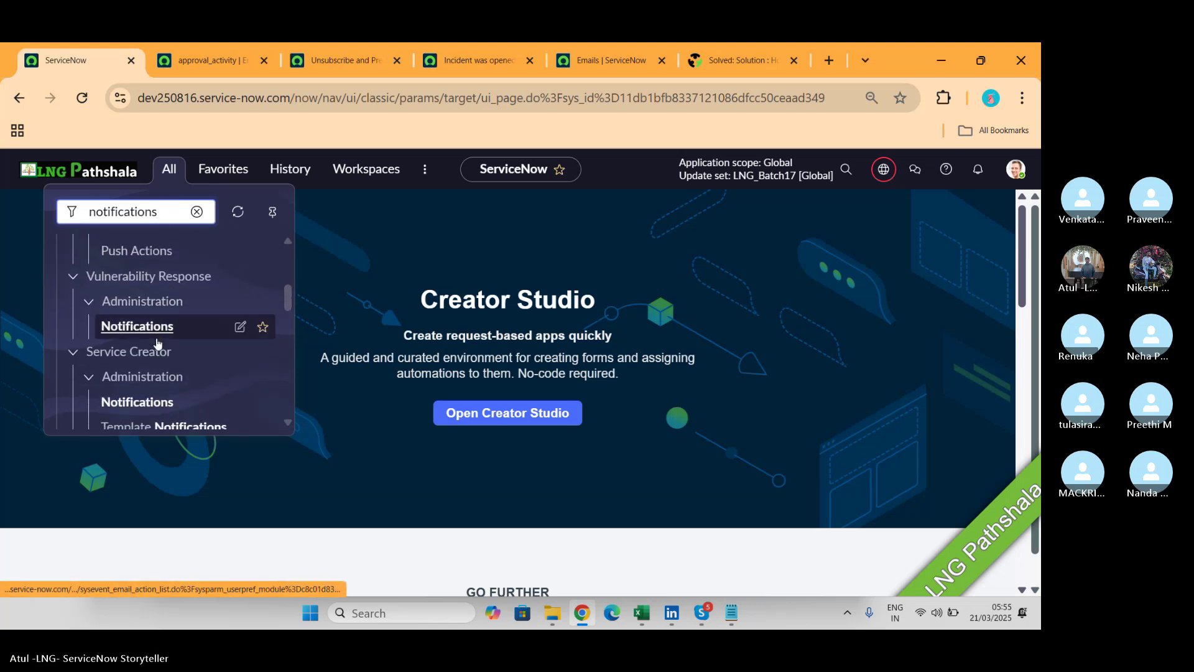
{"action": "scroll", "coordinate": [157, 342], "scroll_direction": "down", "scroll_amount": 2}
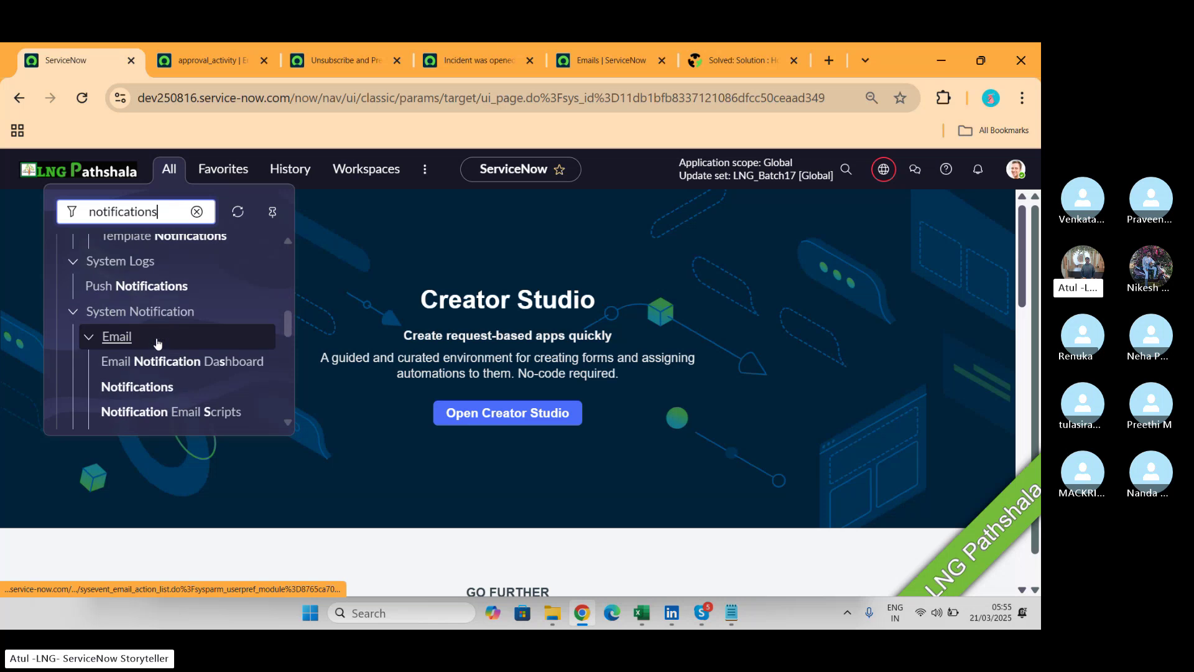
{"action": "left_click", "coordinate": [121, 393]}
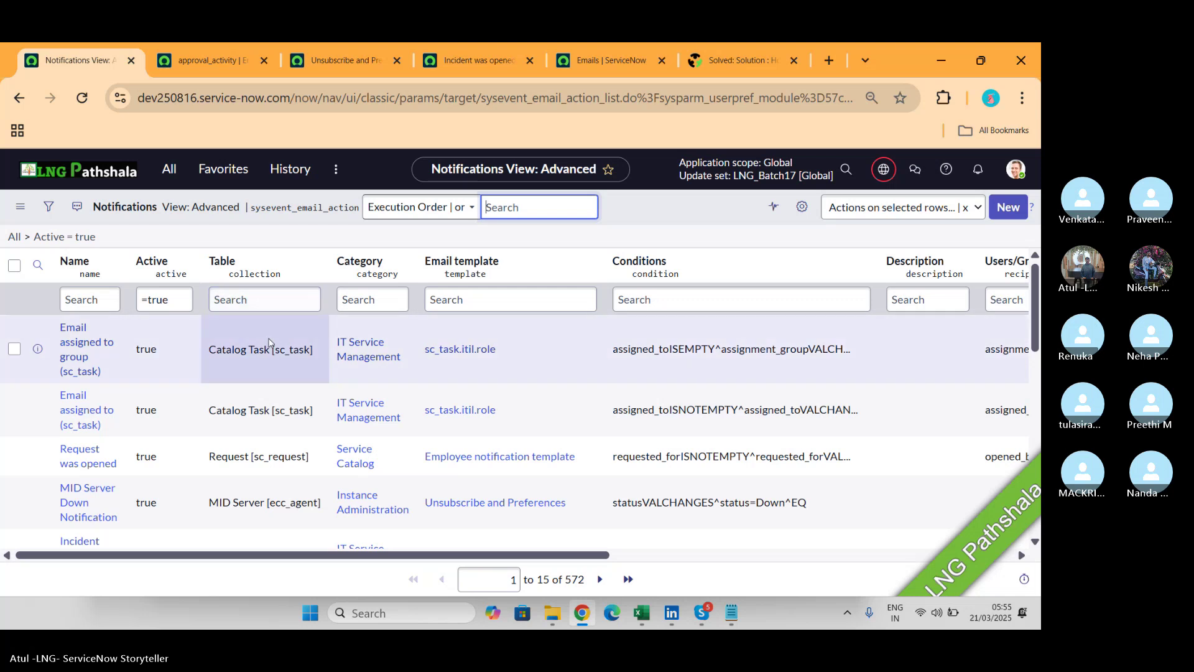
Filter the Table column by '*inc' and locate LNG Batch 17 in the results.
{"action": "left_click", "coordinate": [274, 298]}
{"action": "type", "text": "*inc"}
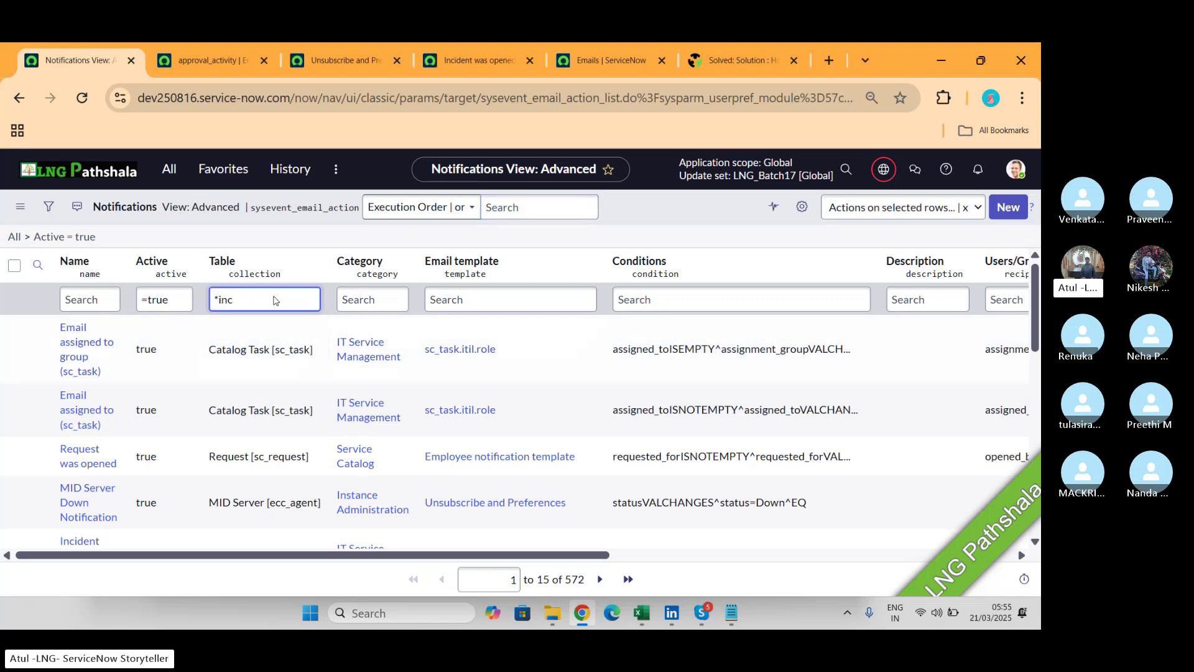
{"action": "key", "text": "Return"}
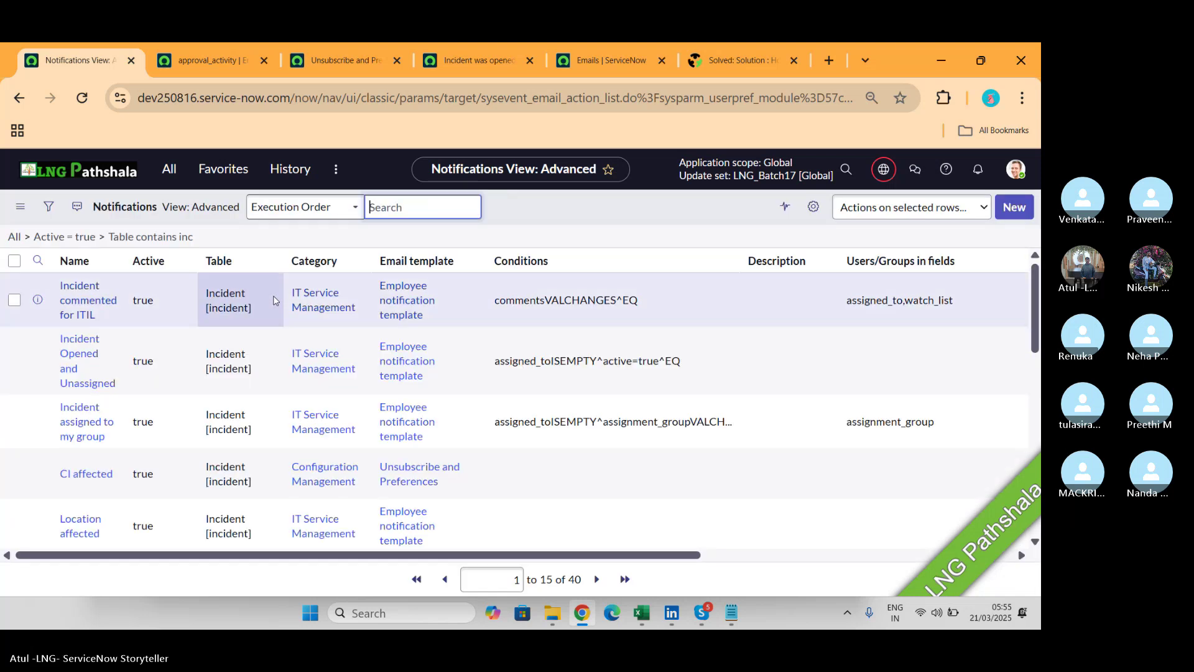
{"action": "scroll", "coordinate": [112, 367], "scroll_direction": "down", "scroll_amount": 6}
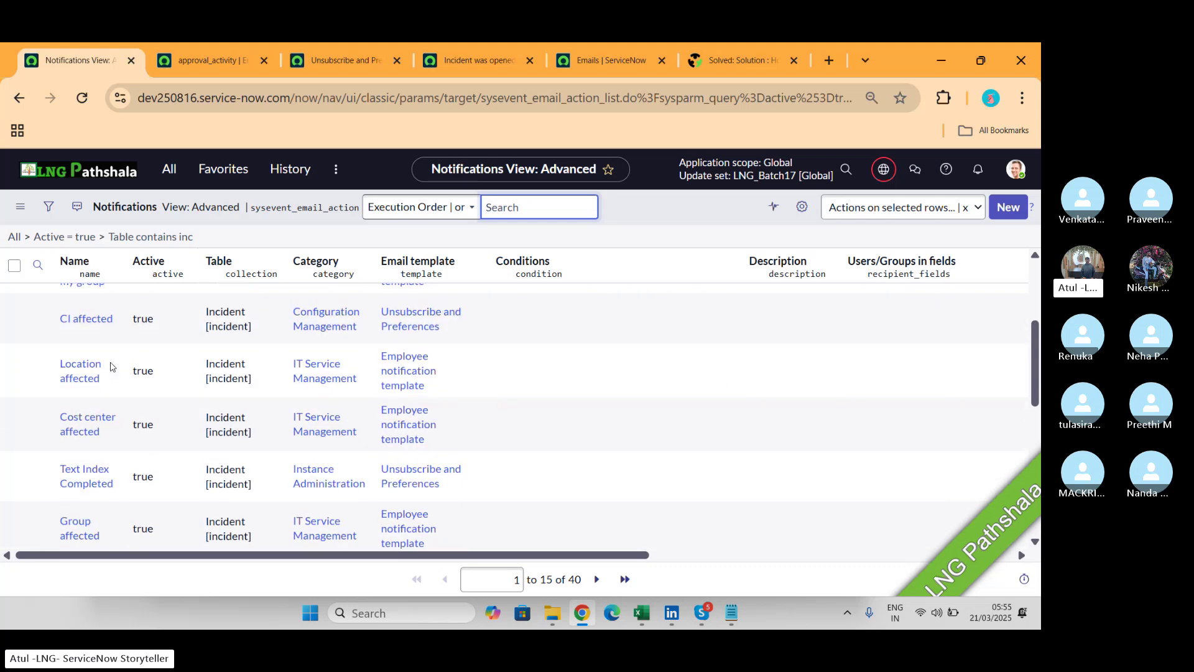
{"action": "scroll", "coordinate": [111, 367], "scroll_direction": "down", "scroll_amount": 3}
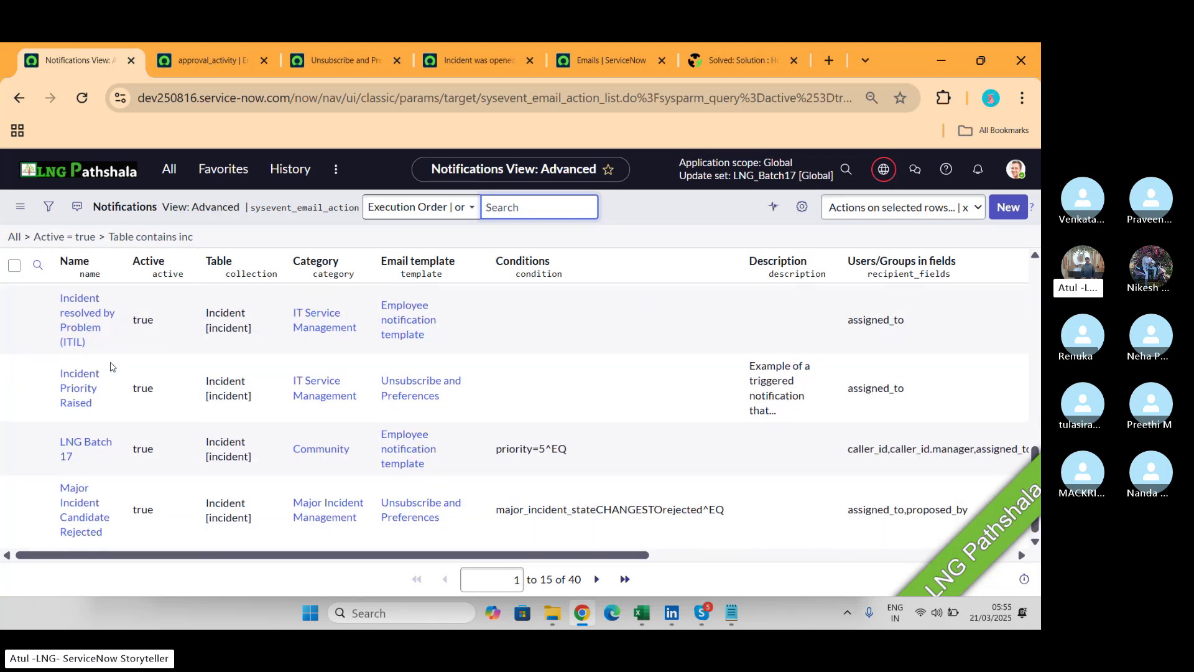
{"action": "scroll", "coordinate": [111, 367], "scroll_direction": "up", "scroll_amount": 3}
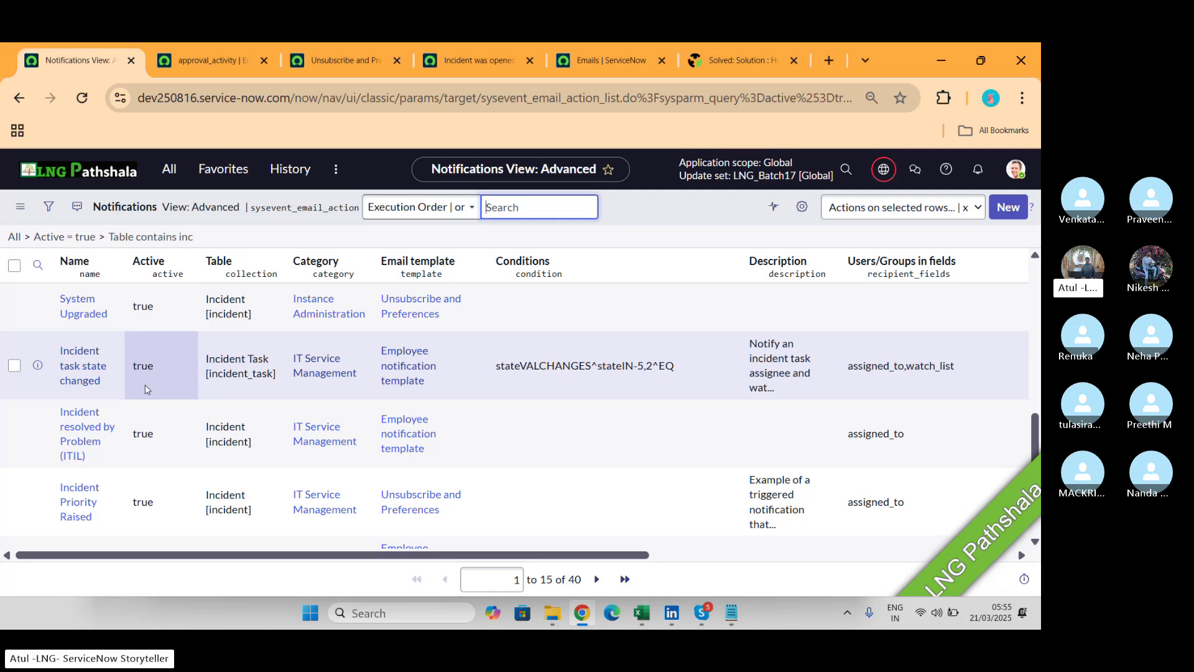
Filter the All menu for 'event', browse the matching modules, then switch to the Skype call.
{"action": "left_click", "coordinate": [170, 170]}
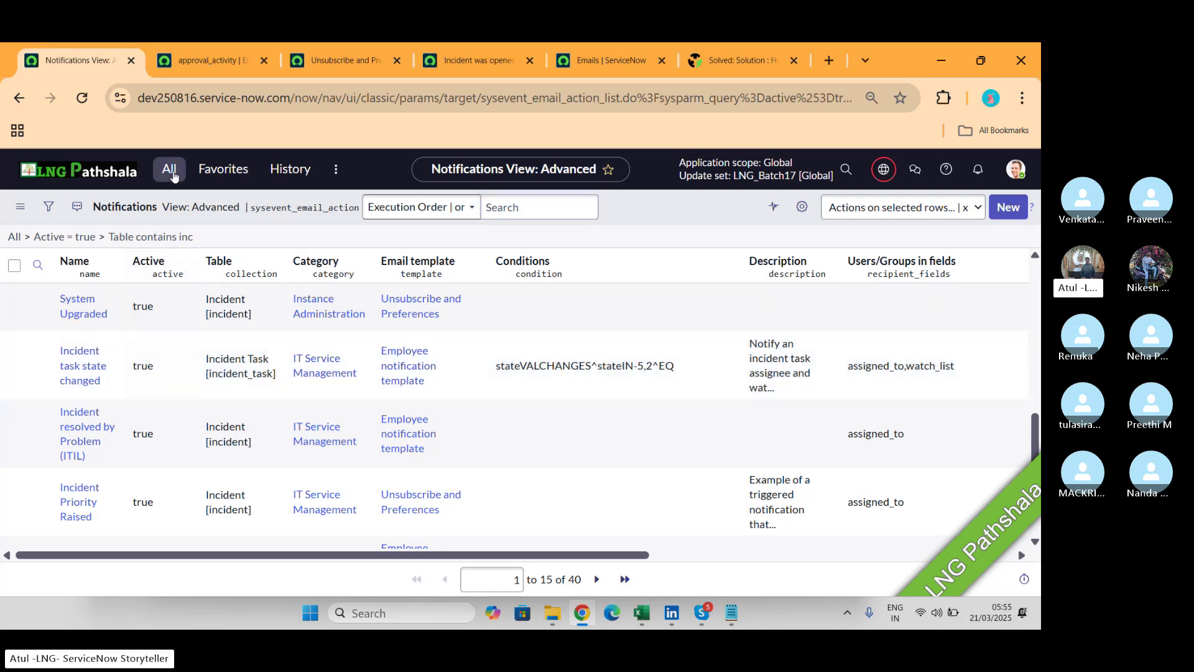
{"action": "type", "text": "event"}
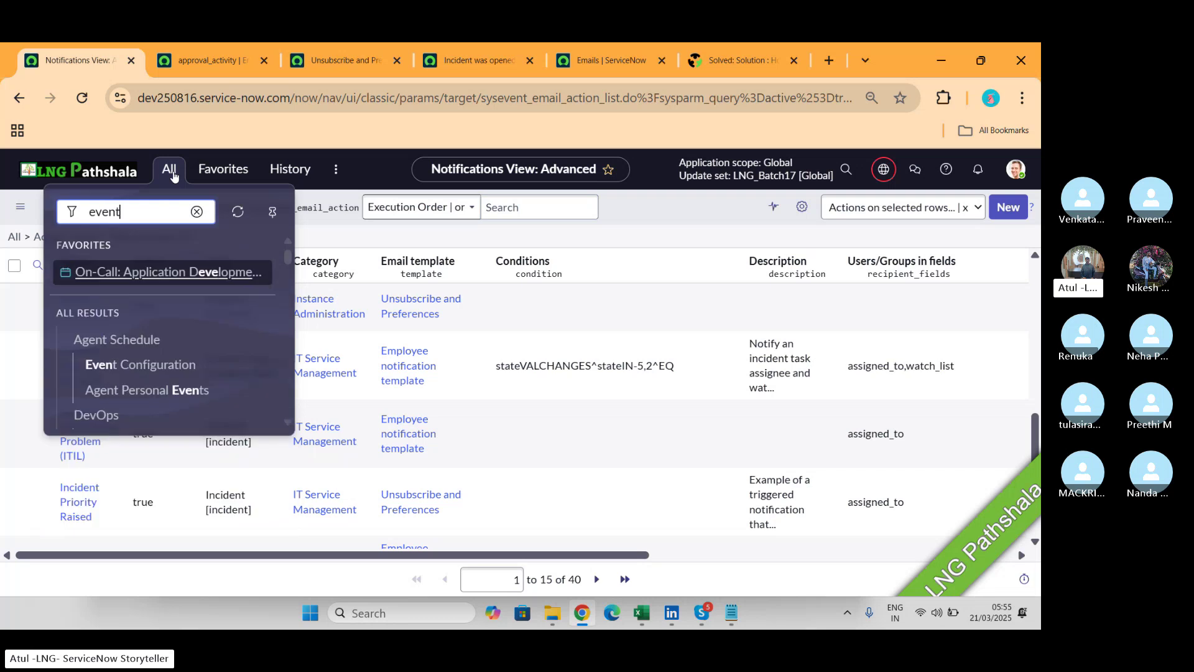
{"action": "scroll", "coordinate": [197, 379], "scroll_direction": "down", "scroll_amount": 5}
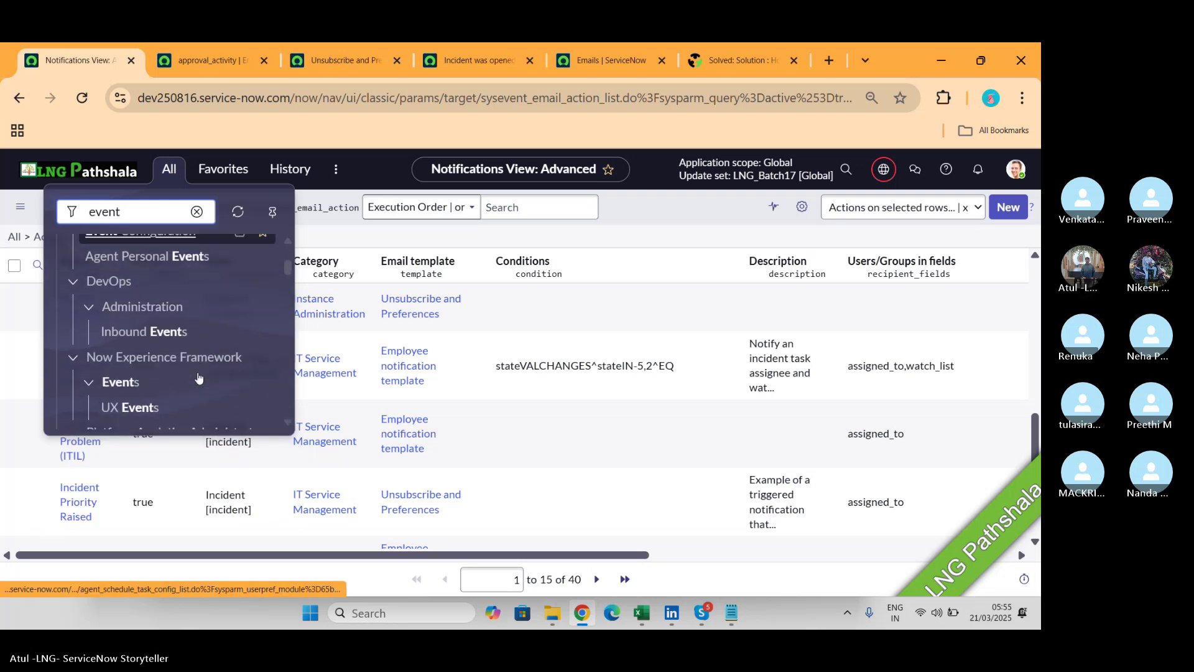
{"action": "scroll", "coordinate": [198, 378], "scroll_direction": "down", "scroll_amount": 10}
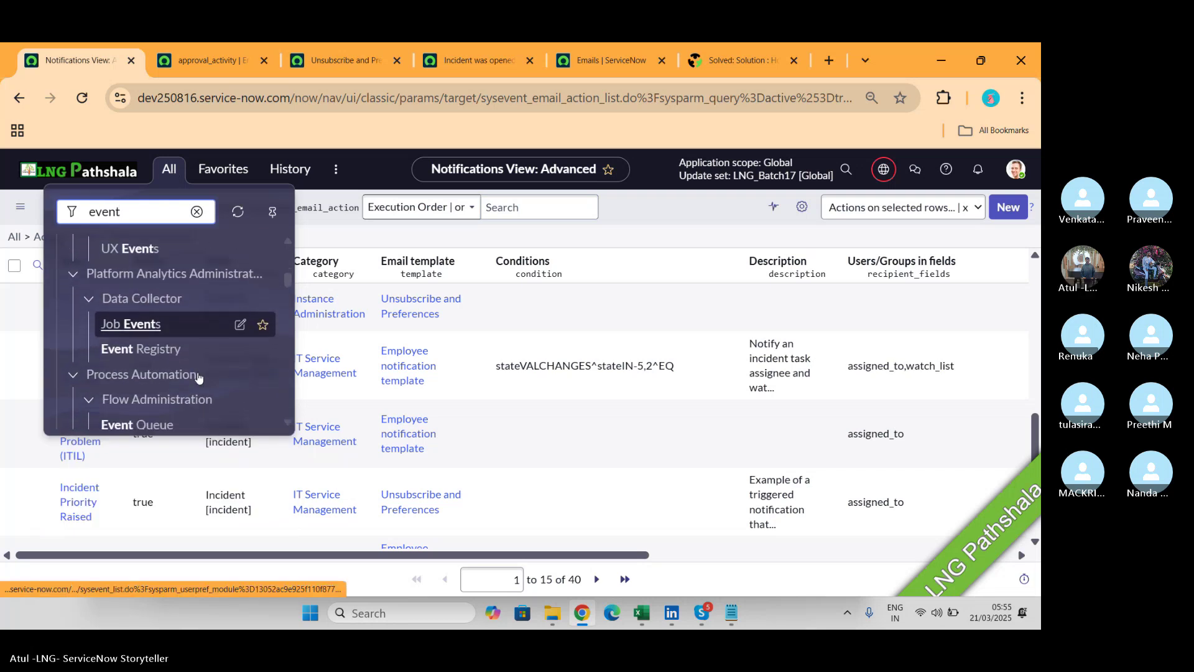
{"action": "scroll", "coordinate": [198, 377], "scroll_direction": "down", "scroll_amount": 6}
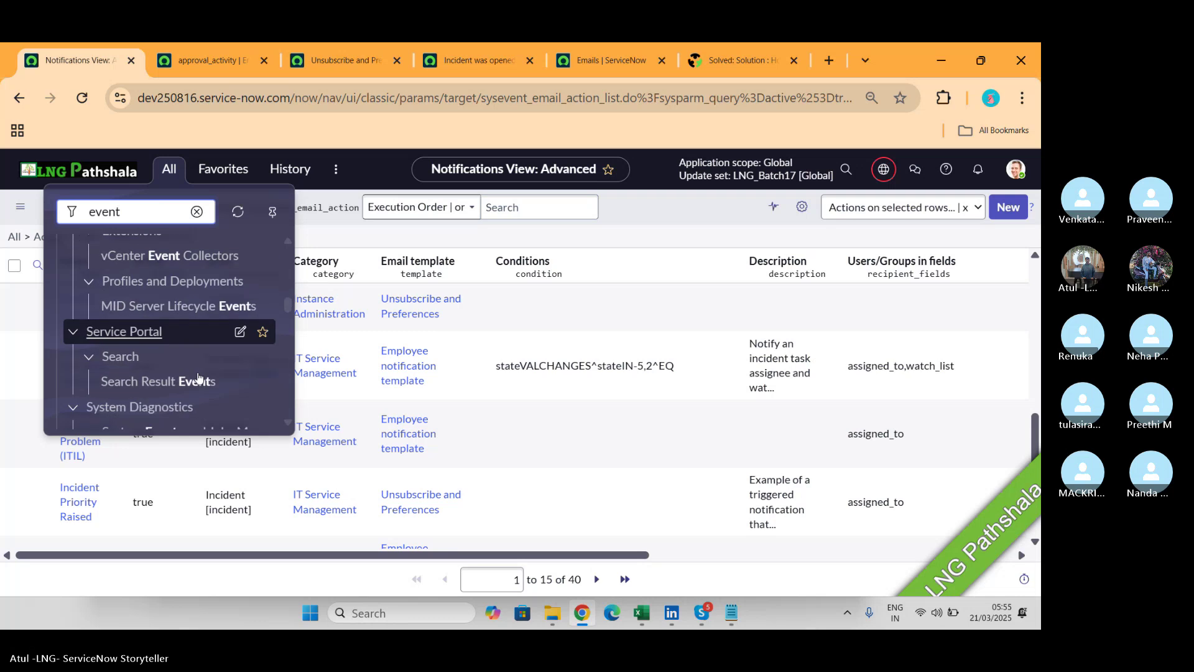
{"action": "scroll", "coordinate": [198, 378], "scroll_direction": "down", "scroll_amount": 6}
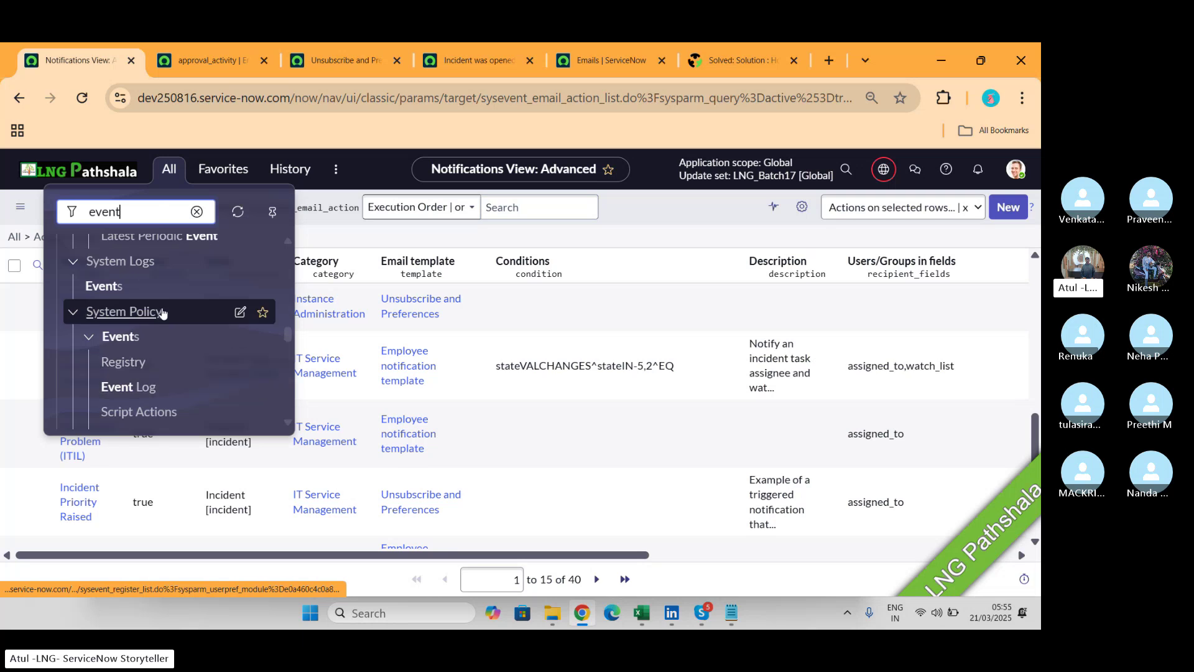
{"action": "scroll", "coordinate": [172, 407], "scroll_direction": "down", "scroll_amount": 3}
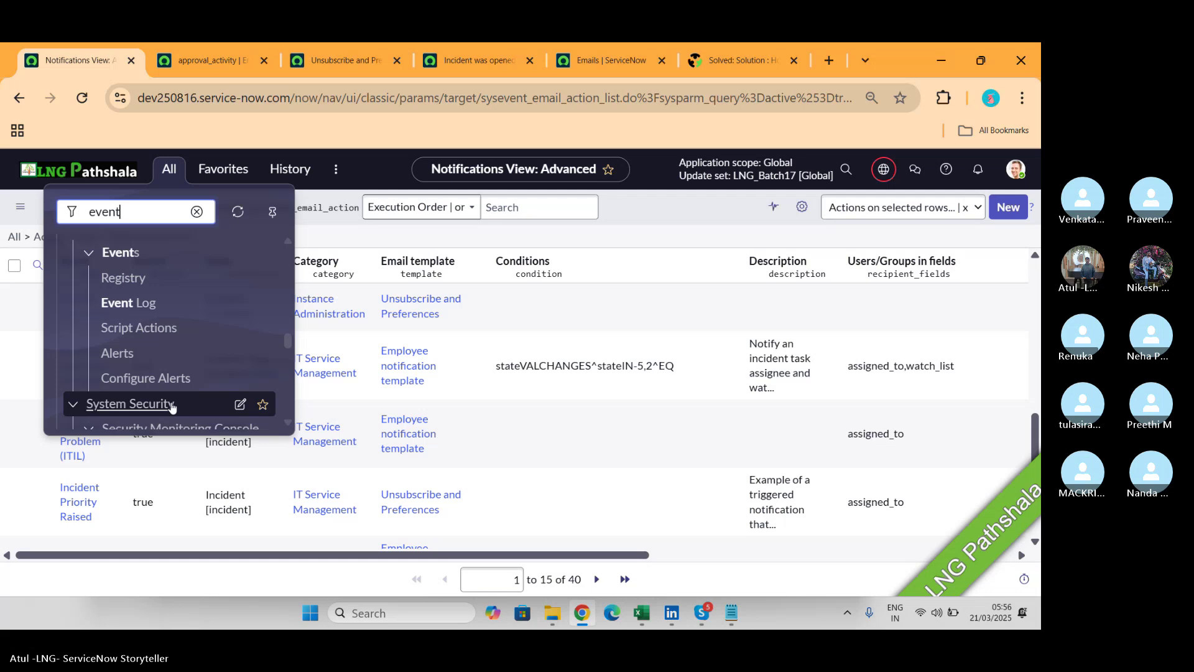
{"action": "key", "text": "alt+Tab"}
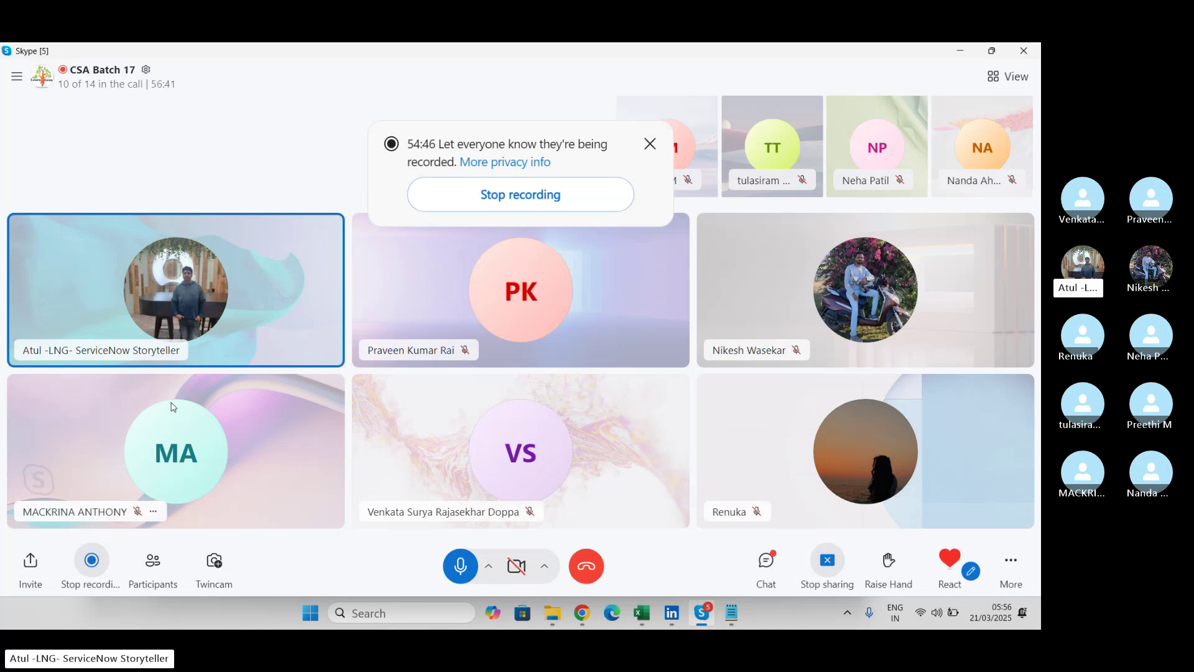
Open the call chat with the 'sys_user' and 'App User' replies, then quit Microsoft Teams from the tray.
{"action": "left_click", "coordinate": [767, 562]}
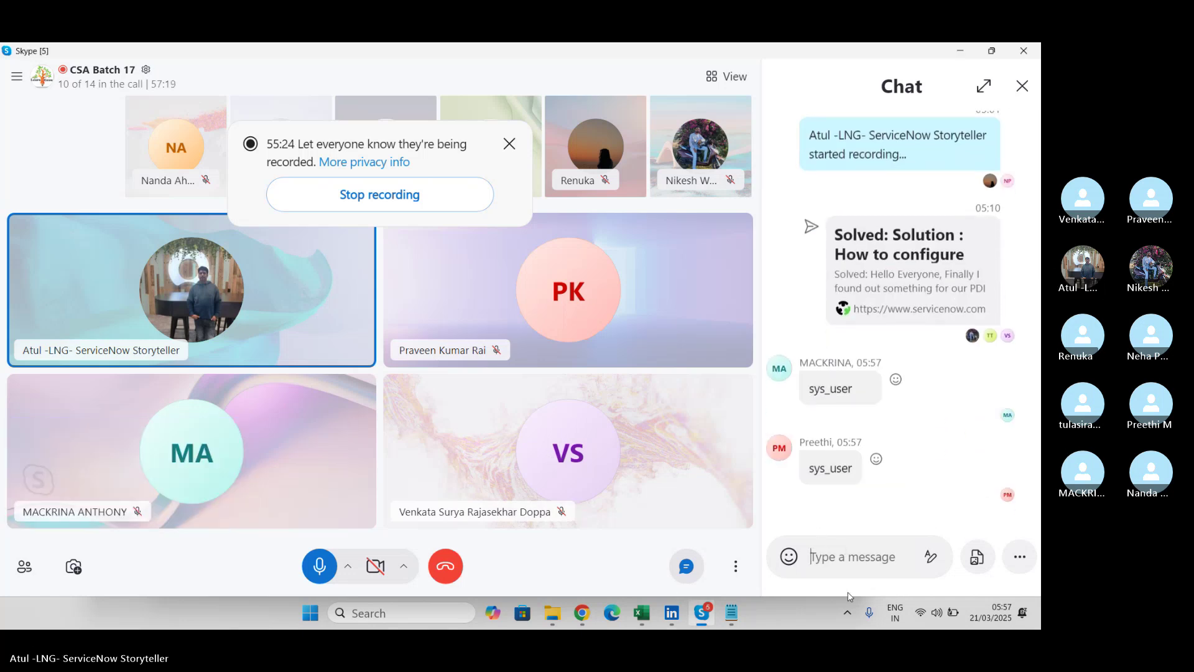
{"action": "left_click", "coordinate": [847, 613]}
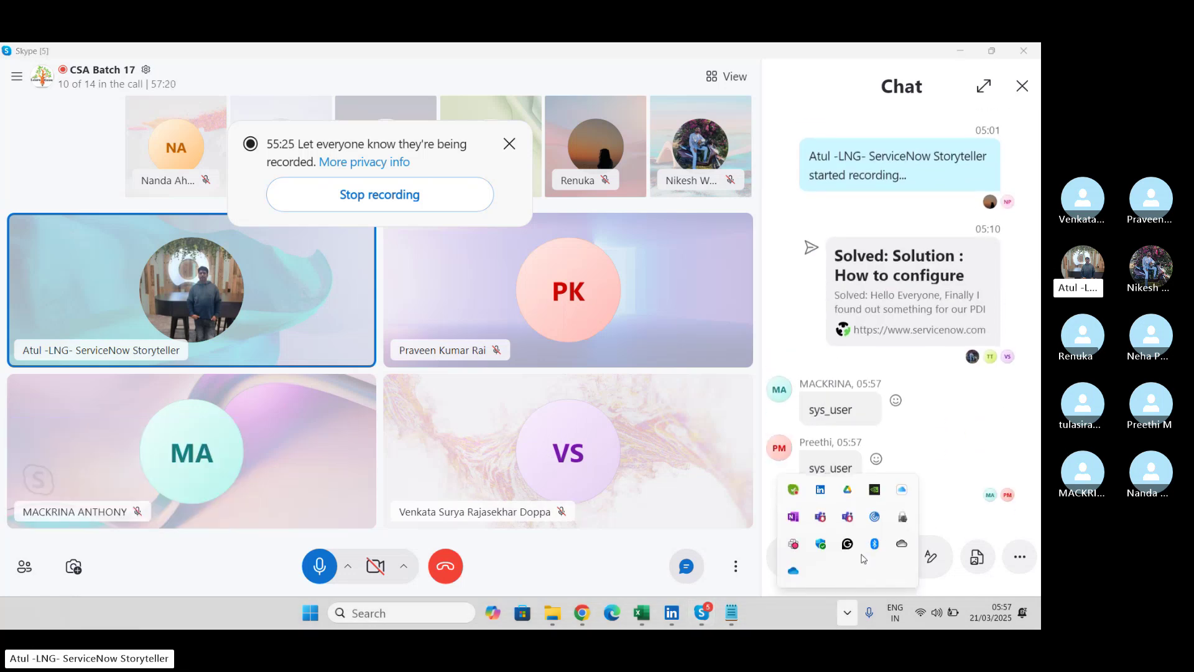
{"action": "right_click", "coordinate": [821, 521]}
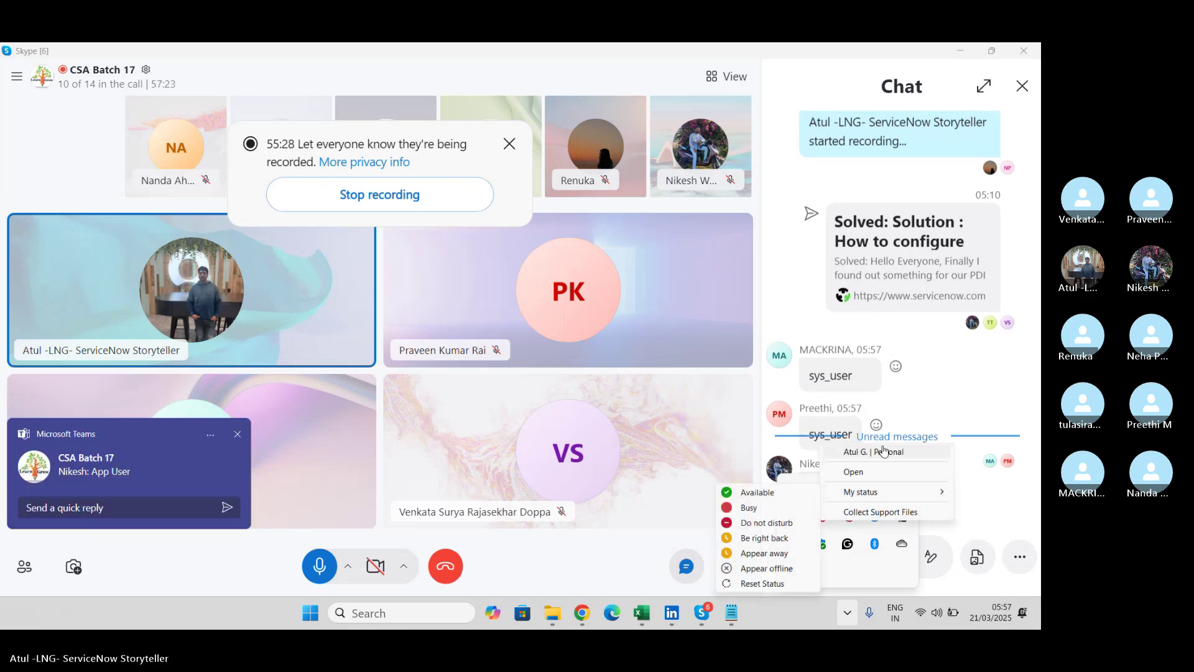
{"action": "right_click", "coordinate": [852, 524]}
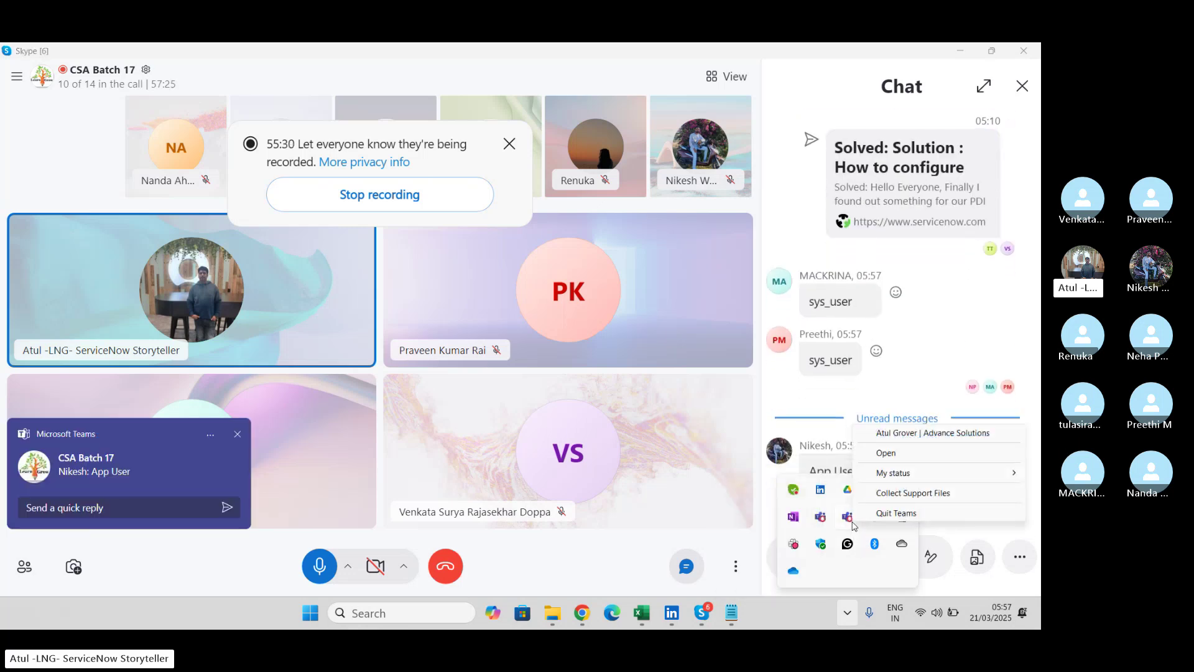
{"action": "left_click", "coordinate": [896, 512]}
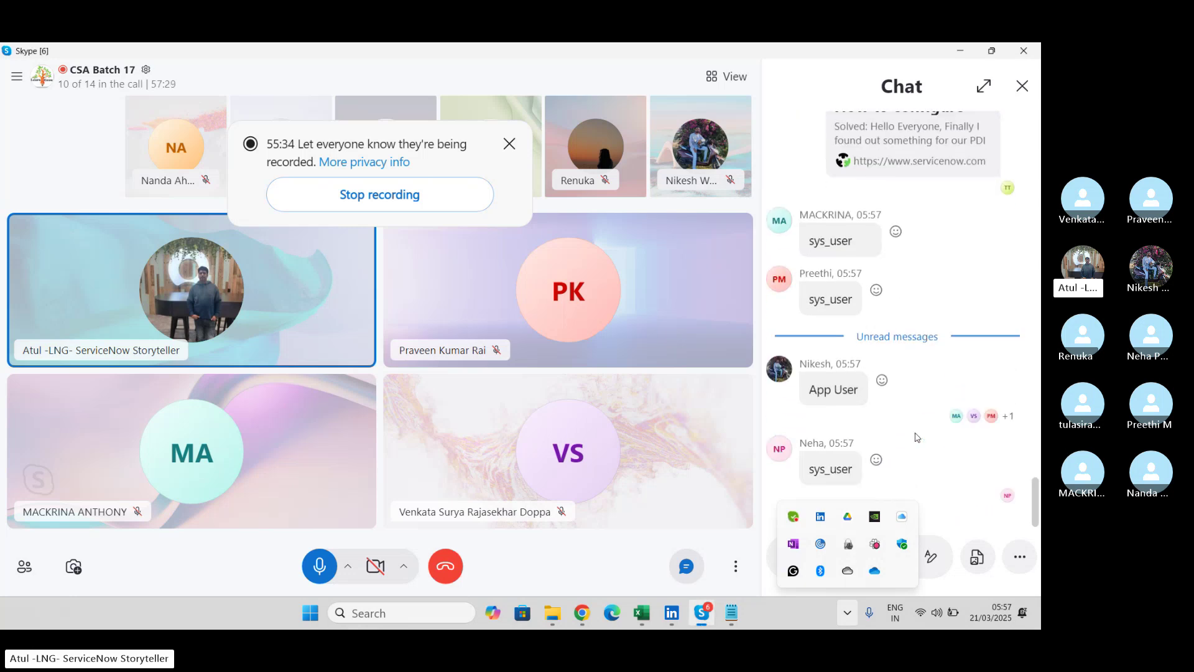
{"action": "left_click", "coordinate": [812, 620]}
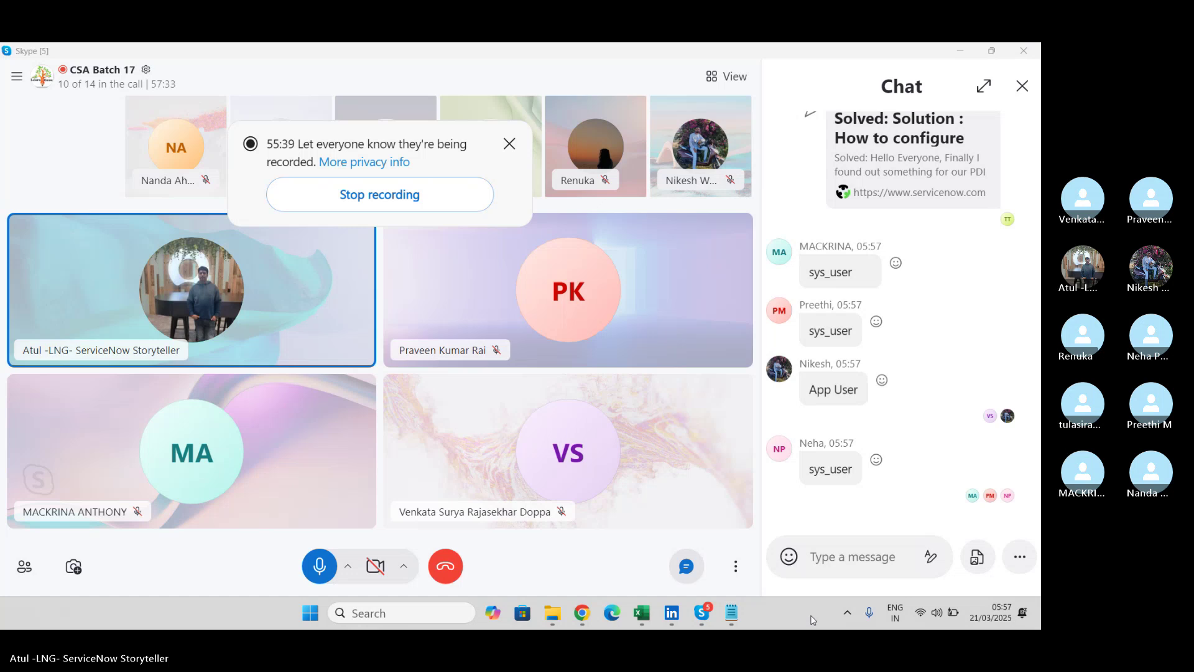